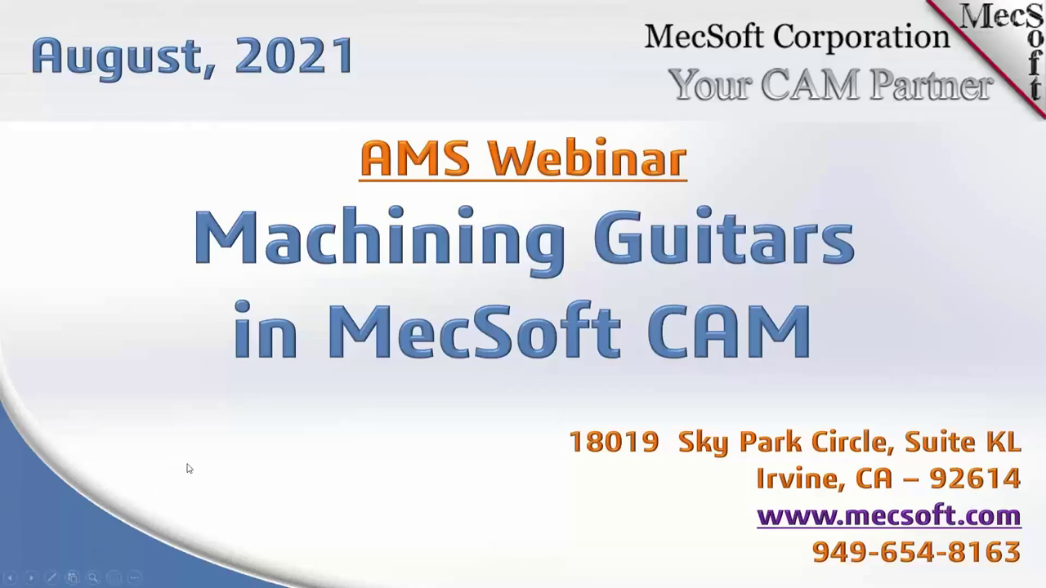
# - Advance the slideshow from the title slide to the Machining Guitars webinar-guidelines slide
pyautogui.click(31, 577)
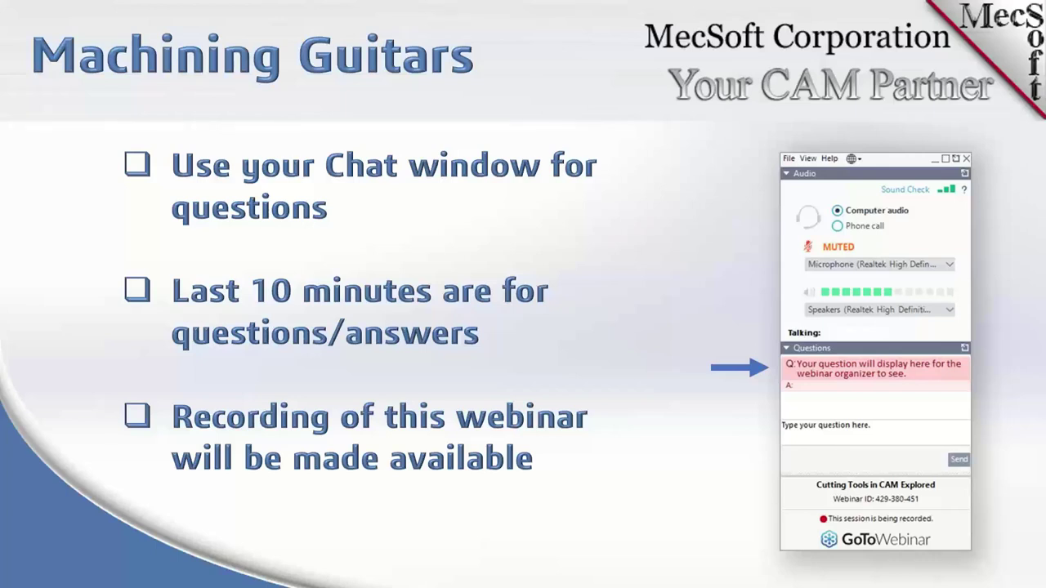
# - Advance to the Agenda slide listing guitar body, neck, frets and inlay, and roughing topics
pyautogui.click(31, 578)
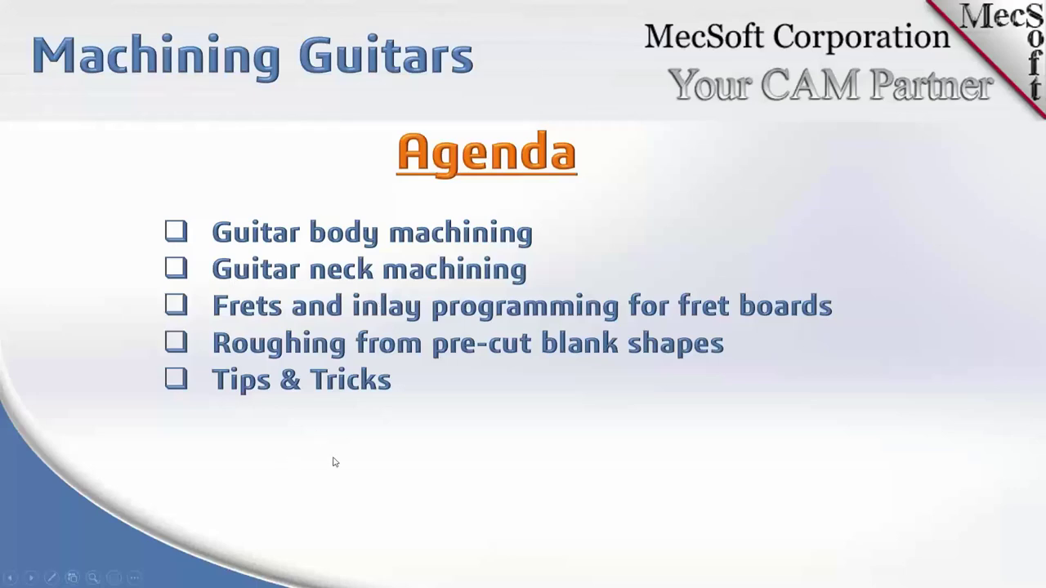
# - Advance to the Guitar Body Machining slide comparing the top and bottom setups
pyautogui.click(419, 460)
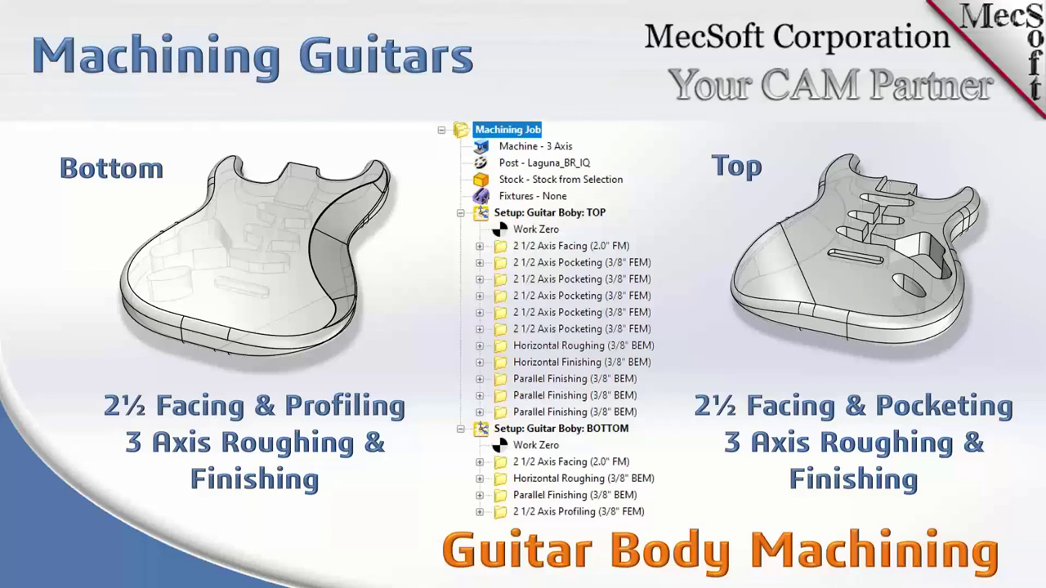
# - Advance past Guitar Neck Machining to the User Showcase thank-you slide
pyautogui.click(656, 448)
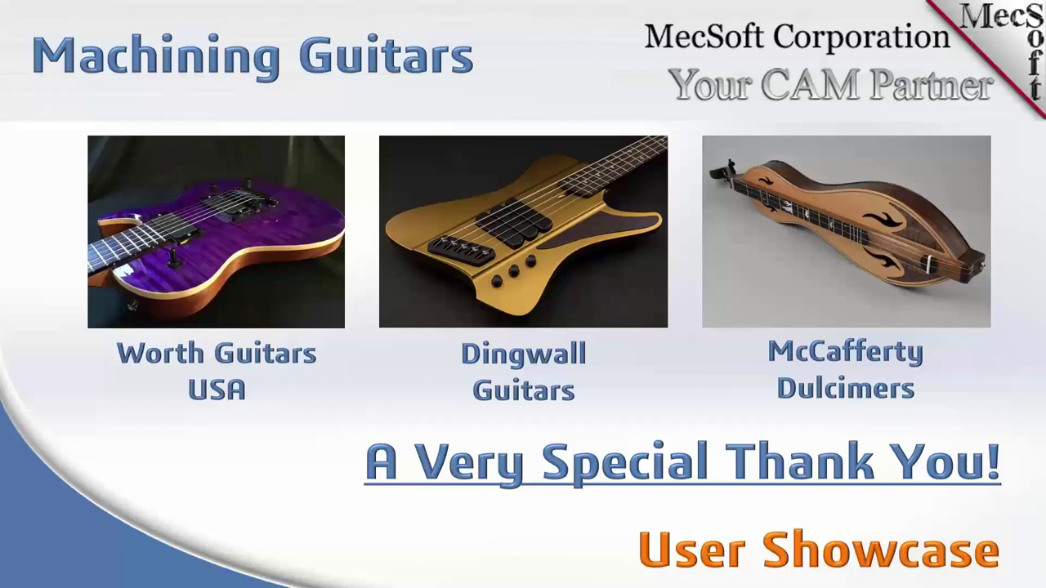
# - Show the Demo slide with the company contact details, then bring up the window switcher
pyautogui.press('Right')
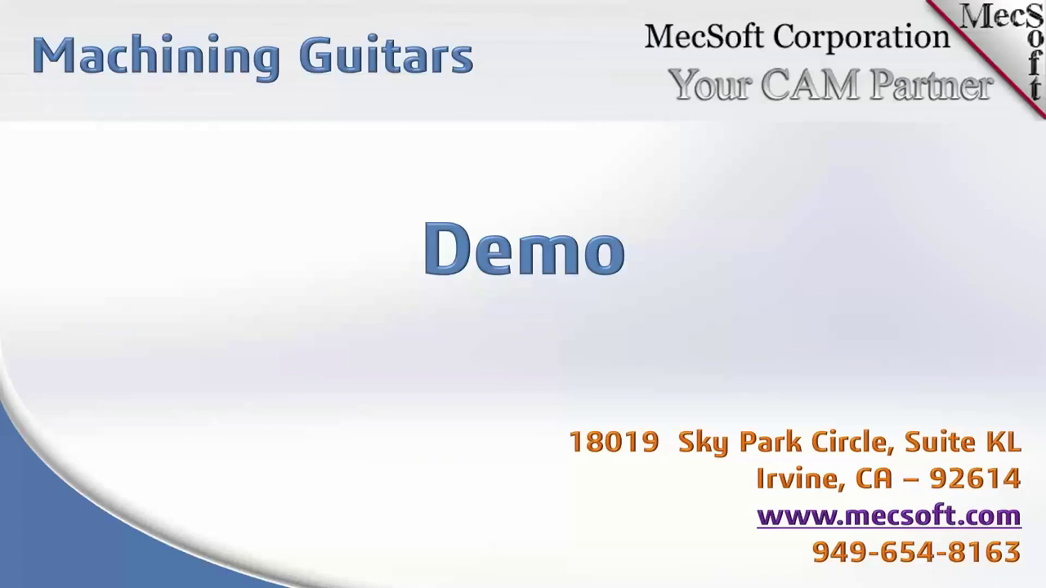
pyautogui.hotkey('alt', 'Tab')
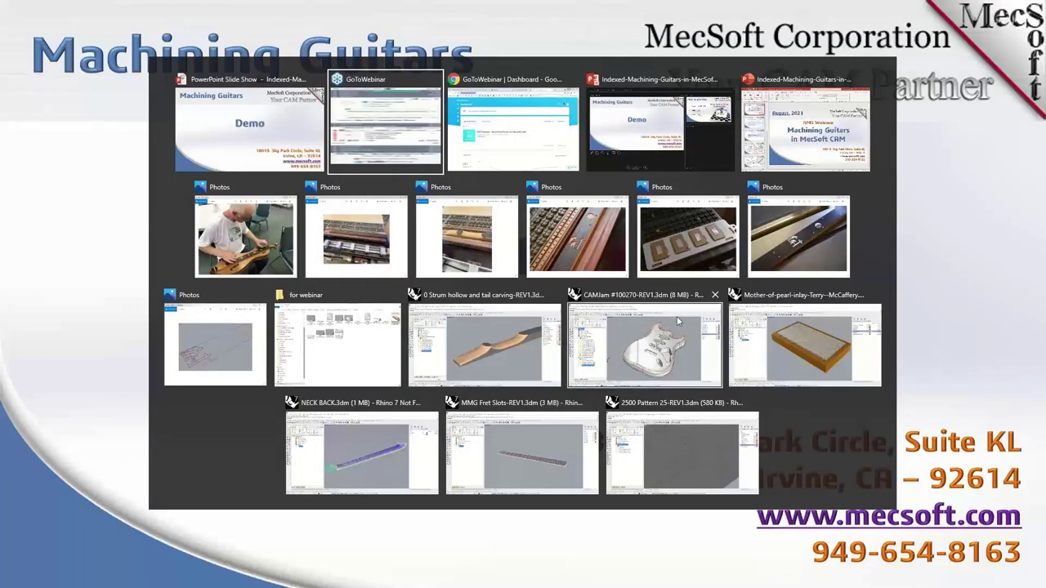
# - Switch to the NECK BACK file, narrow the machining browser, then switch to CAMJam #100270-REV1.3dm
pyautogui.click(388, 469)
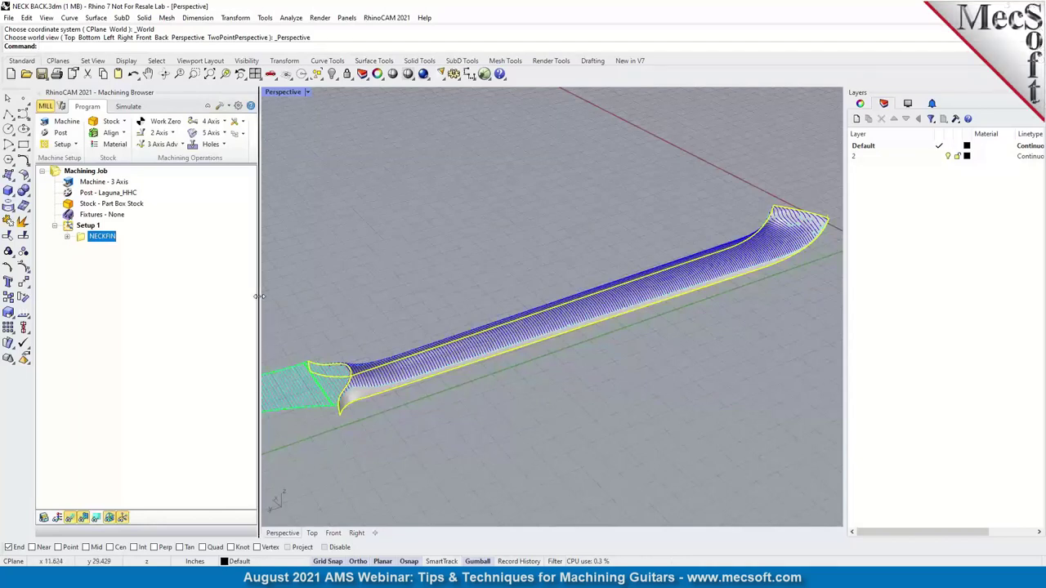
pyautogui.moveTo(255, 296); pyautogui.dragTo(252, 226)
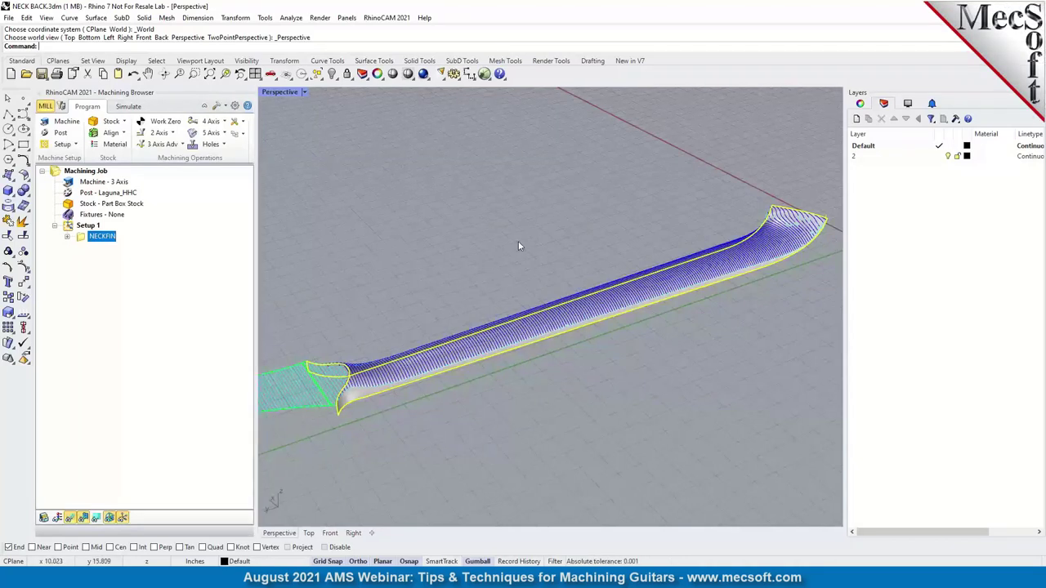
pyautogui.hotkey('alt', 'Tab')
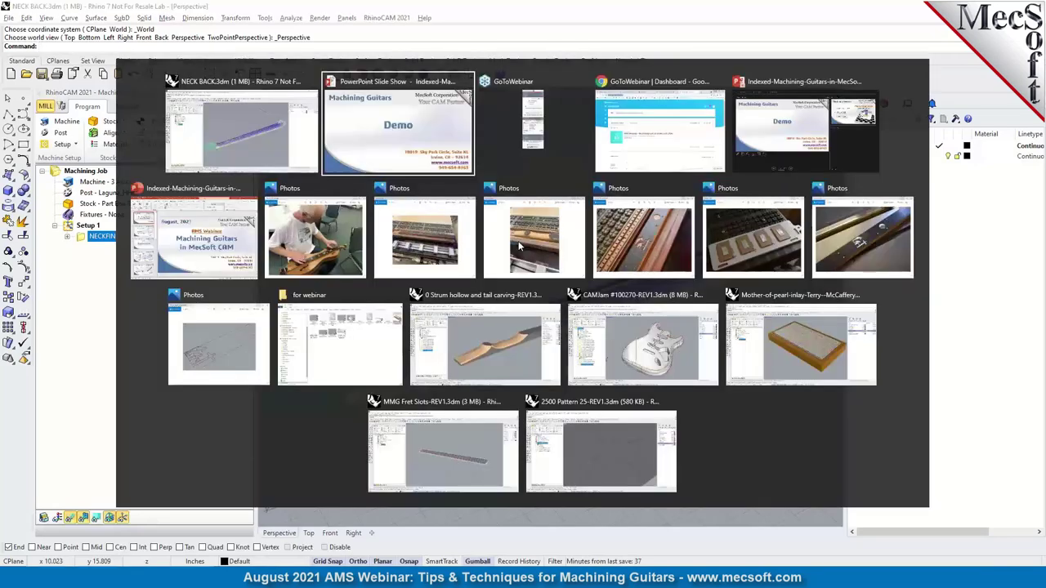
pyautogui.click(651, 371)
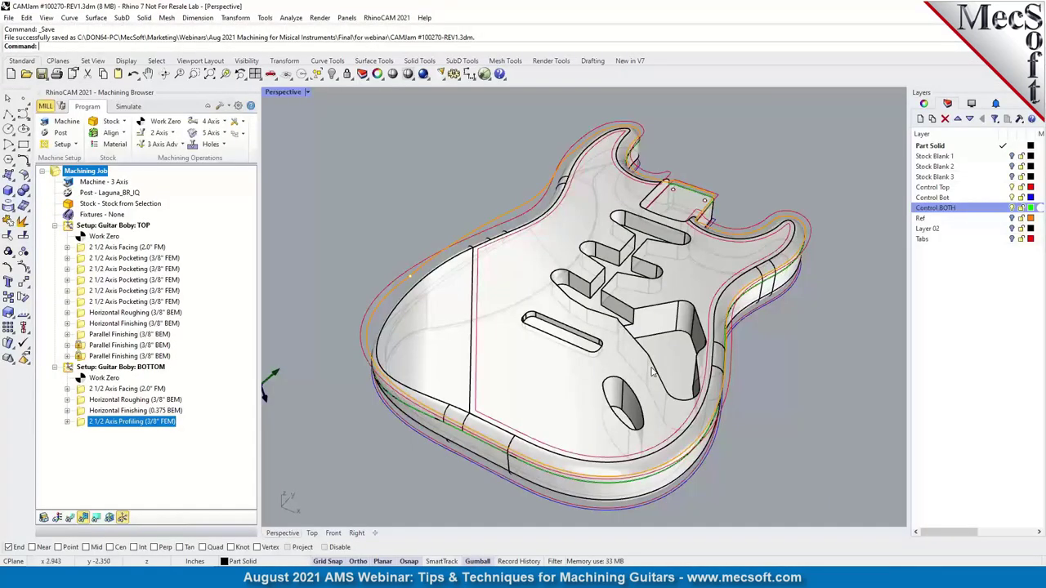
# - Orbit and zoom the Perspective view to inspect the guitar body's top cavities from several sides
pyautogui.moveTo(637, 344); pyautogui.dragTo(694, 229, button='right')
pyautogui.scroll(5, 693, 197)
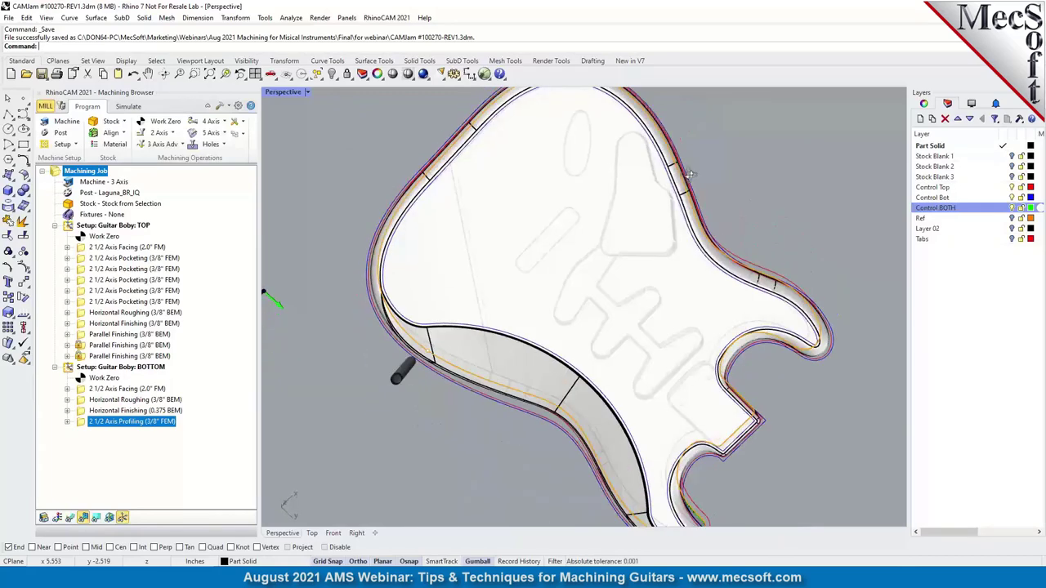
pyautogui.moveTo(689, 174)
pyautogui.mouseDown(button='right')
pyautogui.moveTo(696, 159)
pyautogui.moveTo(695, 177)
pyautogui.mouseUp(button='right')
pyautogui.moveTo(663, 272); pyautogui.dragTo(695, 409, button='right')
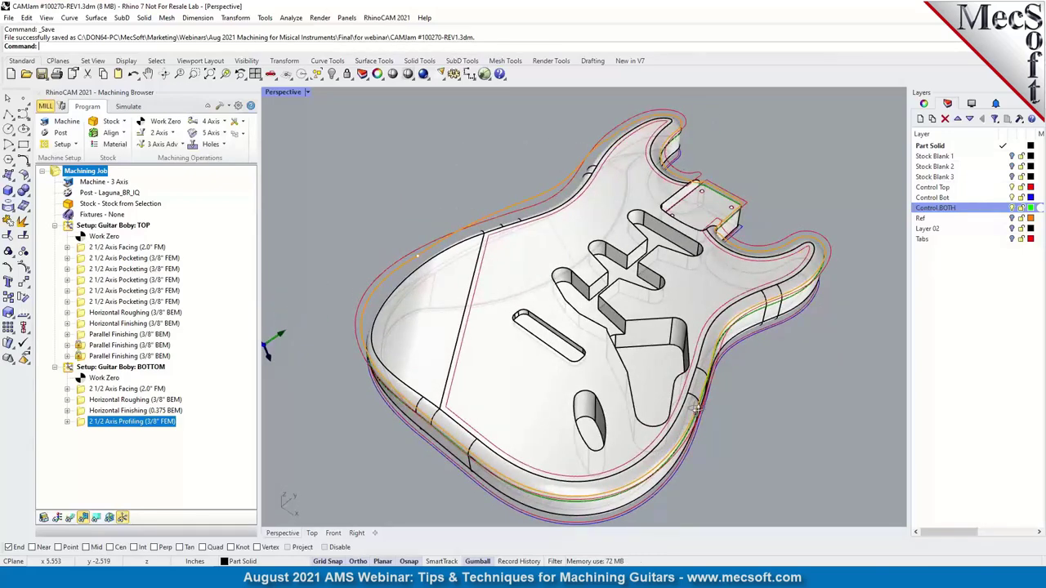
pyautogui.moveTo(696, 409); pyautogui.dragTo(791, 350, button='right')
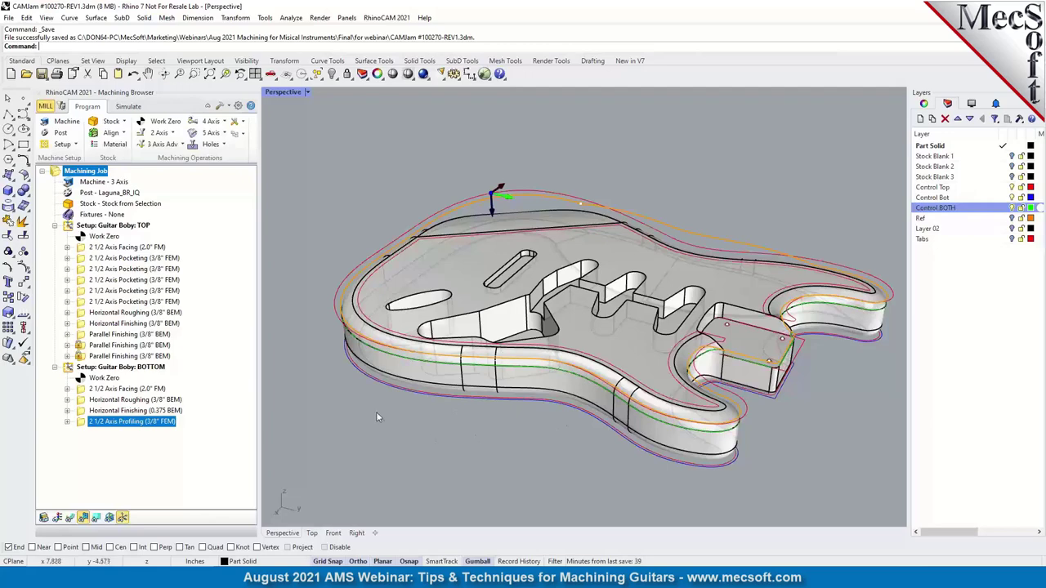
pyautogui.moveTo(377, 417); pyautogui.dragTo(515, 427, button='right')
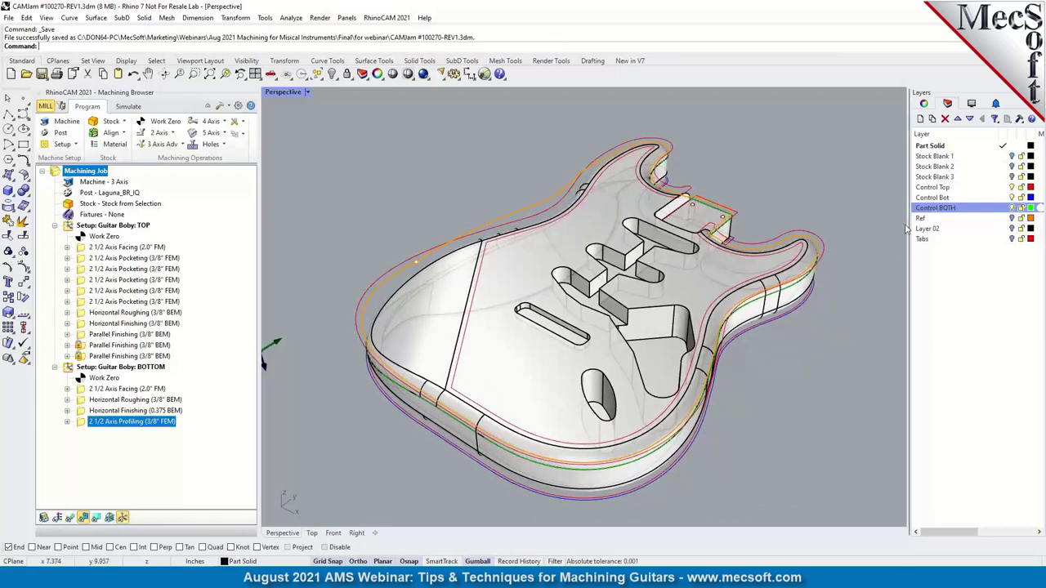
# - Make Stock Blank 1 current and hide Part Solid plus the Control Top, Bot and BOTH layers
pyautogui.click(1008, 156)
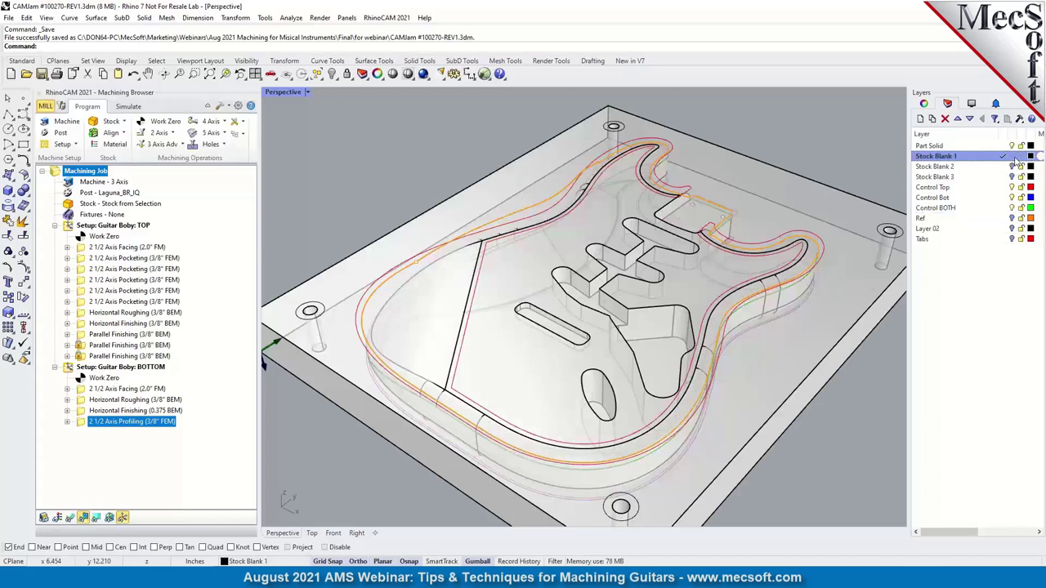
pyautogui.click(1013, 148)
pyautogui.click(1012, 147)
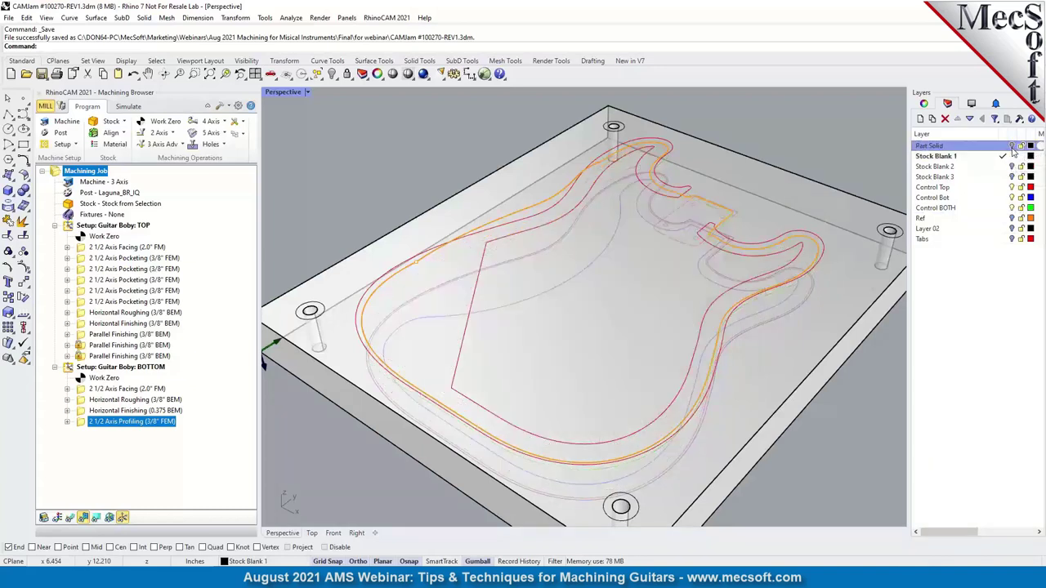
pyautogui.click(1011, 188)
pyautogui.click(1011, 197)
pyautogui.click(1012, 208)
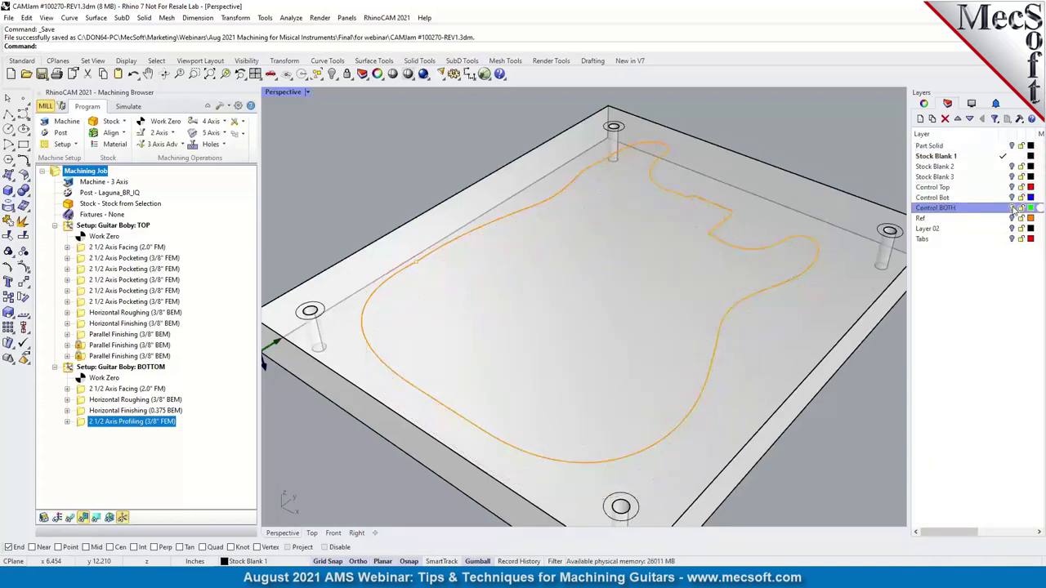
# - Toggle the body solid and stock block, leaving only Stock Blank 1 shown, tilted top-down
pyautogui.click(1003, 146)
pyautogui.click(1013, 156)
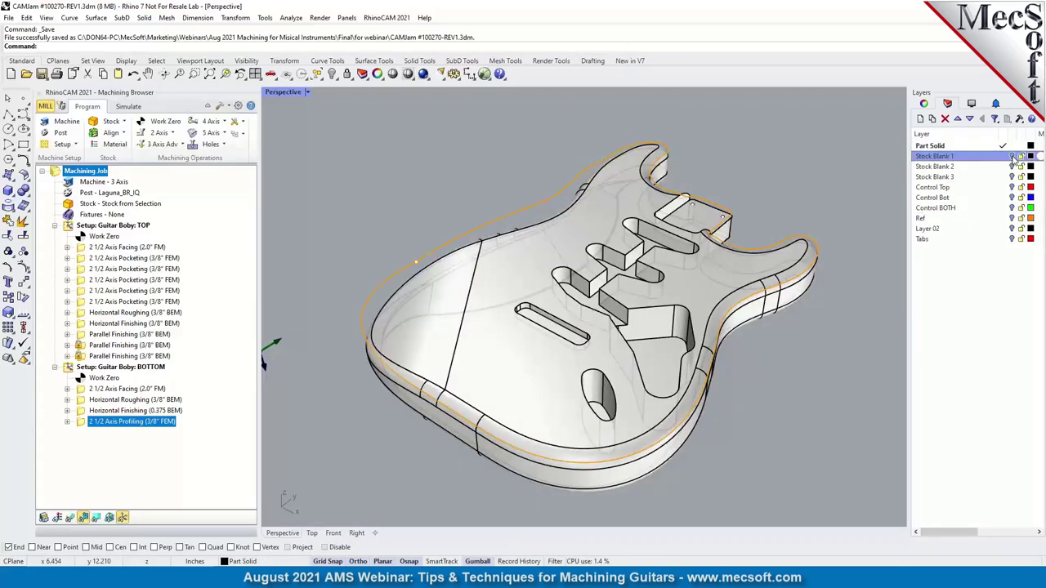
pyautogui.click(1013, 156)
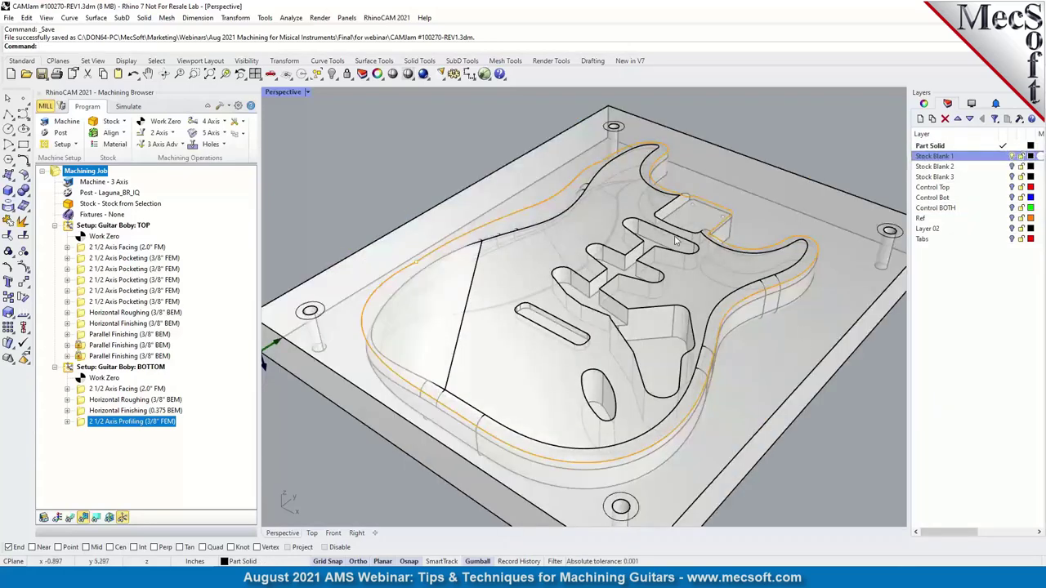
pyautogui.scroll(-3, 586, 317)
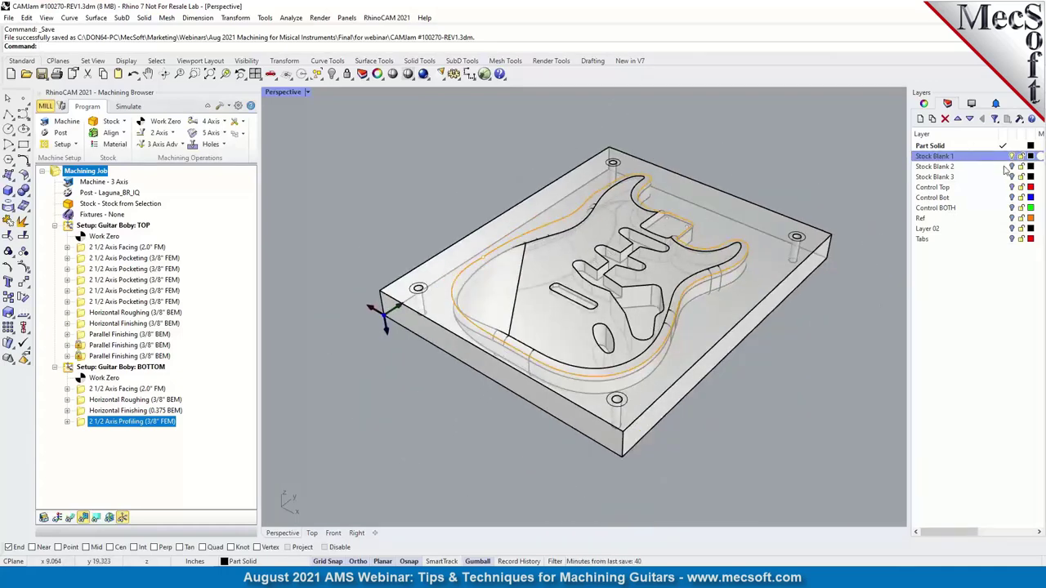
pyautogui.click(1002, 156)
pyautogui.click(1012, 146)
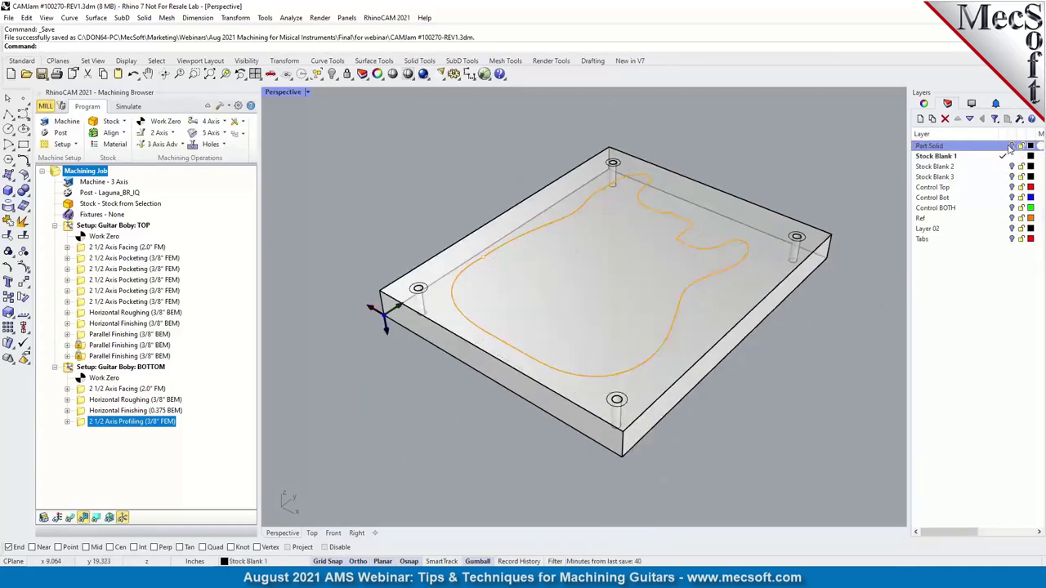
pyautogui.moveTo(665, 417); pyautogui.dragTo(705, 437, button='right')
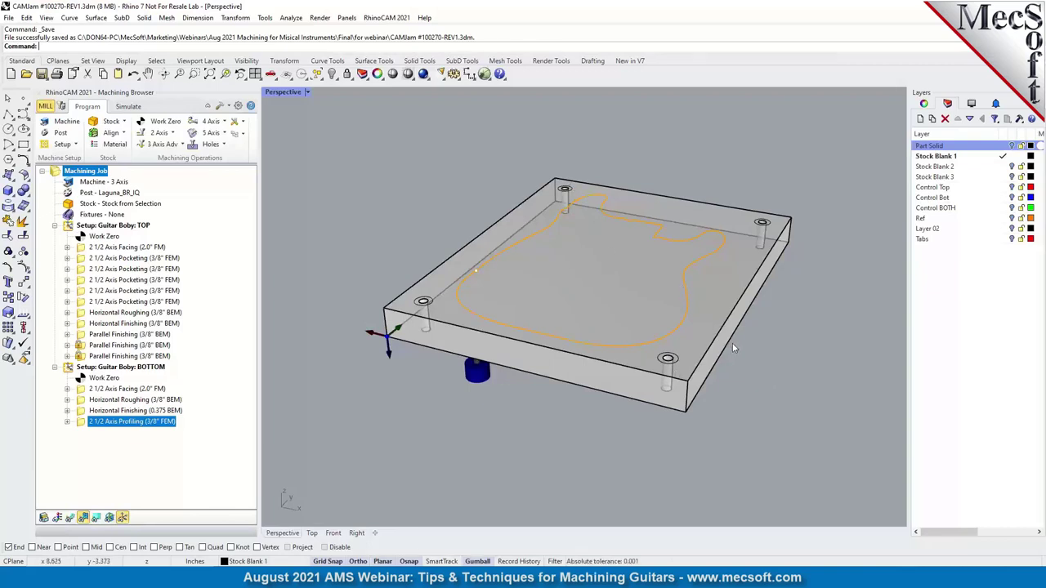
# - Show Stock Blank 2 with its machined pocket, hiding Stock Blank 1
pyautogui.click(1010, 166)
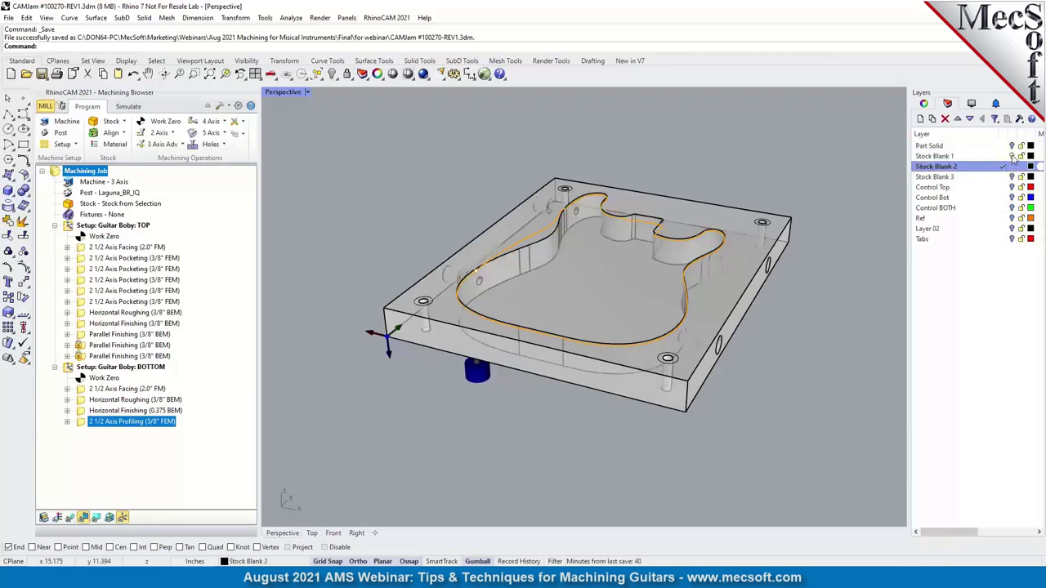
pyautogui.click(1012, 157)
pyautogui.moveTo(615, 414); pyautogui.dragTo(577, 437, button='right')
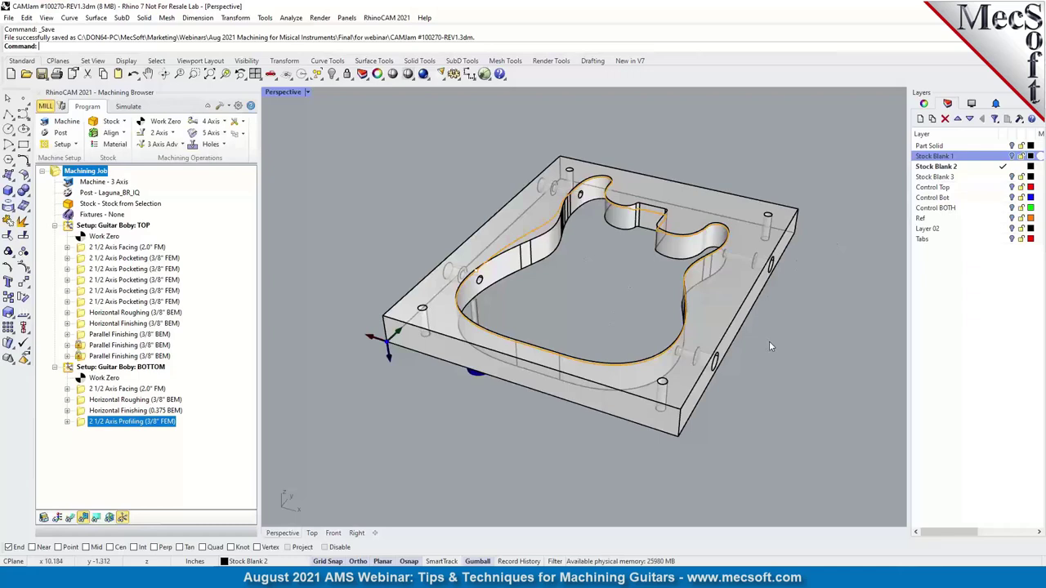
# - Make Stock Blank 3 current and hide Stock Blank 2 to display the guitar-shaped blank
pyautogui.click(1002, 177)
pyautogui.click(1011, 166)
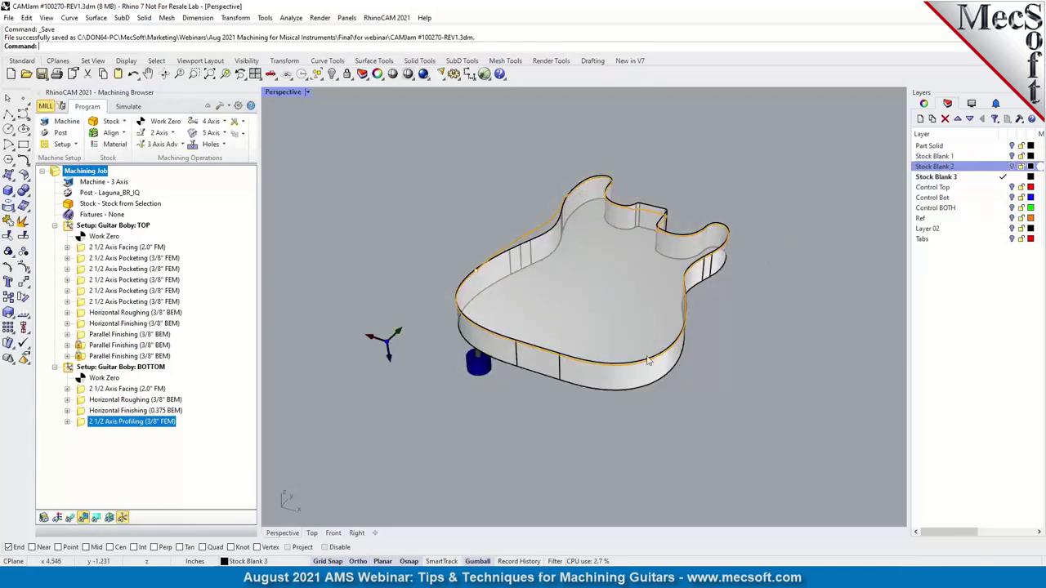
pyautogui.moveTo(654, 395); pyautogui.dragTo(612, 265, button='right')
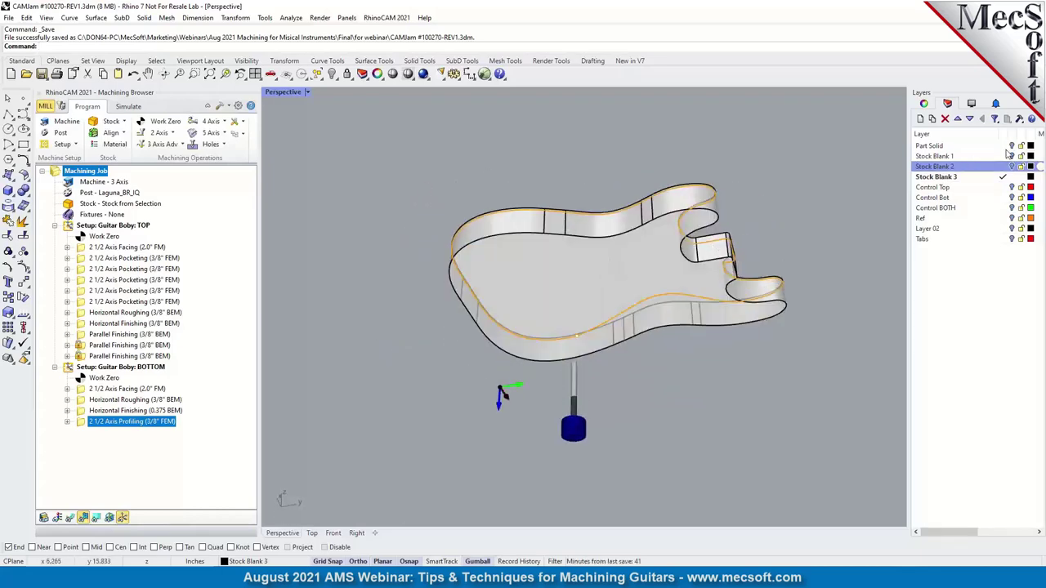
# - Make Part Solid current, hide Stock Blank 3, and show Control Top, Bot, BOTH and Layer 02
pyautogui.click(1003, 147)
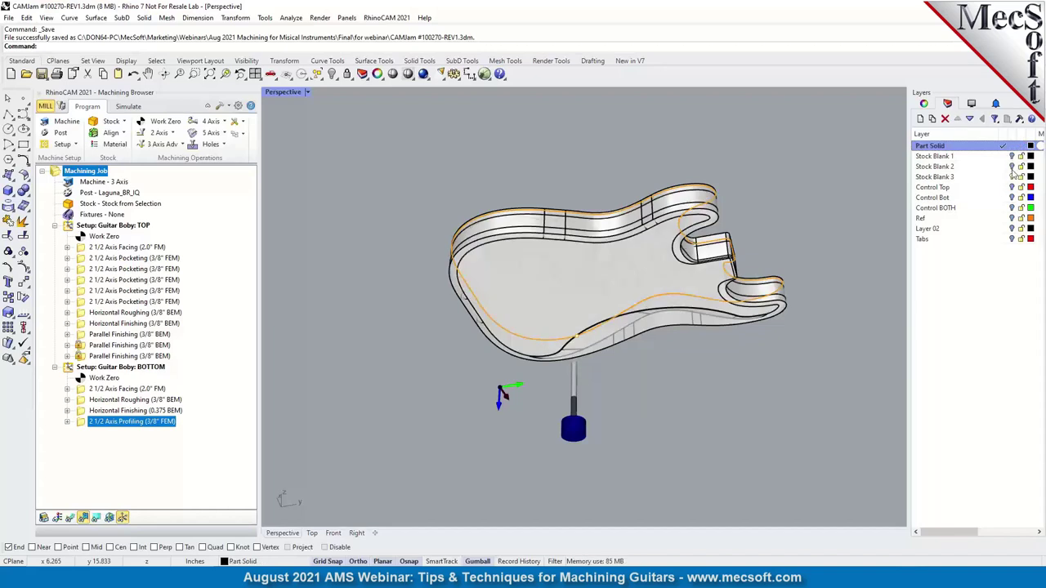
pyautogui.click(1011, 177)
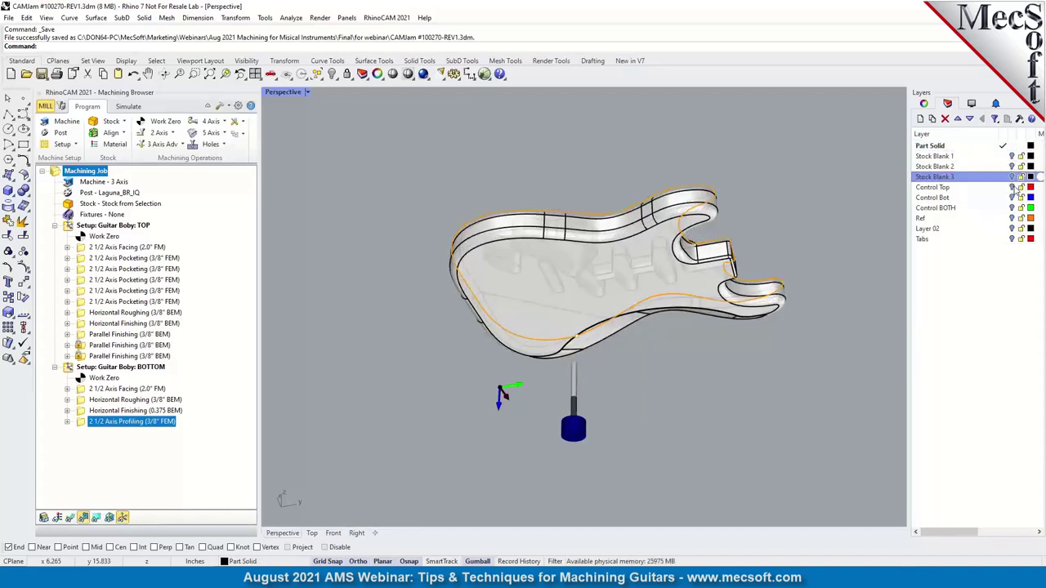
pyautogui.click(1012, 187)
pyautogui.click(1012, 197)
pyautogui.click(1012, 207)
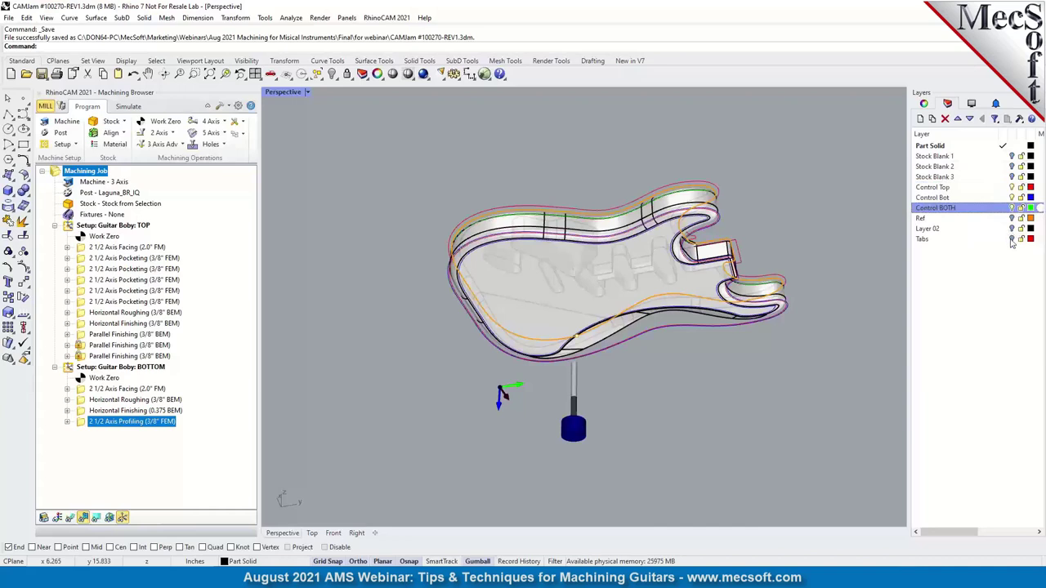
pyautogui.click(1011, 228)
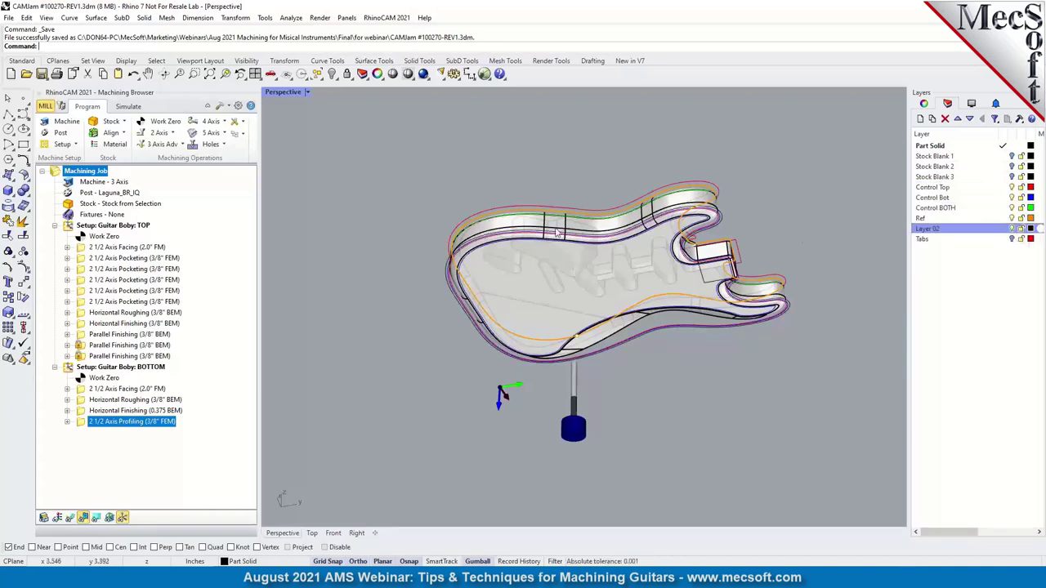
pyautogui.moveTo(474, 370); pyautogui.dragTo(654, 365, button='right')
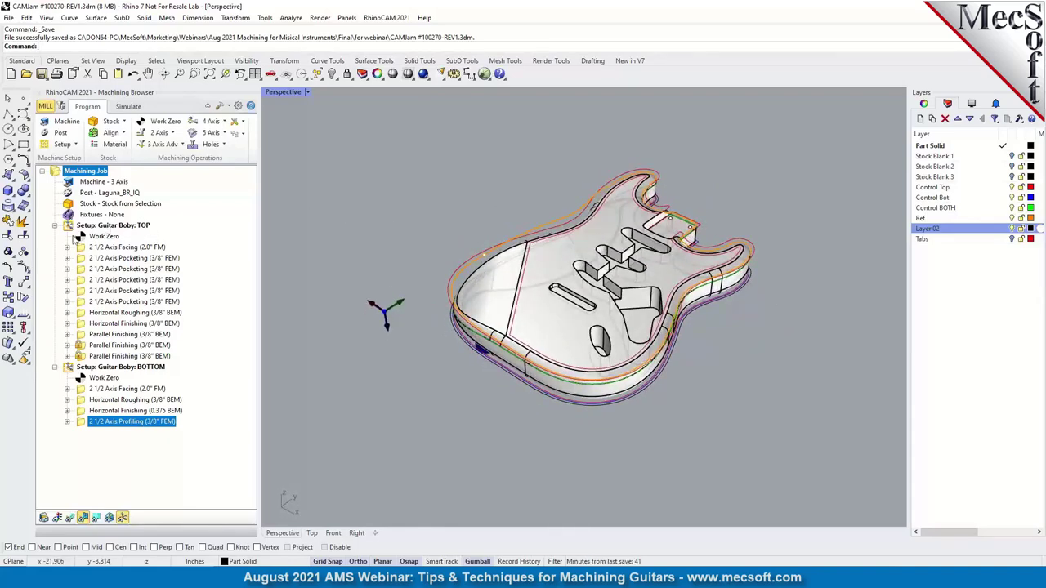
# - Compare the TOP and BOTTOM setups' work zeros, then show the 2 1/2 Axis Facing toolpath
pyautogui.click(85, 229)
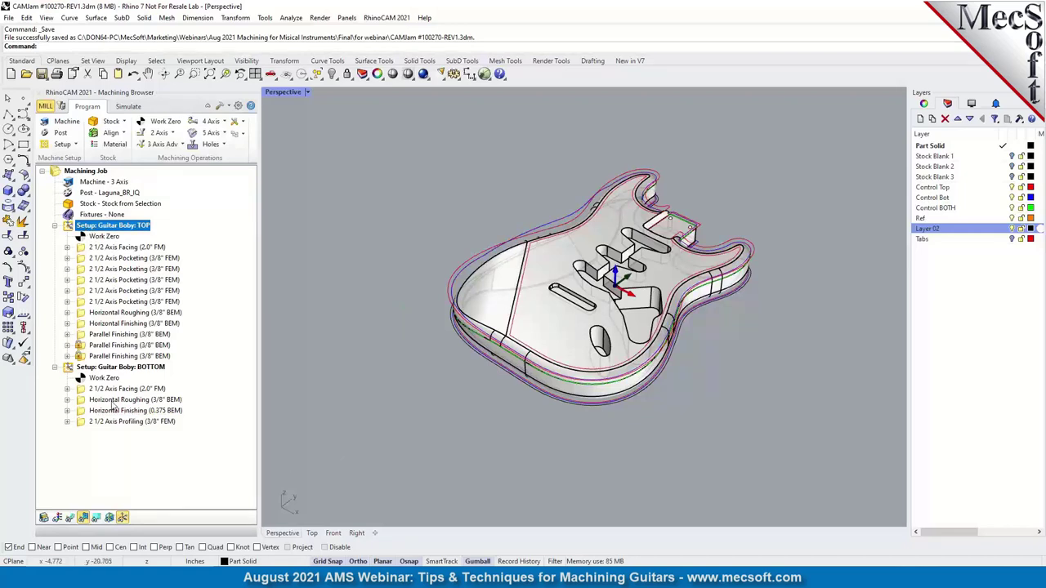
pyautogui.click(82, 367)
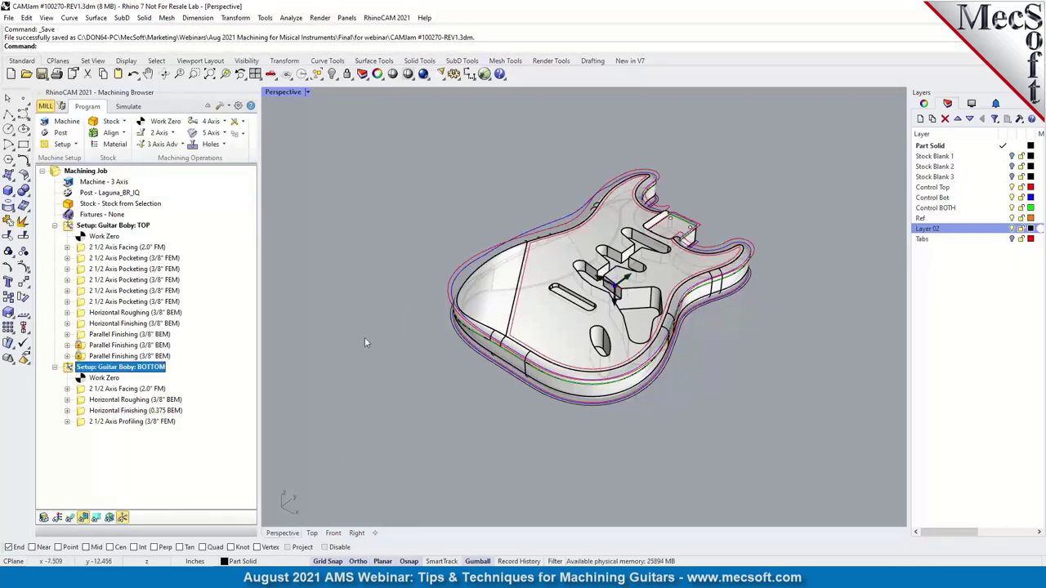
pyautogui.click(71, 227)
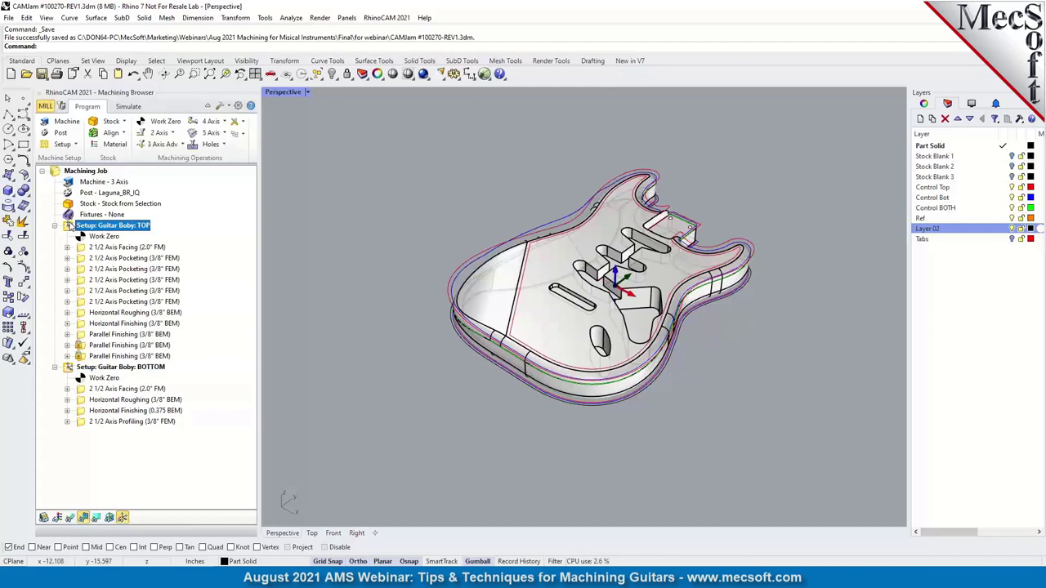
pyautogui.scroll(4, 355, 226)
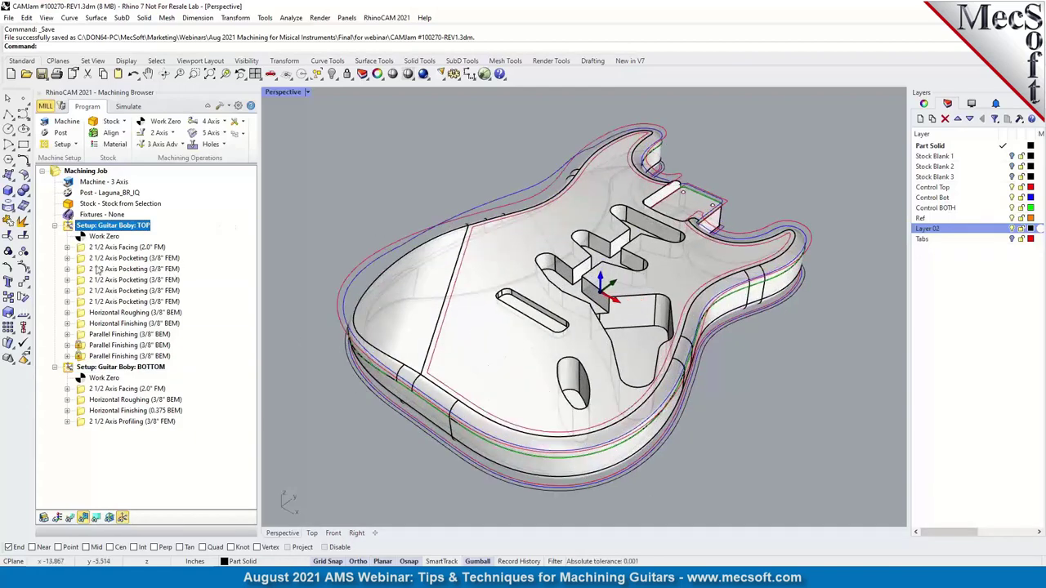
pyautogui.click(96, 246)
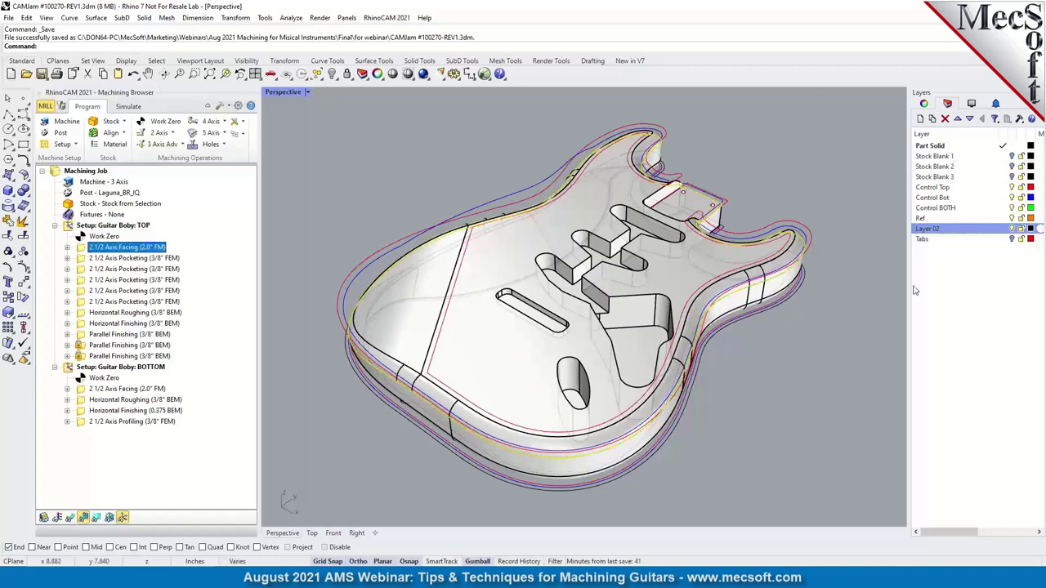
# - Switch to four views and enlarge the Top view over the whole guitar
pyautogui.click(255, 74)
pyautogui.click(433, 180)
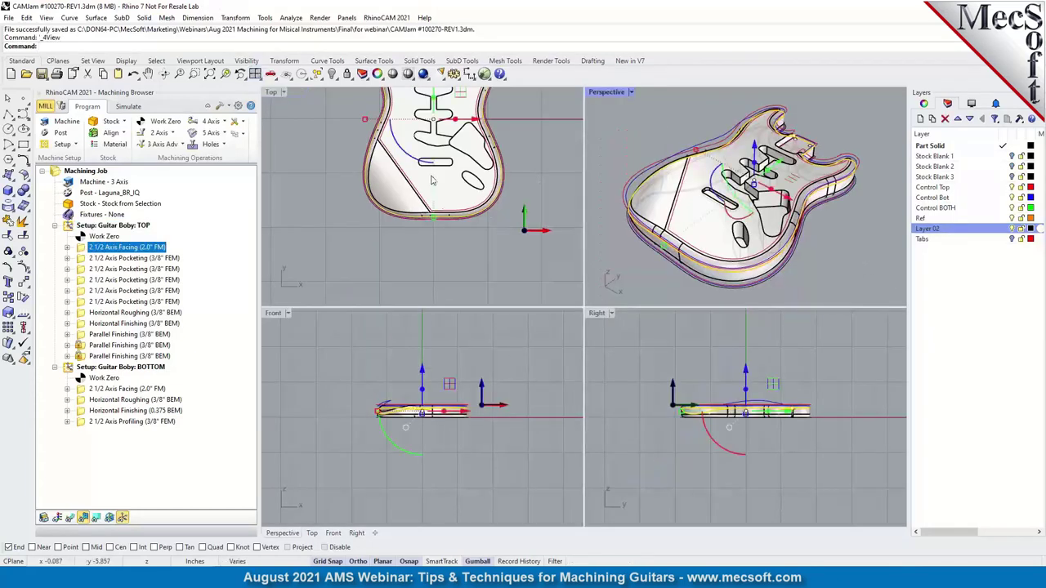
pyautogui.scroll(-3, 434, 180)
pyautogui.scroll(2, 429, 137)
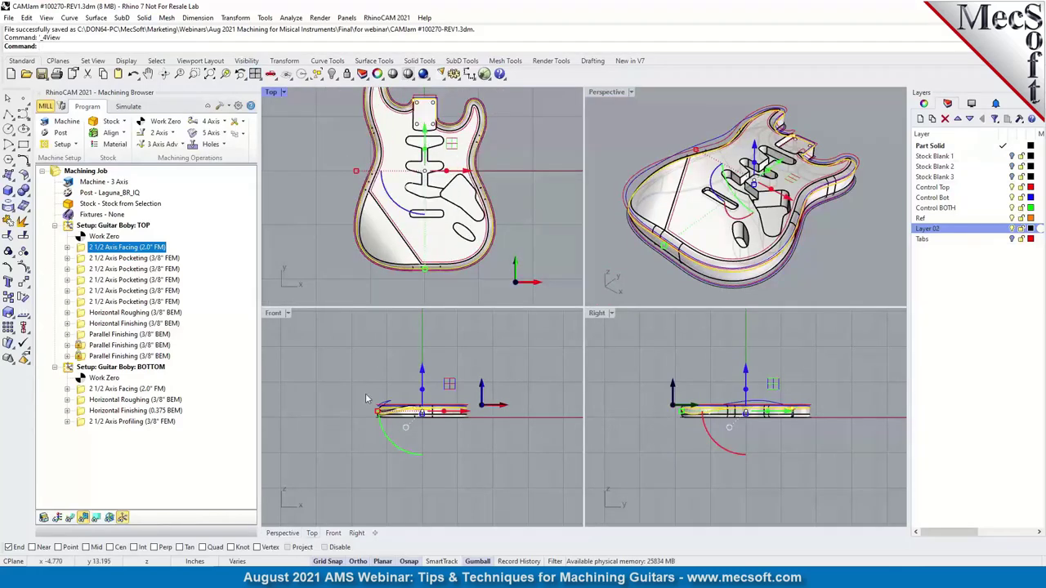
pyautogui.moveTo(458, 307); pyautogui.dragTo(441, 397)
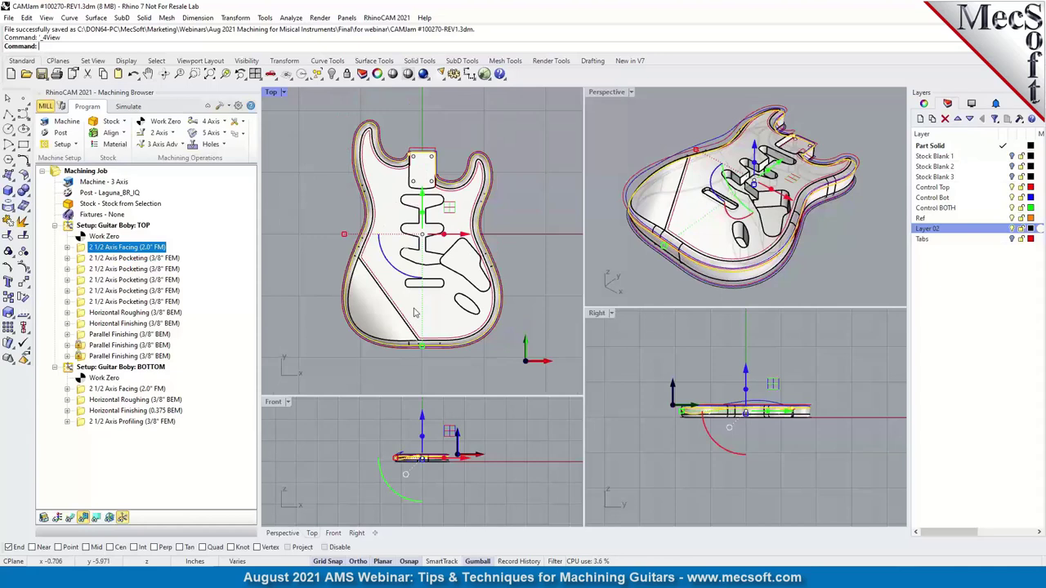
pyautogui.scroll(1, 414, 311)
pyautogui.scroll(-1, 415, 311)
# - Maximize the Perspective view, display the Facing toolpath on the guitar top, then select the first Pocketing operation
pyautogui.click(83, 258)
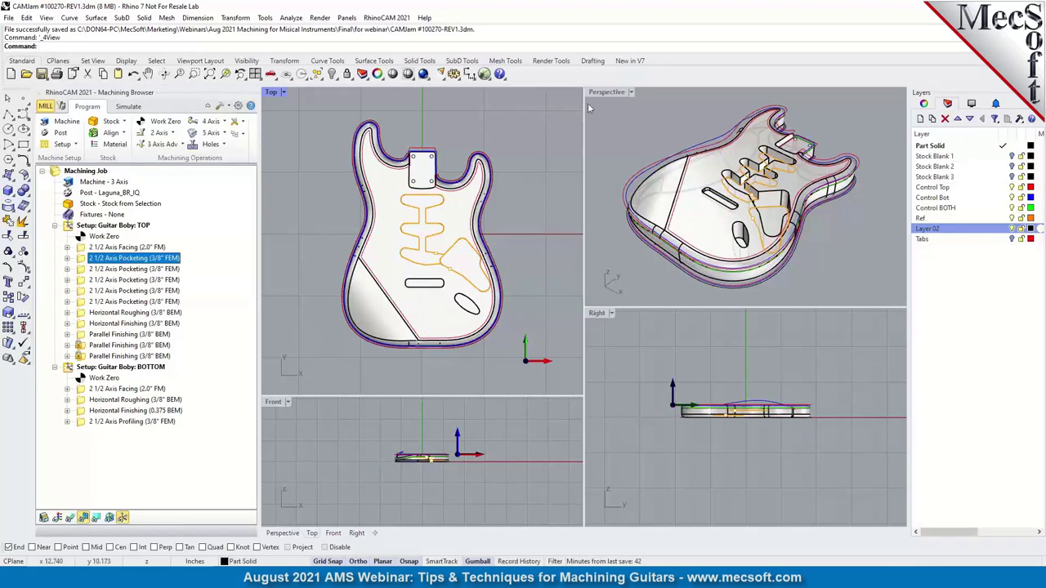
pyautogui.doubleClick(616, 94)
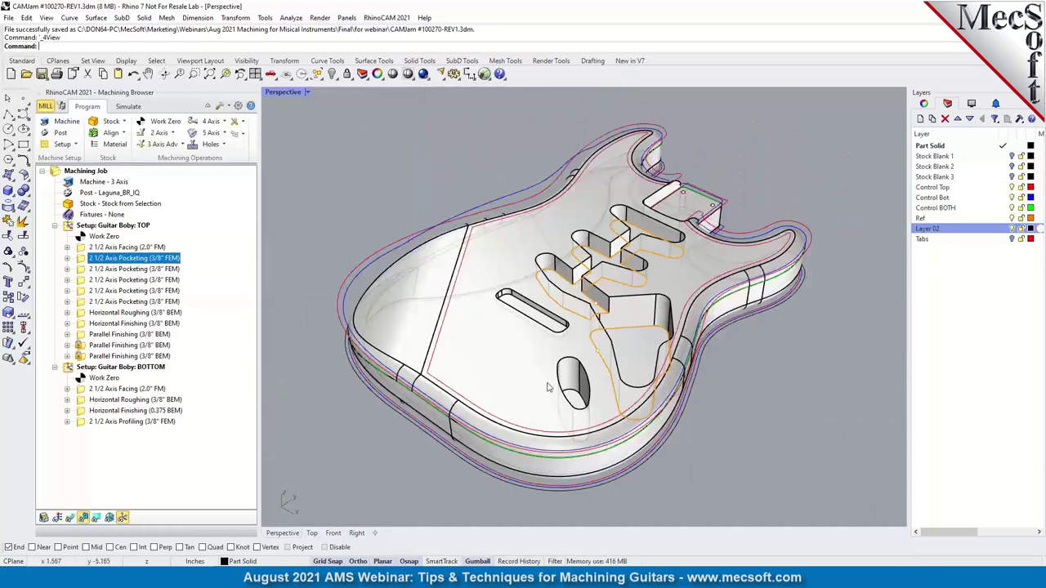
pyautogui.click(92, 246)
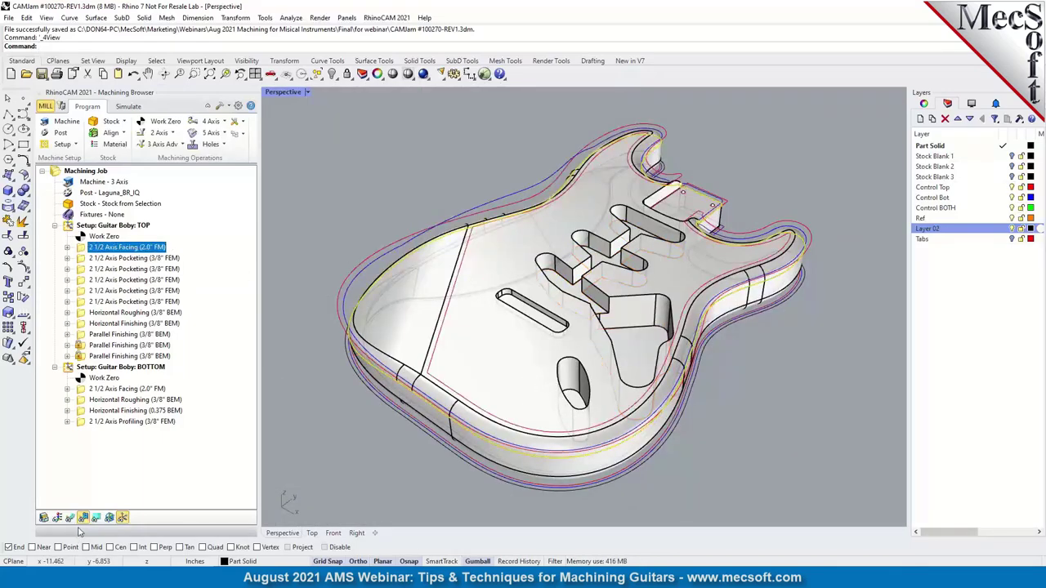
pyautogui.click(71, 518)
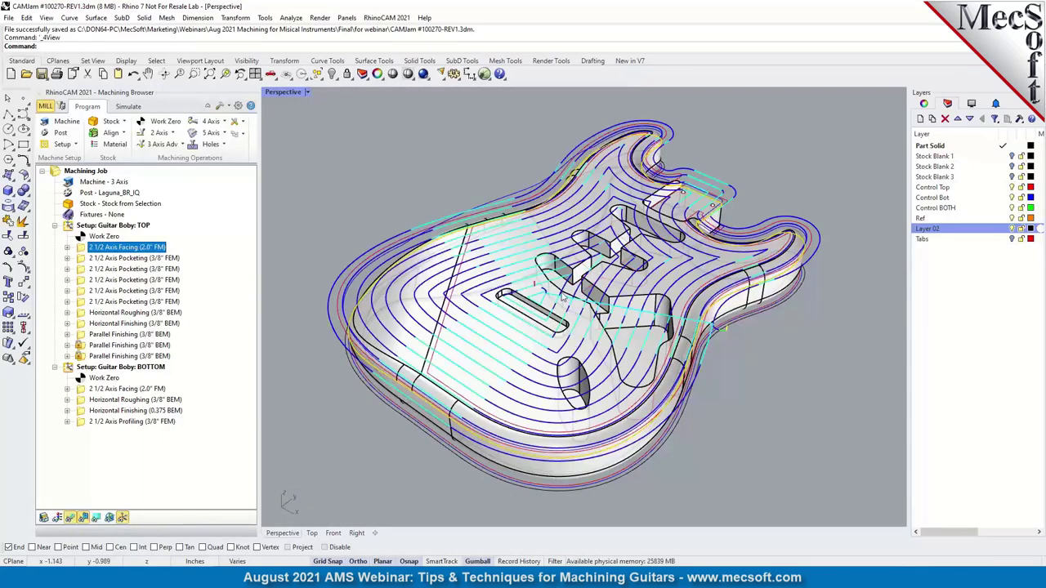
pyautogui.moveTo(573, 294); pyautogui.dragTo(671, 328, button='right')
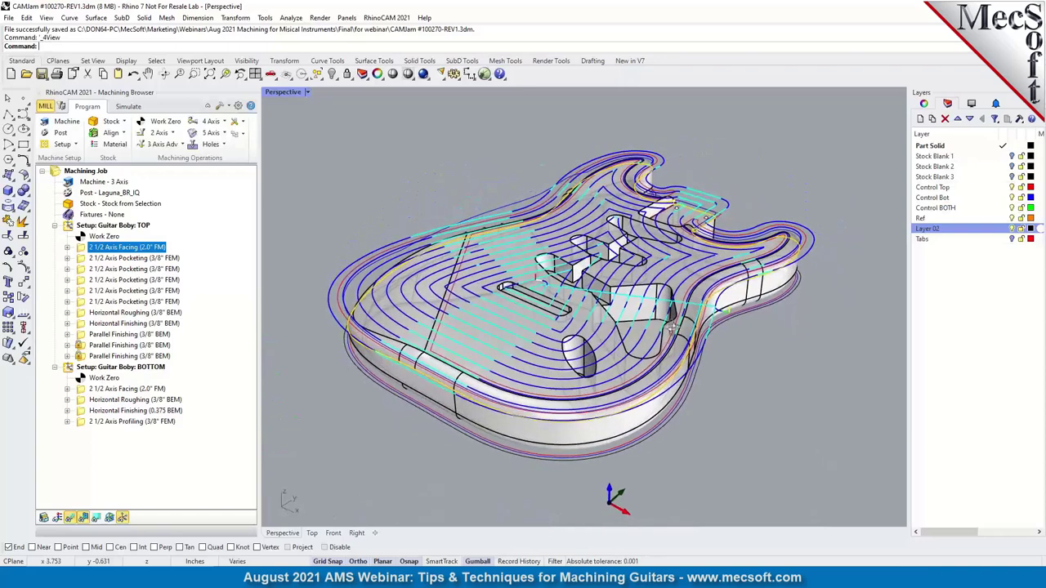
pyautogui.click(85, 258)
pyautogui.moveTo(733, 322); pyautogui.dragTo(653, 372, button='right')
# - Tilt the view down onto the cavities and show the first and second pocketing toolpaths
pyautogui.click(71, 519)
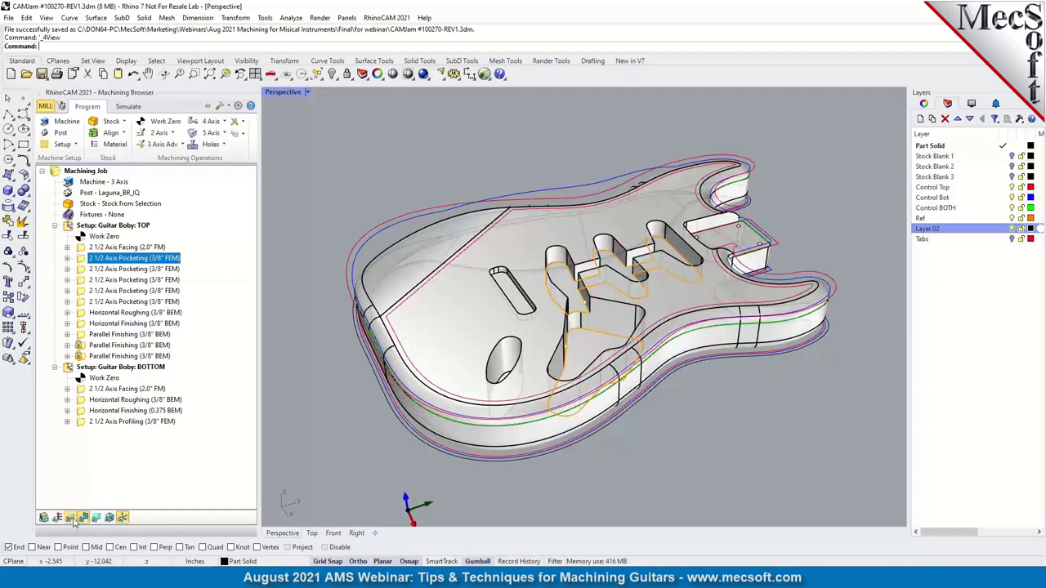
pyautogui.scroll(3, 594, 323)
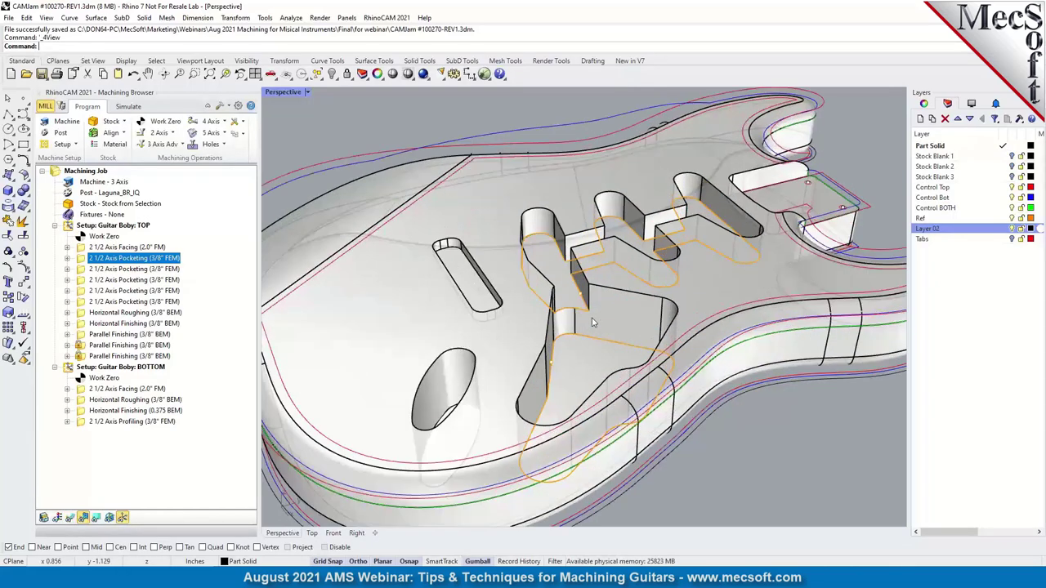
pyautogui.moveTo(594, 323); pyautogui.dragTo(563, 198, button='right')
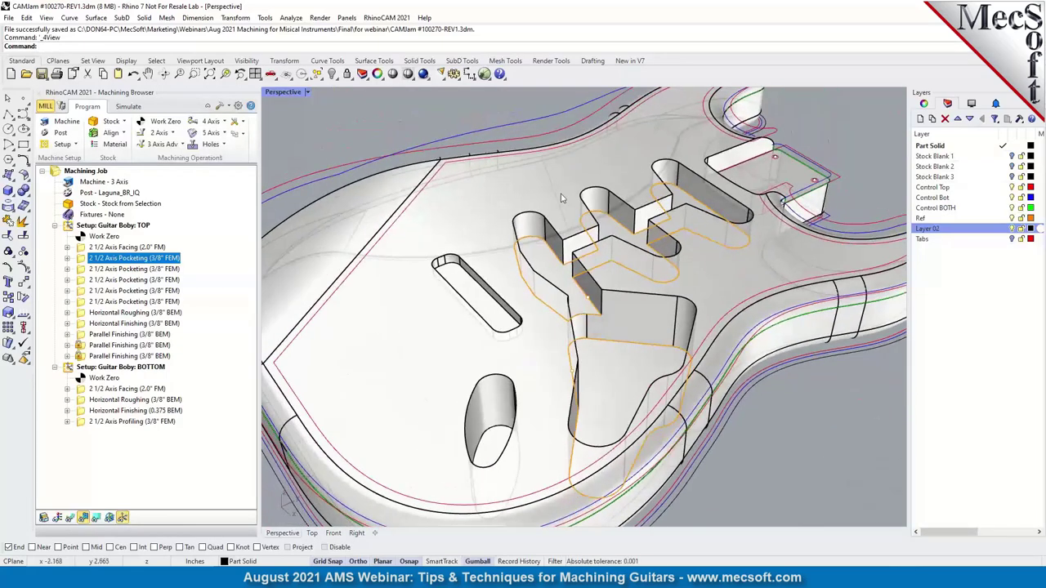
pyautogui.click(70, 517)
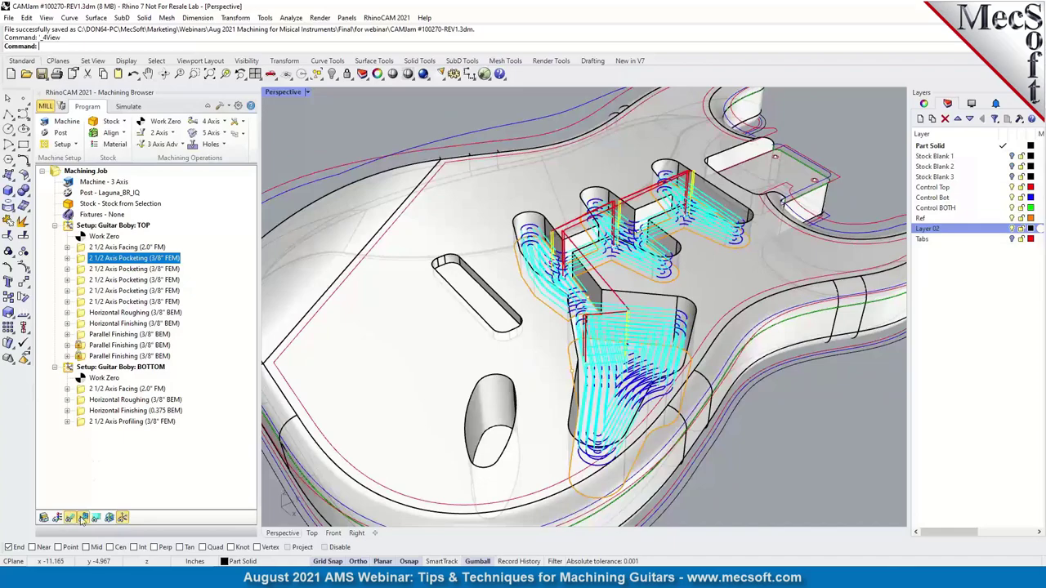
pyautogui.click(83, 270)
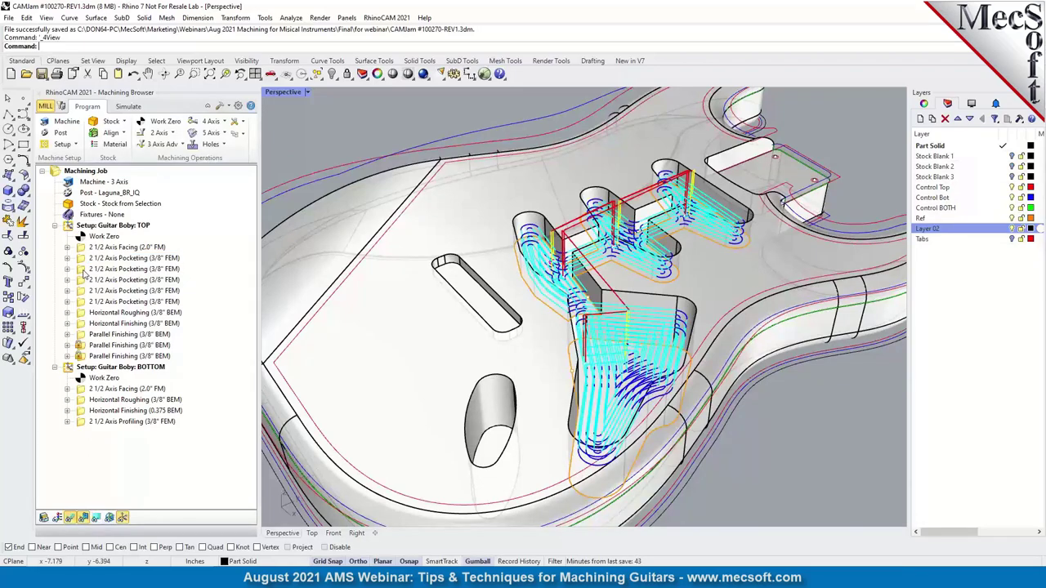
pyautogui.moveTo(589, 310); pyautogui.dragTo(580, 355, button='right')
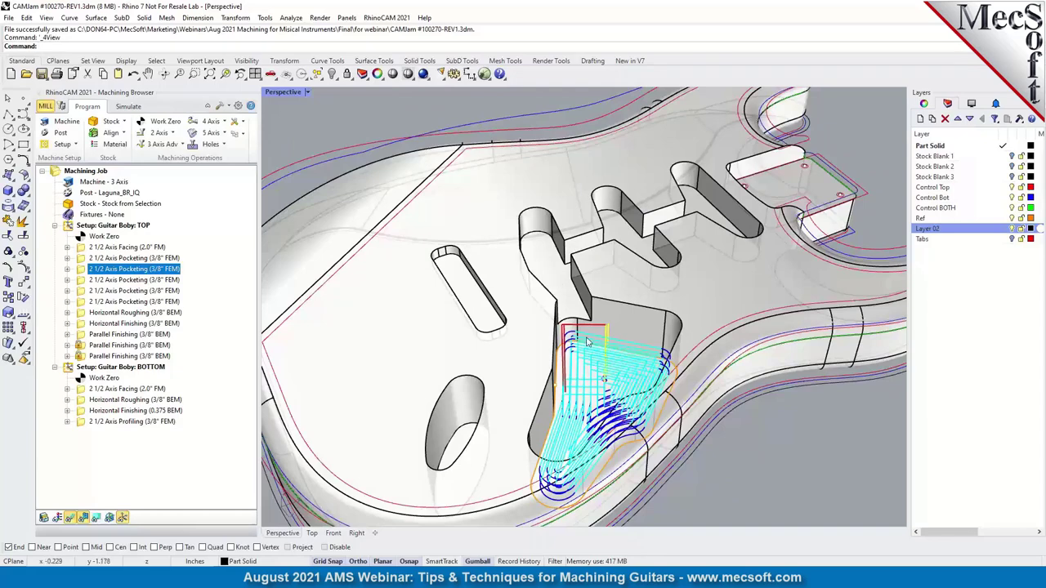
# - Show the remaining pocketing toolpaths, through the pickup slot to the neck pocket
pyautogui.click(80, 281)
pyautogui.scroll(-3, 599, 250)
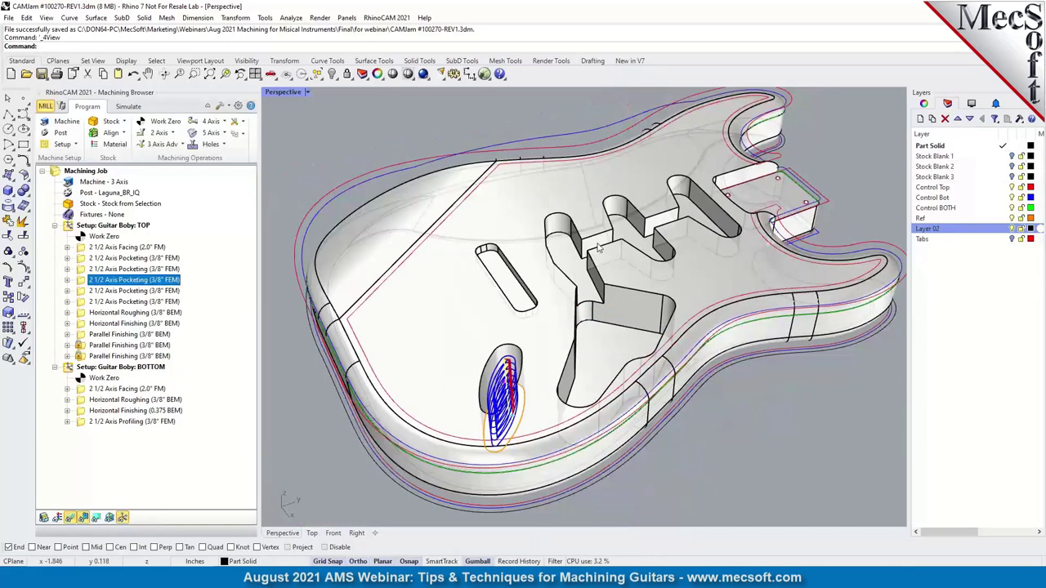
pyautogui.scroll(3, 599, 249)
pyautogui.click(84, 292)
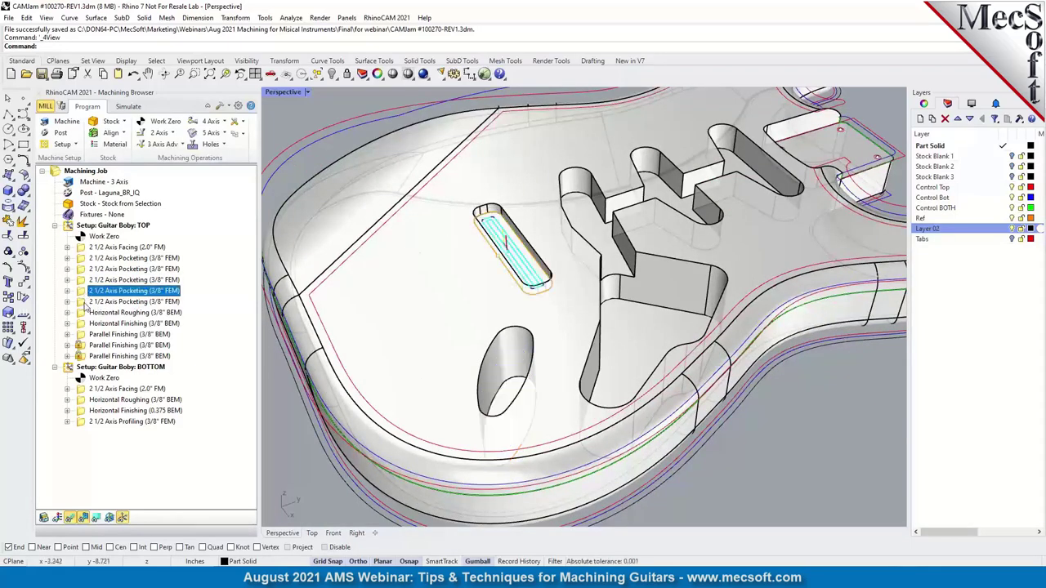
pyautogui.click(84, 302)
pyautogui.scroll(-3, 736, 204)
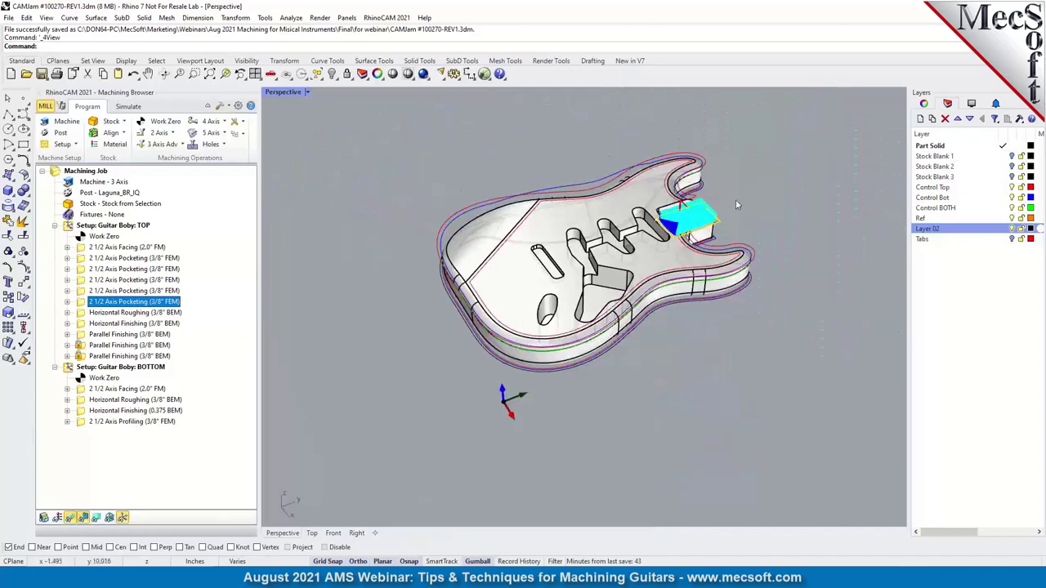
pyautogui.scroll(3, 735, 204)
pyautogui.scroll(3, 690, 222)
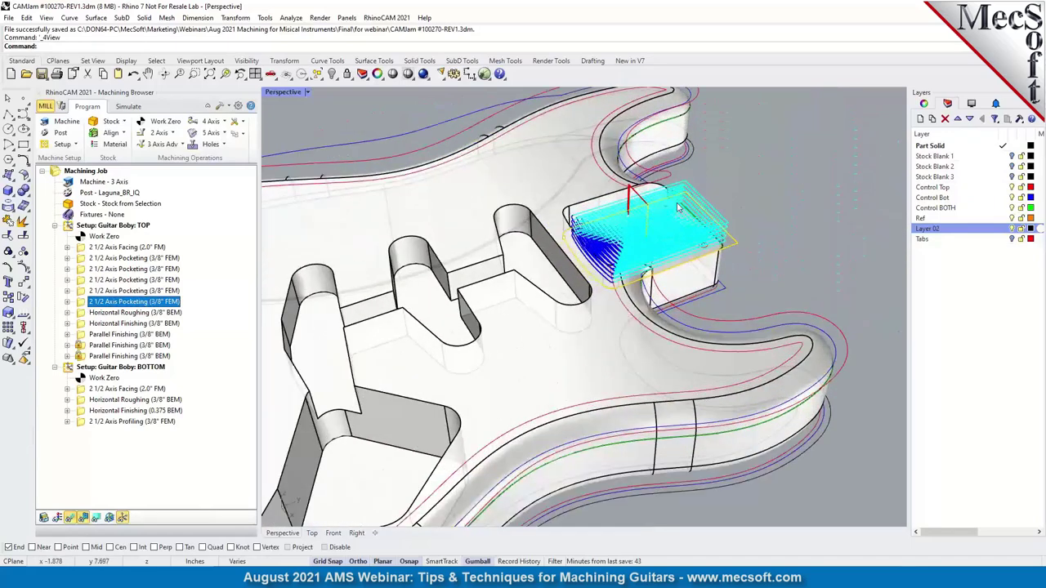
pyautogui.click(82, 315)
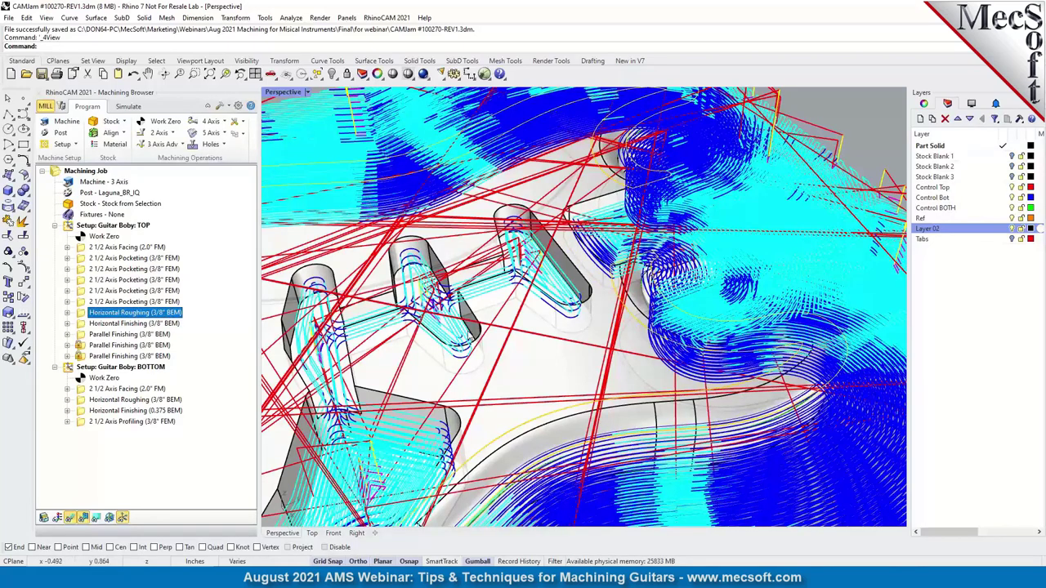
pyautogui.scroll(-5, 614, 294)
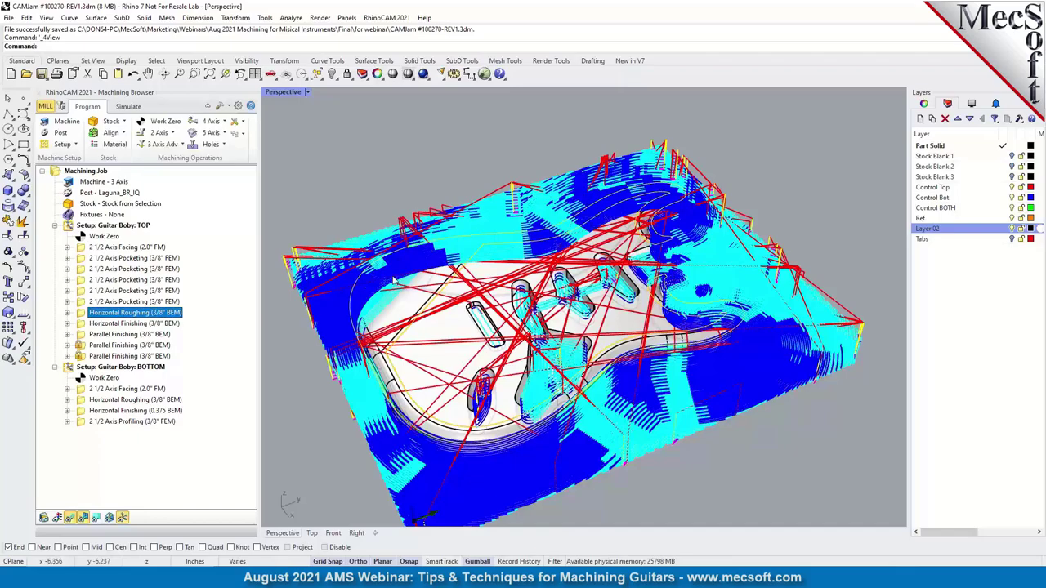
pyautogui.scroll(8, 630, 196)
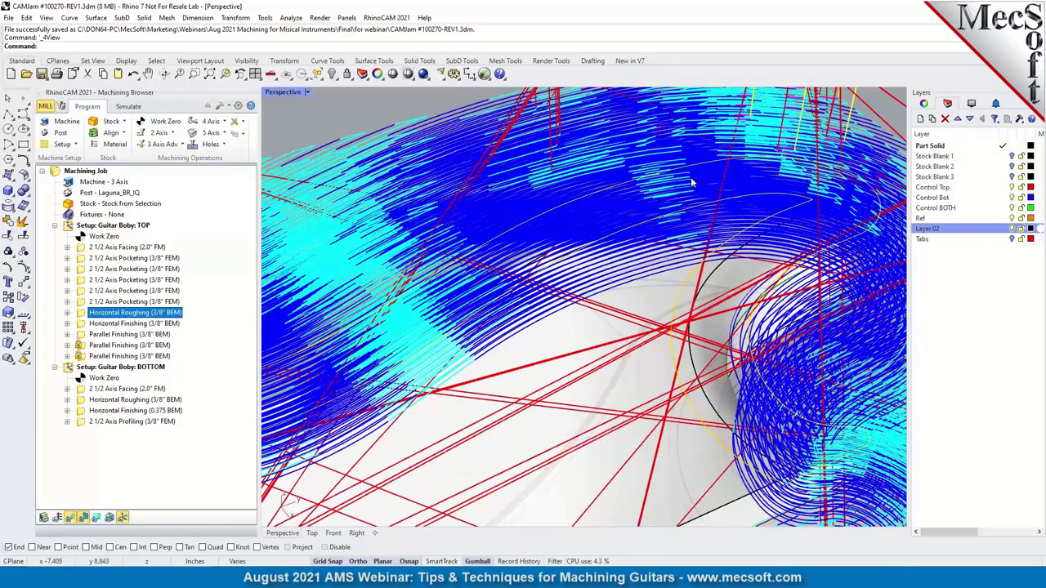
pyautogui.click(70, 518)
pyautogui.scroll(-8, 602, 164)
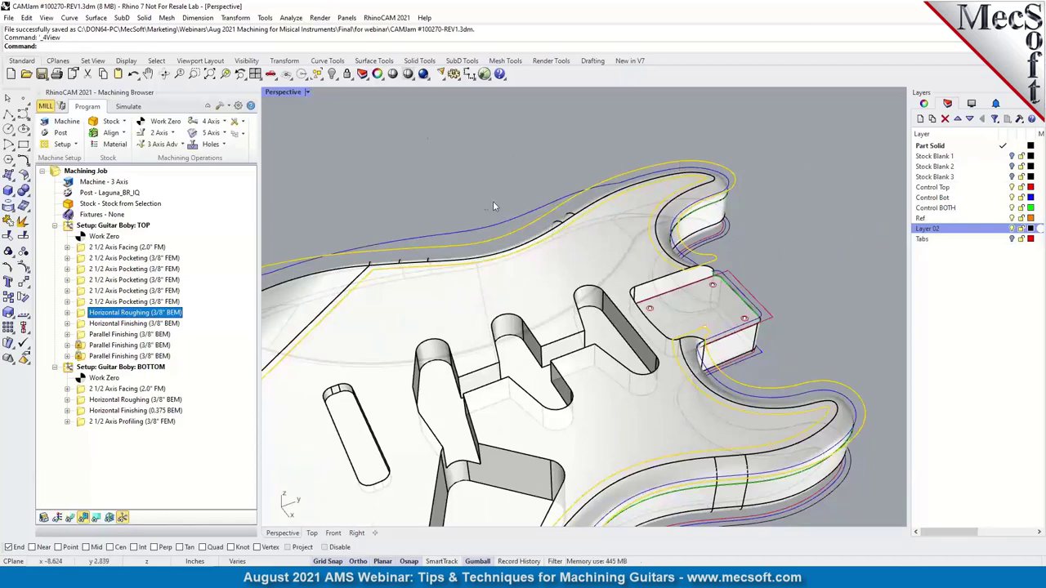
# - Split into four views and zoom the Top viewport to frame the full body outline
pyautogui.click(256, 75)
pyautogui.scroll(-2, 417, 123)
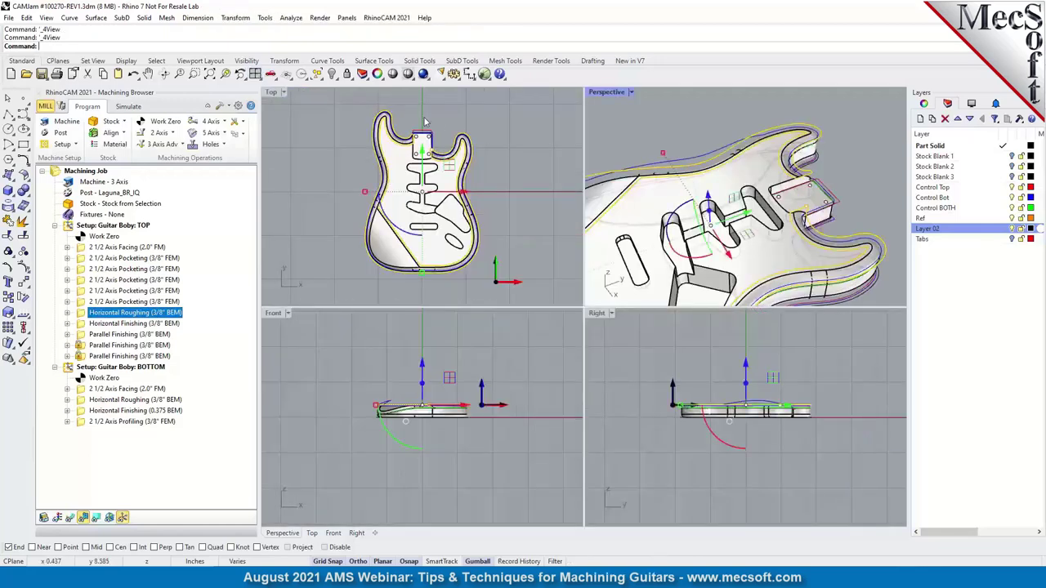
pyautogui.scroll(4, 412, 135)
pyautogui.scroll(3, 410, 137)
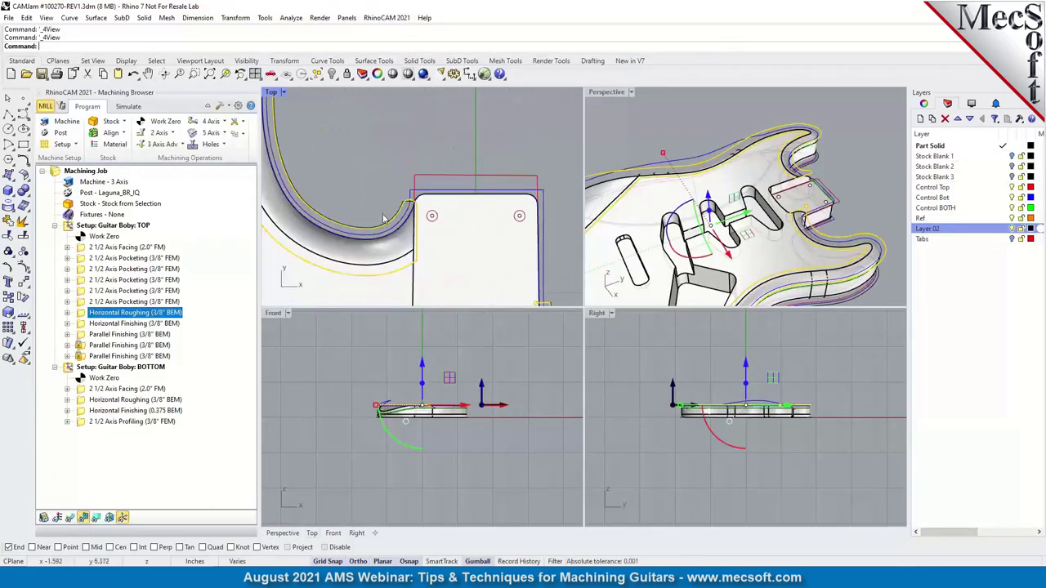
pyautogui.scroll(-5, 382, 219)
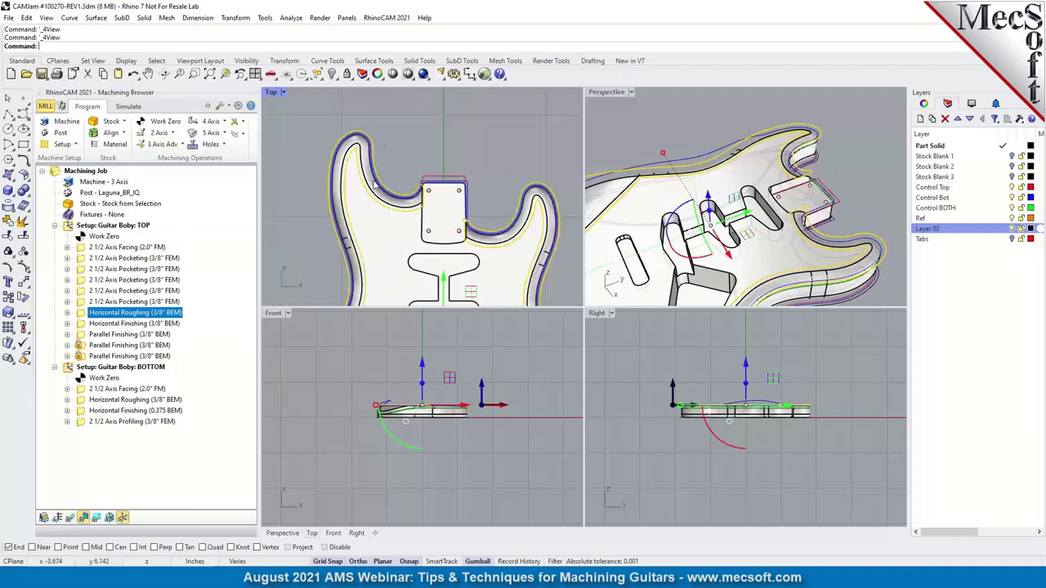
pyautogui.scroll(-3, 373, 185)
pyautogui.scroll(2, 349, 251)
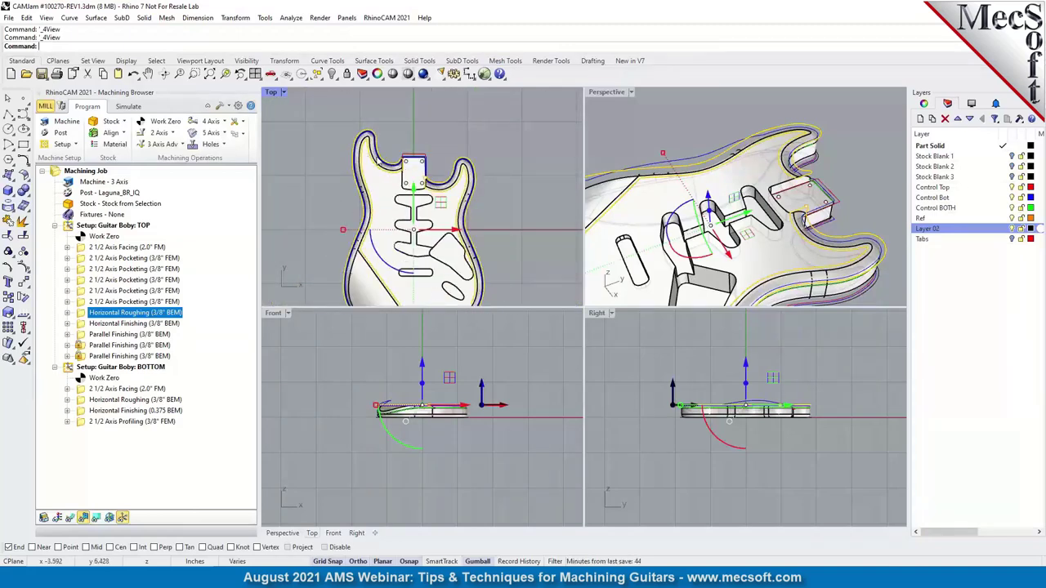
pyautogui.scroll(-2, 351, 253)
pyautogui.scroll(4, 359, 258)
pyautogui.scroll(2, 369, 263)
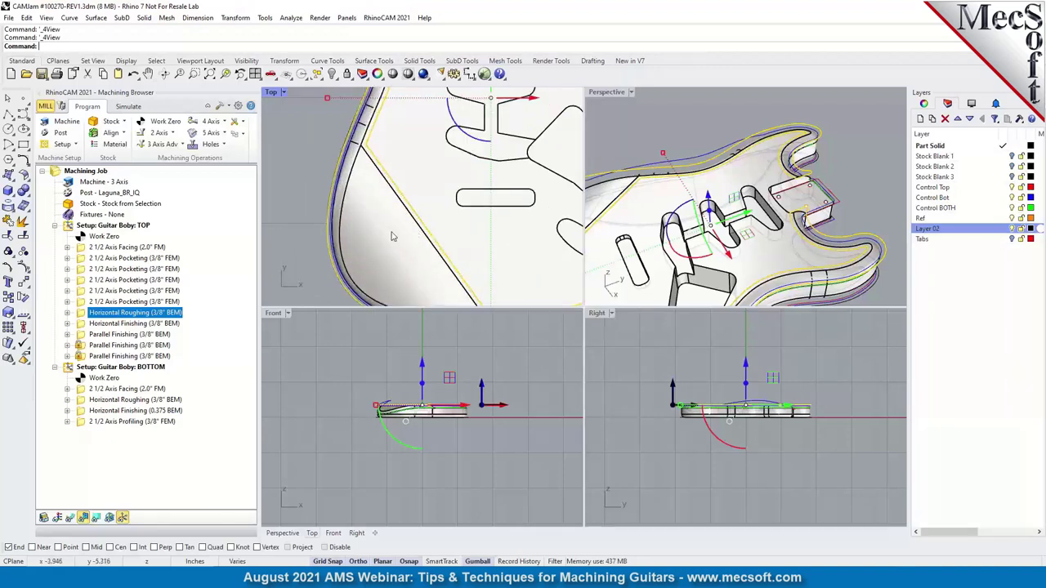
pyautogui.scroll(-5, 460, 155)
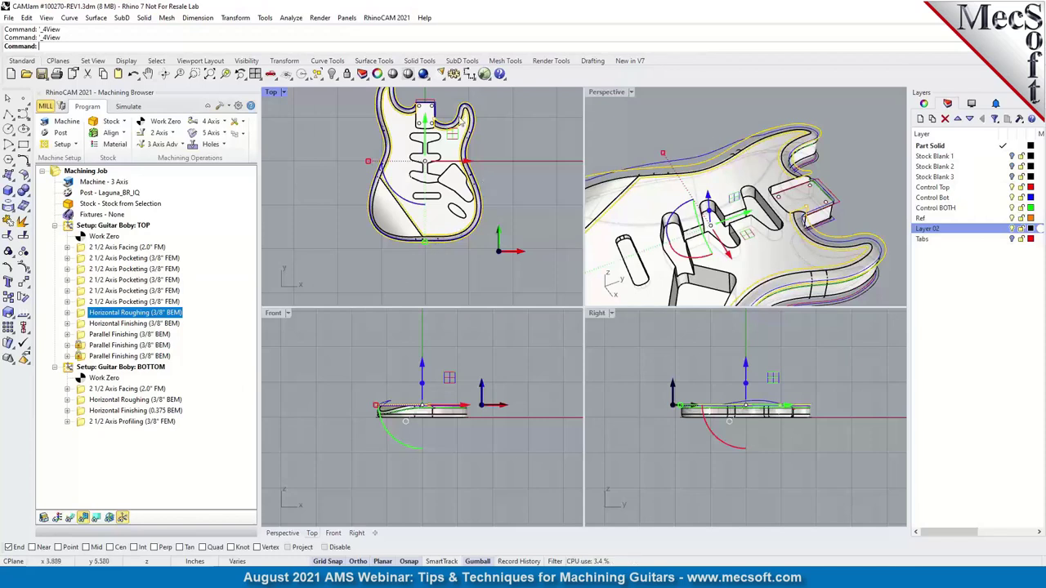
# - Select the Horizontal Finishing (3/8" BEM) operation for review
pyautogui.click(82, 324)
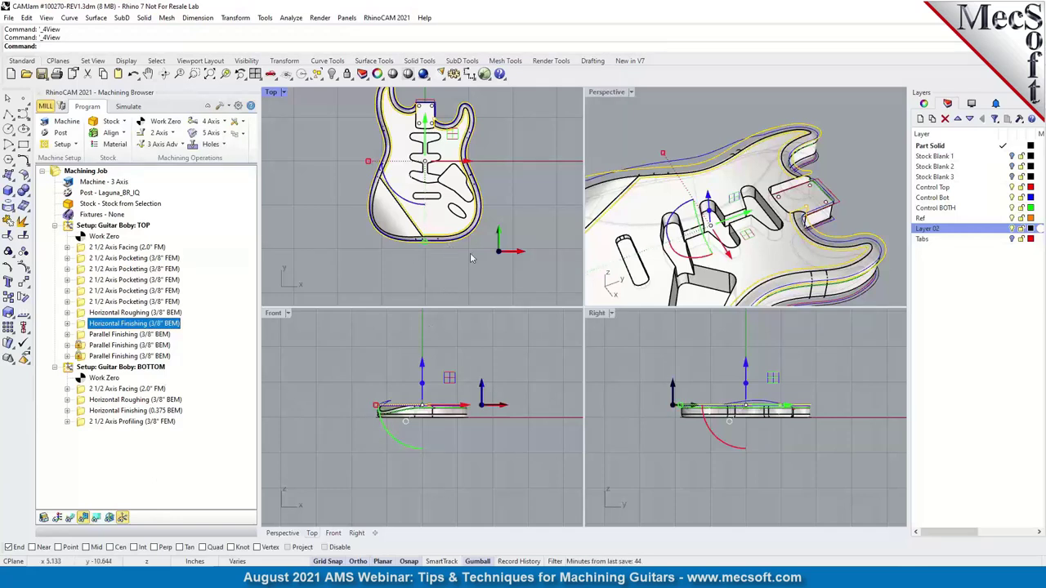
pyautogui.scroll(-2, 438, 260)
pyautogui.scroll(2, 437, 226)
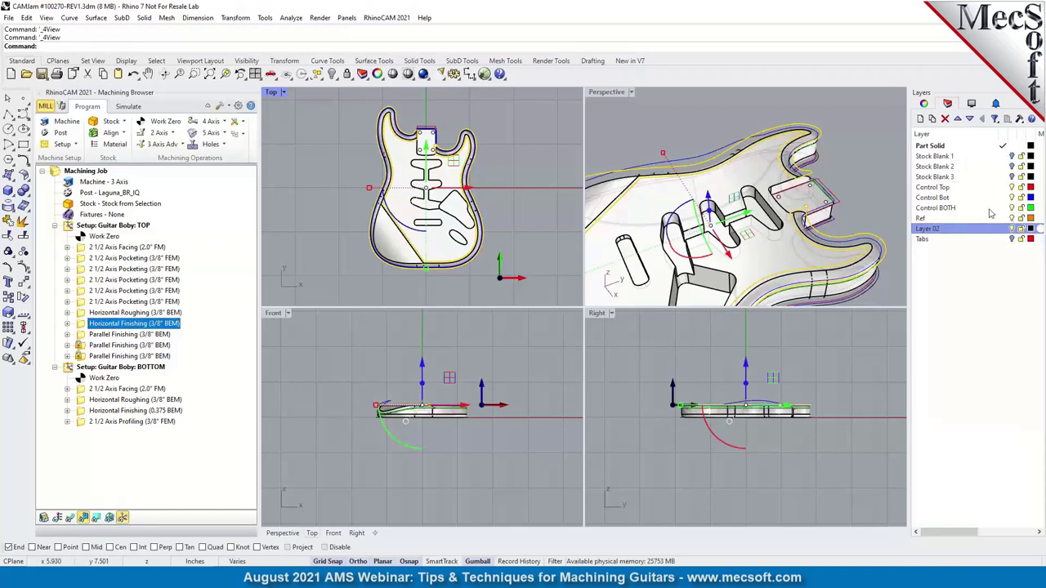
# - Make Control Top current, toggle Part Solid off and on, and maximize the Perspective view
pyautogui.click(1003, 188)
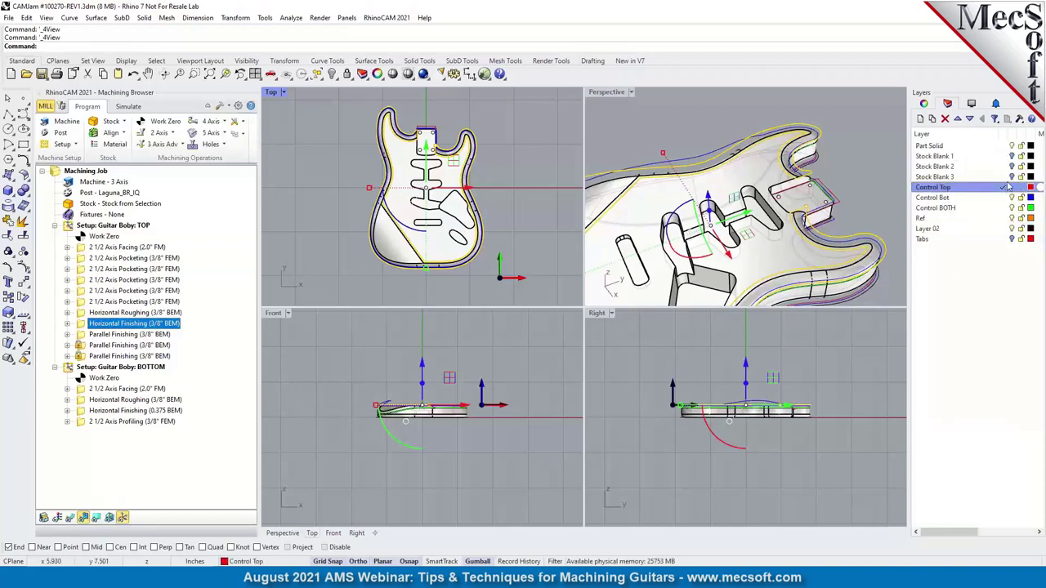
pyautogui.click(1012, 146)
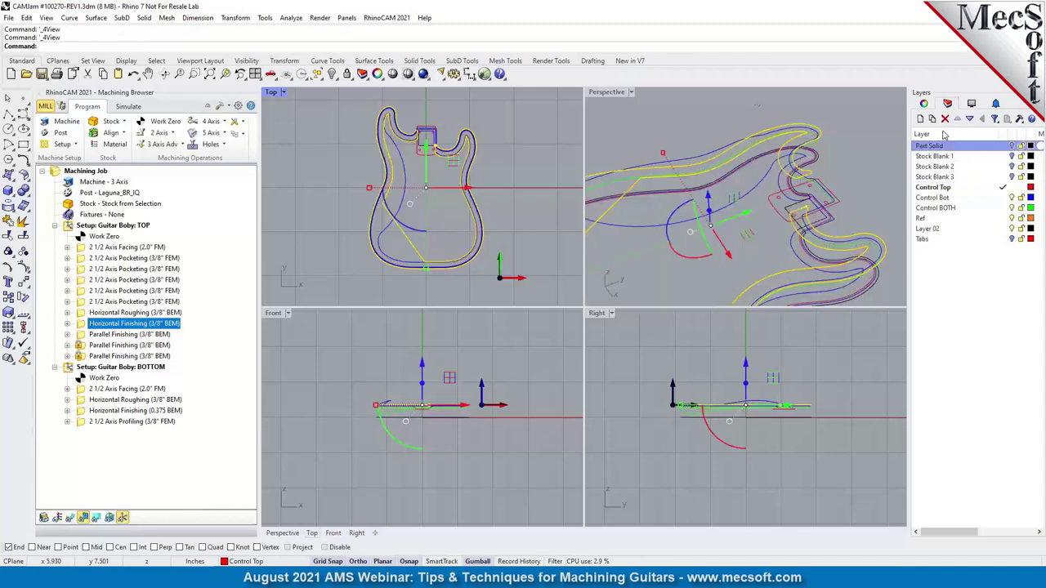
pyautogui.doubleClick(605, 91)
pyautogui.moveTo(613, 245); pyautogui.dragTo(558, 239, button='right')
pyautogui.scroll(3, 628, 292)
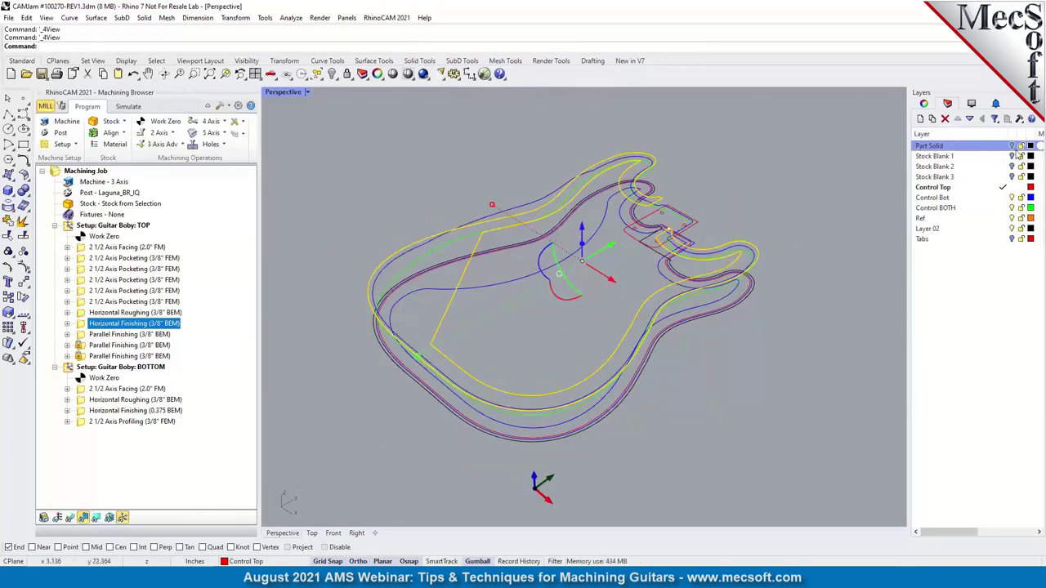
pyautogui.click(1012, 147)
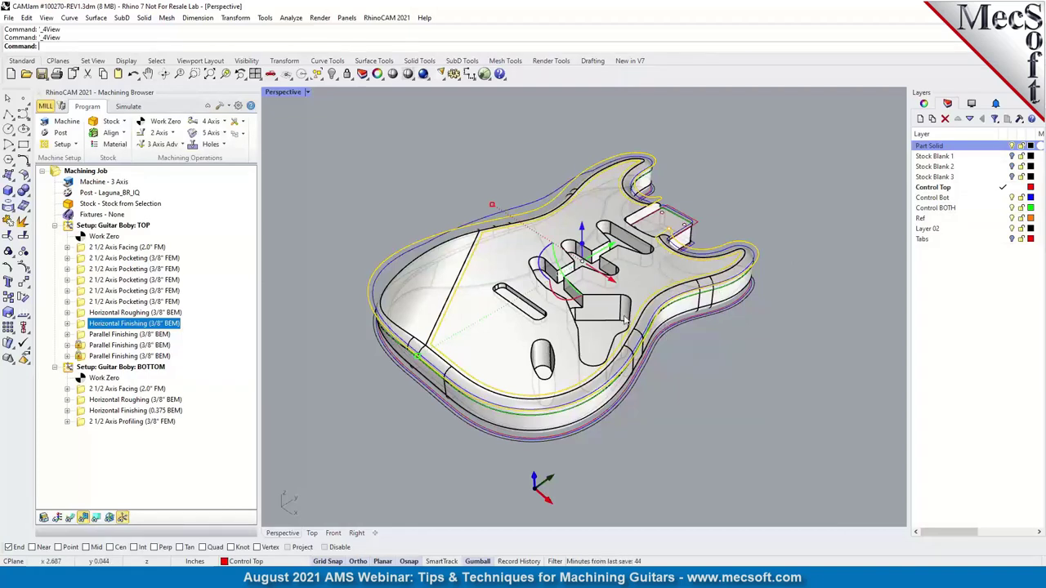
# - Orbit the body and select the outer closed control curves around it
pyautogui.moveTo(527, 264)
pyautogui.mouseDown(button='right')
pyautogui.moveTo(531, 310)
pyautogui.moveTo(521, 256)
pyautogui.mouseUp(button='right')
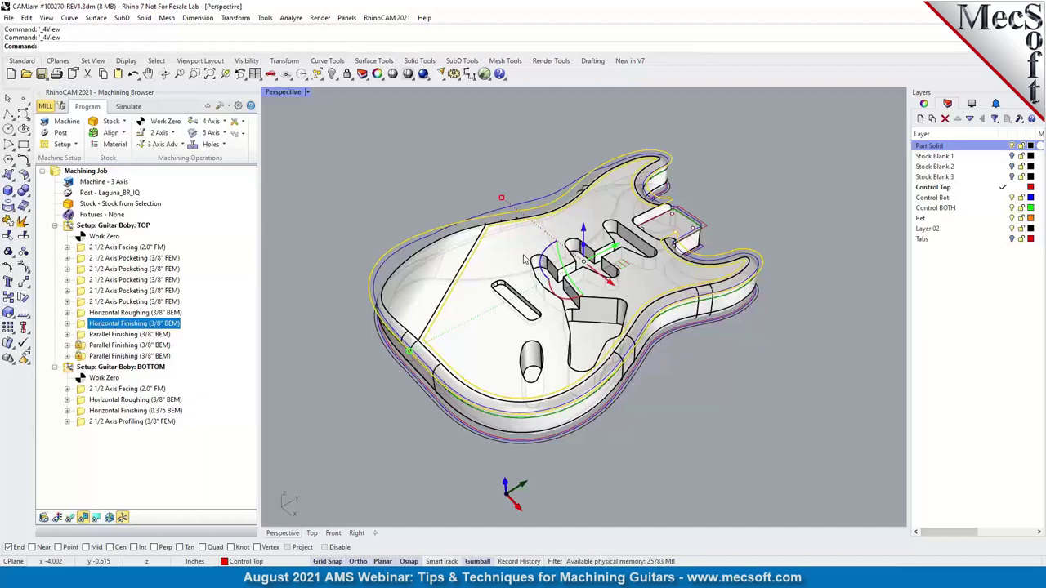
pyautogui.moveTo(673, 259); pyautogui.dragTo(716, 337, button='right')
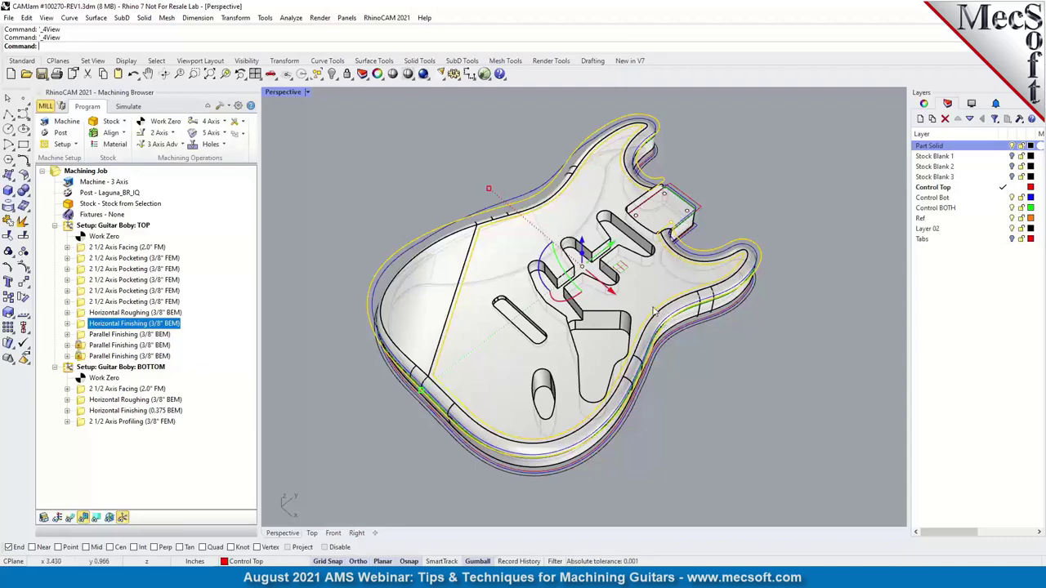
pyautogui.scroll(5, 660, 280)
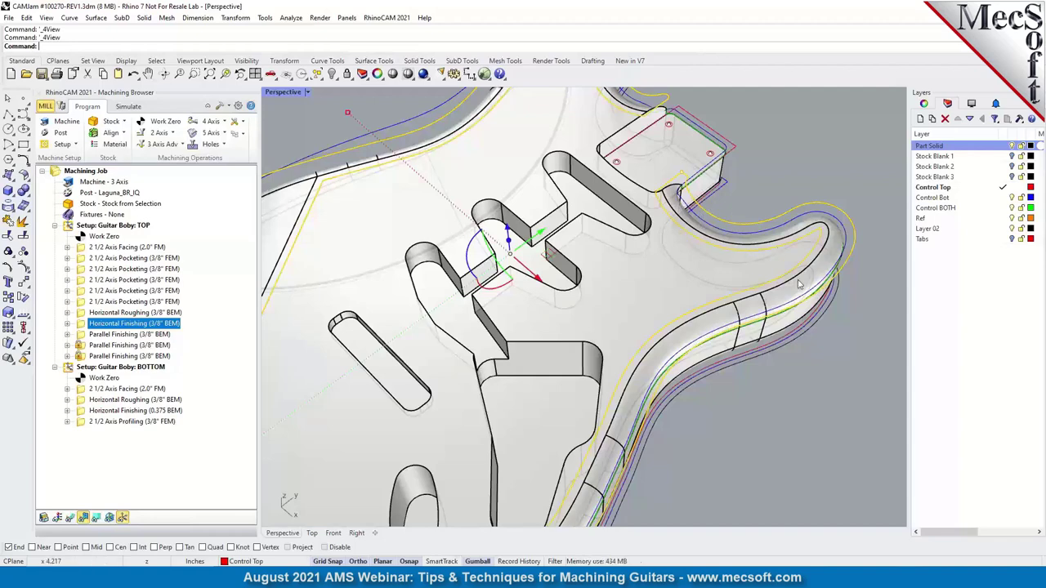
pyautogui.click(844, 229)
pyautogui.scroll(-4, 688, 192)
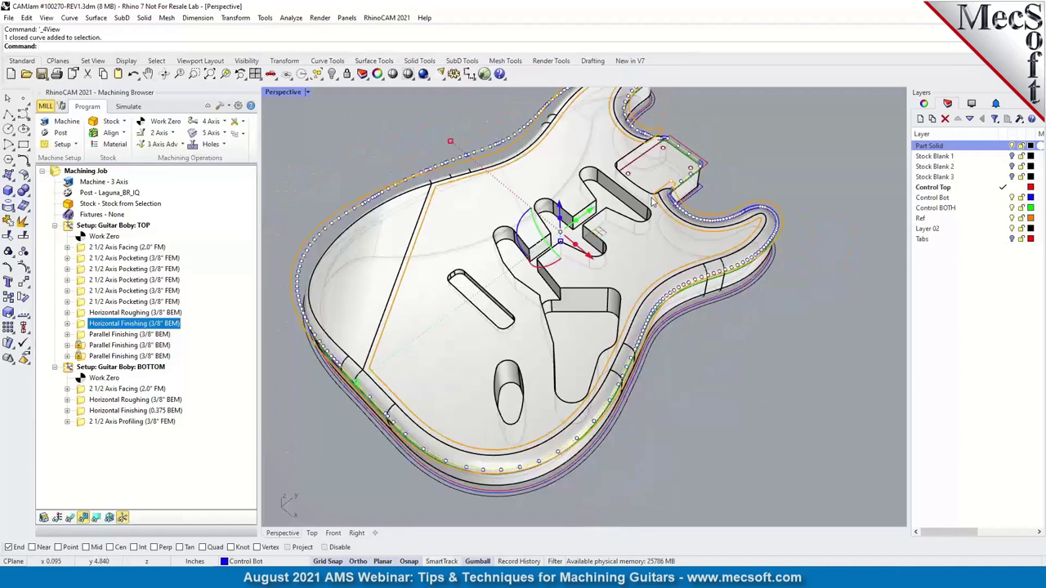
pyautogui.scroll(3, 760, 205)
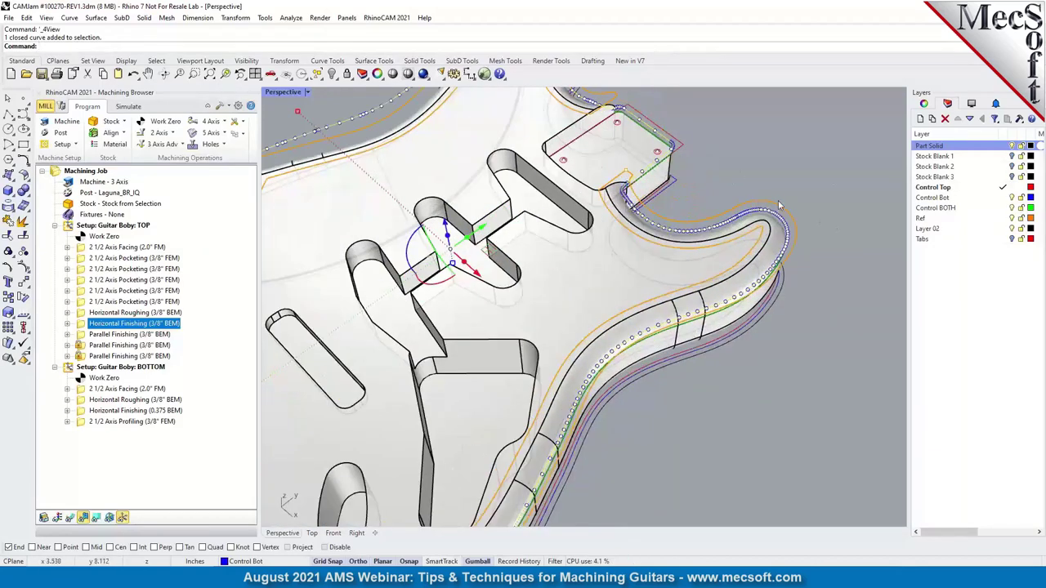
pyautogui.click(788, 222)
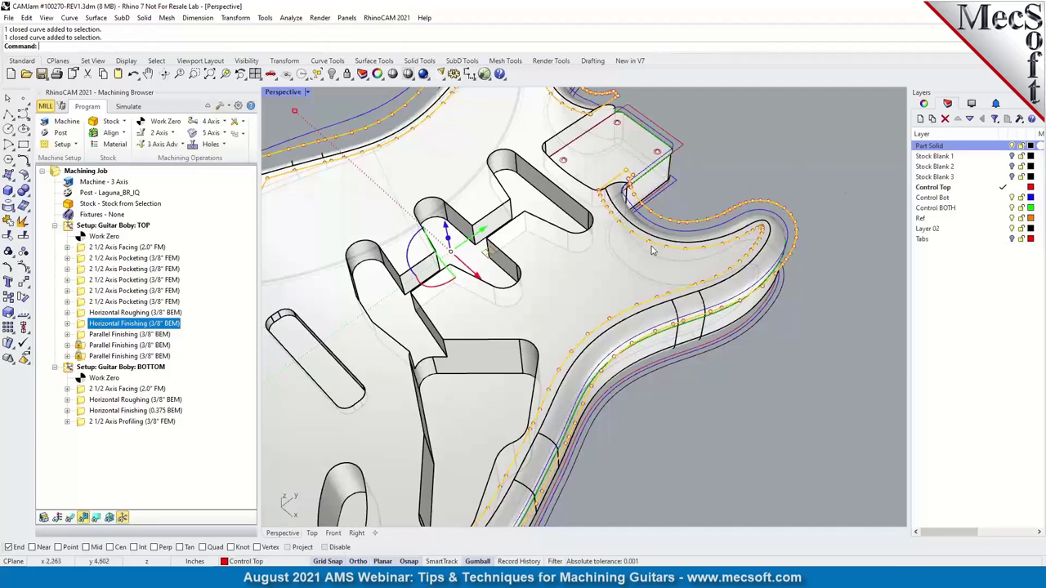
# - Zoom and tilt the view to a flatter, edge-on angle of the guitar body
pyautogui.scroll(-3, 637, 409)
pyautogui.scroll(5, 622, 272)
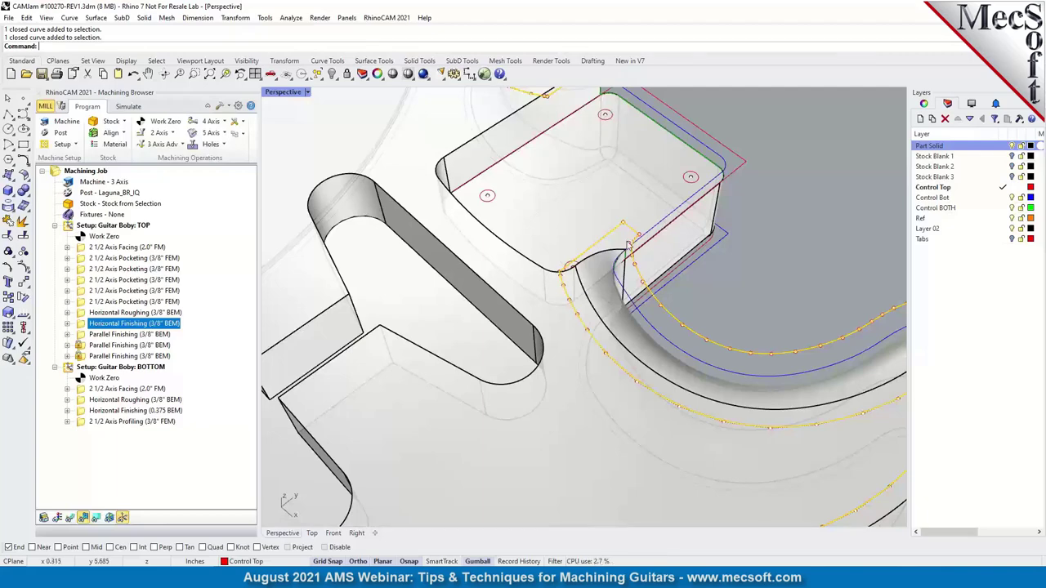
pyautogui.scroll(-3, 631, 225)
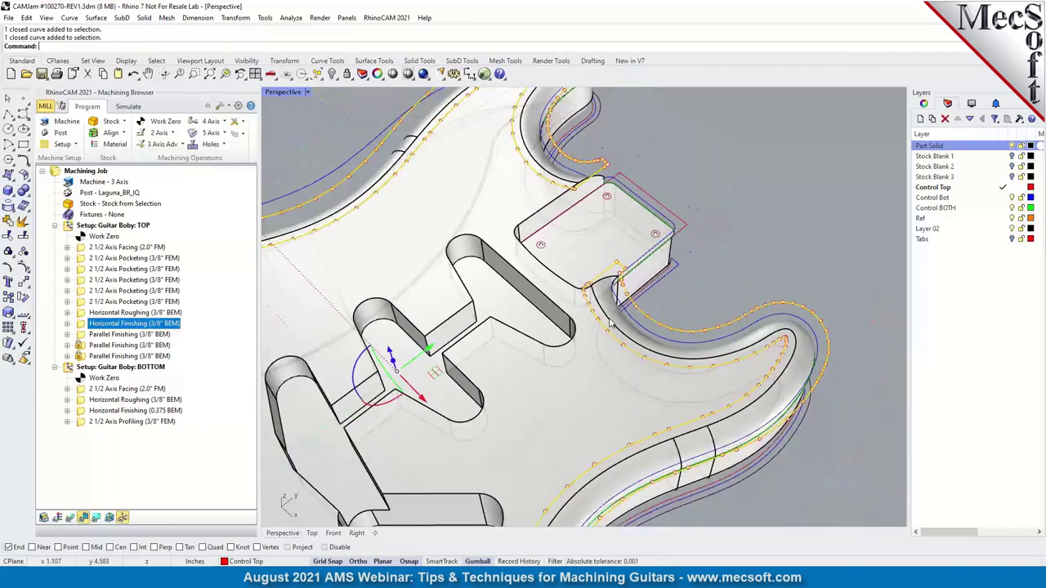
pyautogui.scroll(5, 590, 170)
pyautogui.scroll(-1, 590, 170)
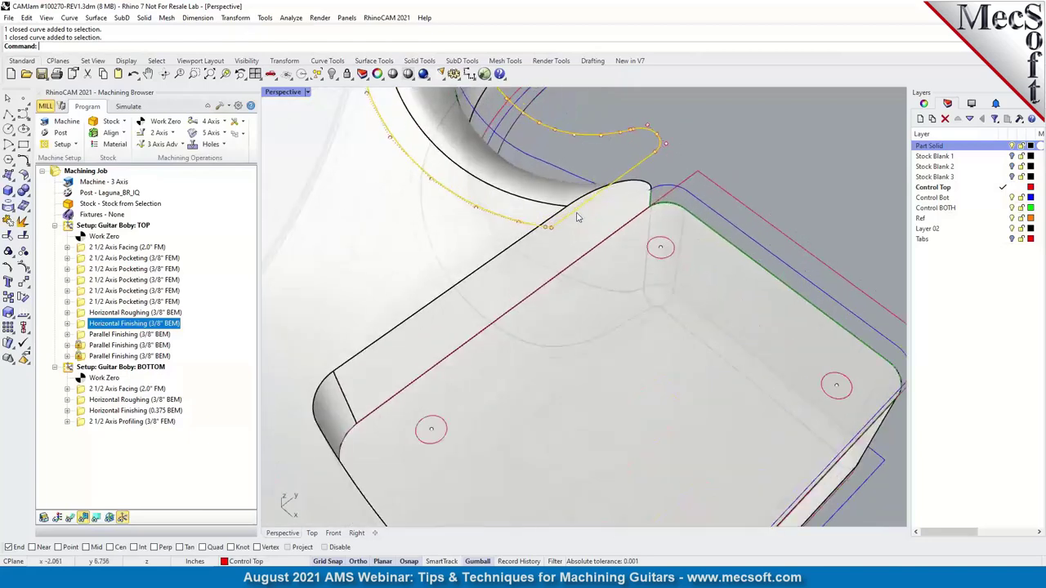
pyautogui.scroll(-8, 623, 210)
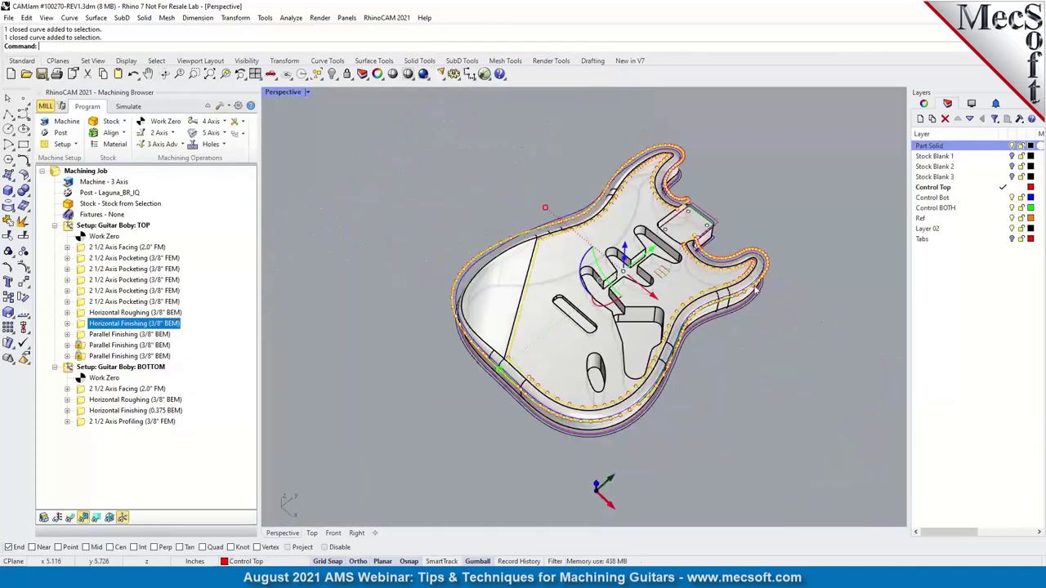
pyautogui.scroll(2, 757, 290)
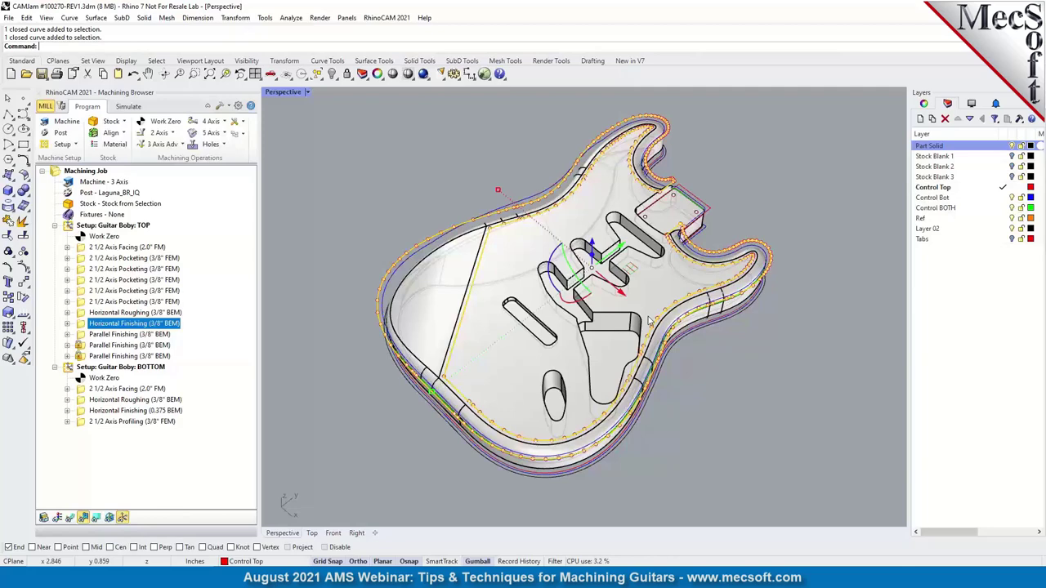
pyautogui.moveTo(630, 347); pyautogui.dragTo(633, 309, button='right')
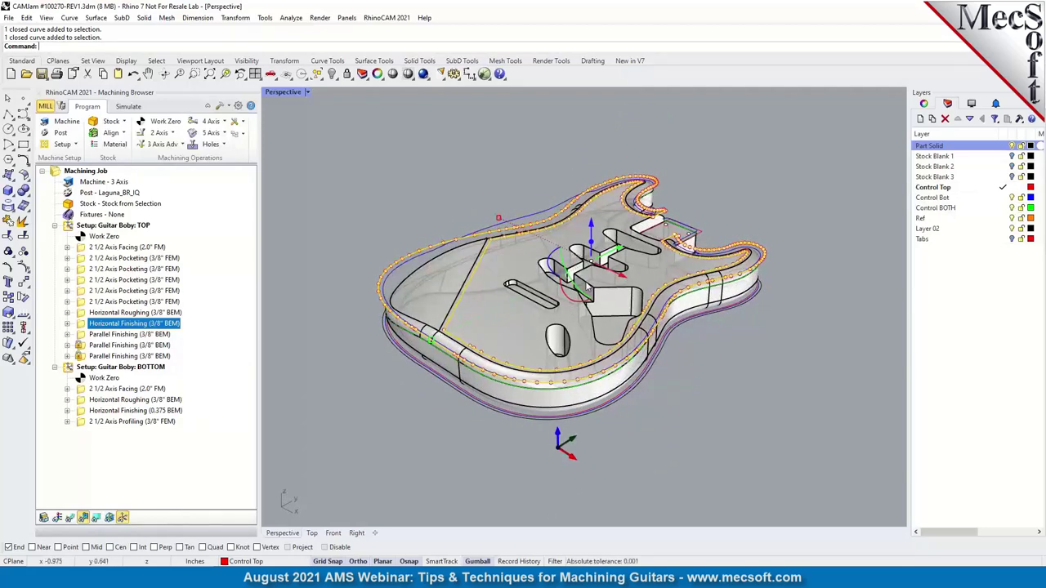
pyautogui.scroll(1, 588, 287)
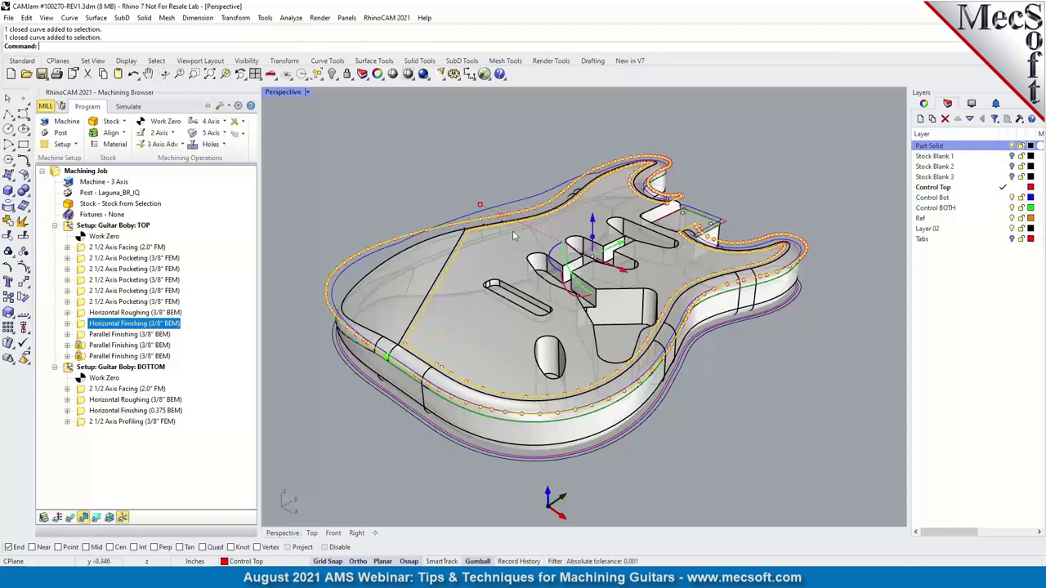
pyautogui.click(81, 336)
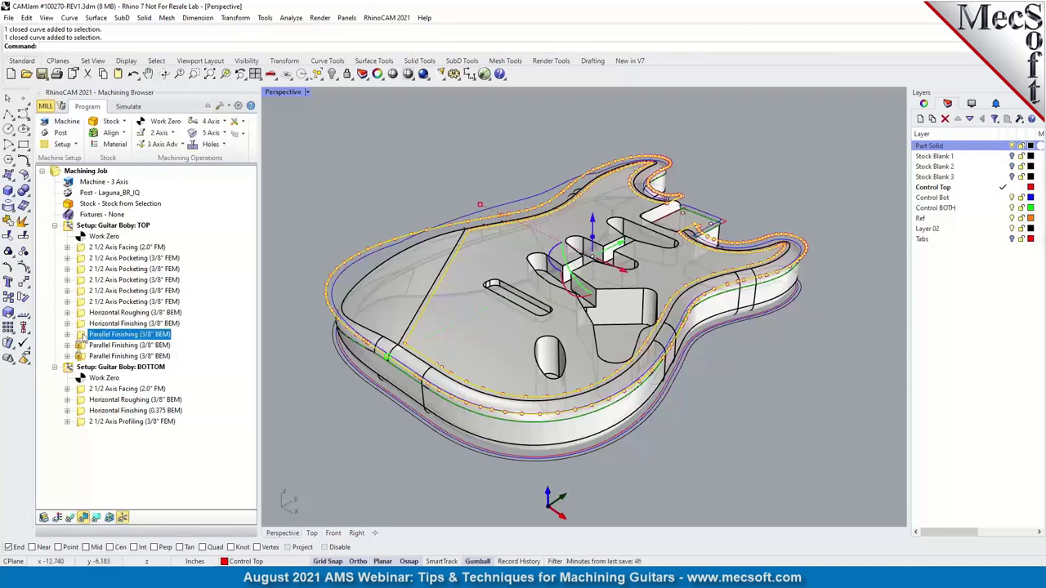
pyautogui.click(70, 518)
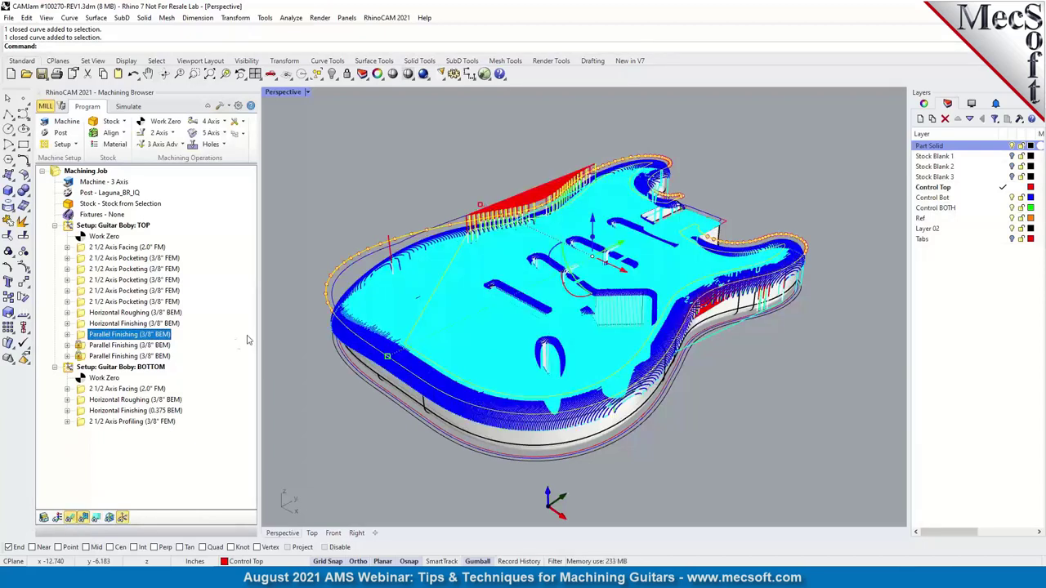
pyautogui.click(70, 518)
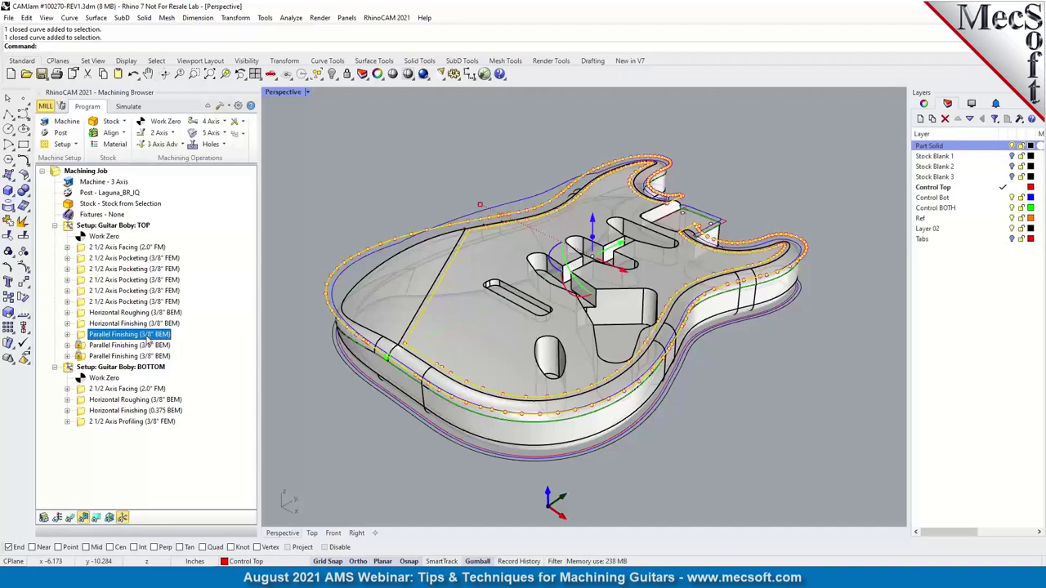
# - Clear the curve selection, orbit to a top view, and exit simulation to the Program tab
pyautogui.click(130, 108)
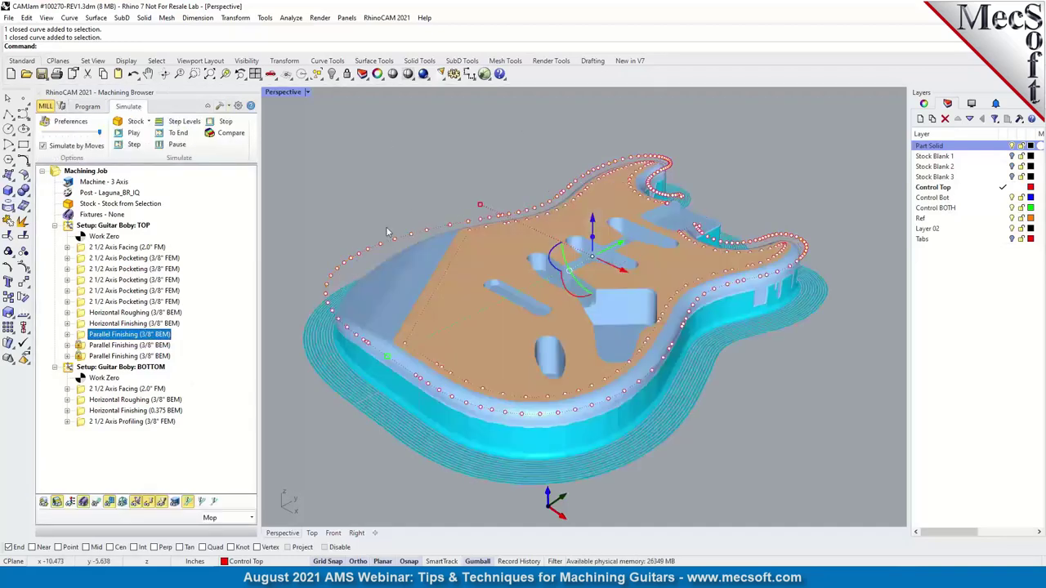
pyautogui.press('Escape')
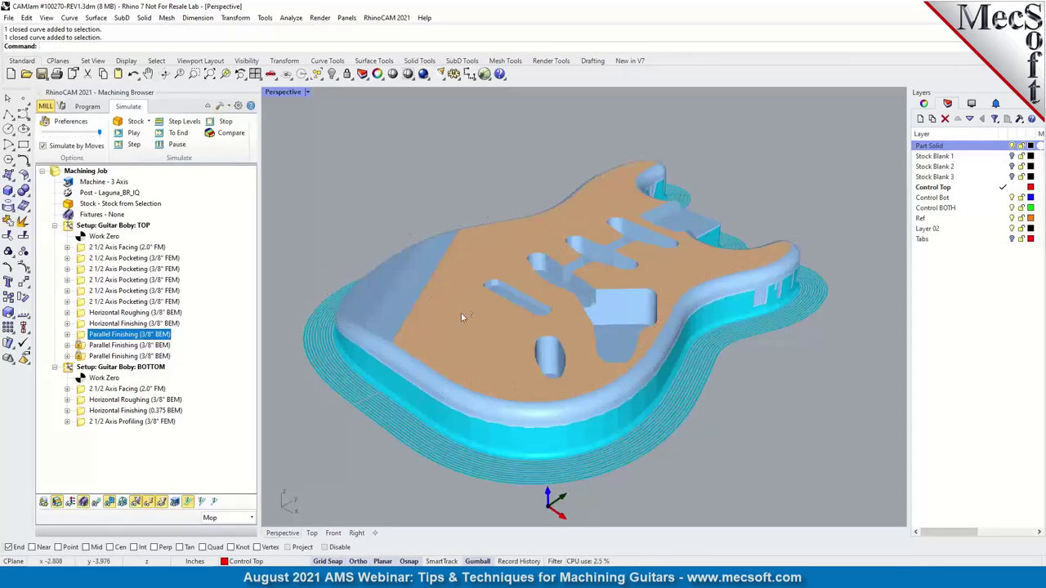
pyautogui.moveTo(490, 294); pyautogui.dragTo(473, 334, button='right')
pyautogui.scroll(3, 475, 362)
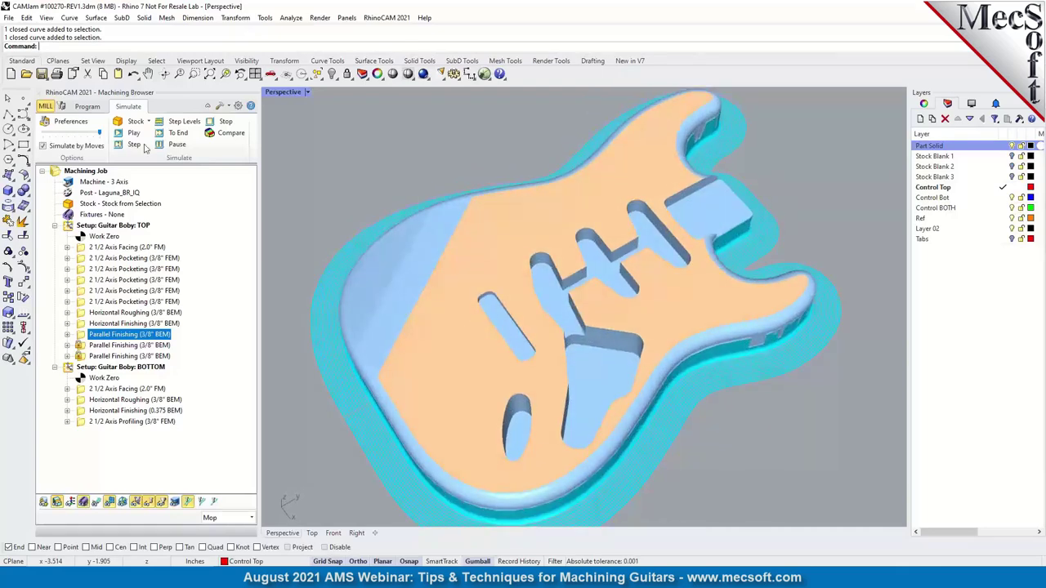
pyautogui.click(87, 107)
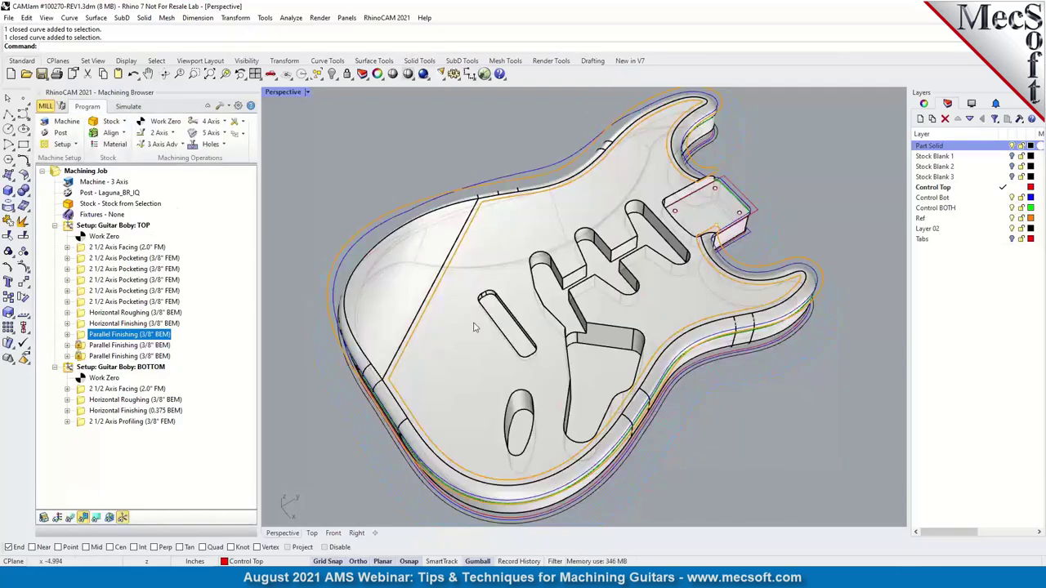
# - Turn on the Stock Blank 1 layer, zoom out, and show the Guitar Boby TOP work zero
pyautogui.moveTo(610, 419); pyautogui.dragTo(626, 384, button='right')
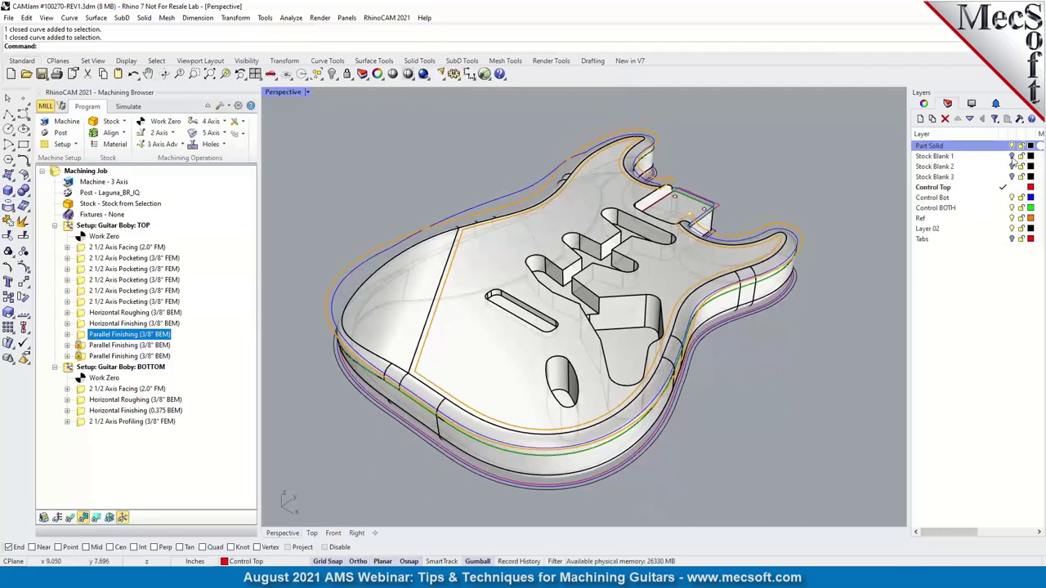
pyautogui.click(1011, 156)
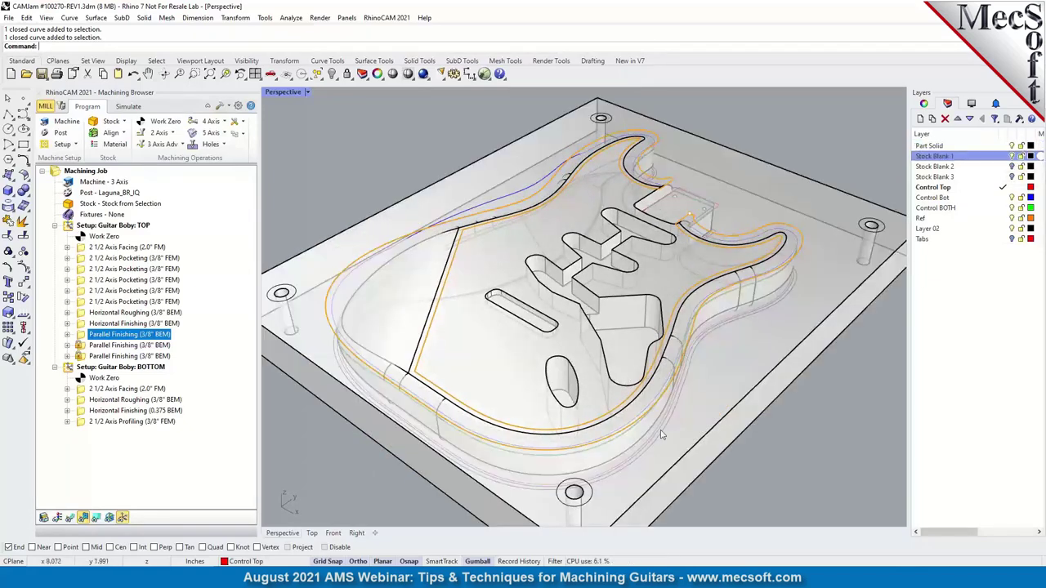
pyautogui.scroll(-2, 503, 350)
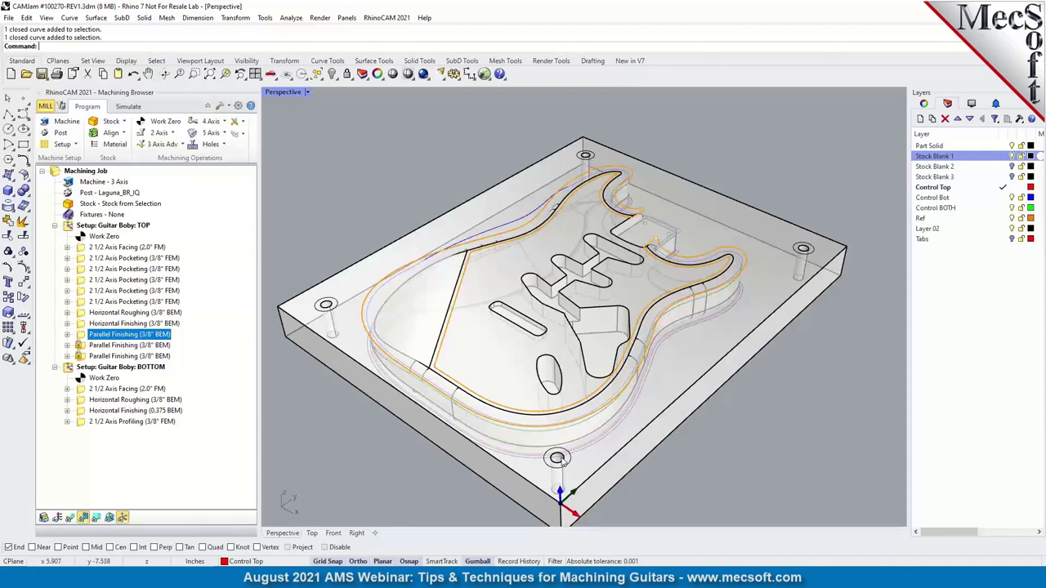
pyautogui.scroll(-2, 649, 184)
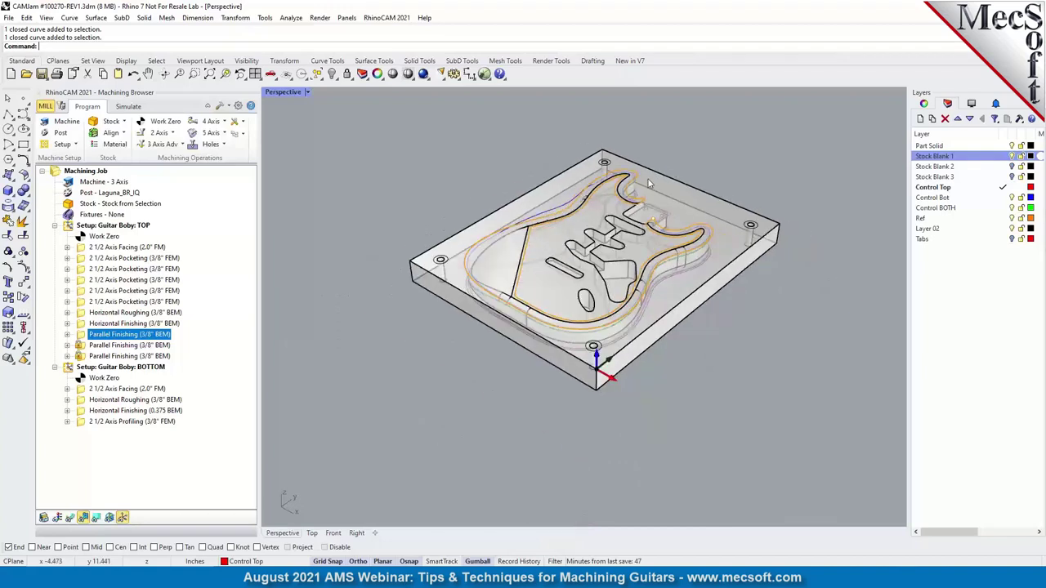
pyautogui.scroll(1, 643, 268)
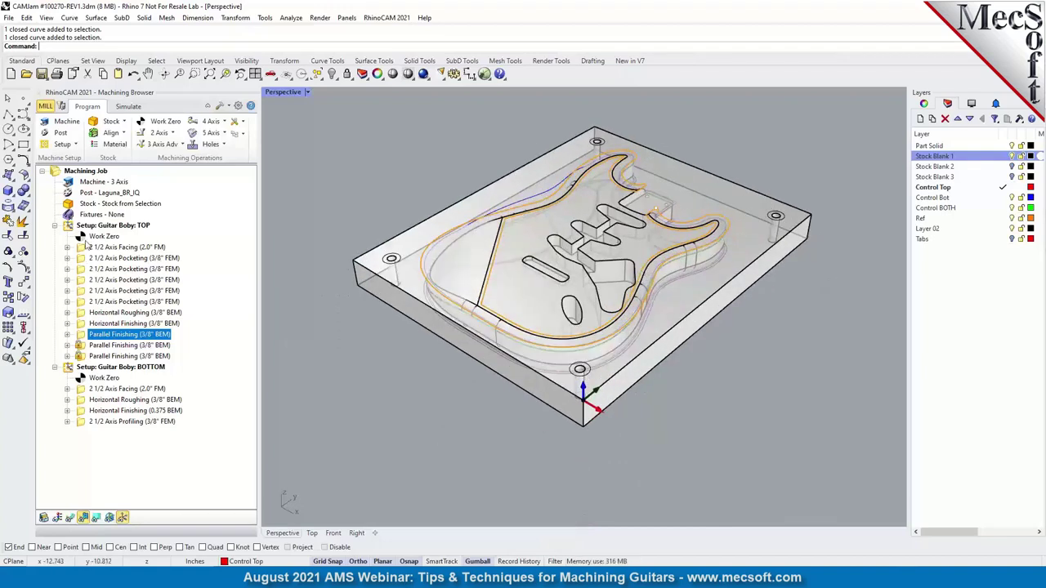
pyautogui.click(82, 239)
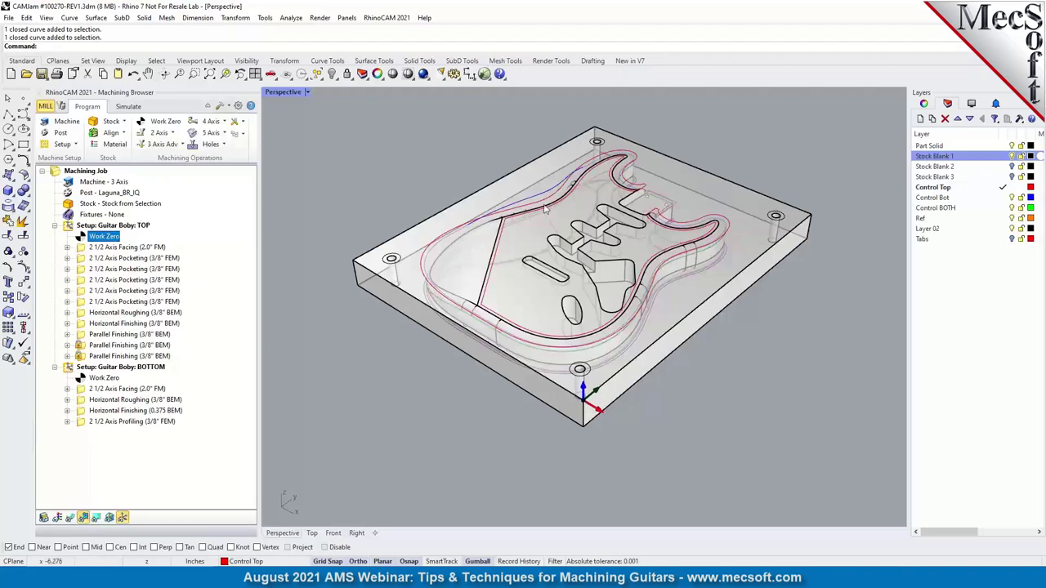
# - Orbit over the stock and display the BOTTOM setup's work zero
pyautogui.moveTo(715, 386); pyautogui.dragTo(629, 399, button='right')
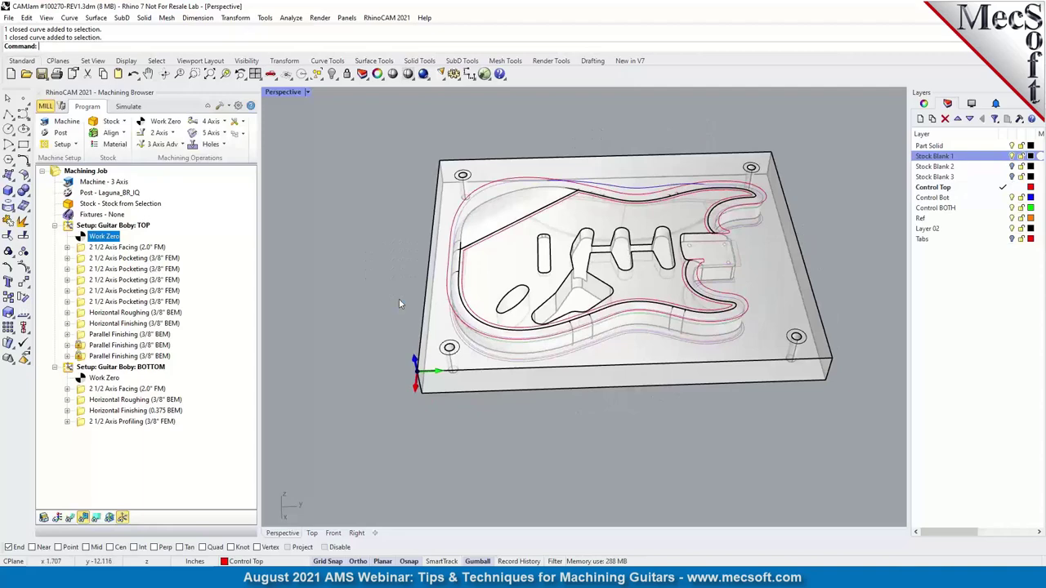
pyautogui.moveTo(628, 254); pyautogui.dragTo(503, 293, button='right')
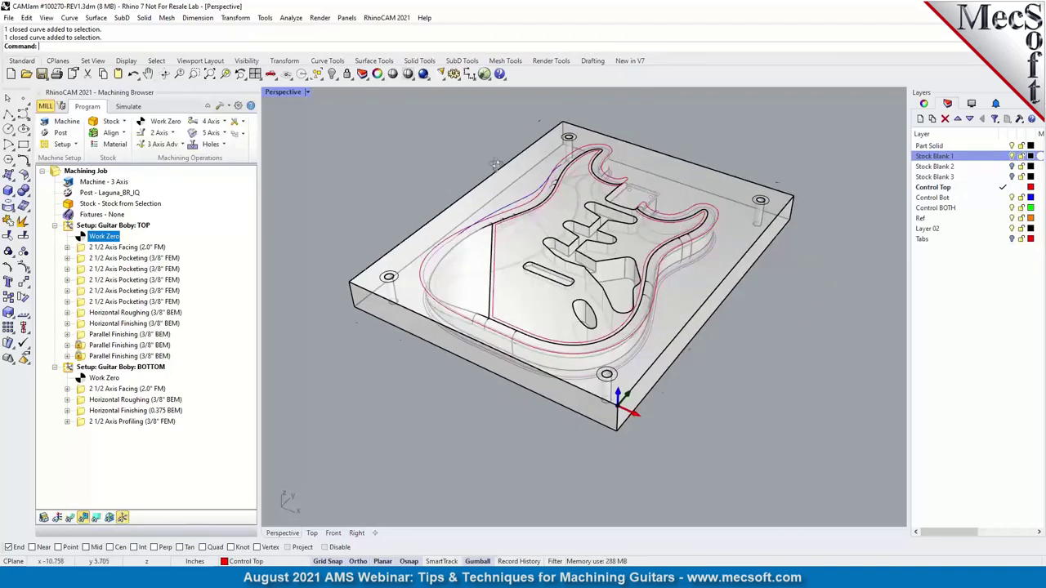
pyautogui.moveTo(497, 165); pyautogui.dragTo(611, 394, button='right')
pyautogui.moveTo(609, 479); pyautogui.dragTo(462, 347, button='right')
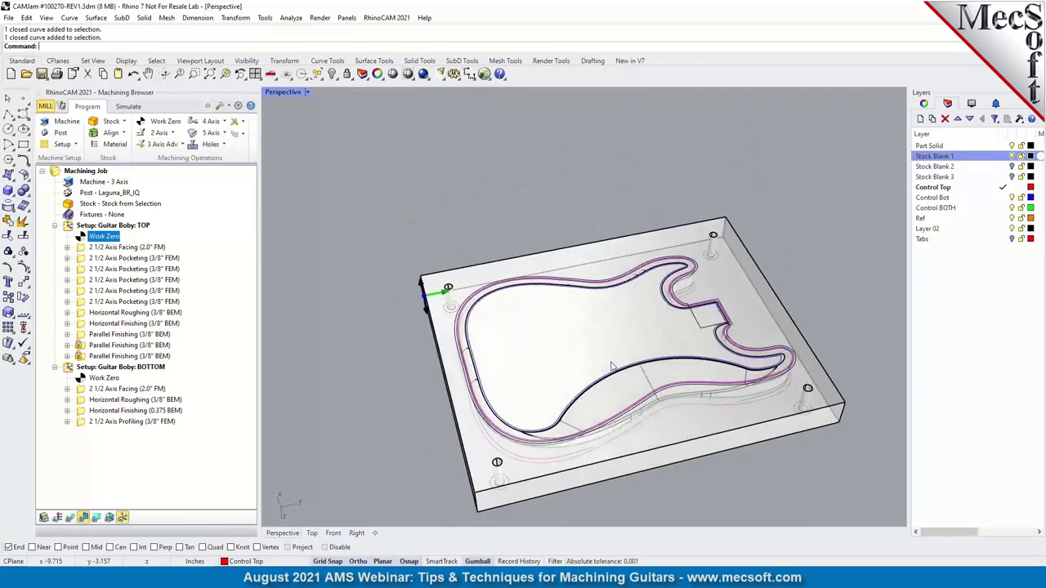
pyautogui.click(85, 379)
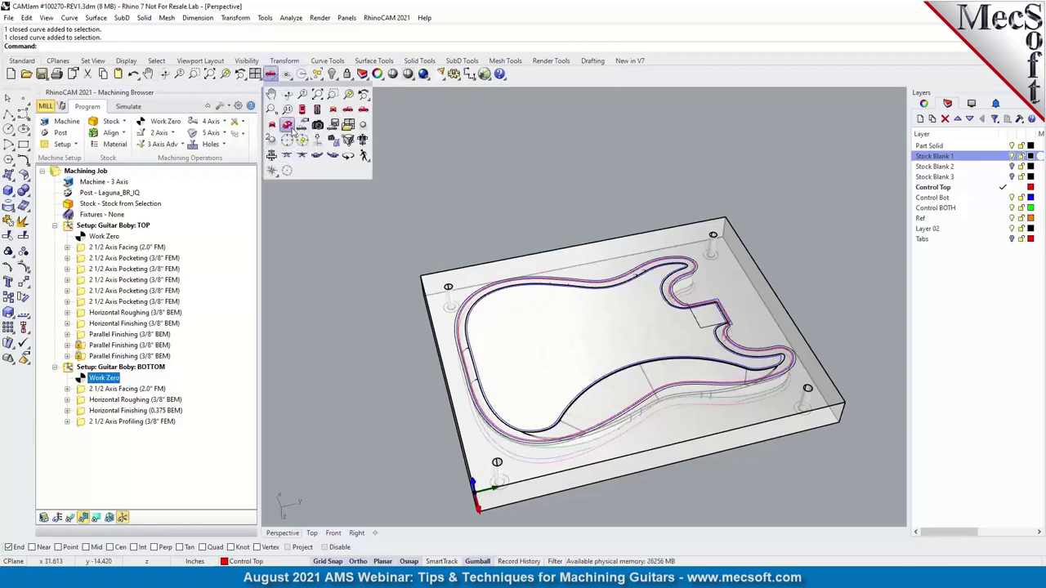
# - Reset to the standard Perspective view and select the second Parallel Finishing operation
pyautogui.click(271, 75)
pyautogui.moveTo(601, 245); pyautogui.dragTo(590, 295, button='right')
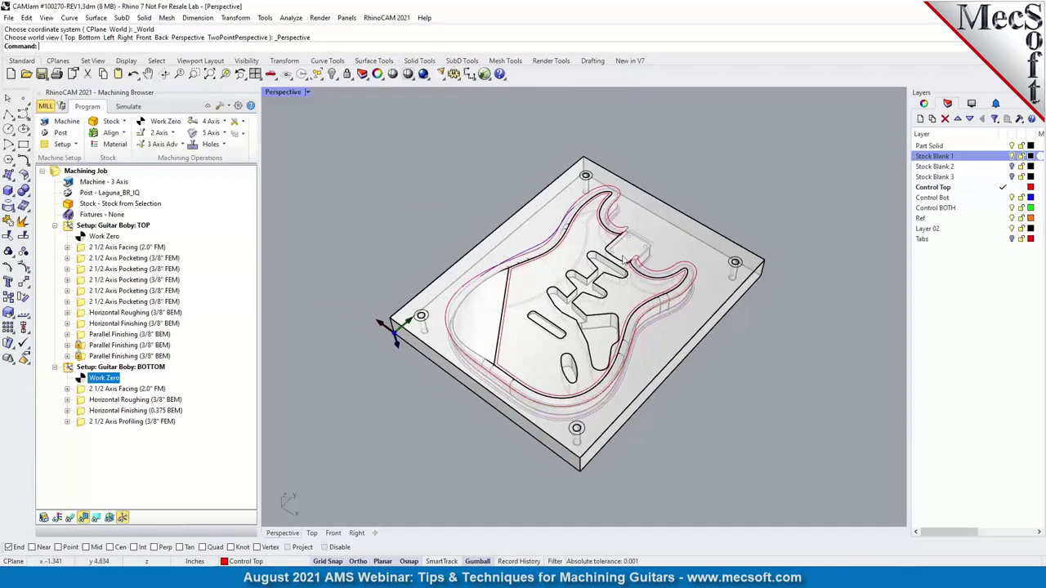
pyautogui.click(82, 349)
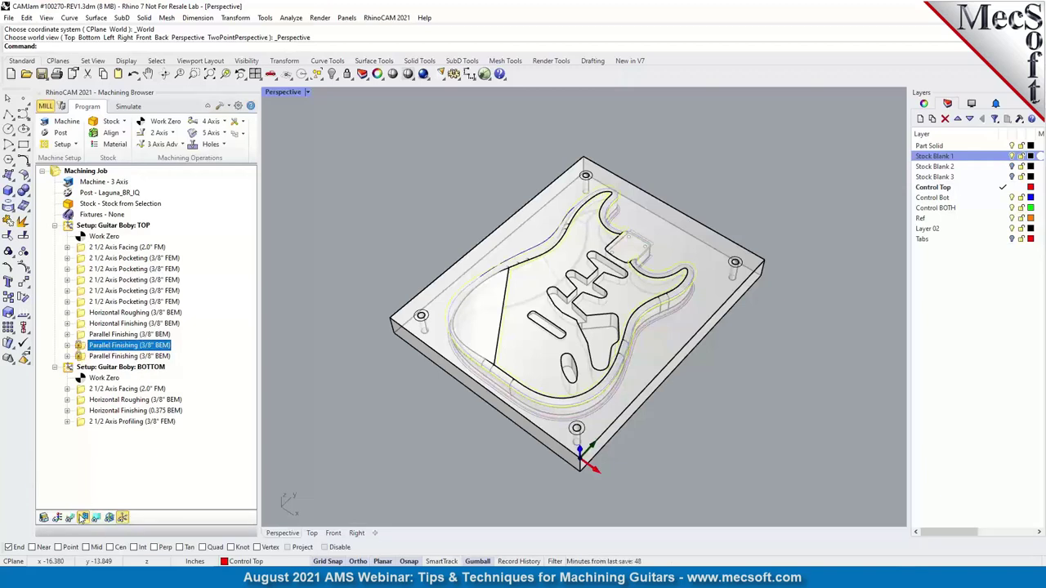
# - Unsuppress the second Parallel Finishing operation and display its toolpath
pyautogui.rightClick(116, 345)
pyautogui.click(140, 402)
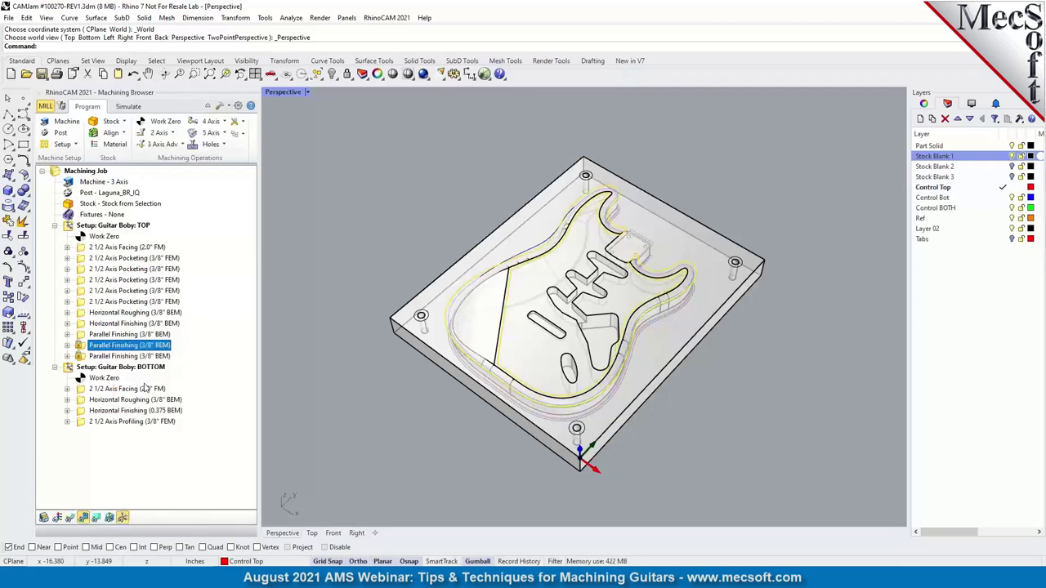
pyautogui.click(70, 519)
pyautogui.moveTo(470, 393); pyautogui.dragTo(560, 365, button='right')
pyautogui.scroll(8, 588, 335)
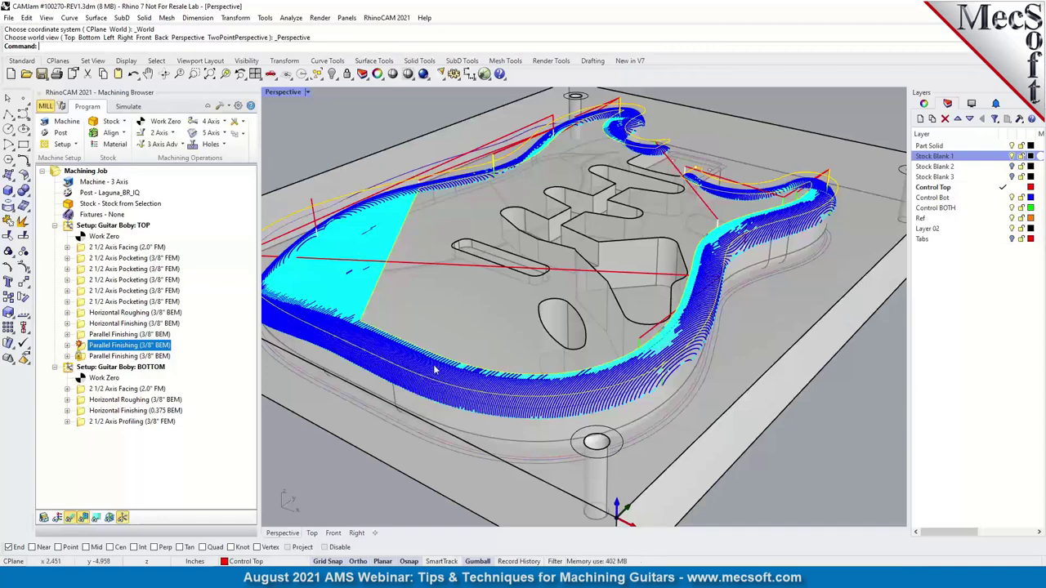
# - Unsuppress the third Parallel Finishing operation and review the third, second and first toolpaths
pyautogui.rightClick(84, 357)
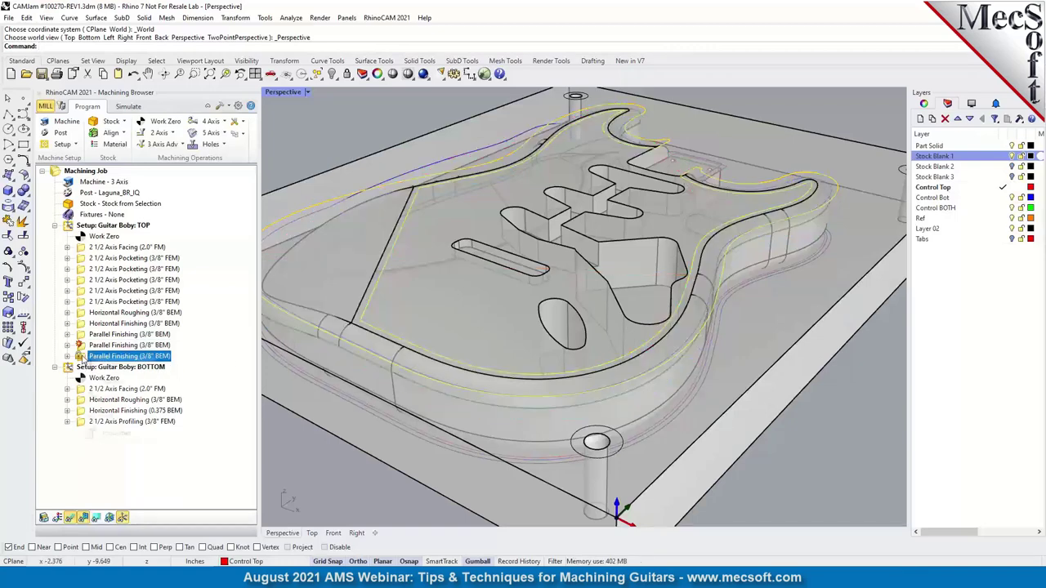
pyautogui.click(119, 400)
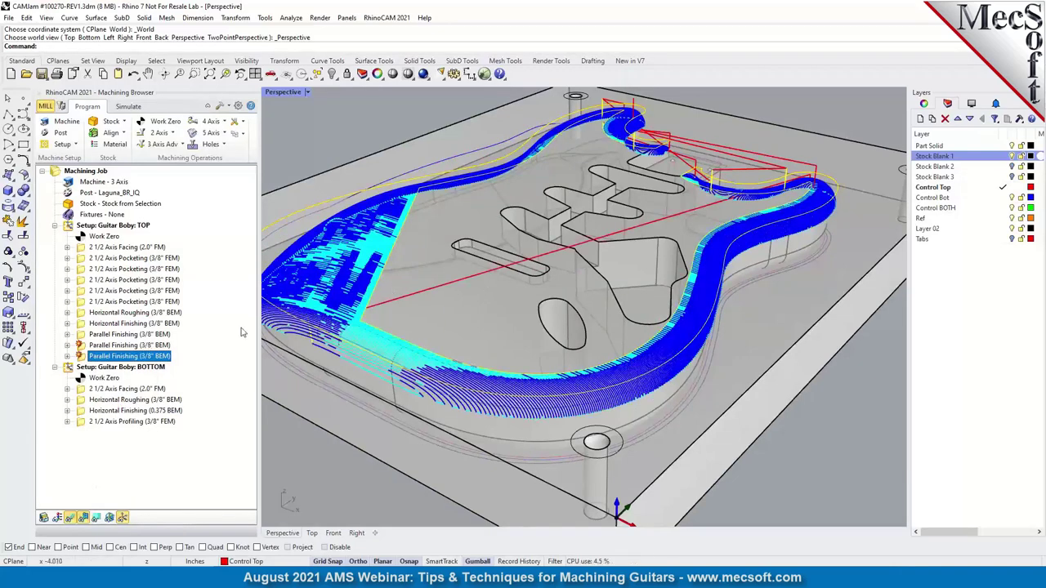
pyautogui.click(135, 346)
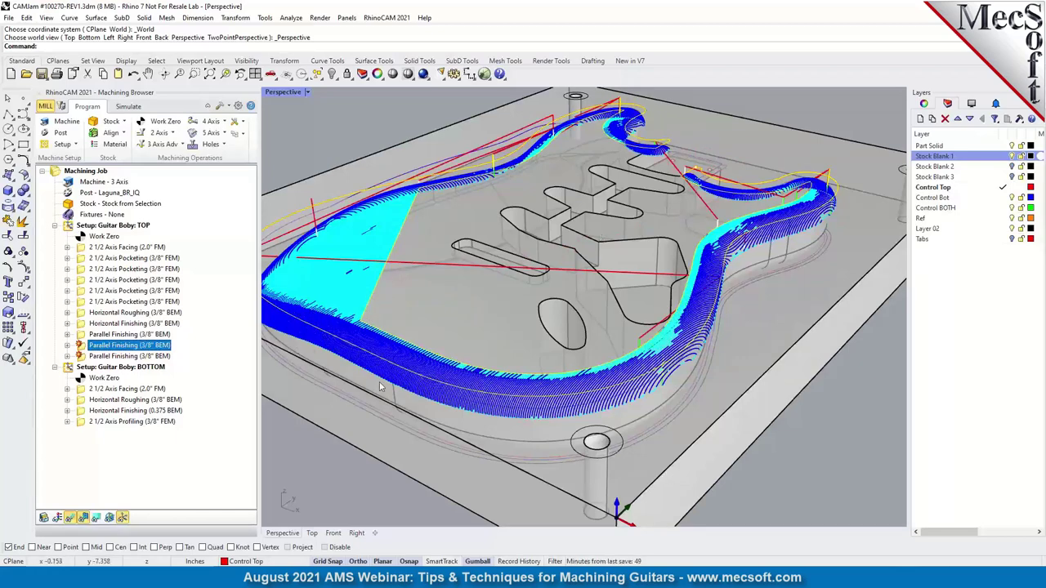
pyautogui.scroll(-3, 666, 172)
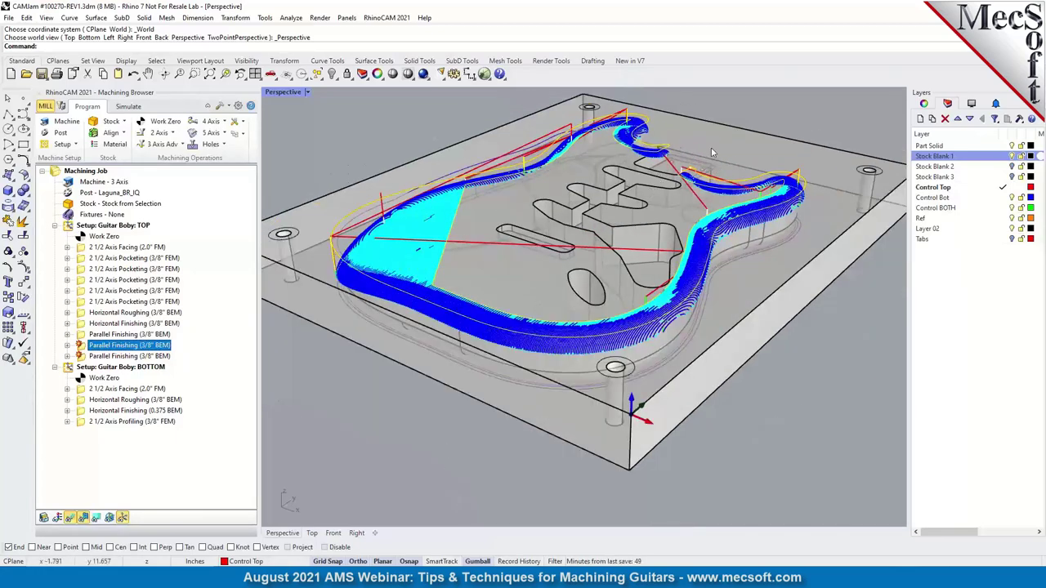
pyautogui.click(82, 357)
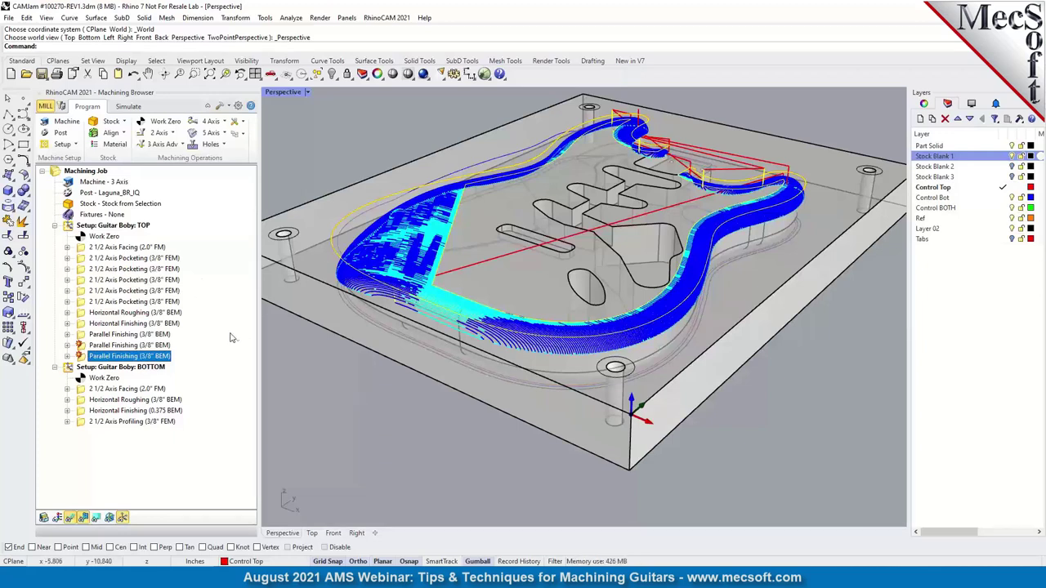
pyautogui.click(123, 345)
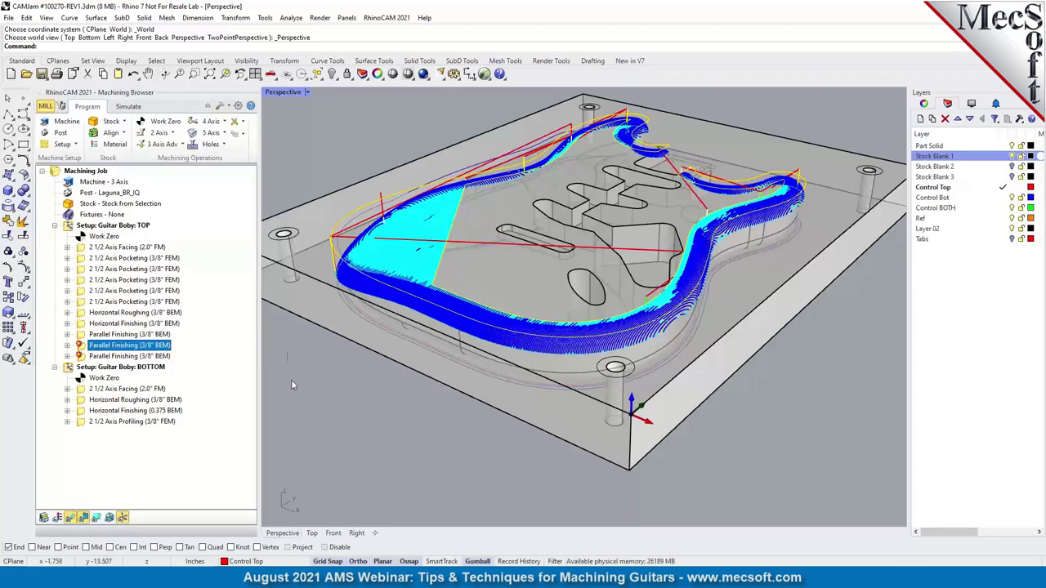
pyautogui.click(86, 337)
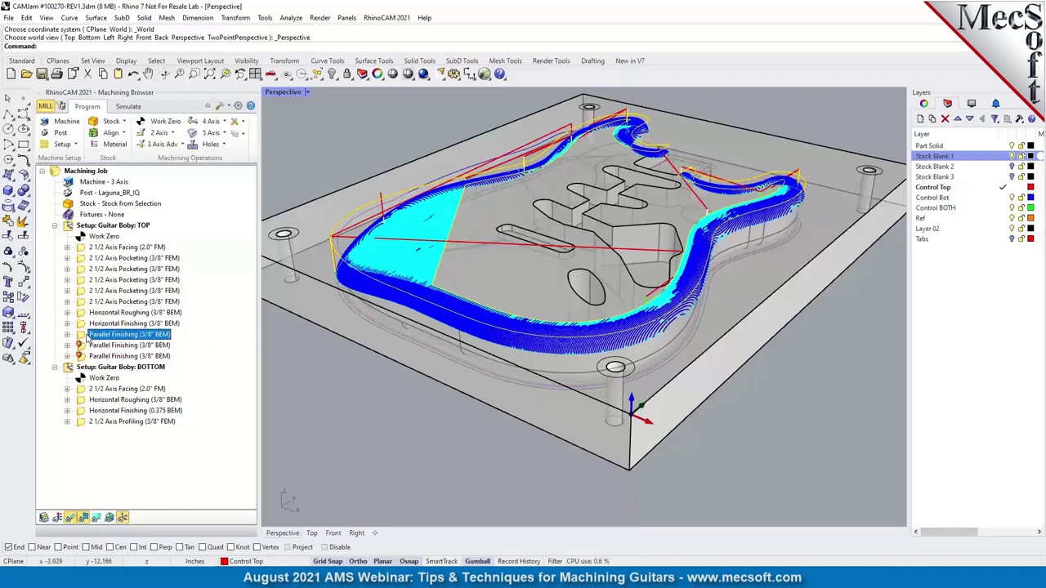
# - Suppress the first Parallel Finishing operation and show the third Parallel Finishing toolpath
pyautogui.rightClick(145, 335)
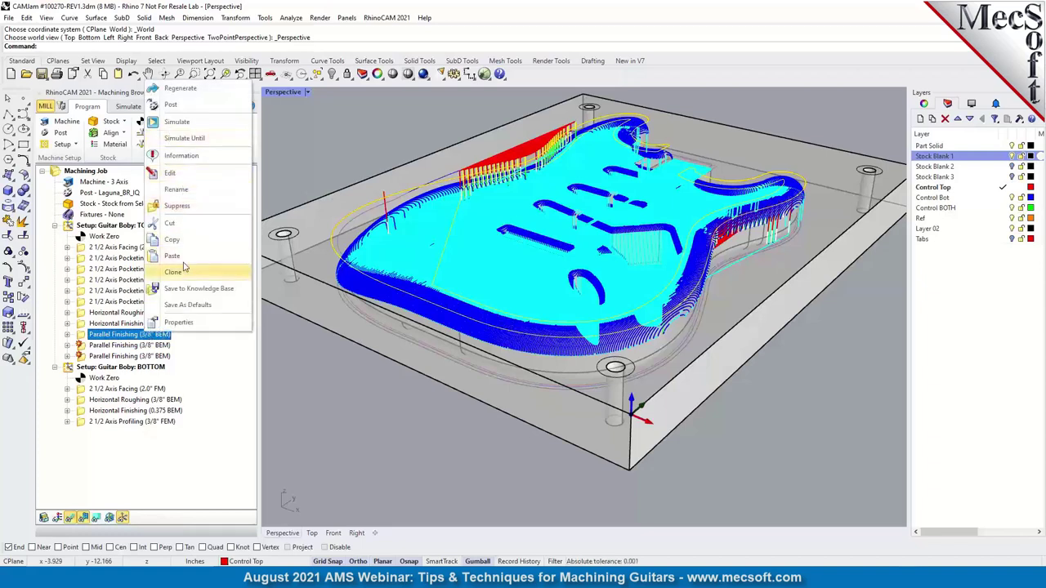
pyautogui.click(178, 208)
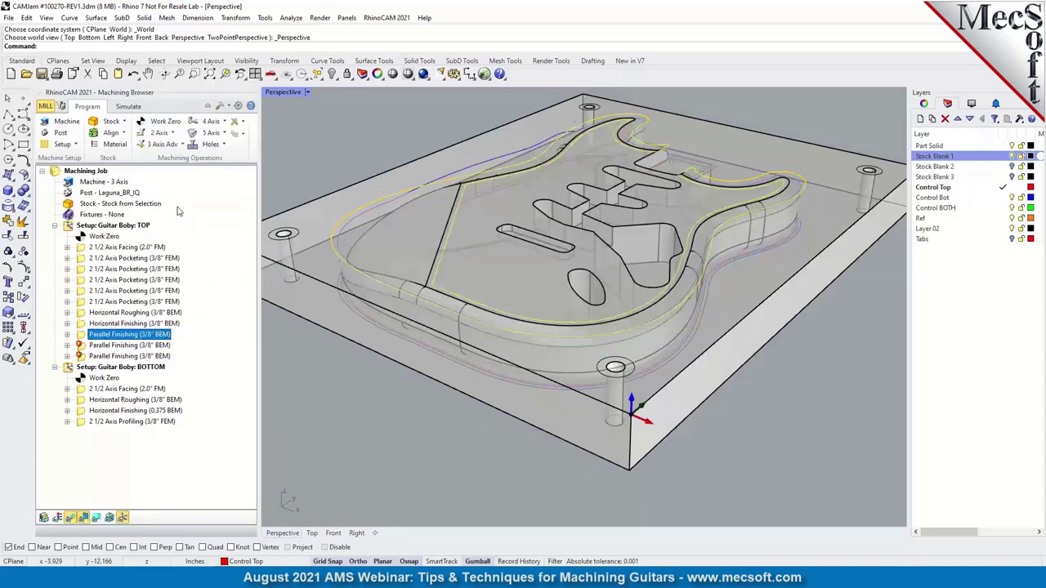
pyautogui.click(119, 347)
pyautogui.click(126, 356)
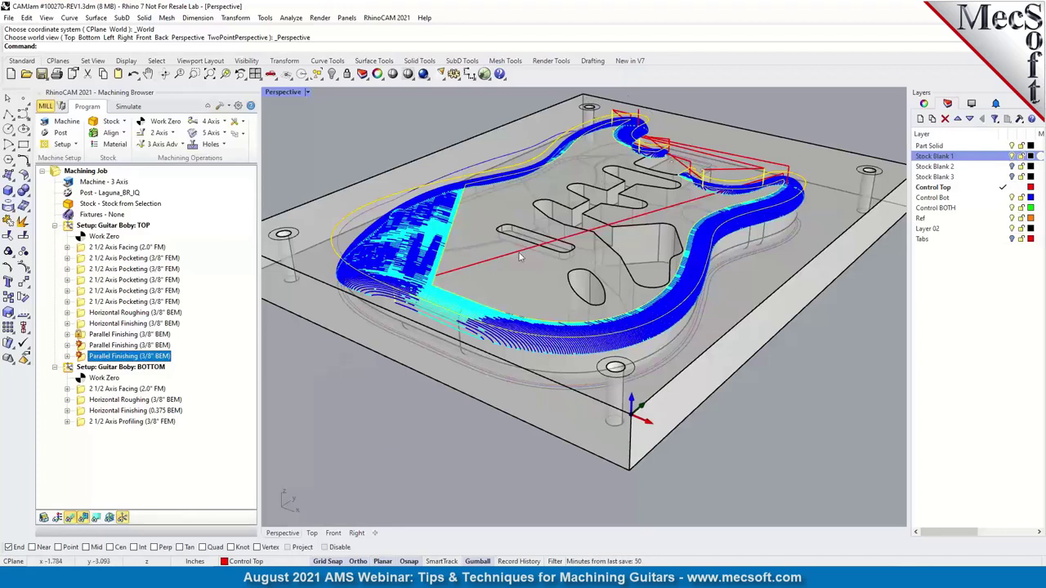
# - Orbit around the body and turn off the Stock Blank 1 layer
pyautogui.moveTo(472, 321); pyautogui.dragTo(443, 324, button='right')
pyautogui.scroll(5, 541, 325)
pyautogui.scroll(-2, 540, 323)
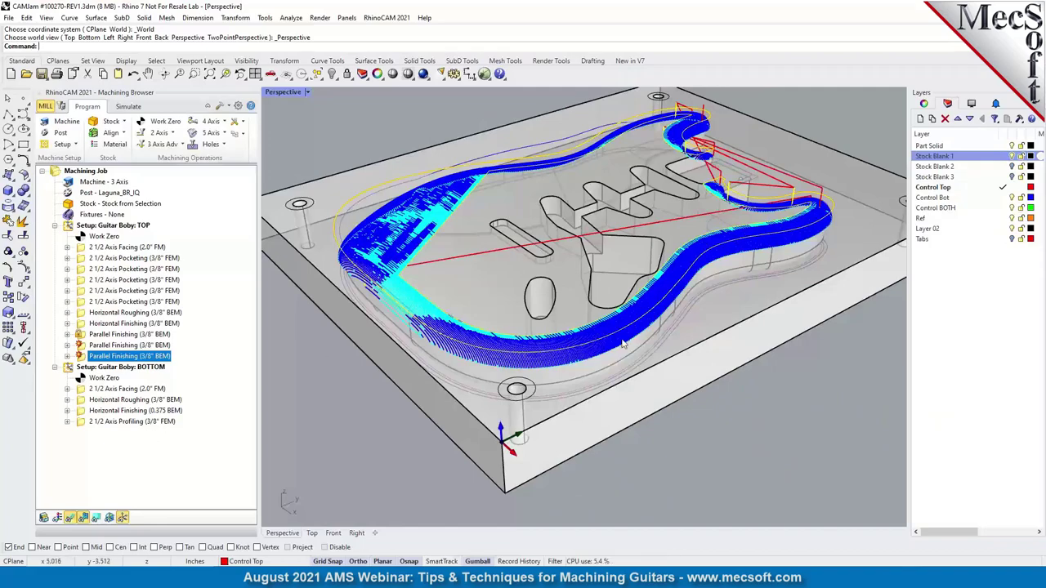
pyautogui.moveTo(629, 189); pyautogui.dragTo(655, 133, button='right')
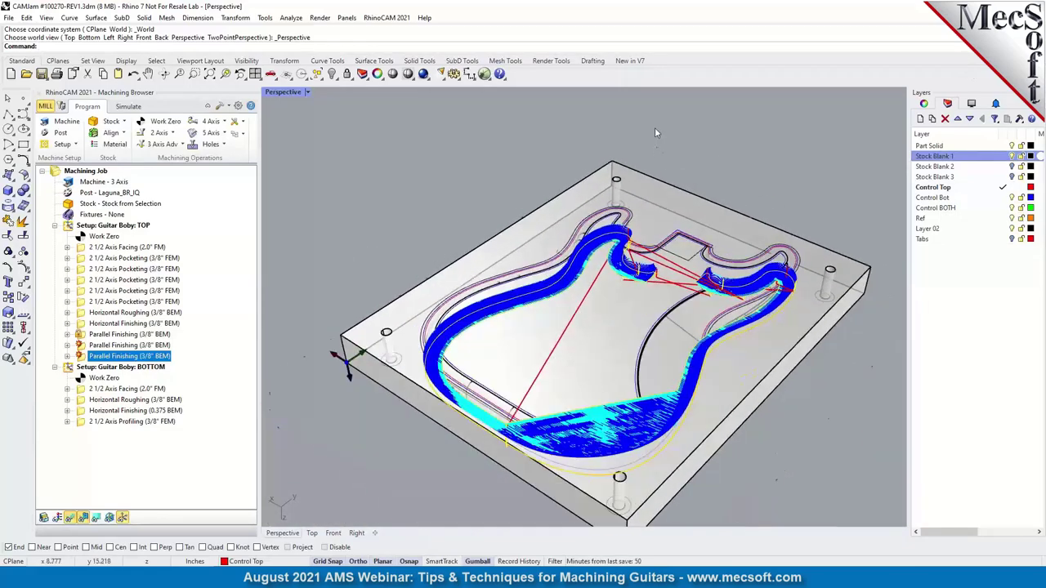
pyautogui.scroll(3, 679, 270)
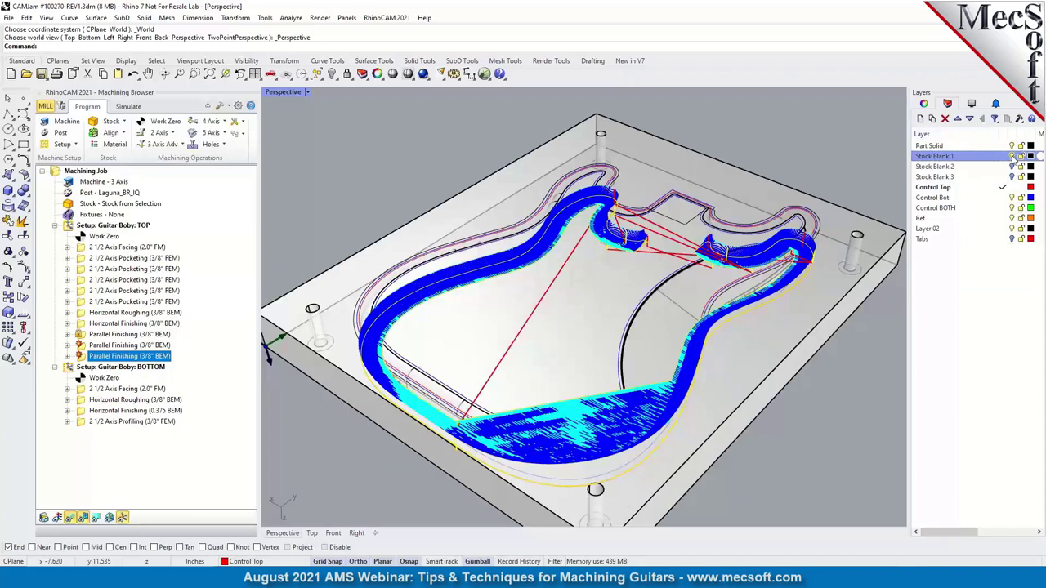
pyautogui.click(1011, 156)
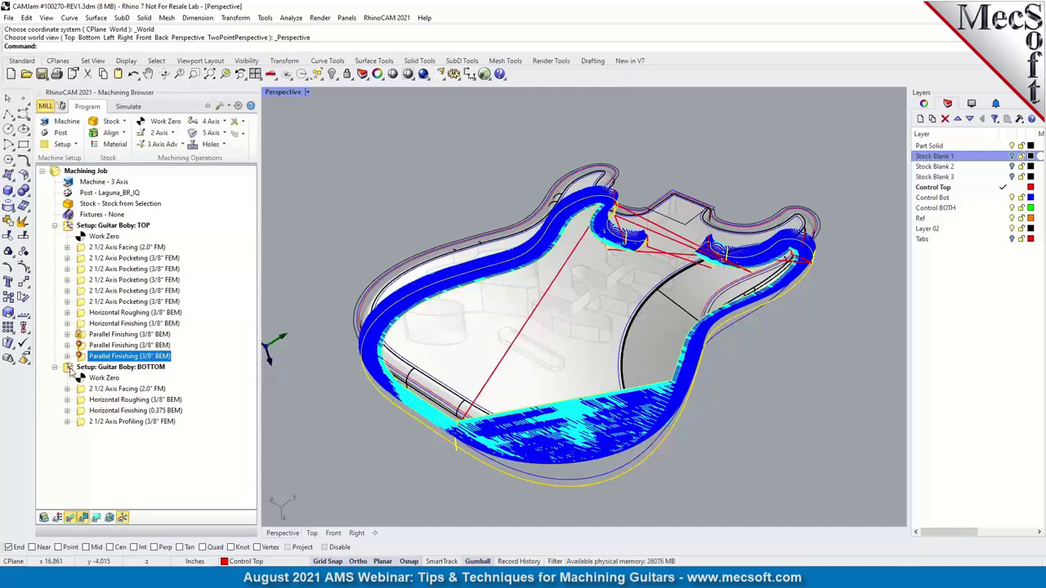
# - Make Guitar Boby: BOTTOM the active setup and deselect all, leaving only the body's boundary curves
pyautogui.click(70, 369)
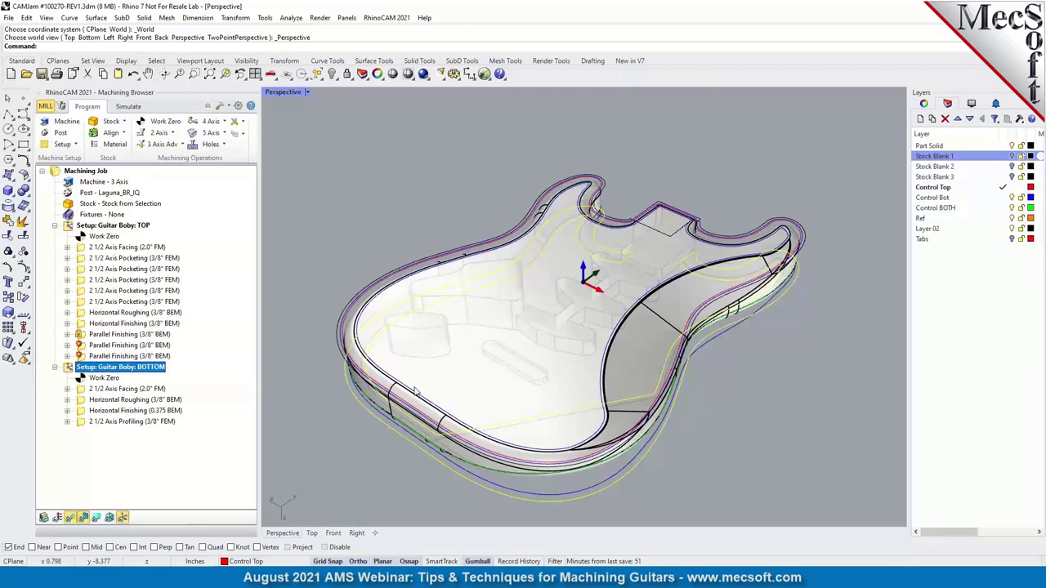
pyautogui.click(454, 217)
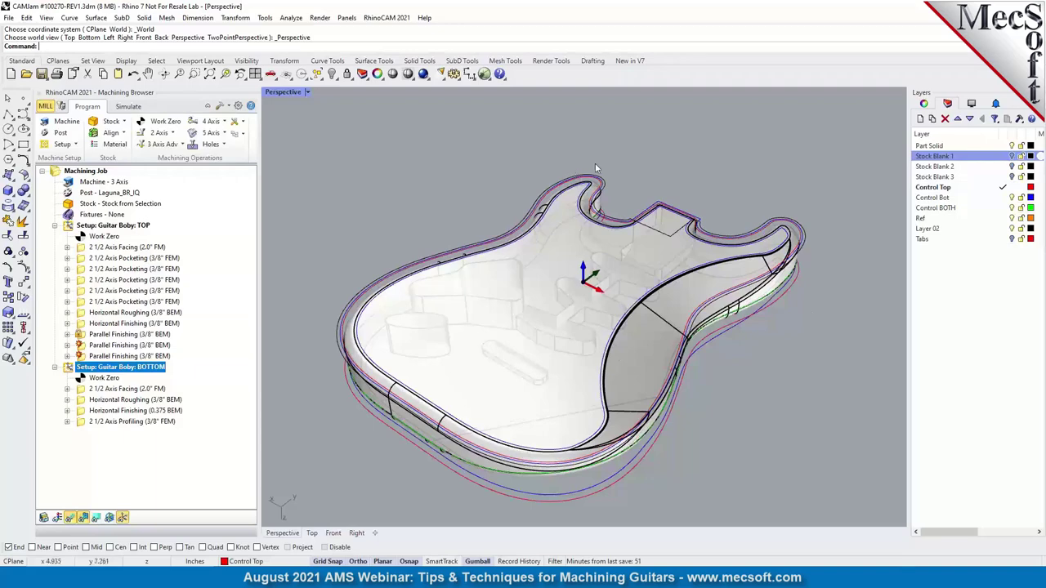
pyautogui.scroll(-2, 594, 163)
pyautogui.scroll(2, 603, 154)
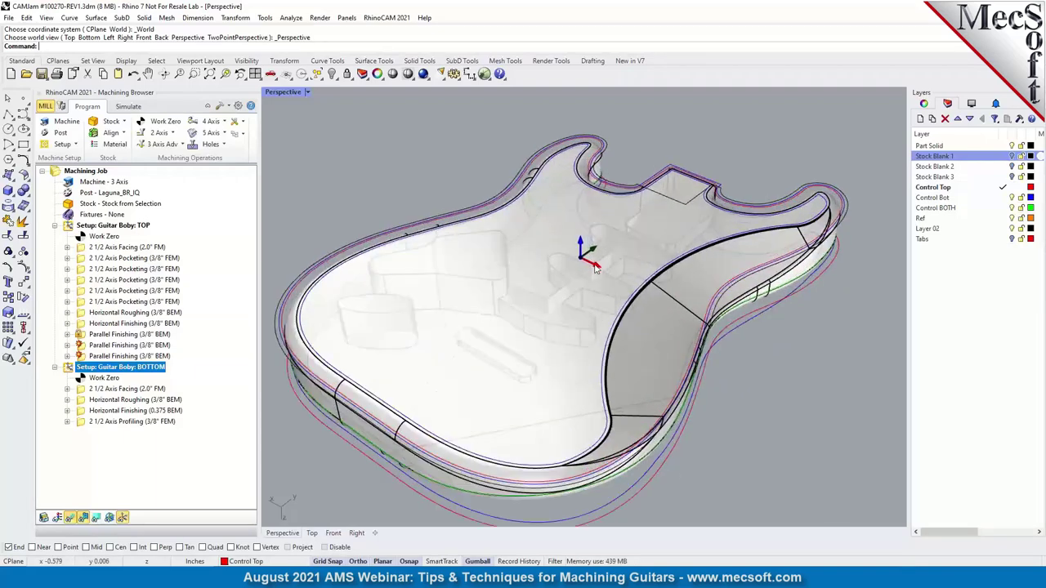
pyautogui.scroll(-2, 612, 156)
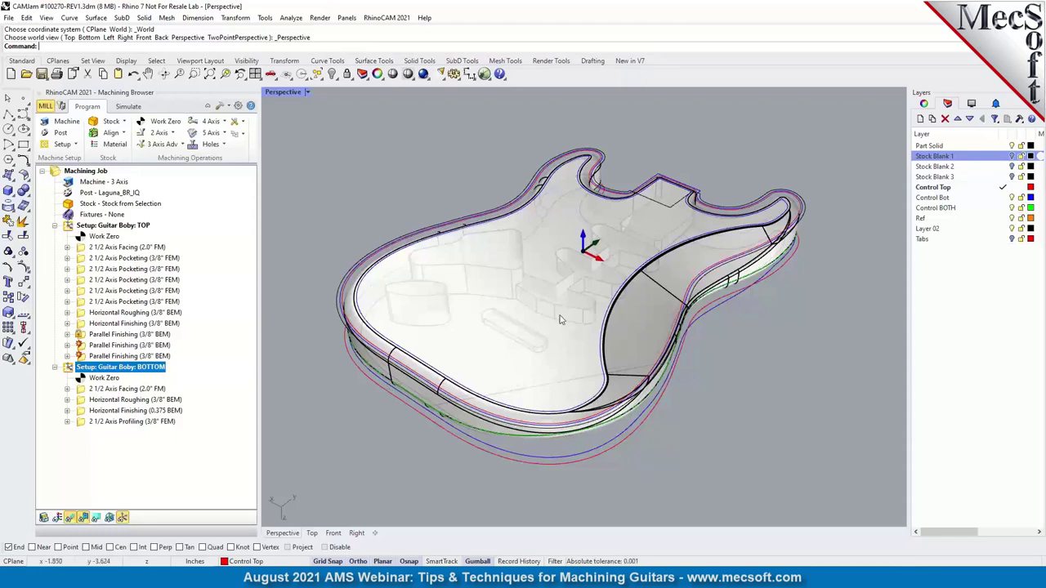
# - Display the BOTTOM 2 1/2 Axis Facing (2.0" FM) toolpath and view it from a low side angle
pyautogui.click(82, 398)
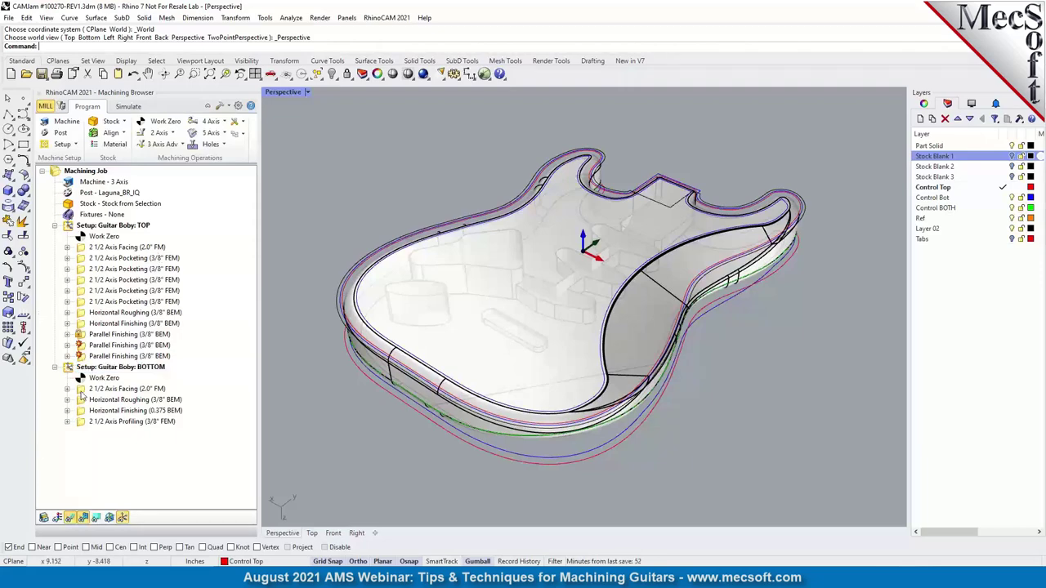
pyautogui.click(83, 391)
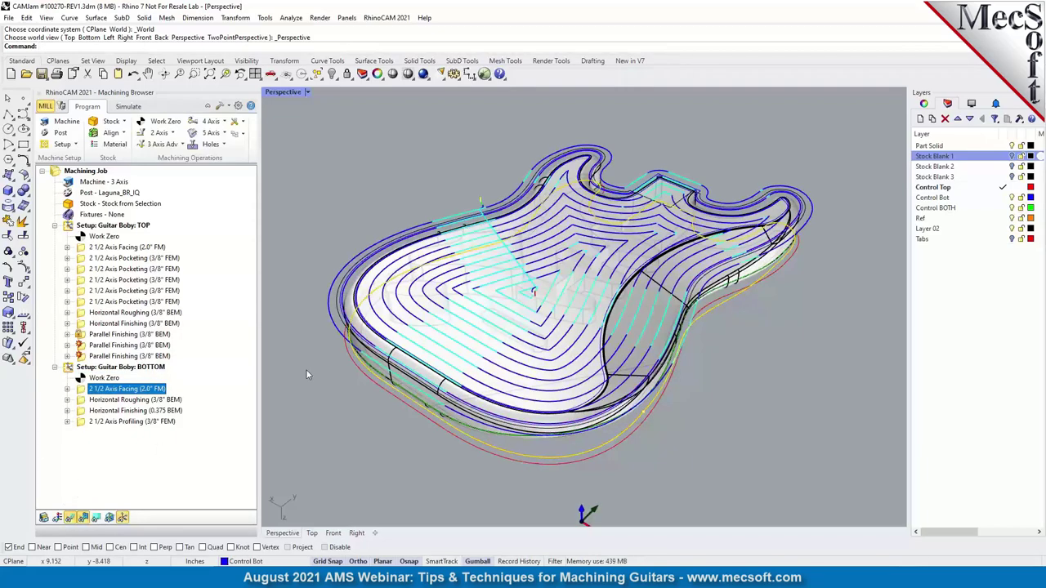
pyautogui.scroll(5, 541, 353)
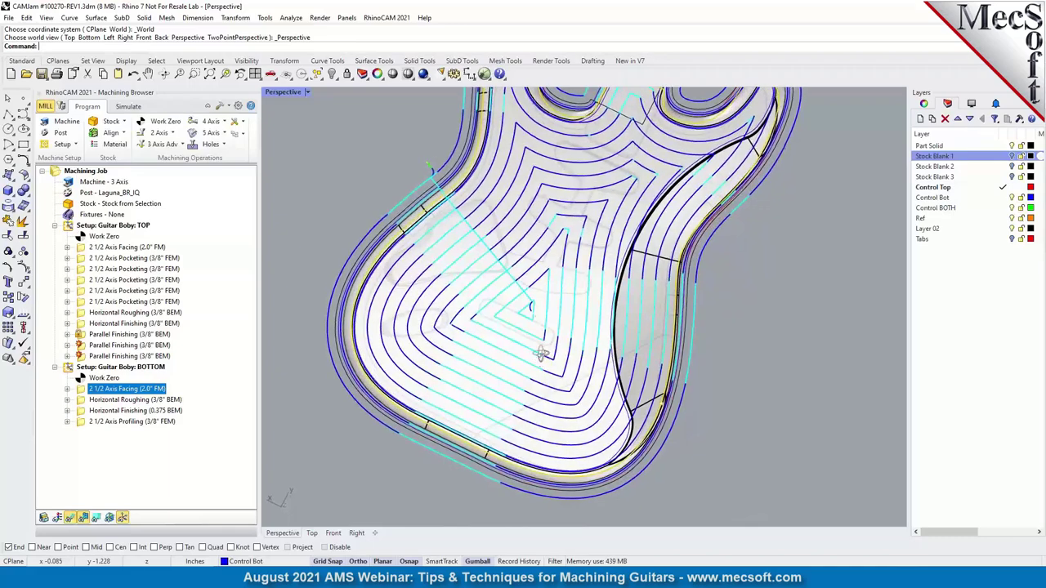
pyautogui.scroll(-5, 542, 352)
pyautogui.moveTo(542, 353); pyautogui.dragTo(572, 246, button='right')
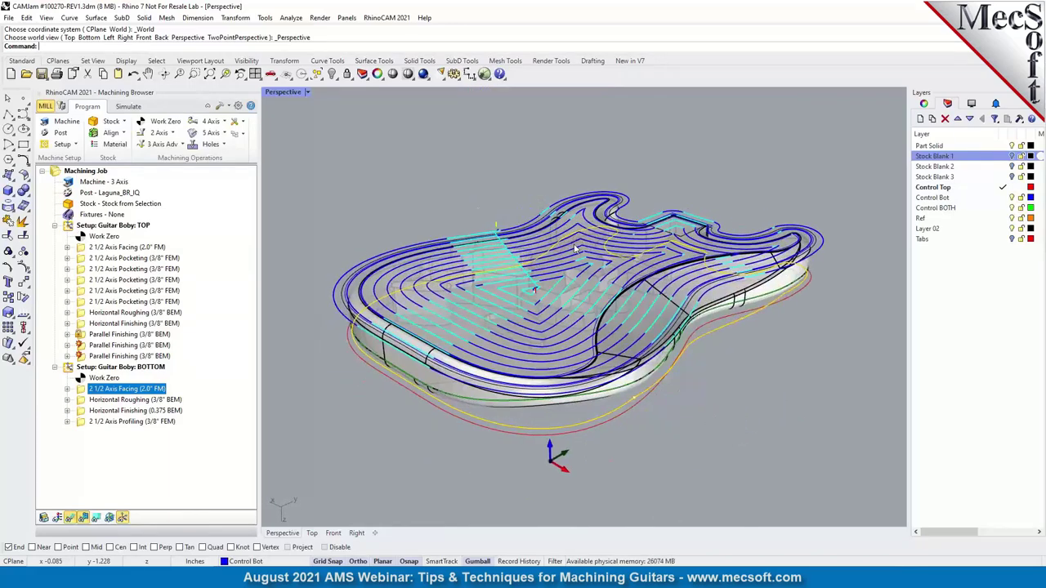
# - Show the BOTTOM Horizontal Roughing (3/8" BEM) toolpath from a more top-down view
pyautogui.click(85, 401)
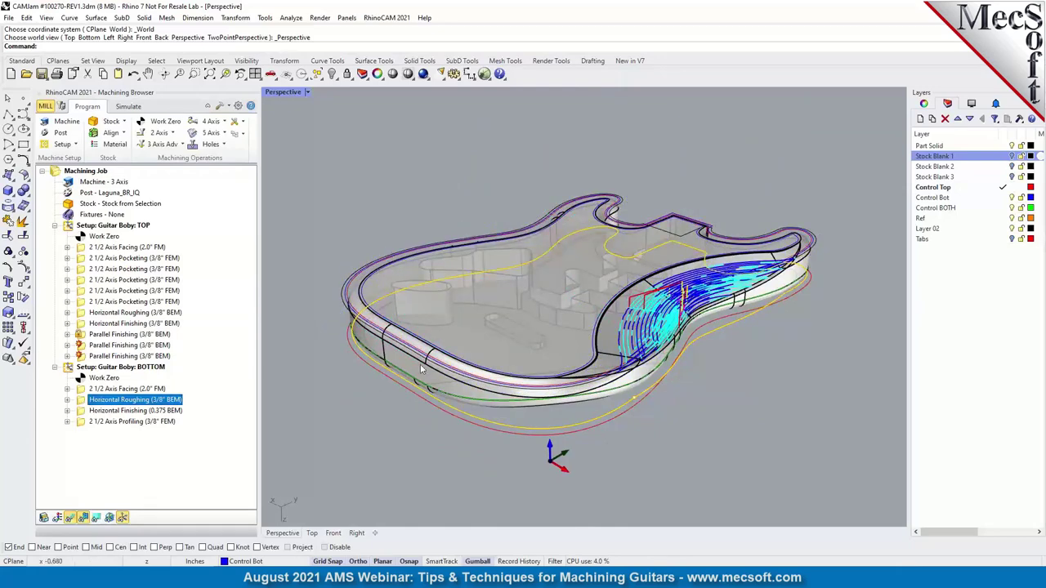
pyautogui.moveTo(723, 283); pyautogui.dragTo(588, 282, button='right')
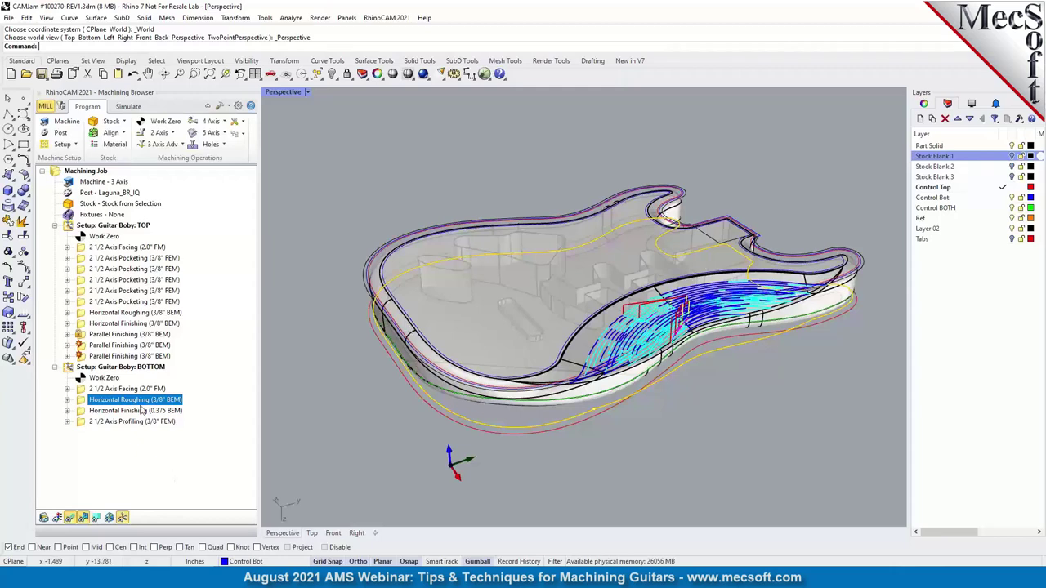
# - Display the BOTTOM Horizontal Finishing (0.375 BEM) toolpath and zoom in on its edge passes
pyautogui.click(82, 412)
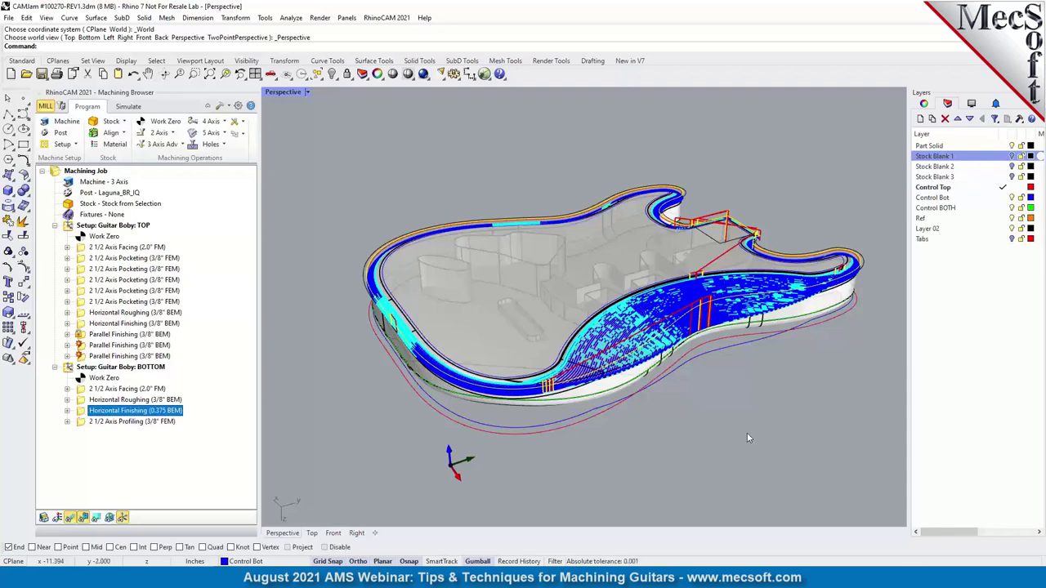
pyautogui.scroll(4, 653, 328)
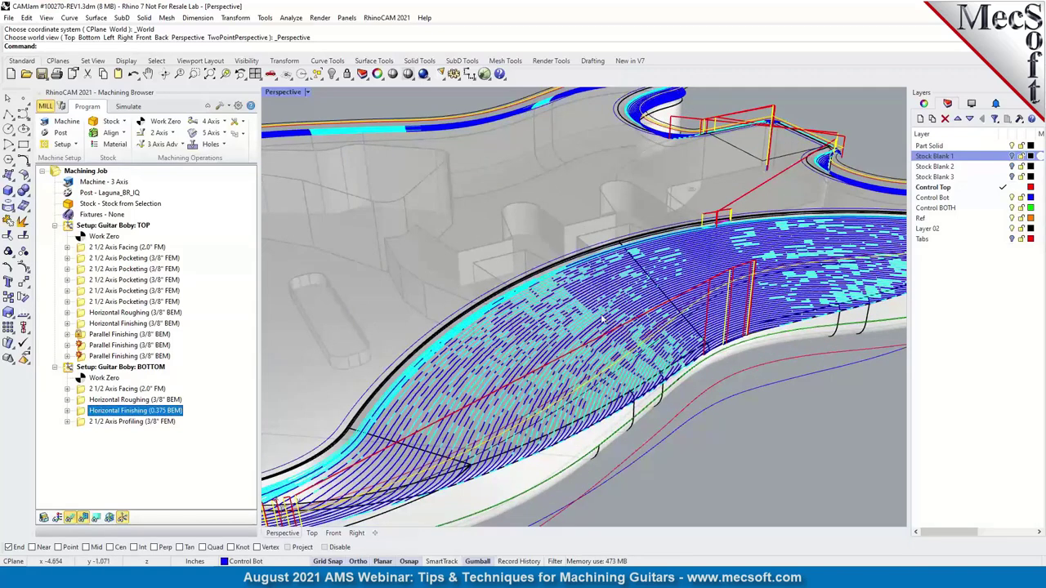
pyautogui.scroll(-5, 605, 212)
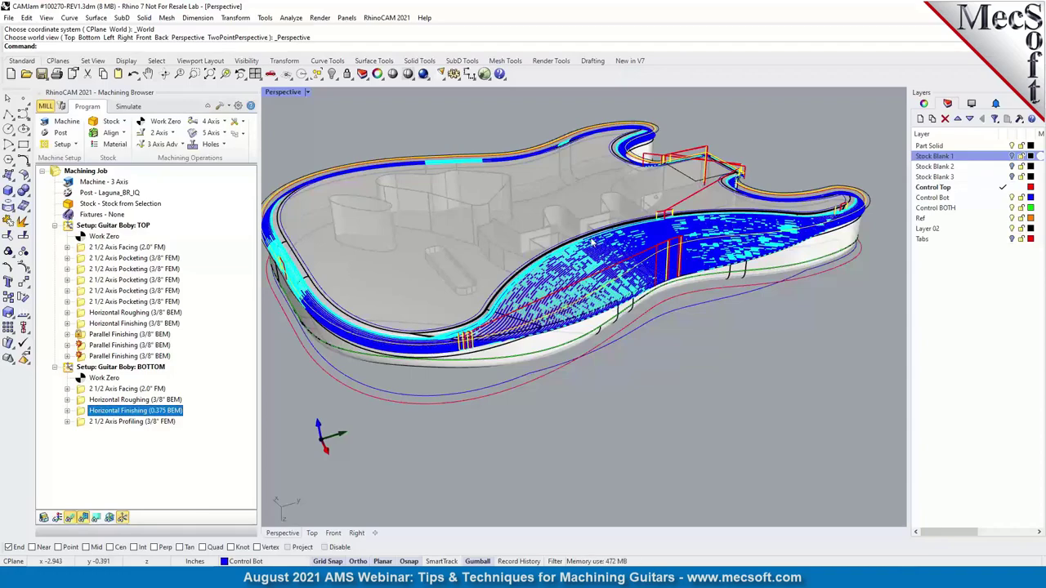
pyautogui.scroll(6, 556, 311)
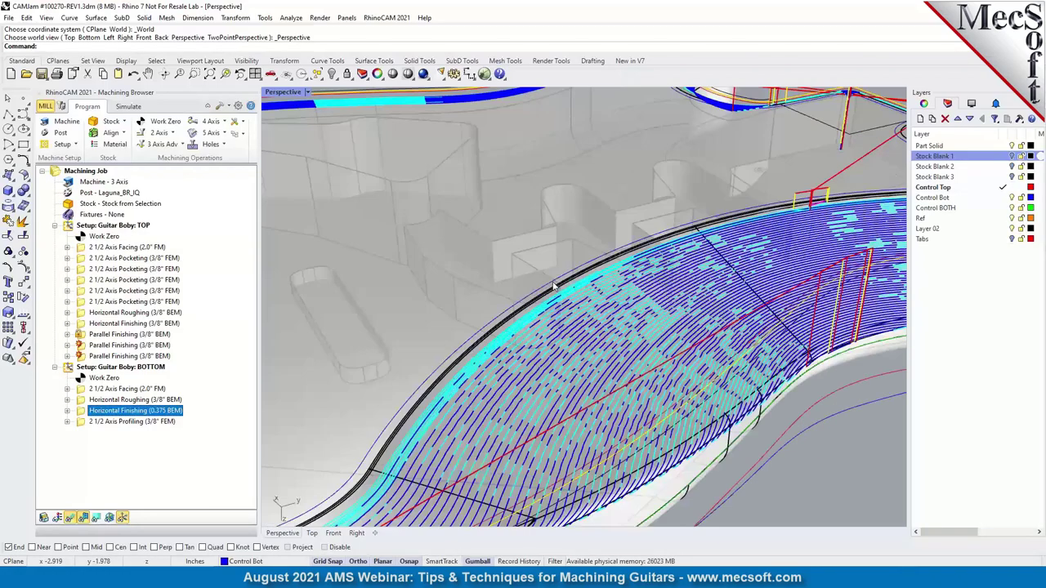
pyautogui.scroll(4, 627, 313)
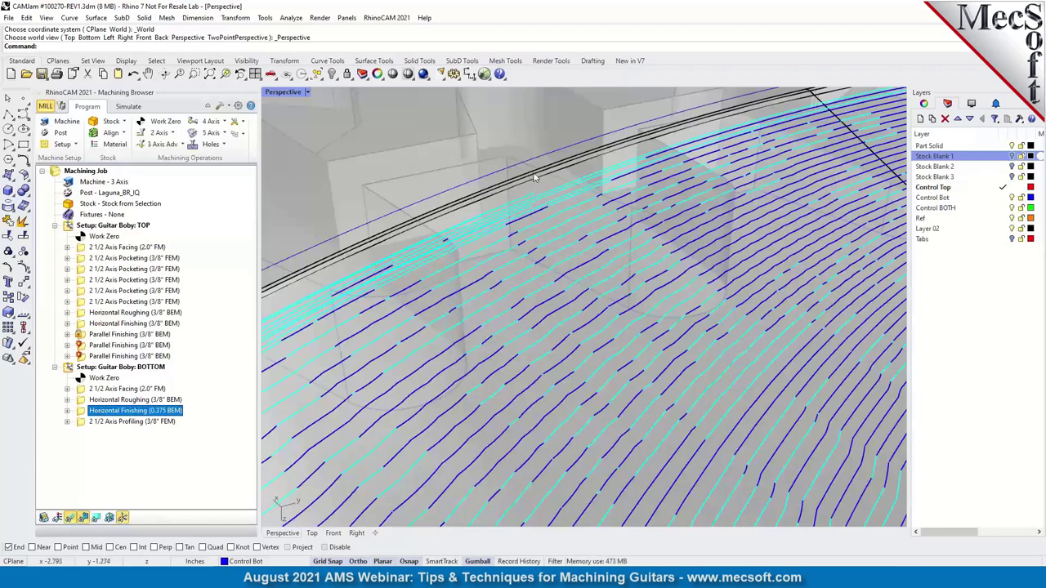
pyautogui.scroll(-5, 539, 176)
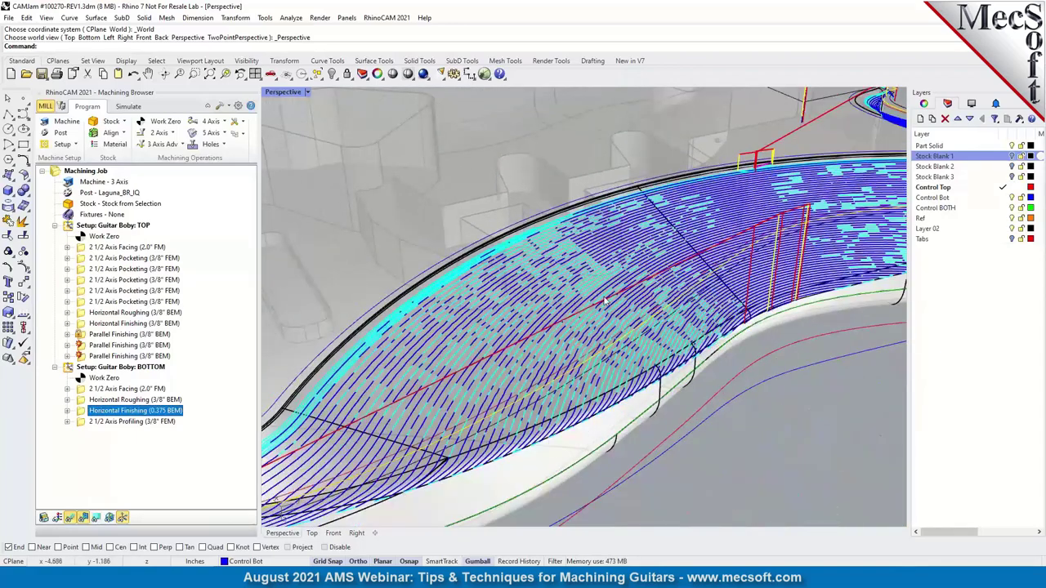
pyautogui.scroll(-4, 605, 302)
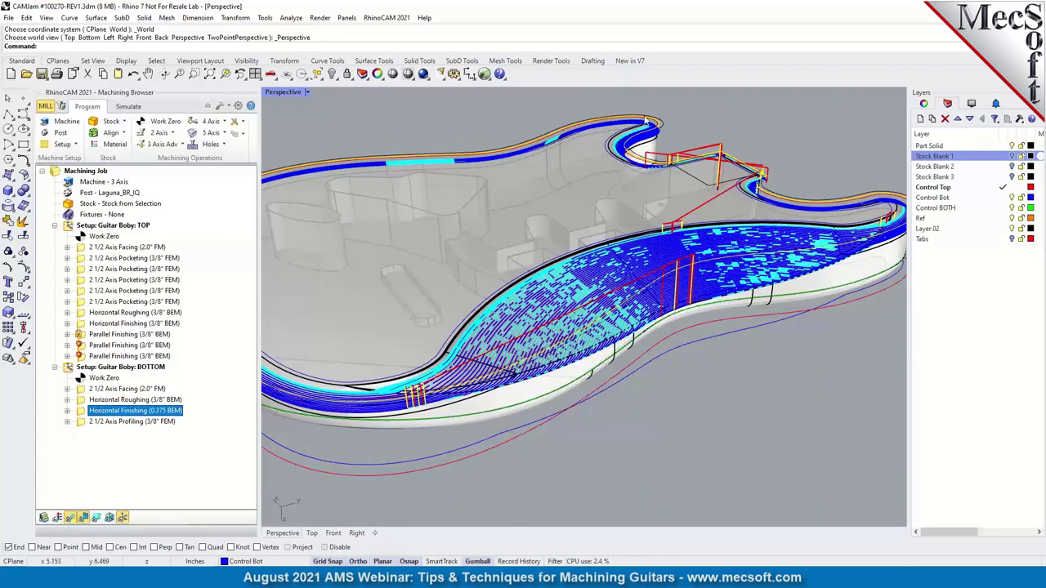
pyautogui.scroll(4, 580, 278)
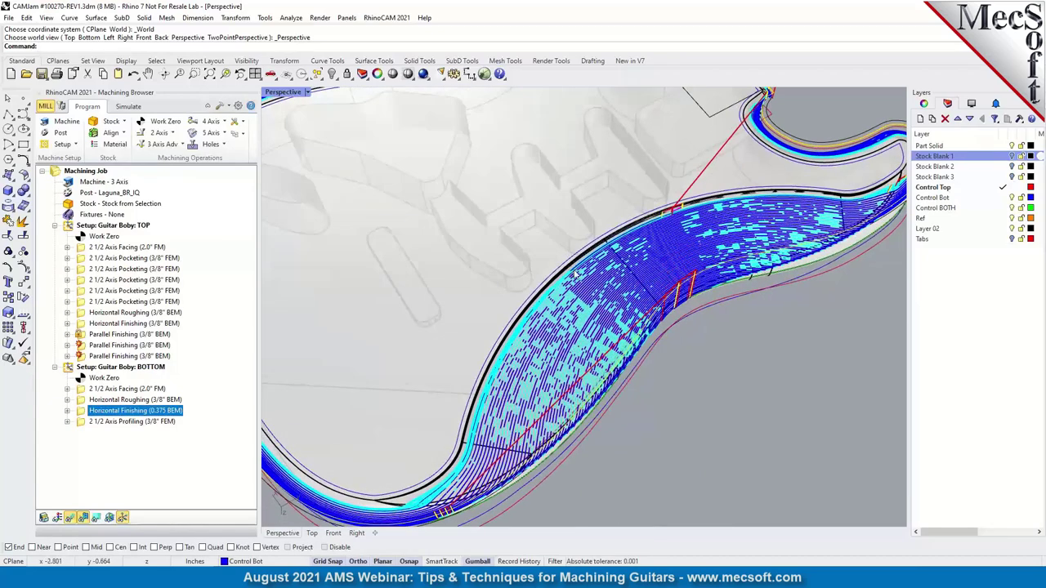
pyautogui.scroll(-5, 576, 272)
# - Tilt and orbit the view so the guitar body's horns sit at the top
pyautogui.moveTo(589, 232); pyautogui.dragTo(645, 248, button='right')
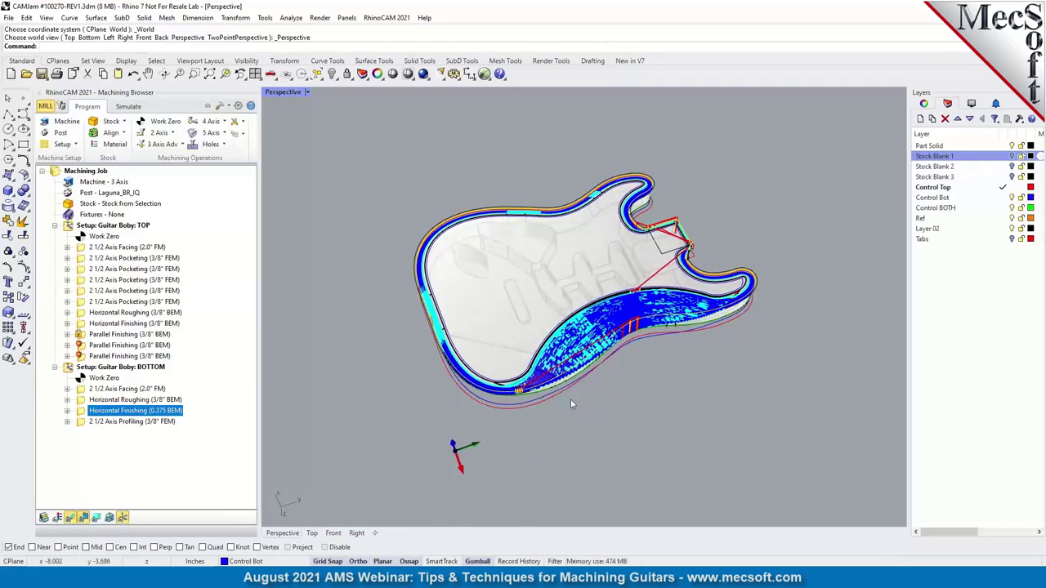
pyautogui.scroll(2, 590, 334)
pyautogui.scroll(3, 590, 338)
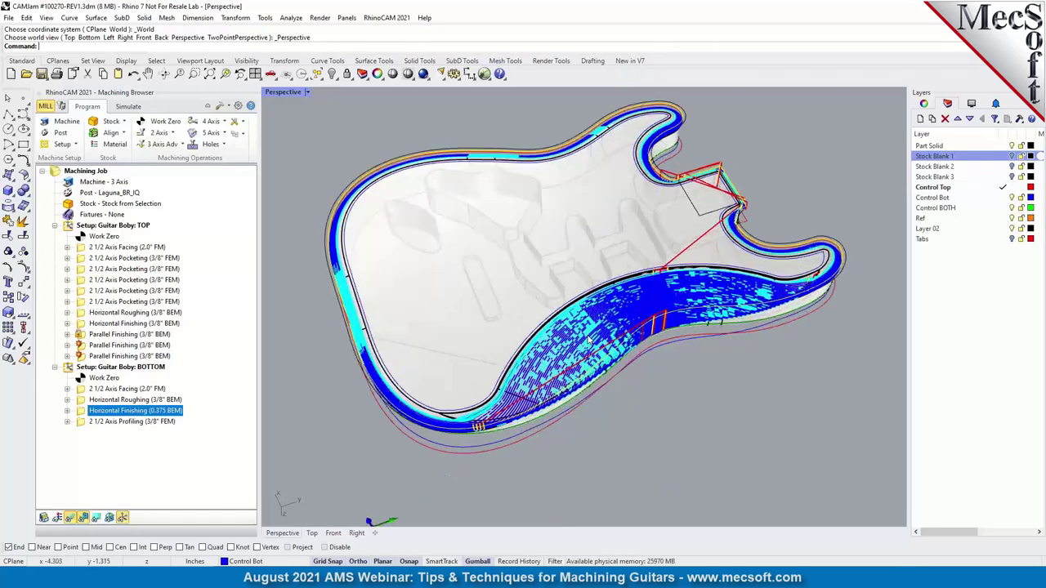
pyautogui.moveTo(514, 442)
pyautogui.mouseDown(button='right')
pyautogui.moveTo(415, 422)
pyautogui.moveTo(417, 343)
pyautogui.moveTo(457, 420)
pyautogui.moveTo(507, 406)
pyautogui.moveTo(509, 435)
pyautogui.mouseUp(button='right')
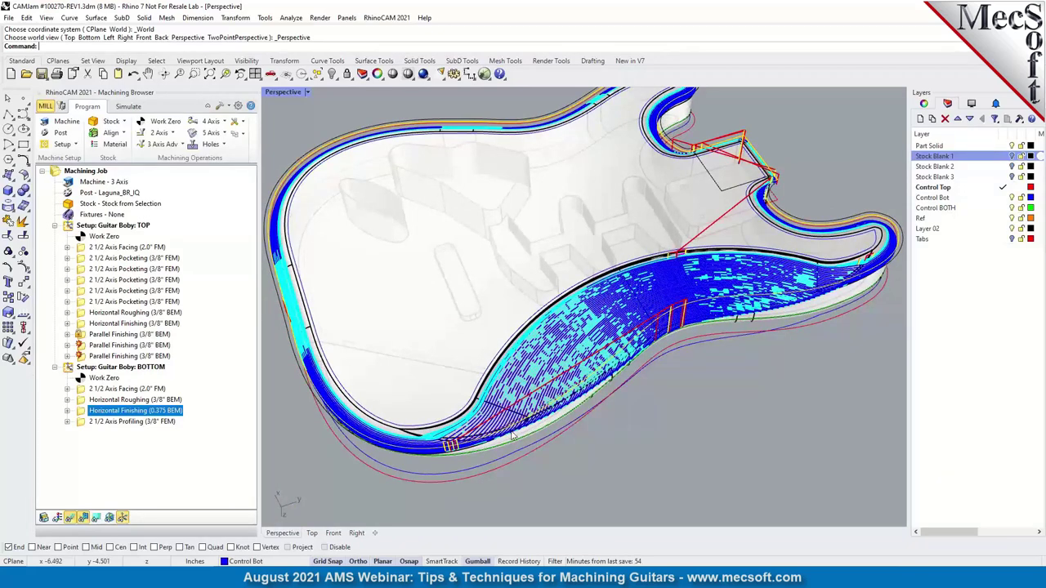
# - Show the BOTTOM 2 1/2 Axis Profiling (3/8" FEM) toolpath and orbit around the body outline
pyautogui.click(81, 422)
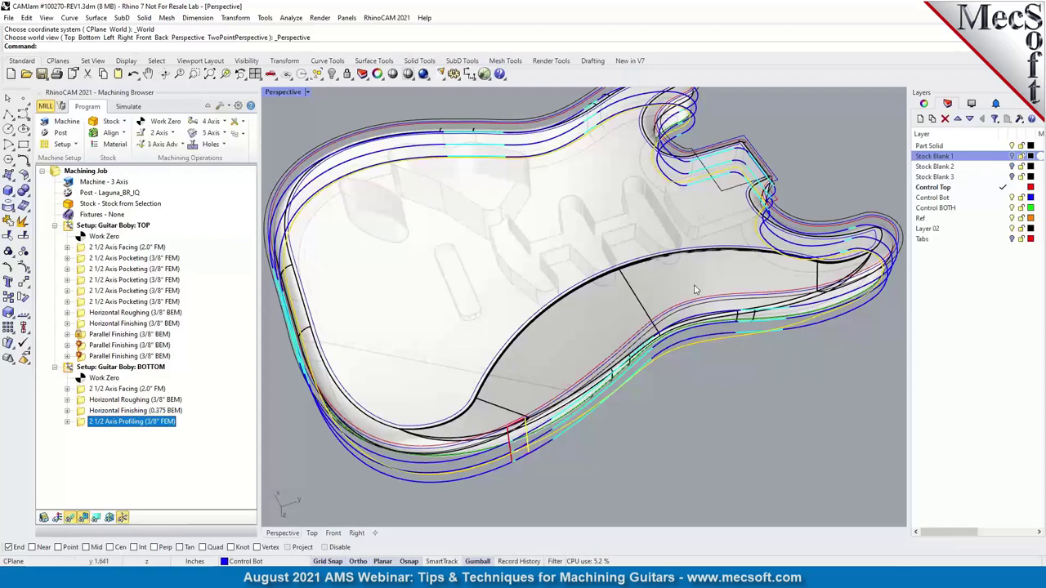
pyautogui.moveTo(704, 370); pyautogui.dragTo(695, 320, button='right')
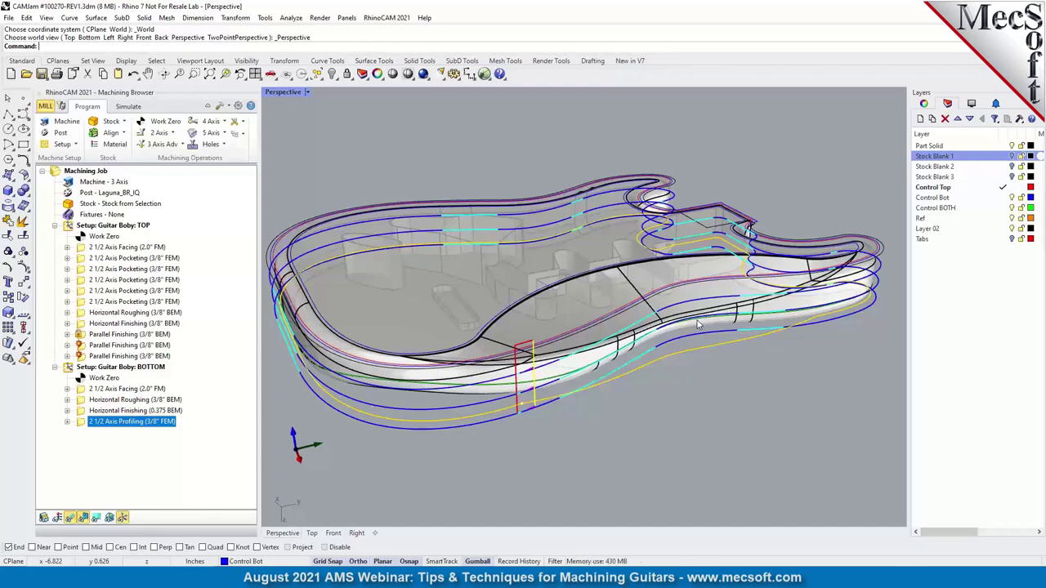
pyautogui.hotkey('alt', 'Tab')
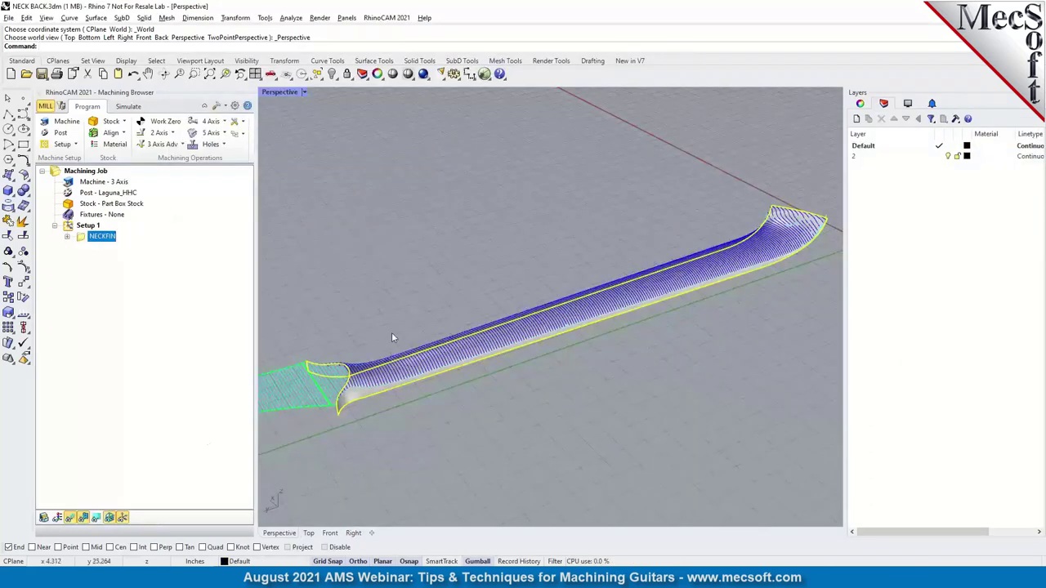
pyautogui.hotkey('alt', 'Tab')
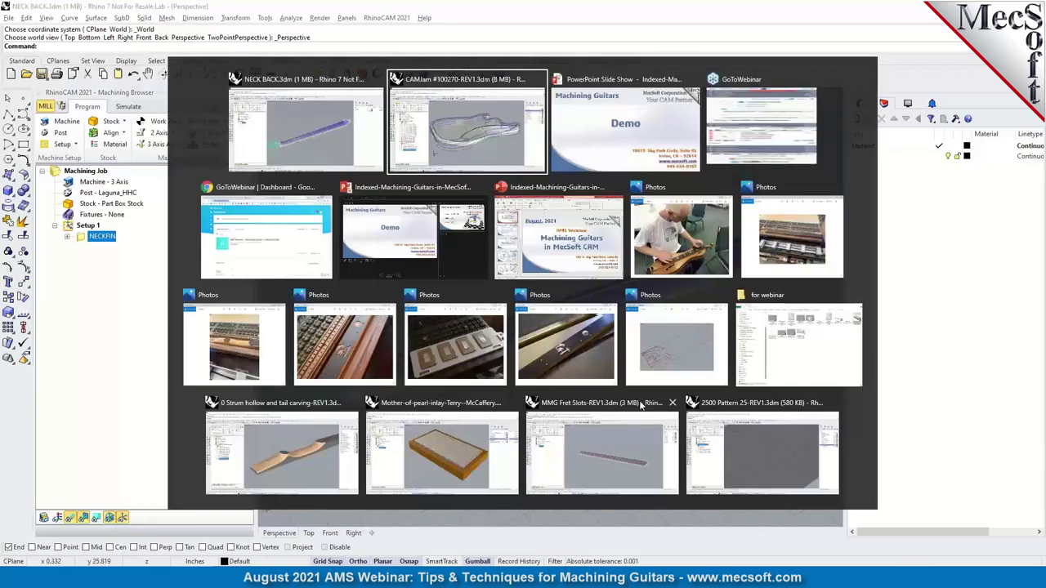
pyautogui.click(479, 150)
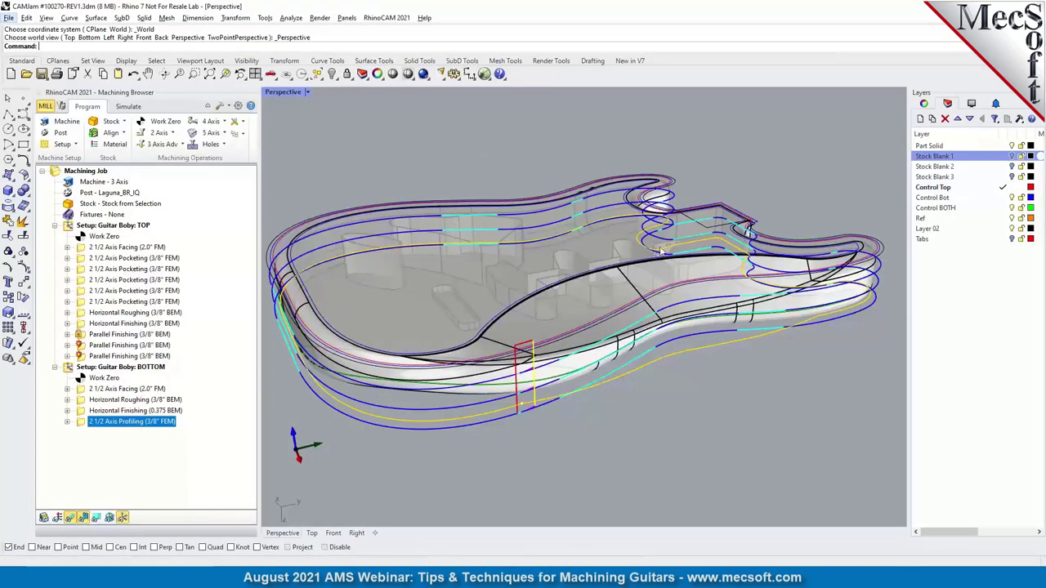
# - Review the BOTTOM facing, horizontal roughing and horizontal finishing toolpaths in turn
pyautogui.click(83, 391)
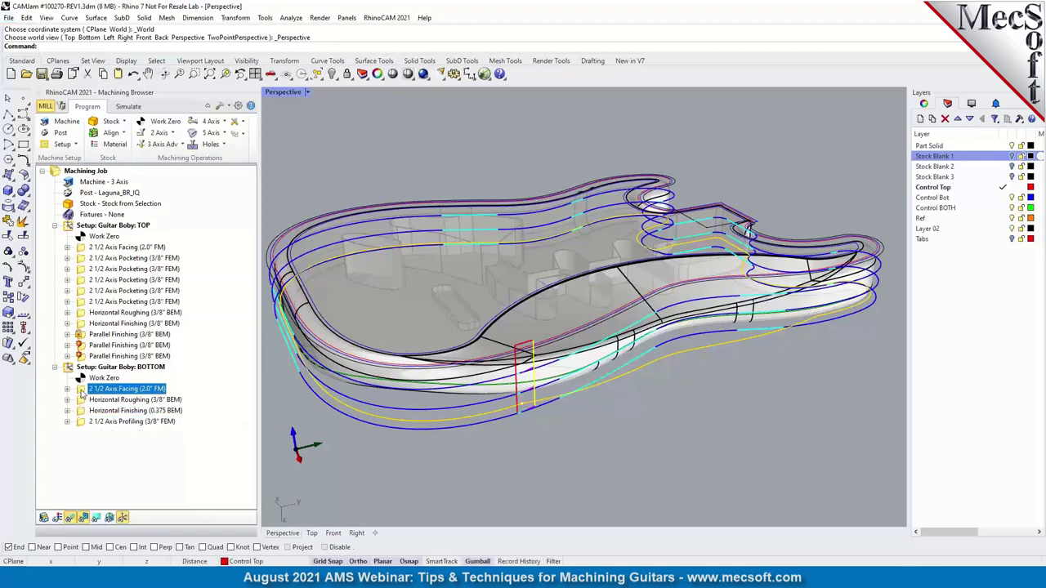
pyautogui.click(83, 401)
pyautogui.click(81, 411)
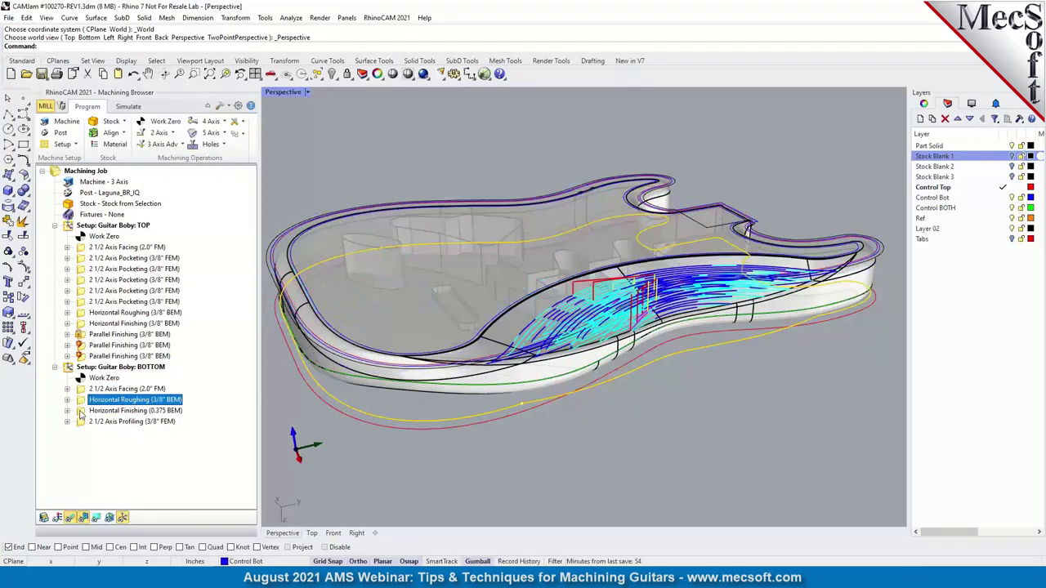
# - Open the Horizontal Finishing (0.375 BEM) operation's settings and move the dialog off the body
pyautogui.rightClick(82, 412)
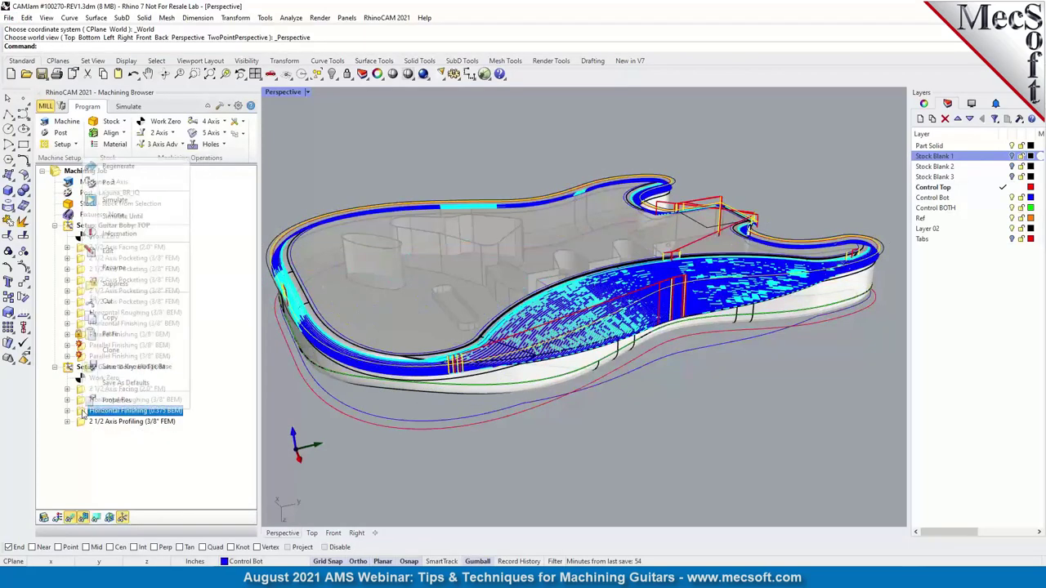
pyautogui.click(109, 252)
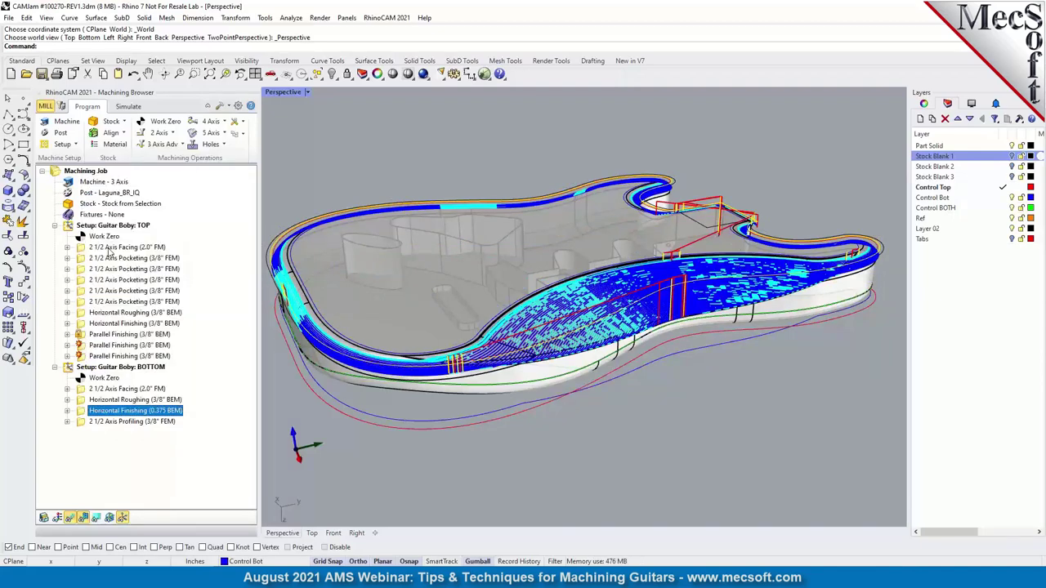
pyautogui.moveTo(188, 106); pyautogui.dragTo(316, 102)
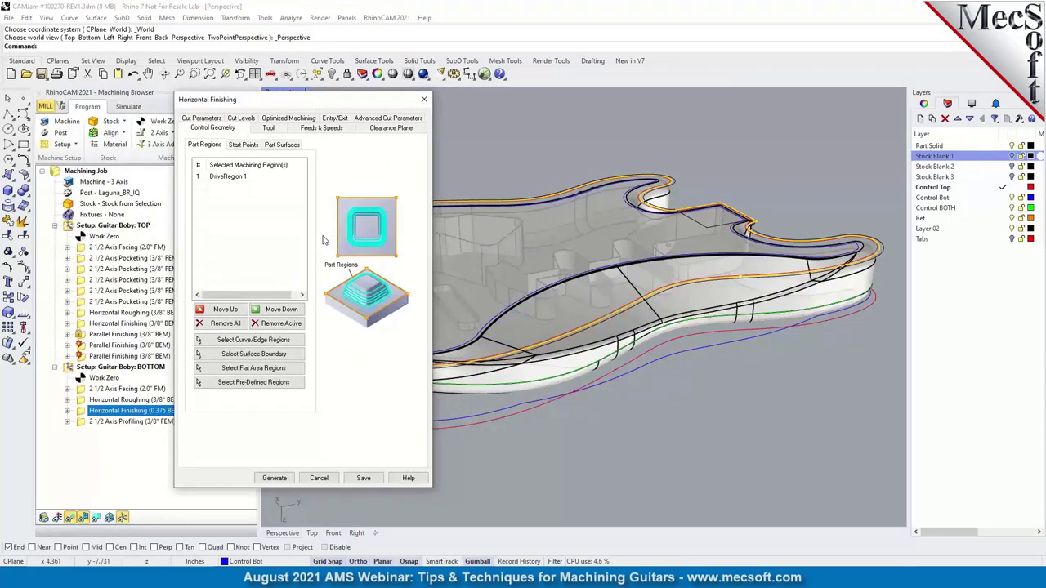
# - Highlight DriveRegion 1 and review cut levels: top -0.001, bottom -1.31273, 5% stepdown, depth first
pyautogui.click(229, 177)
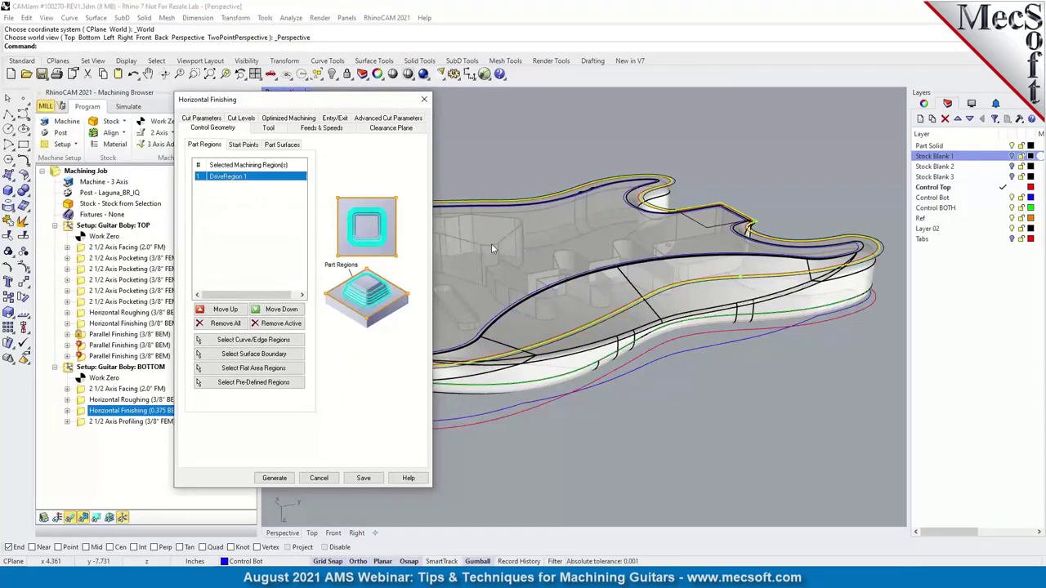
pyautogui.click(616, 444)
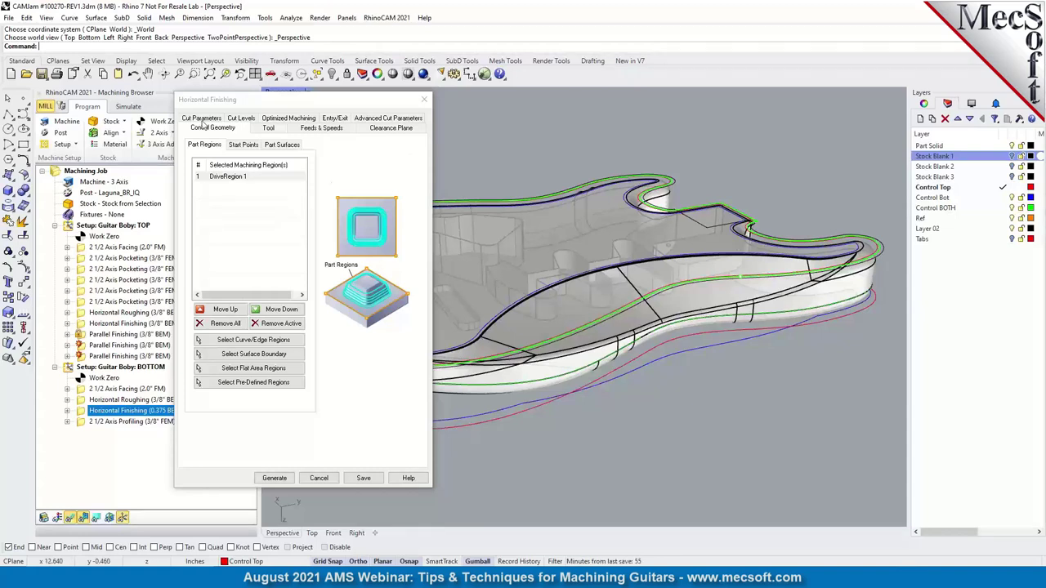
pyautogui.click(243, 119)
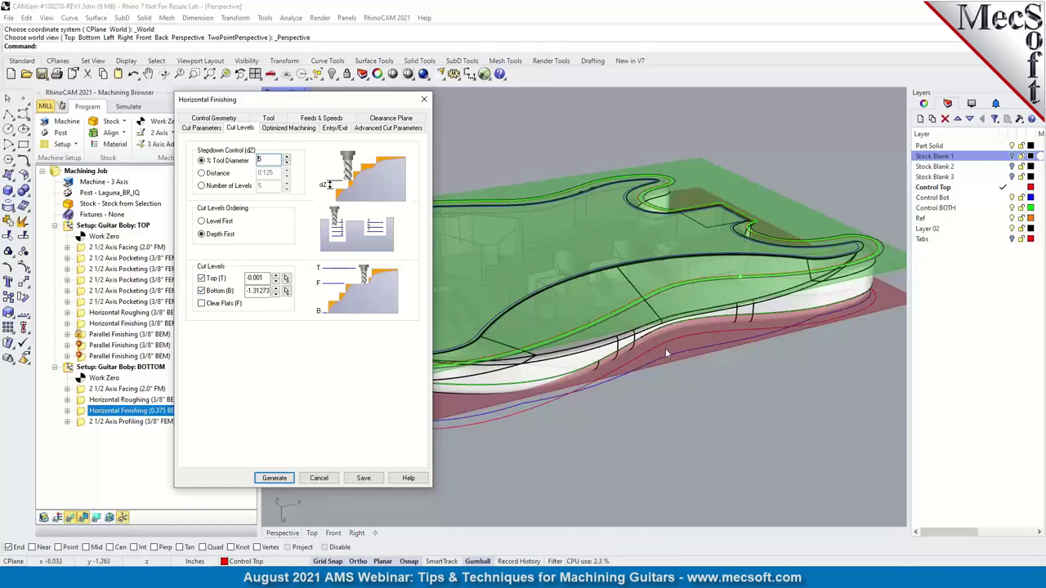
pyautogui.moveTo(665, 348); pyautogui.dragTo(775, 322, button='right')
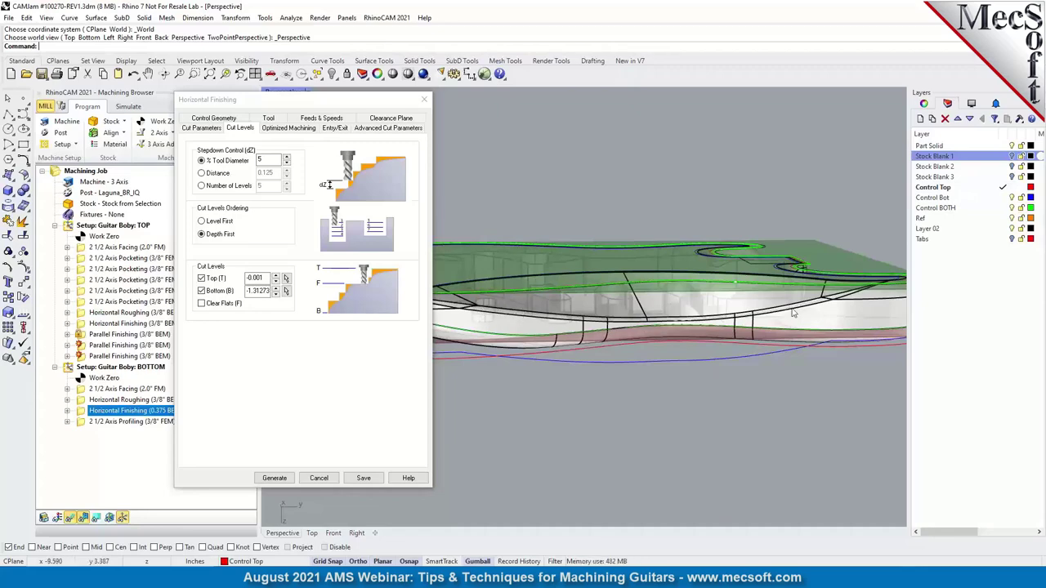
pyautogui.moveTo(590, 350); pyautogui.dragTo(507, 269, button='right')
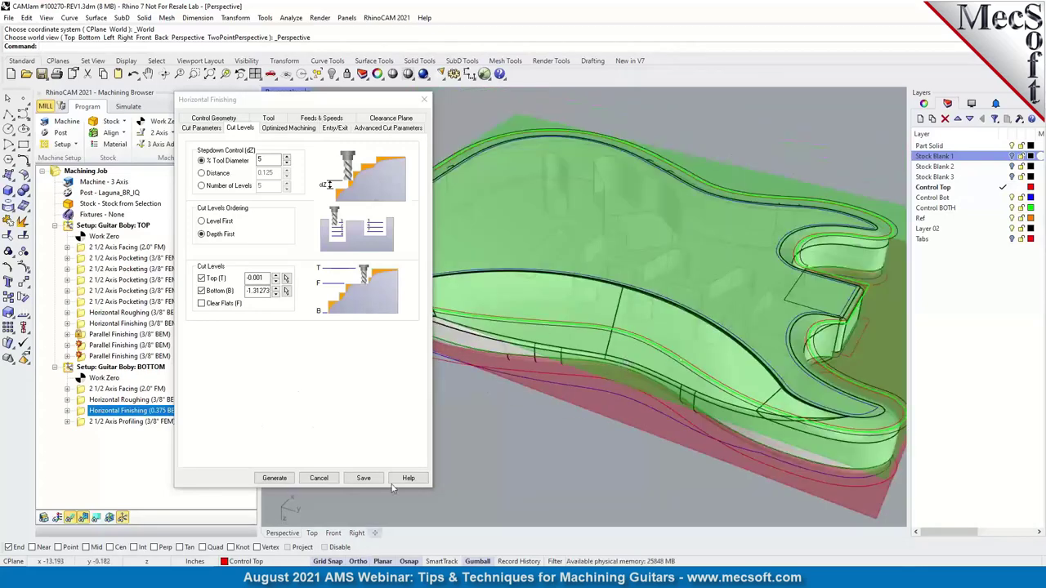
# - Cancel the Horizontal Finishing settings and display the BOTTOM 2 1/2 Axis Profiling toolpath
pyautogui.click(320, 480)
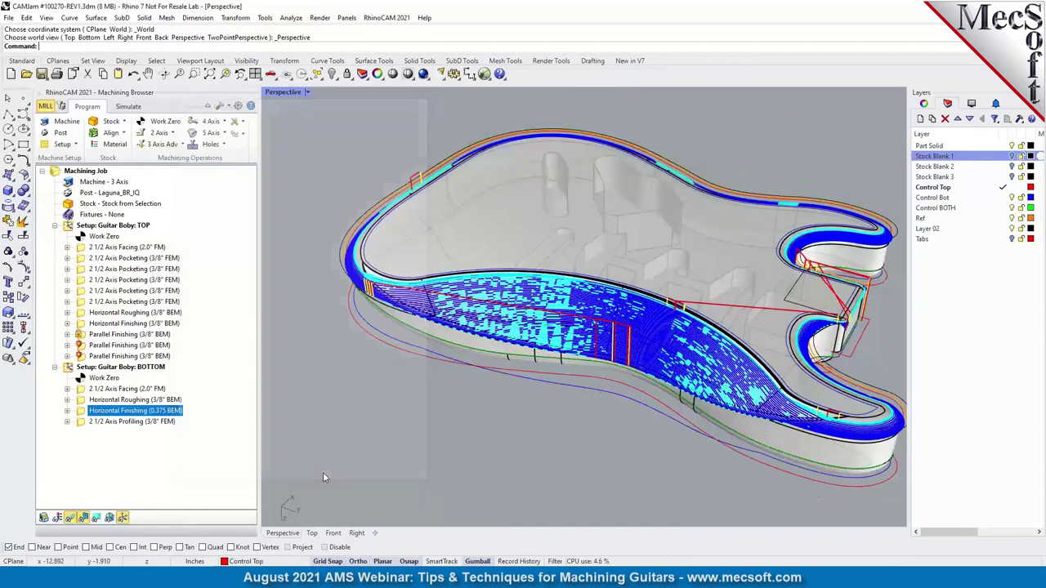
pyautogui.click(82, 423)
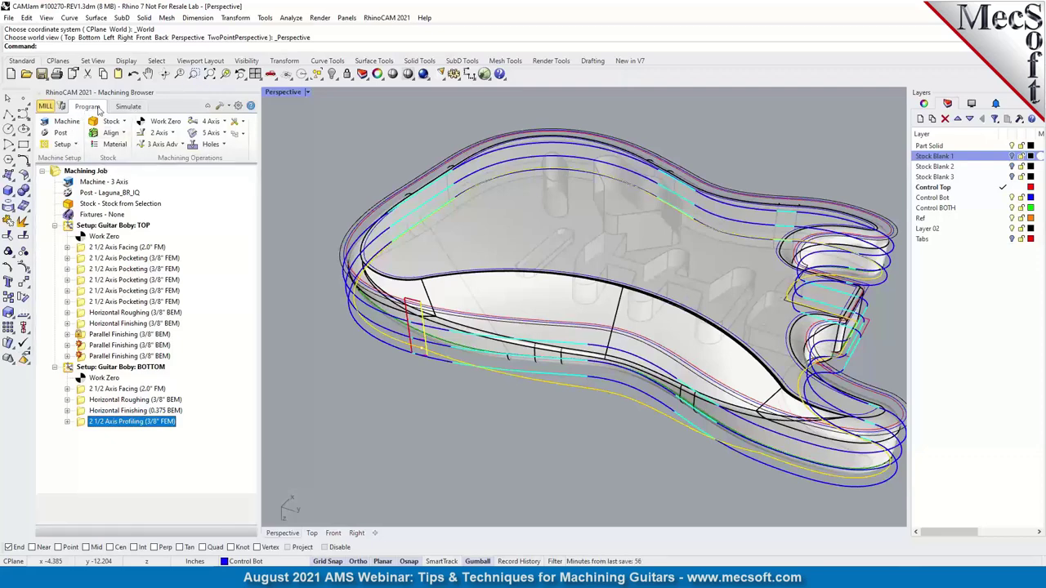
# - Switch to simulation with toolpaths hidden and view the guitar body from the top
pyautogui.click(126, 106)
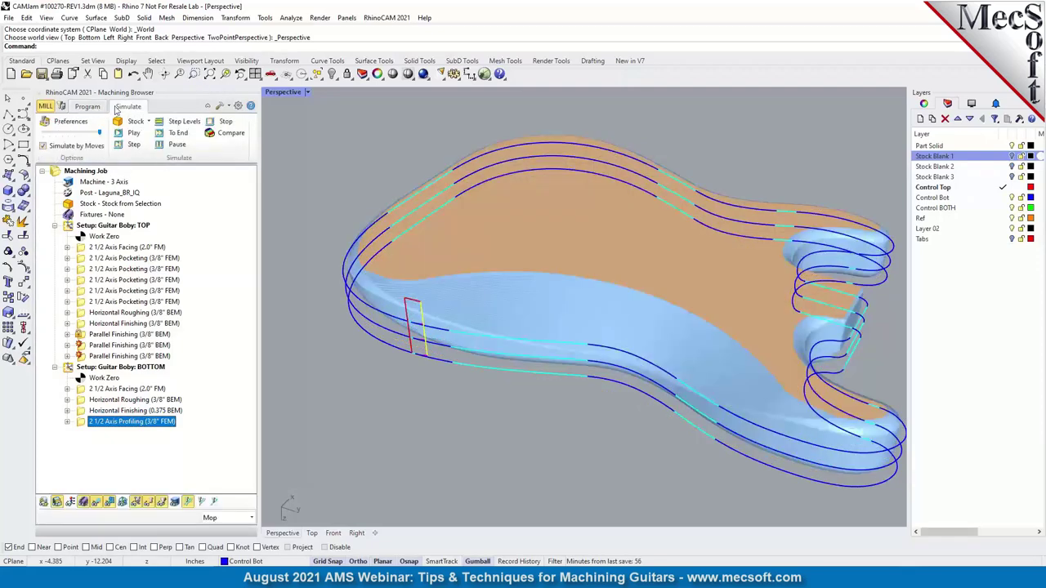
pyautogui.click(97, 503)
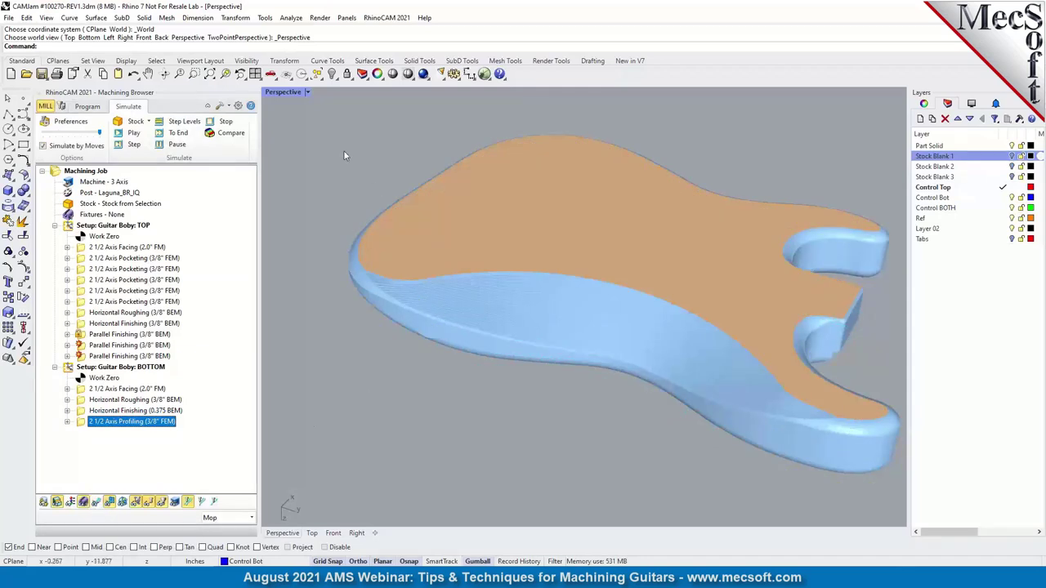
pyautogui.click(272, 76)
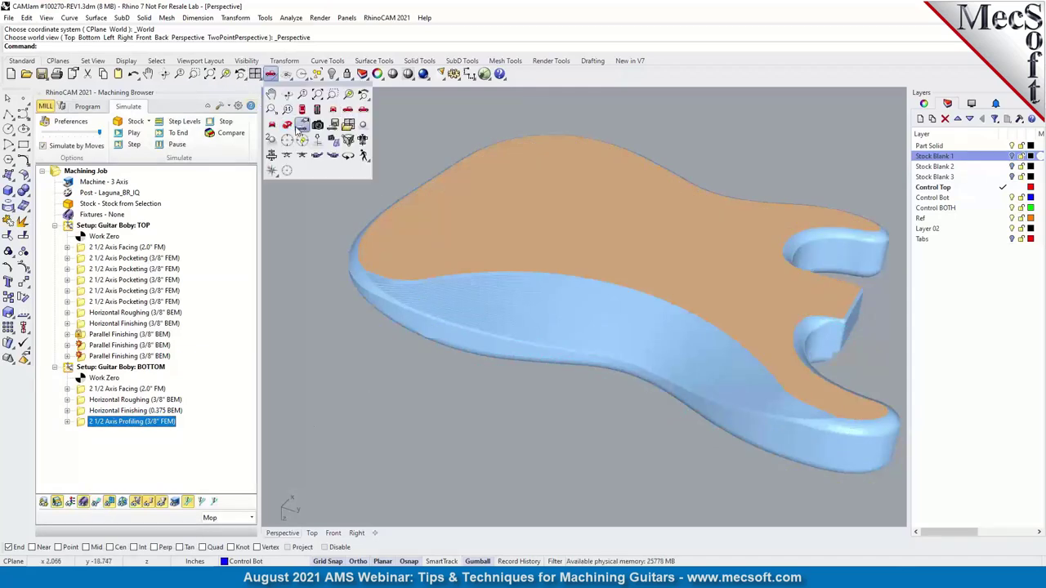
pyautogui.click(287, 121)
pyautogui.scroll(-5, 439, 188)
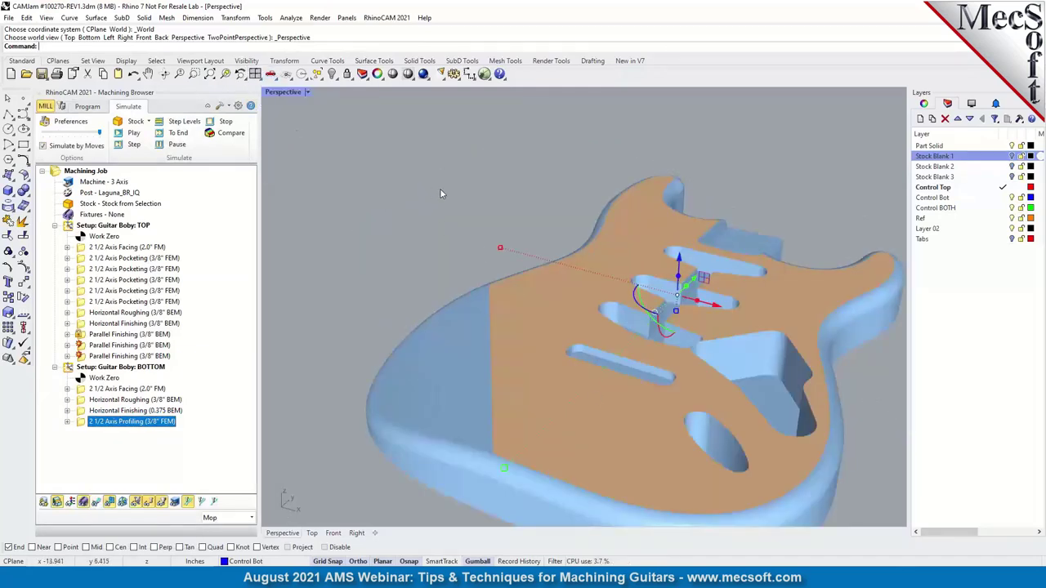
pyautogui.scroll(4, 470, 216)
# - Deselect the body, zoom in, and select the TOP Horizontal Finishing (3/8" BEM), then Facing operations
pyautogui.press('Escape')
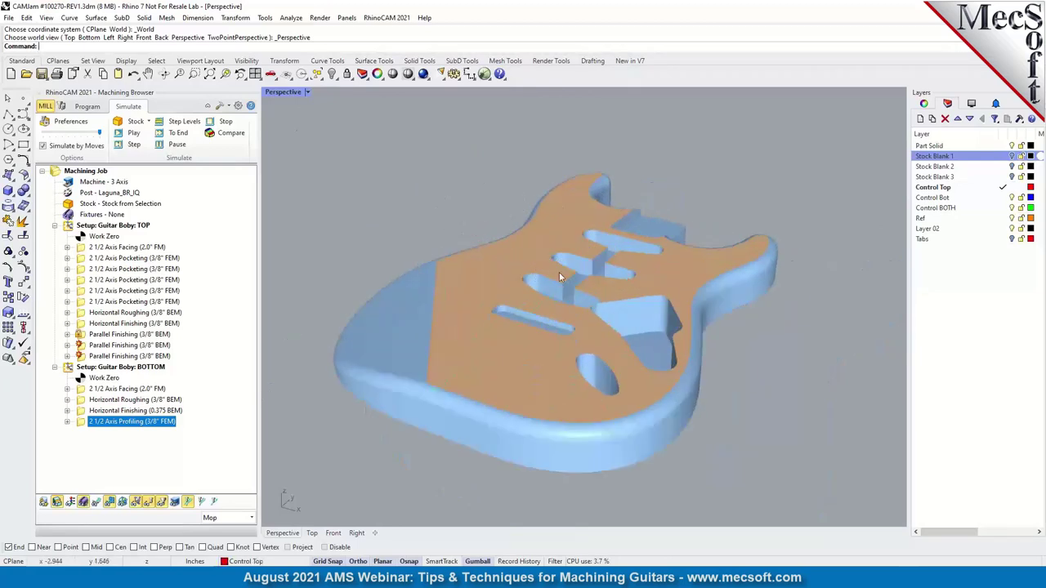
pyautogui.scroll(2, 523, 245)
pyautogui.scroll(2, 528, 300)
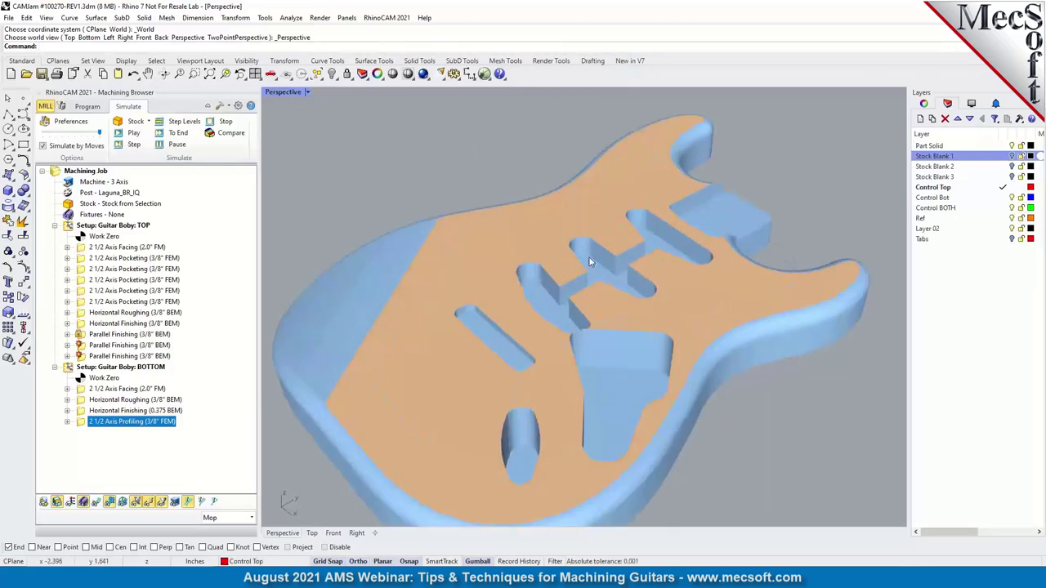
pyautogui.scroll(-1, 589, 257)
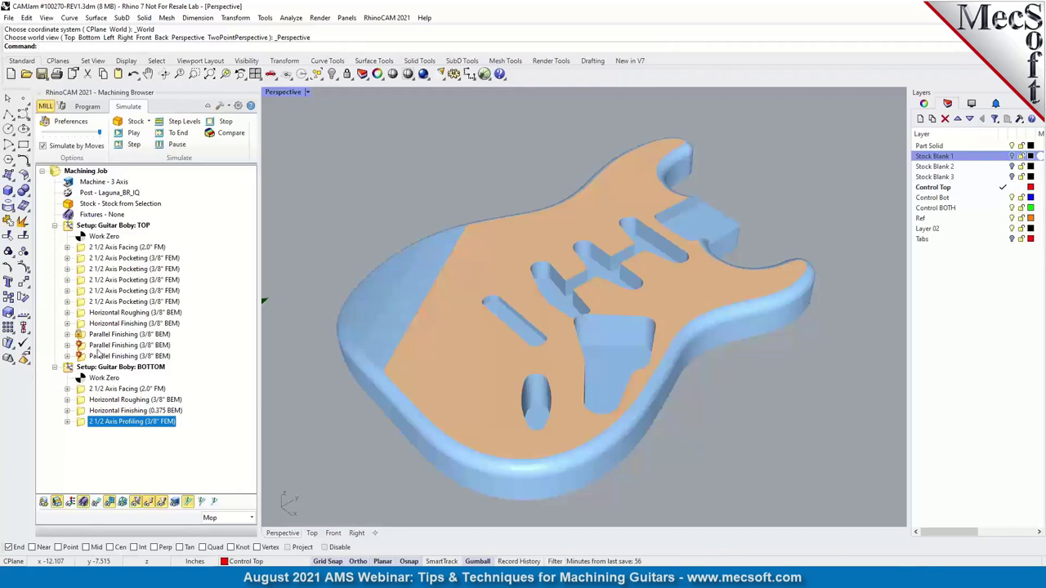
pyautogui.click(90, 324)
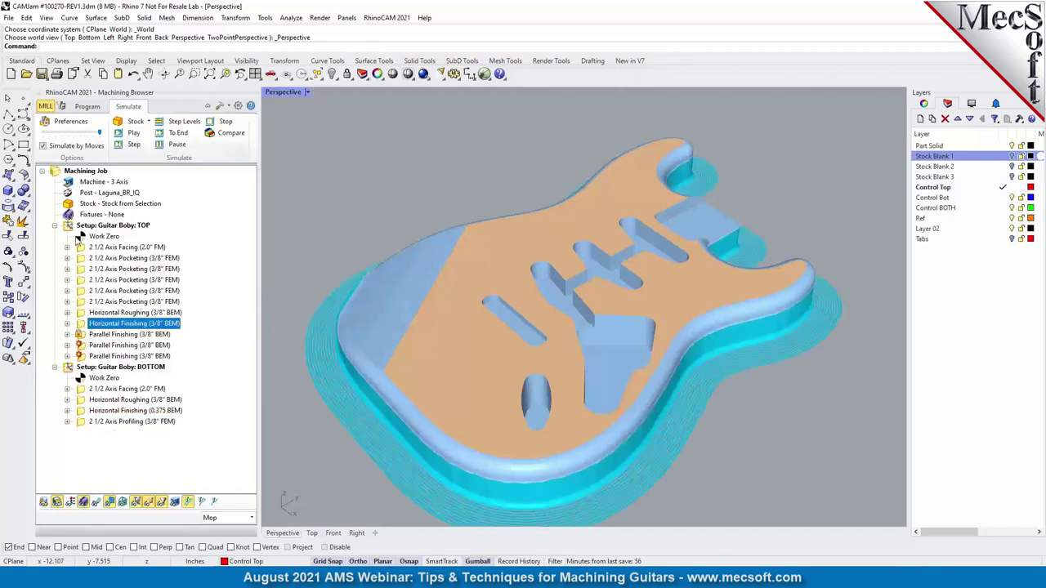
pyautogui.click(85, 248)
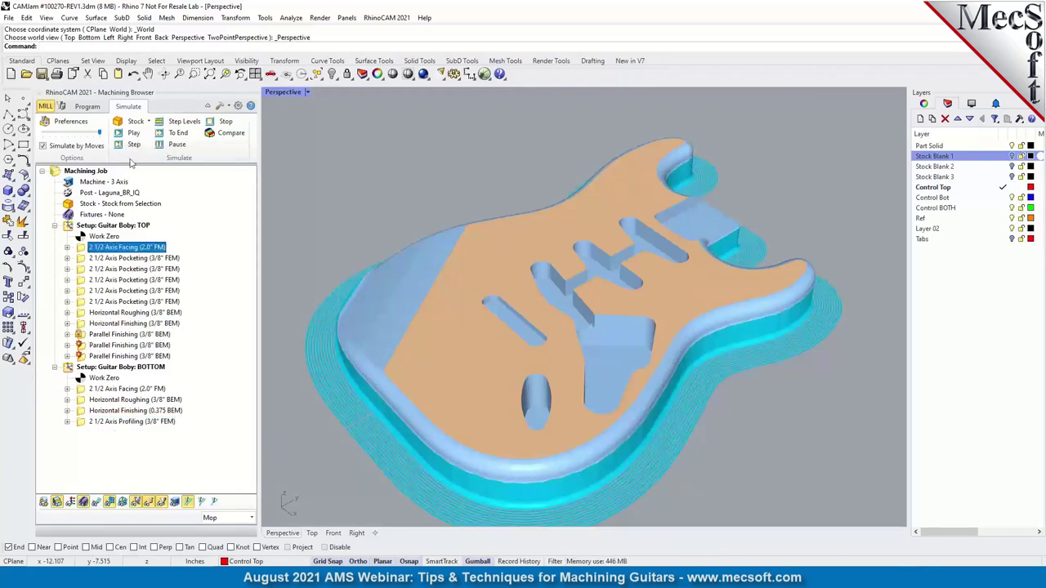
# - Simulate the TOP facing operation and the first pocketing operations
pyautogui.click(134, 133)
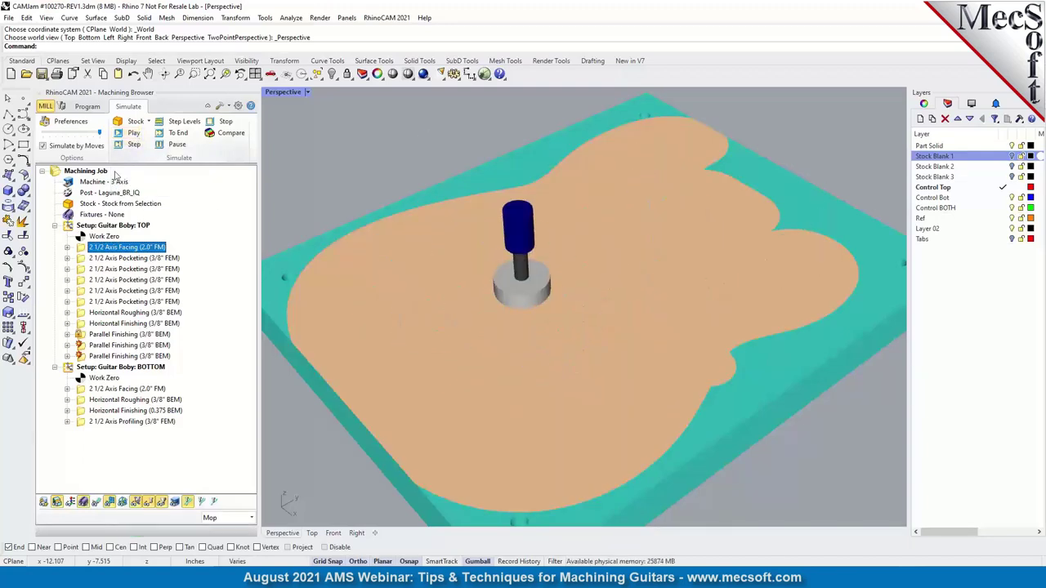
pyautogui.click(135, 145)
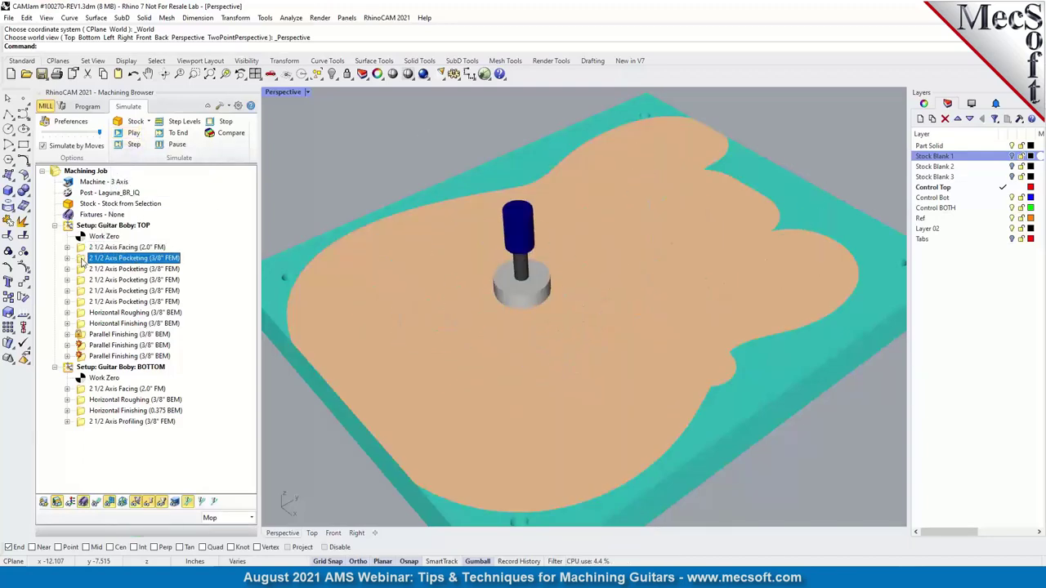
pyautogui.click(137, 135)
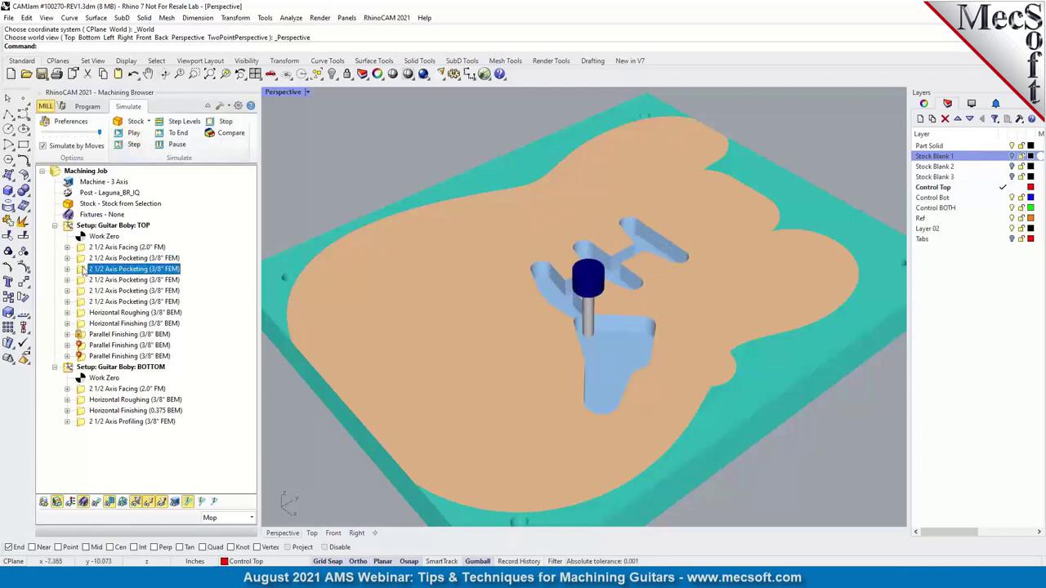
pyautogui.click(136, 134)
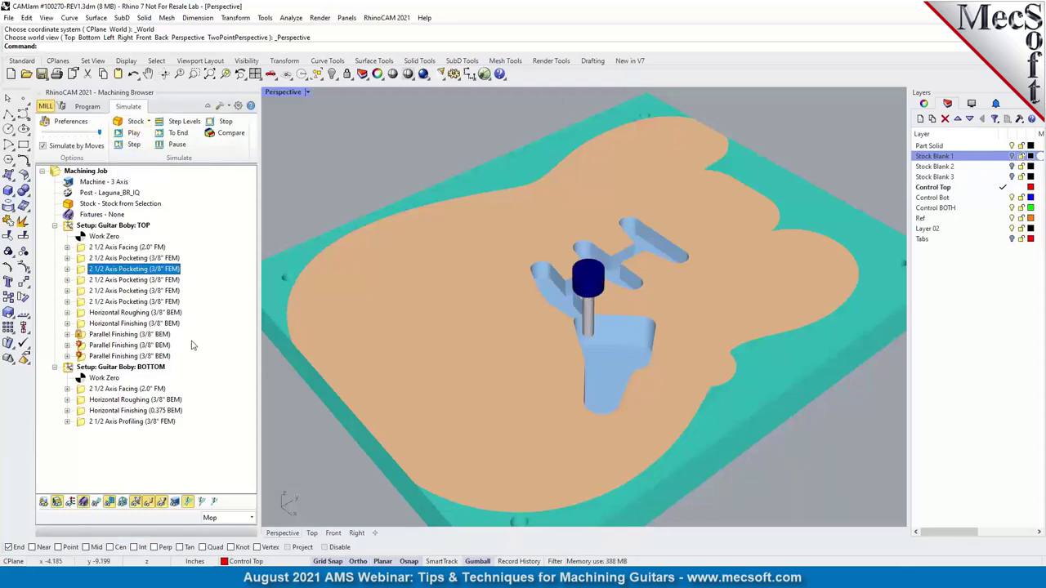
pyautogui.click(83, 281)
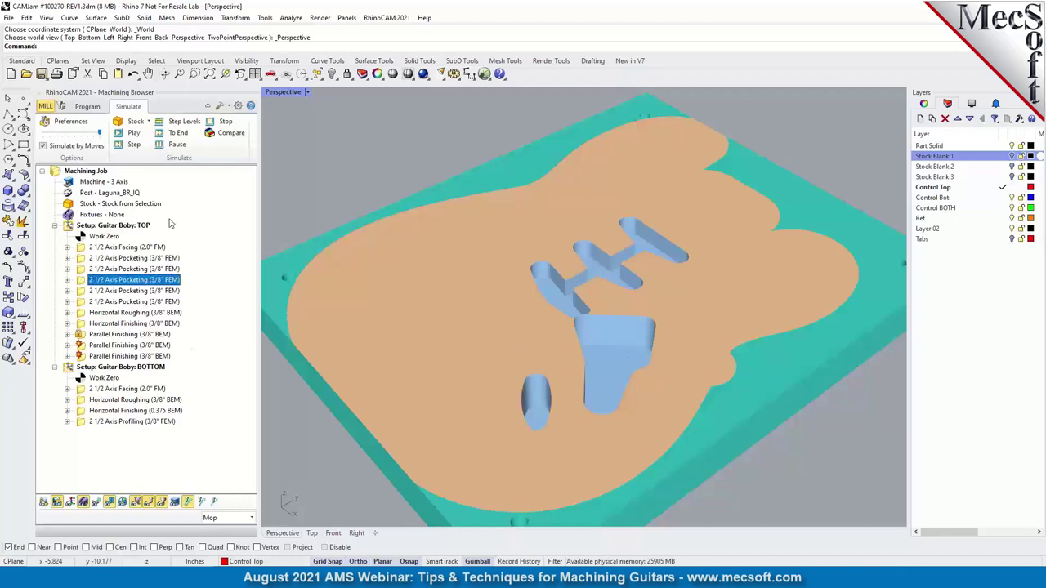
pyautogui.click(136, 134)
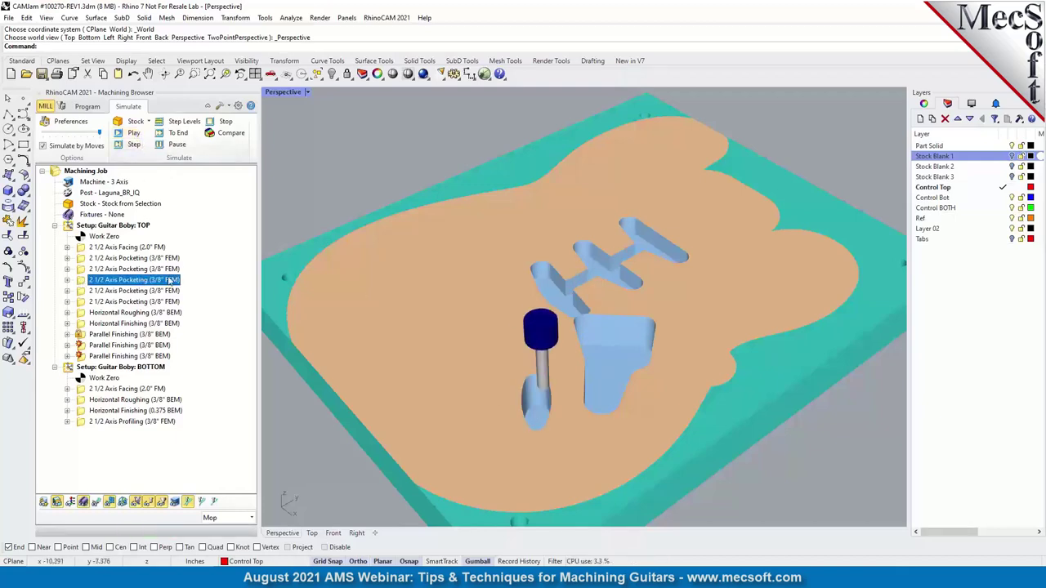
# - Simulate the slot and rectangular pockets, then show the Horizontal Roughing (3/8" BEM) result
pyautogui.click(83, 291)
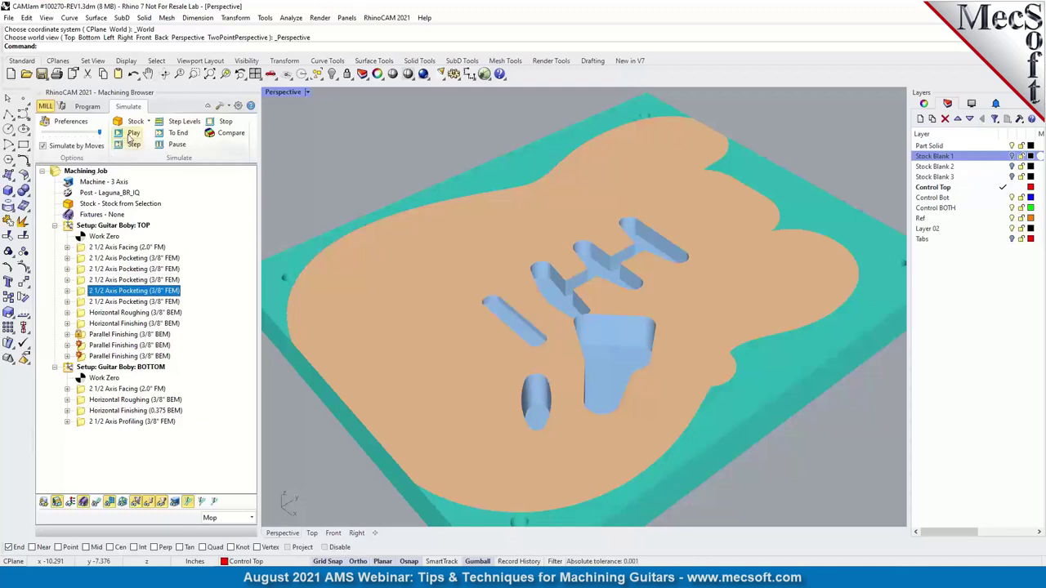
pyautogui.click(135, 133)
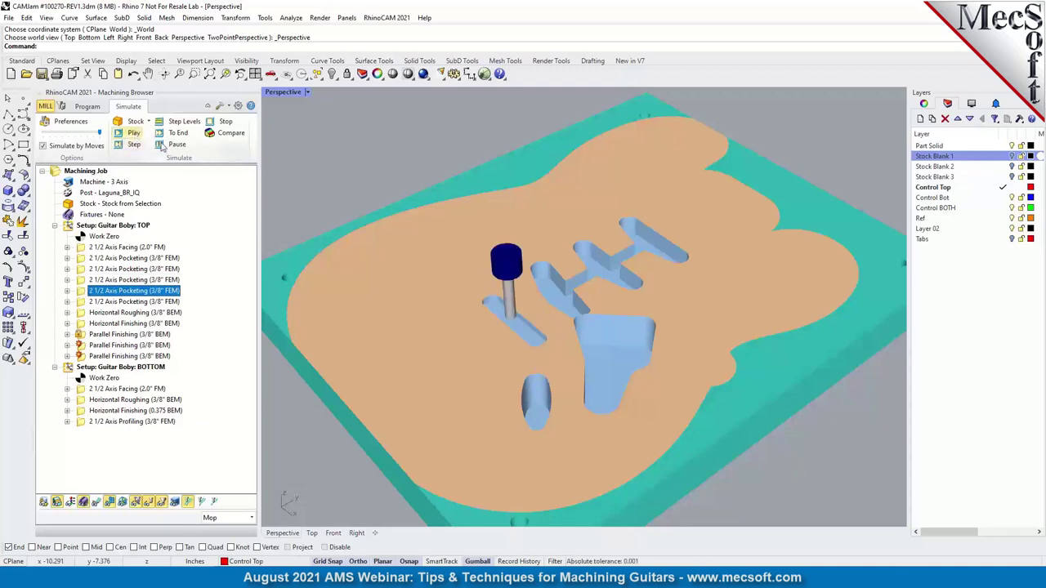
pyautogui.click(84, 302)
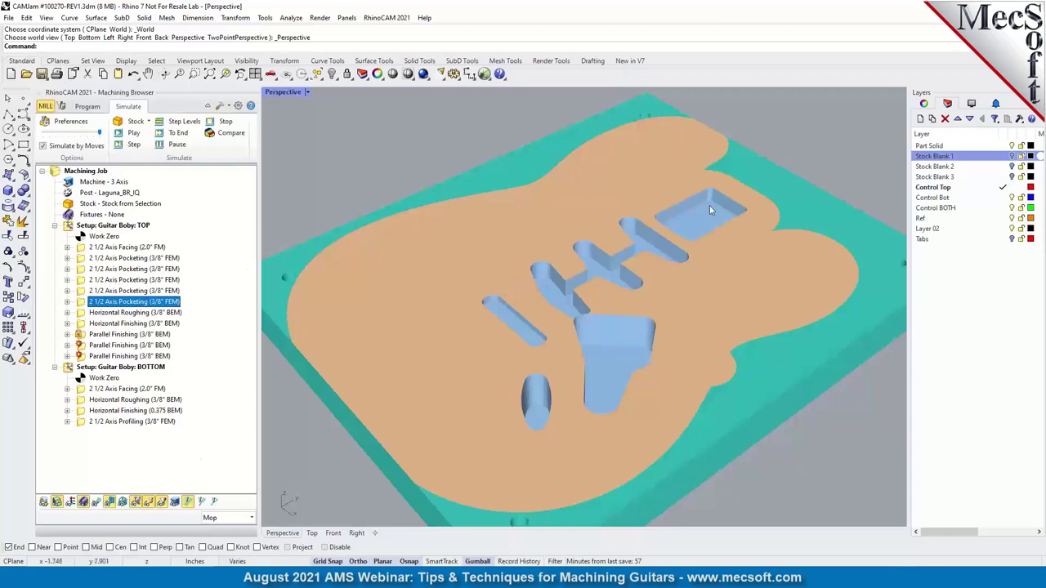
pyautogui.click(130, 132)
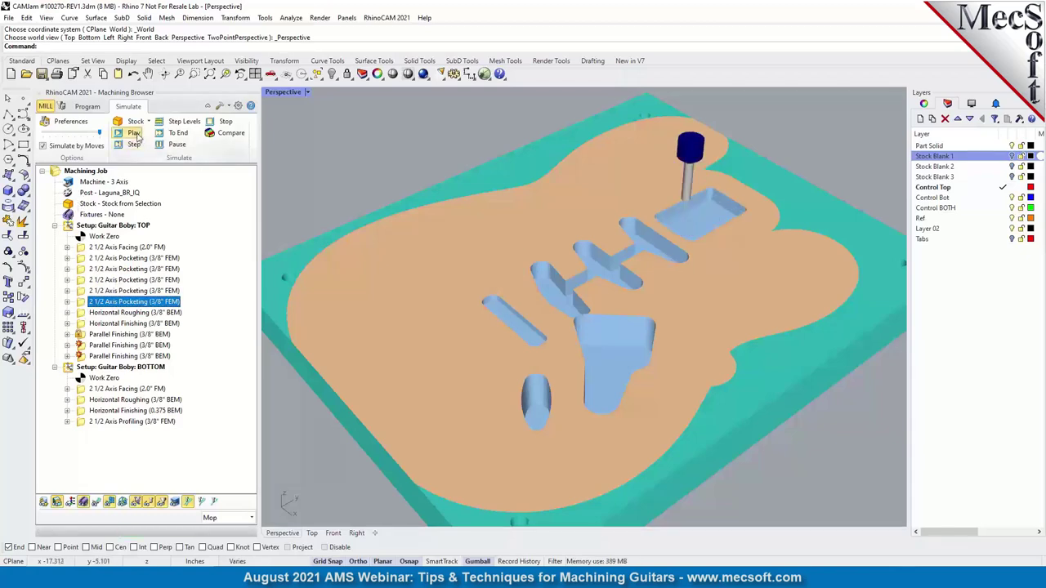
pyautogui.scroll(5, 732, 206)
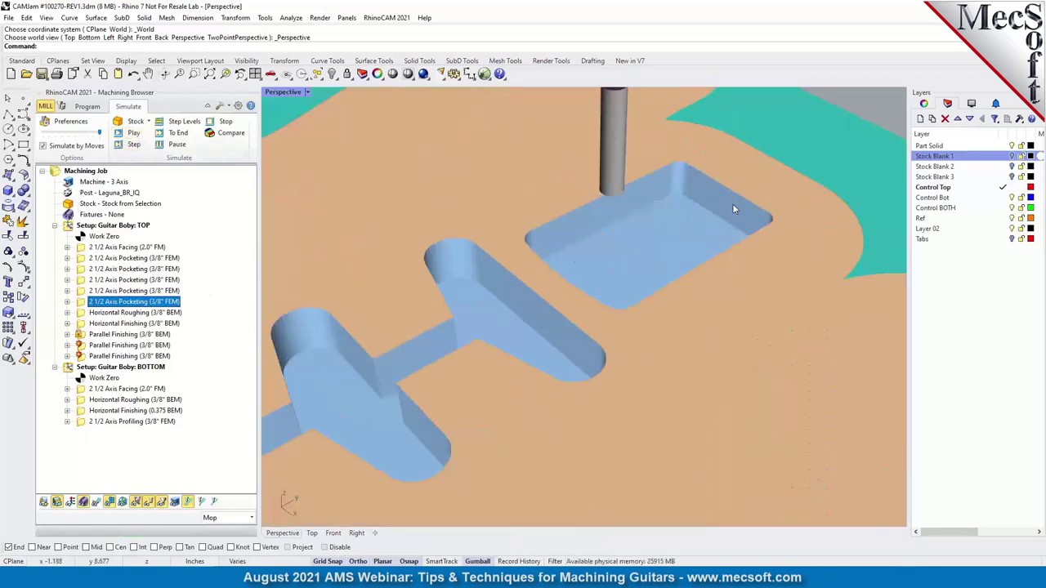
pyautogui.scroll(-10, 734, 206)
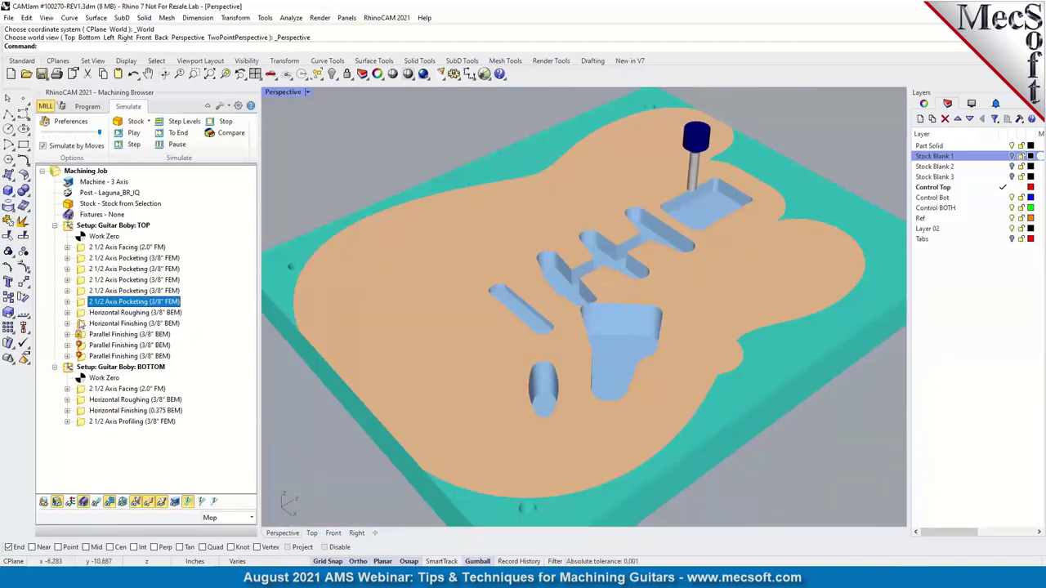
pyautogui.click(85, 313)
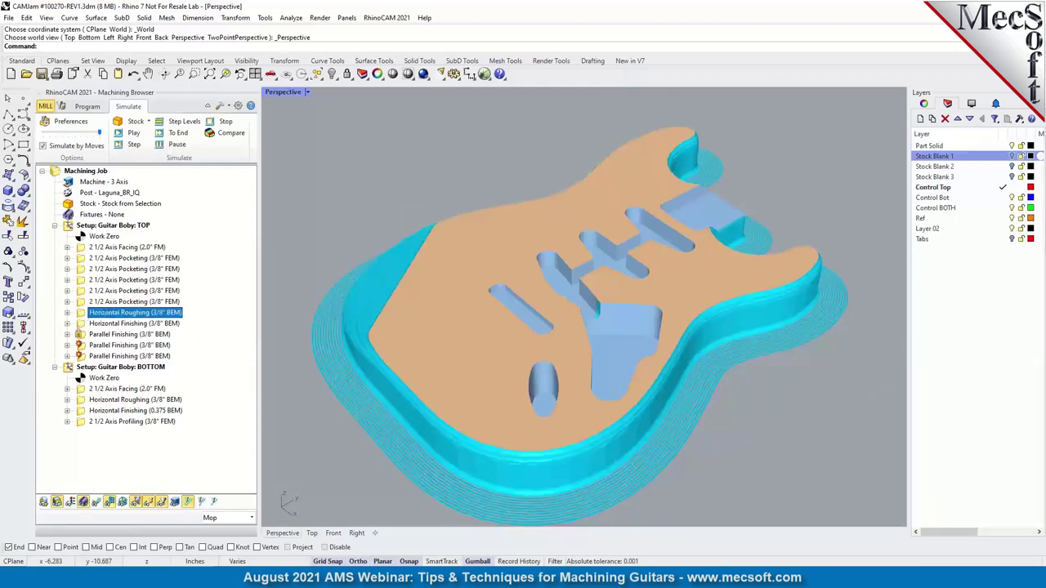
# - Play the Horizontal Roughing simulation, stop it partway, and go back to the part model view
pyautogui.click(134, 133)
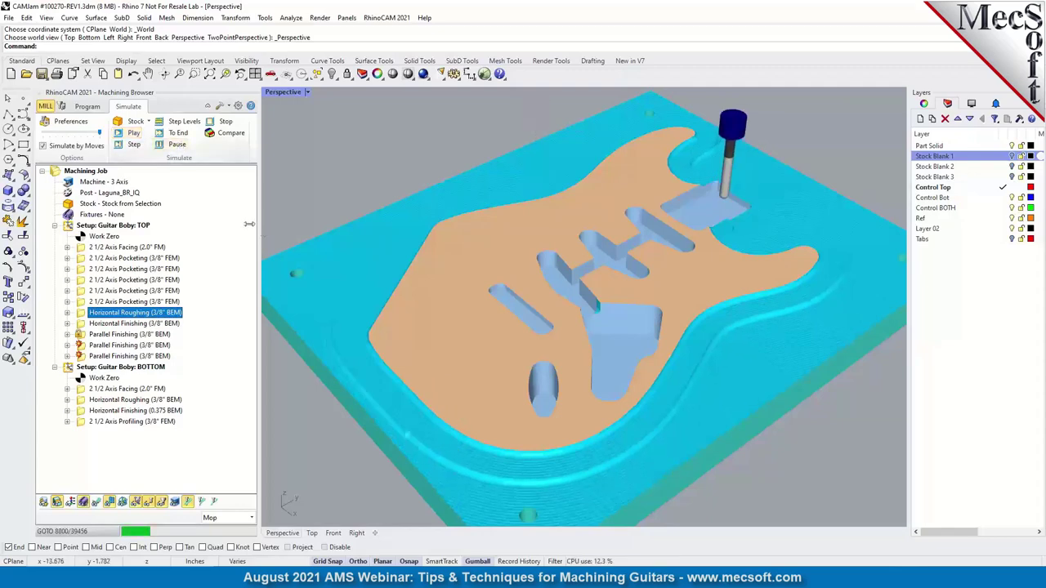
pyautogui.click(226, 122)
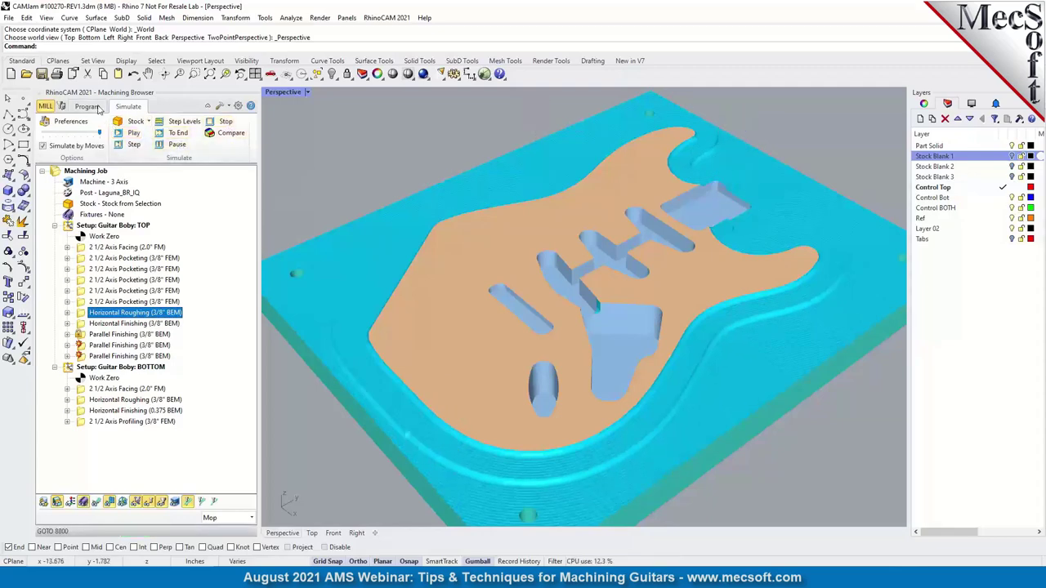
pyautogui.click(87, 107)
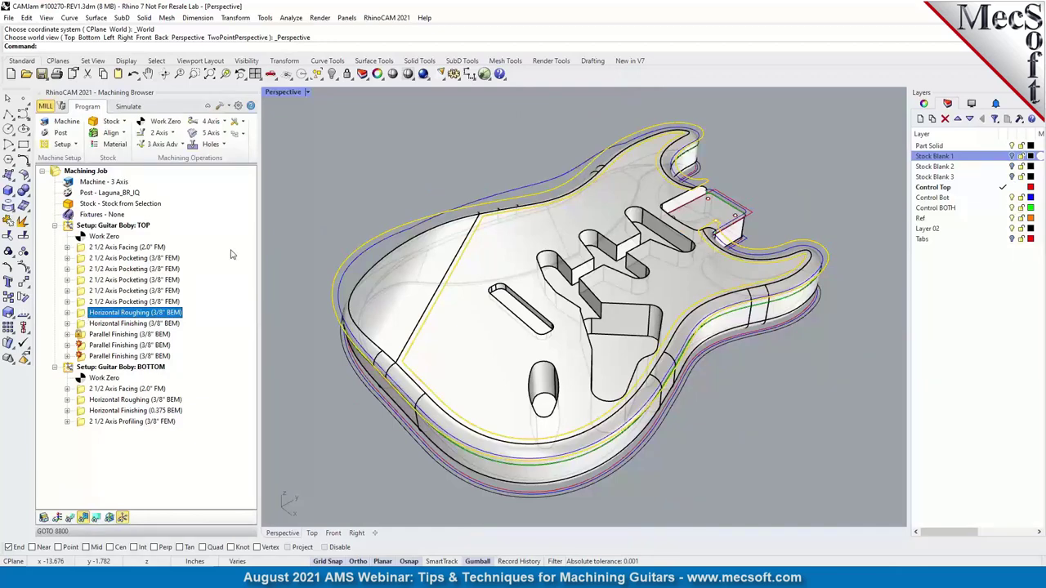
# - Use the outer guitar-body boundary curve as the Horizontal Roughing region, then regenerate and display its toolpath
pyautogui.doubleClick(100, 312)
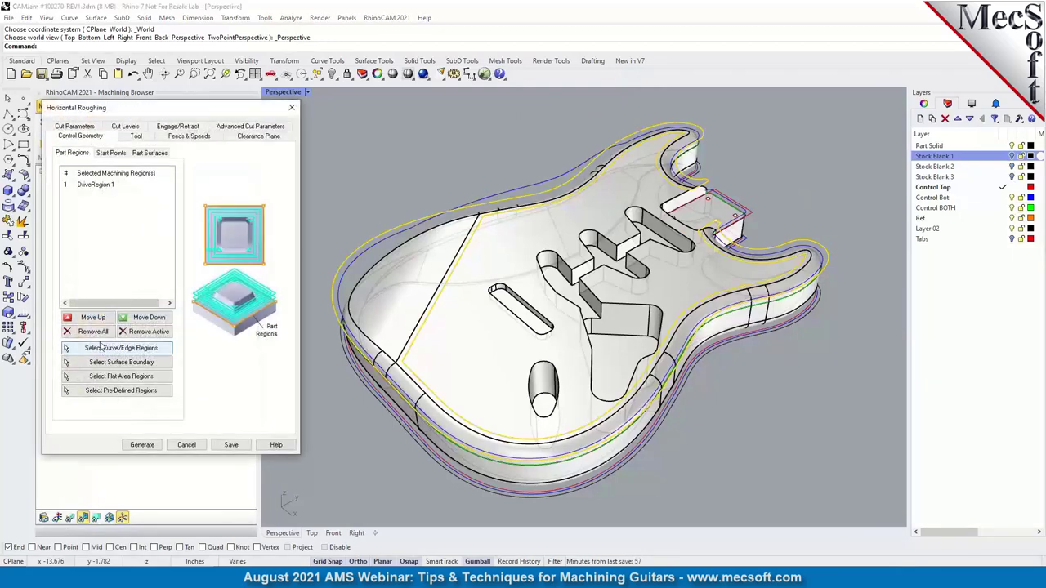
pyautogui.click(104, 348)
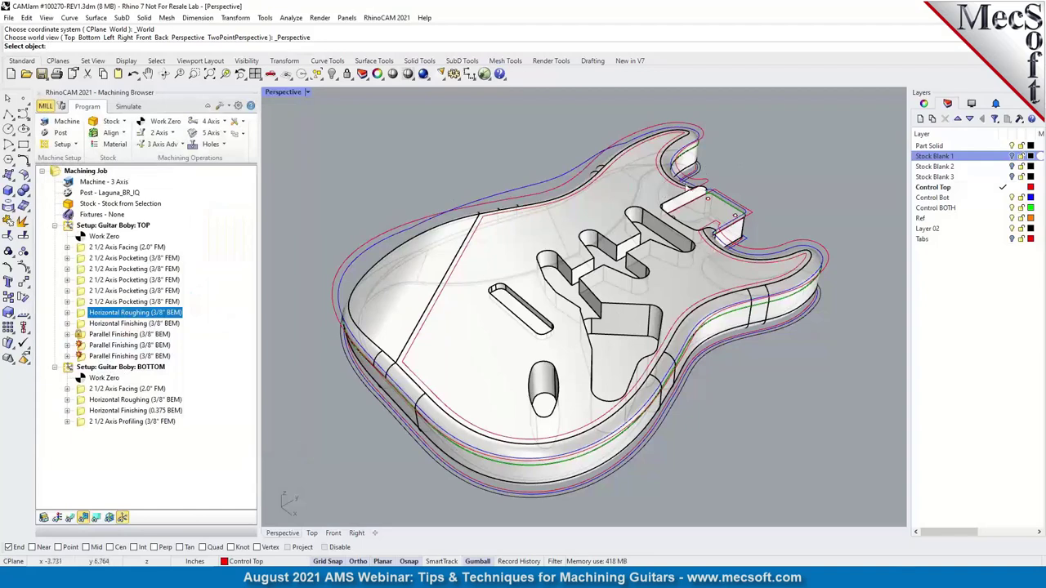
pyautogui.click(702, 134)
pyautogui.press('Return')
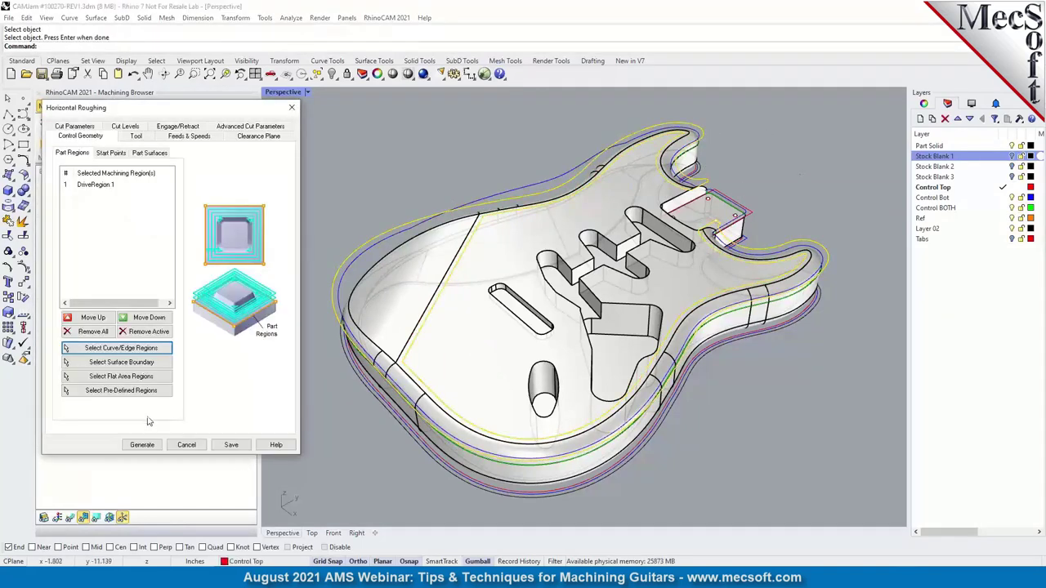
pyautogui.click(141, 445)
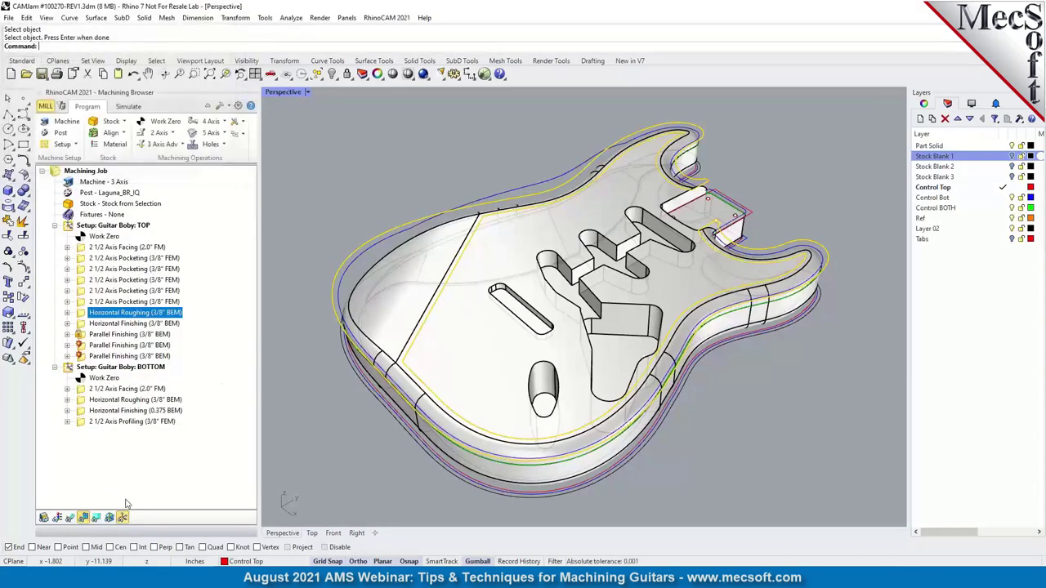
pyautogui.click(70, 518)
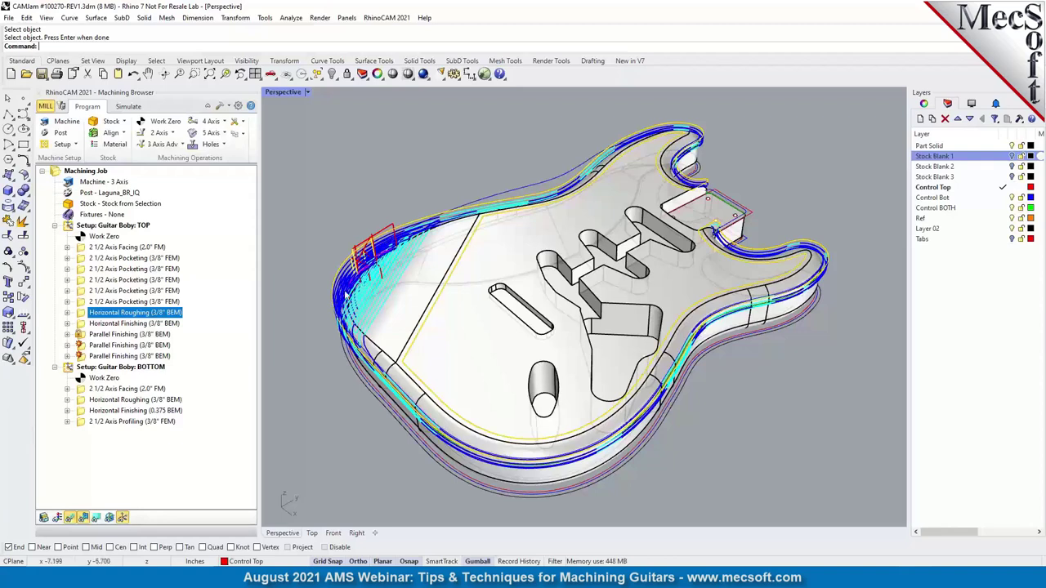
# - Simulate the regenerated Horizontal Roughing cut and view the body from above
pyautogui.click(128, 108)
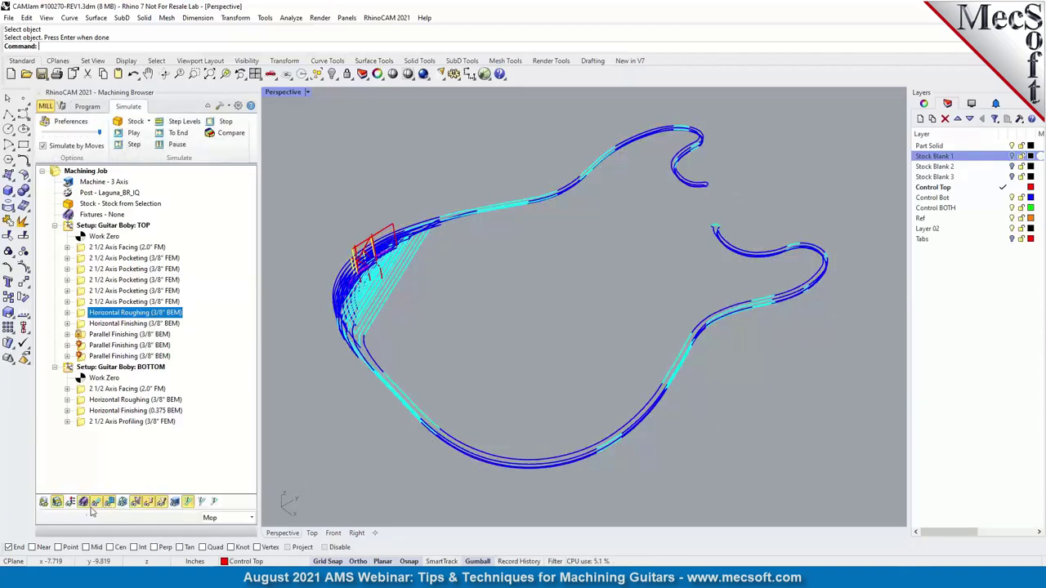
pyautogui.click(130, 132)
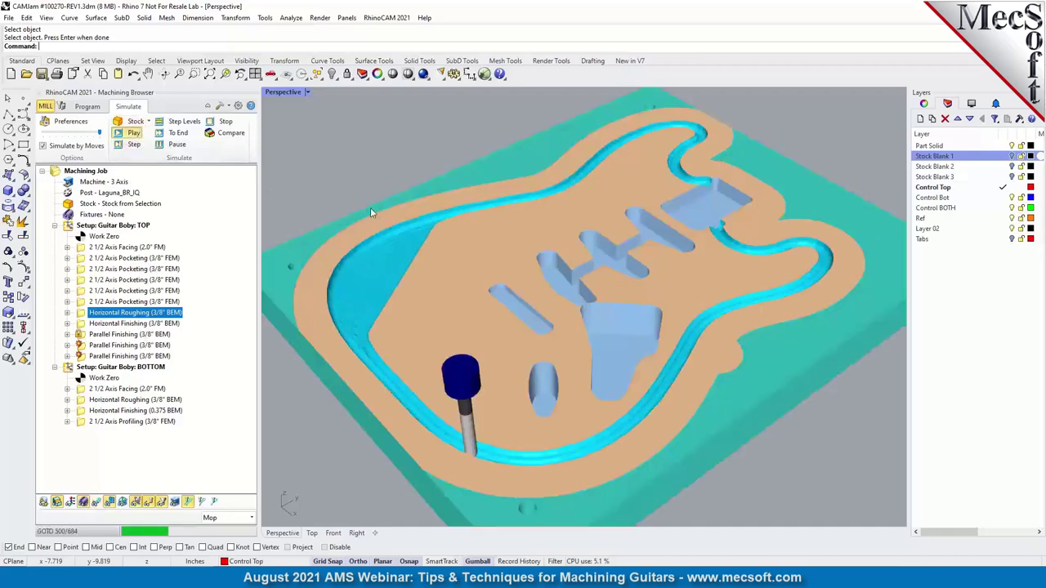
pyautogui.moveTo(521, 295); pyautogui.dragTo(730, 256, button='right')
# - Simulate the Horizontal Finishing (3/8" BEM) pass, then return to the part model
pyautogui.click(114, 324)
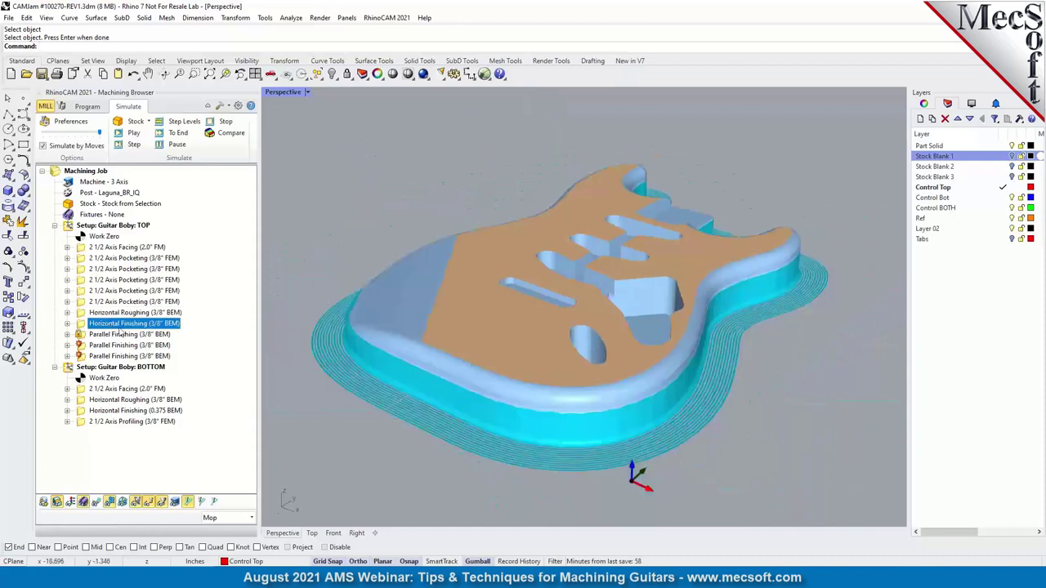
pyautogui.click(134, 133)
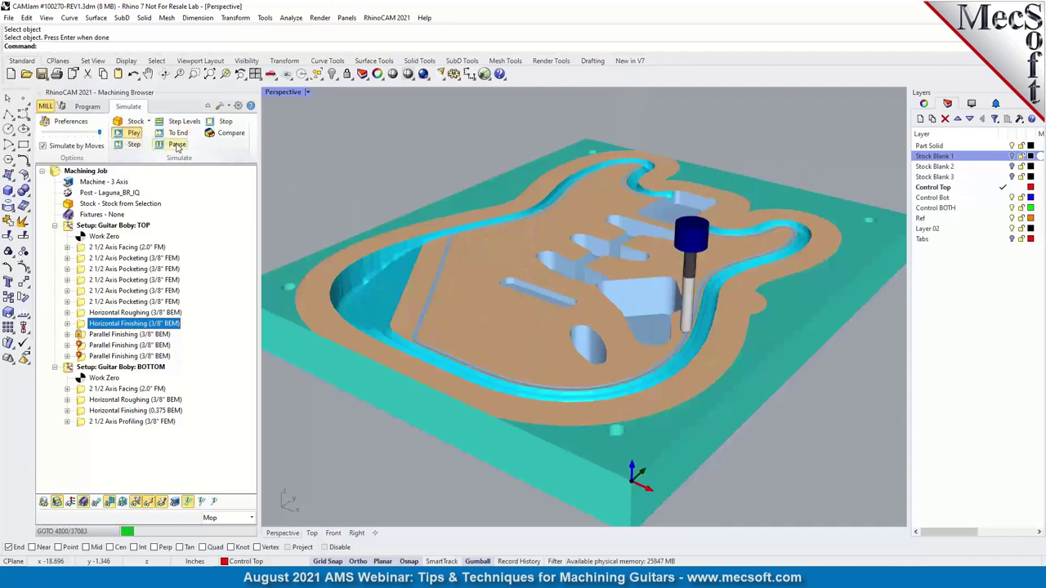
pyautogui.click(88, 108)
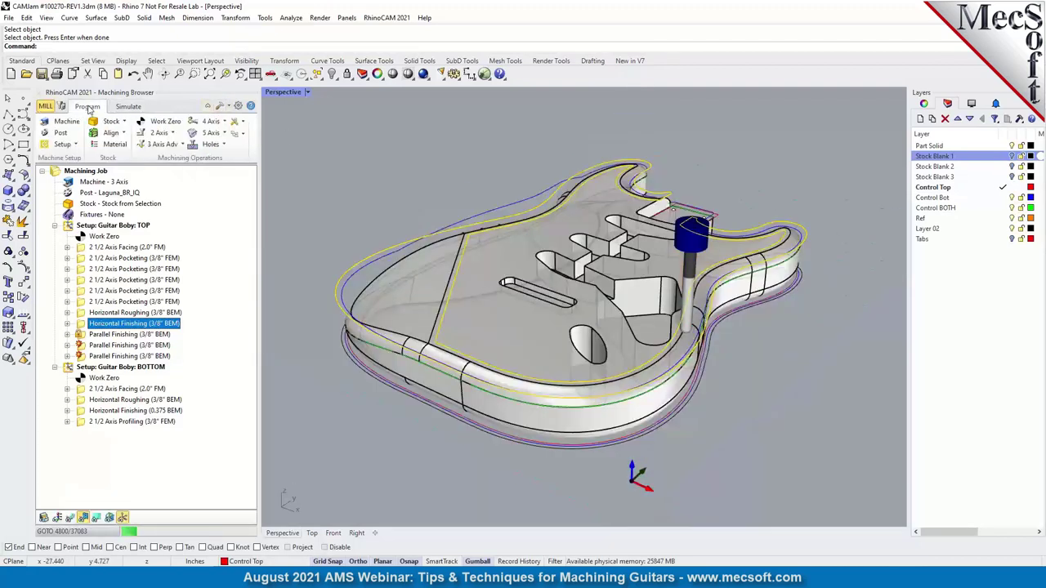
# - Replace the Horizontal Finishing regions with the red guitar-outline curve and regenerate its toolpath
pyautogui.rightClick(117, 326)
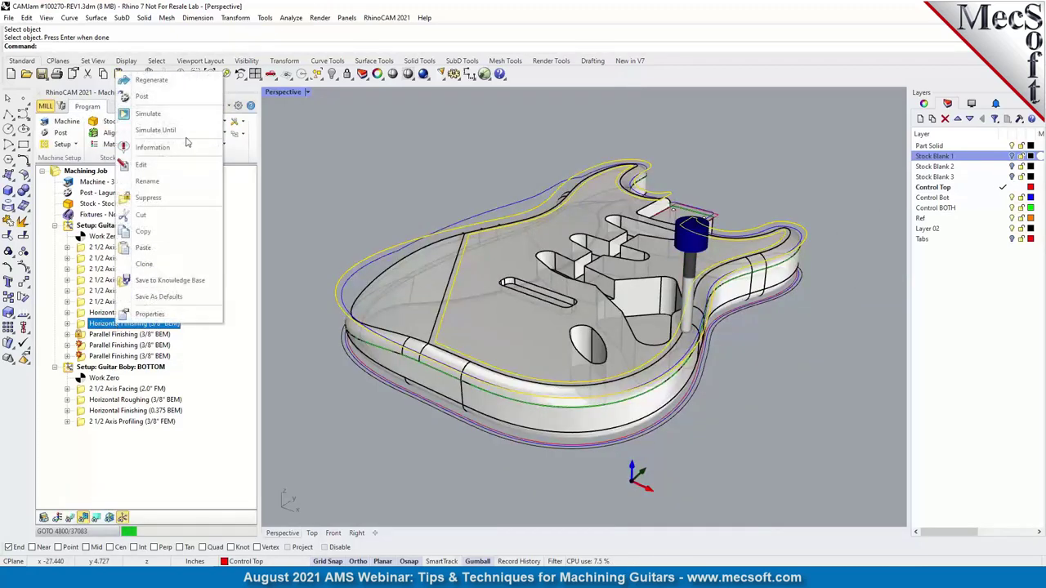
pyautogui.click(502, 244)
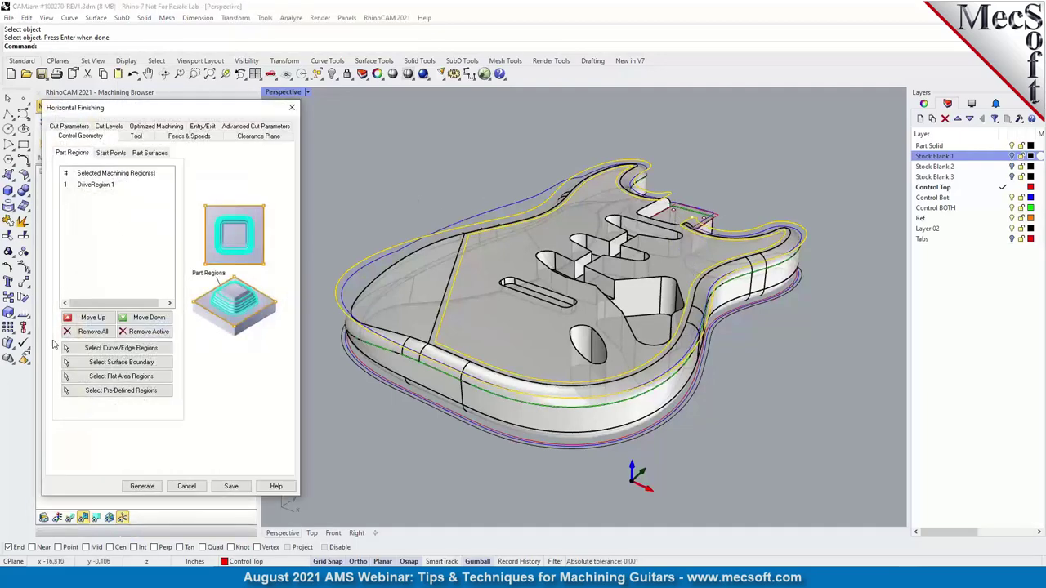
pyautogui.click(92, 331)
pyautogui.click(121, 347)
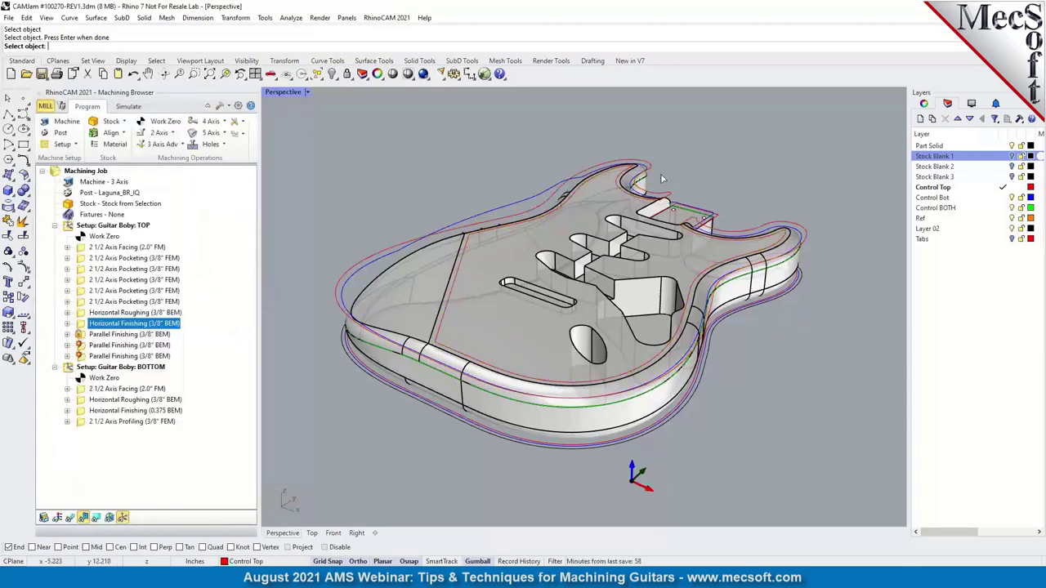
pyautogui.click(651, 170)
pyautogui.press('Return')
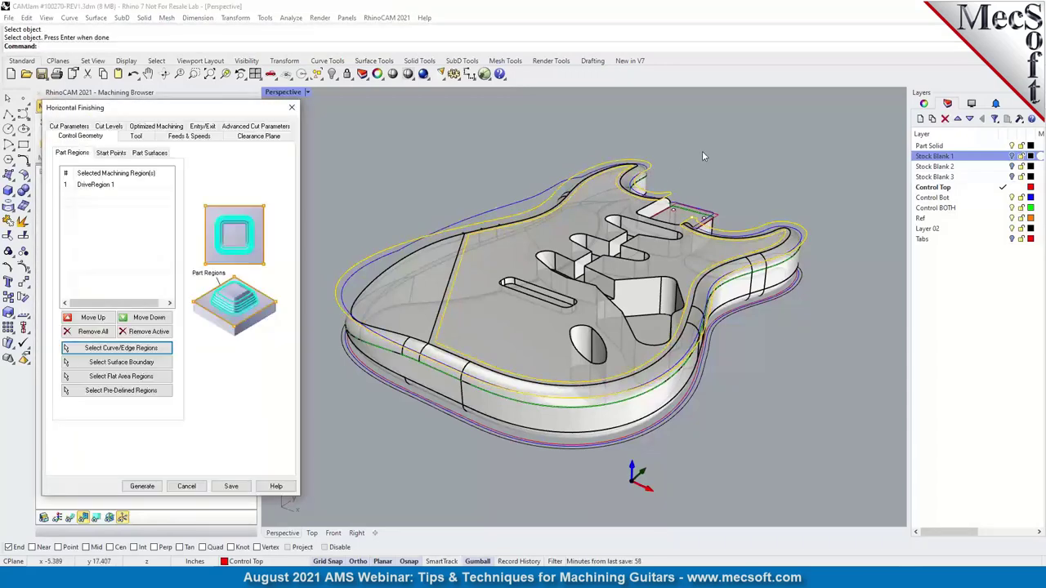
pyautogui.click(142, 488)
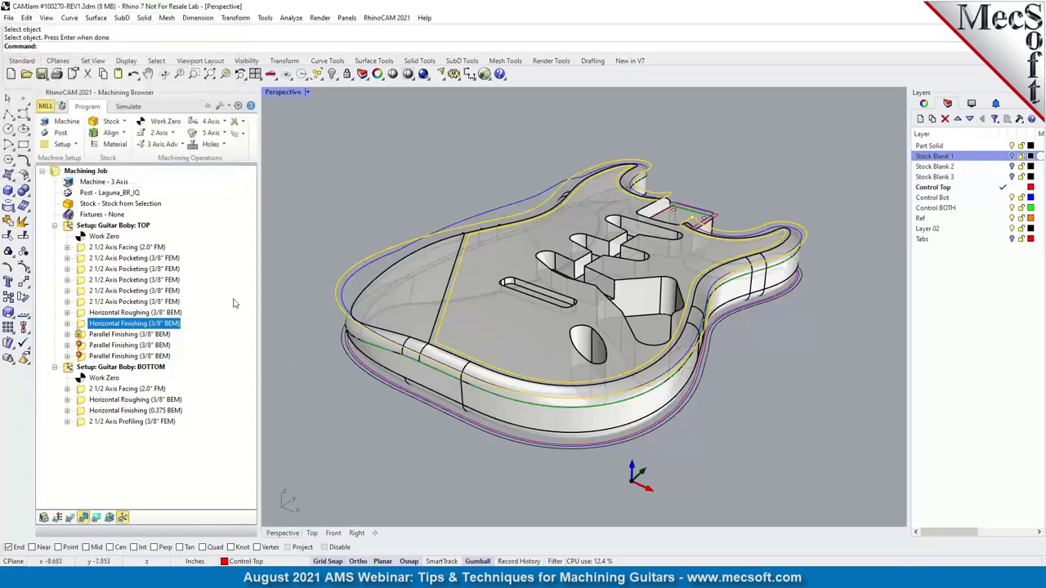
# - Display the regenerated Horizontal Finishing toolpath and inspect its passes along the guitar body edge
pyautogui.click(70, 518)
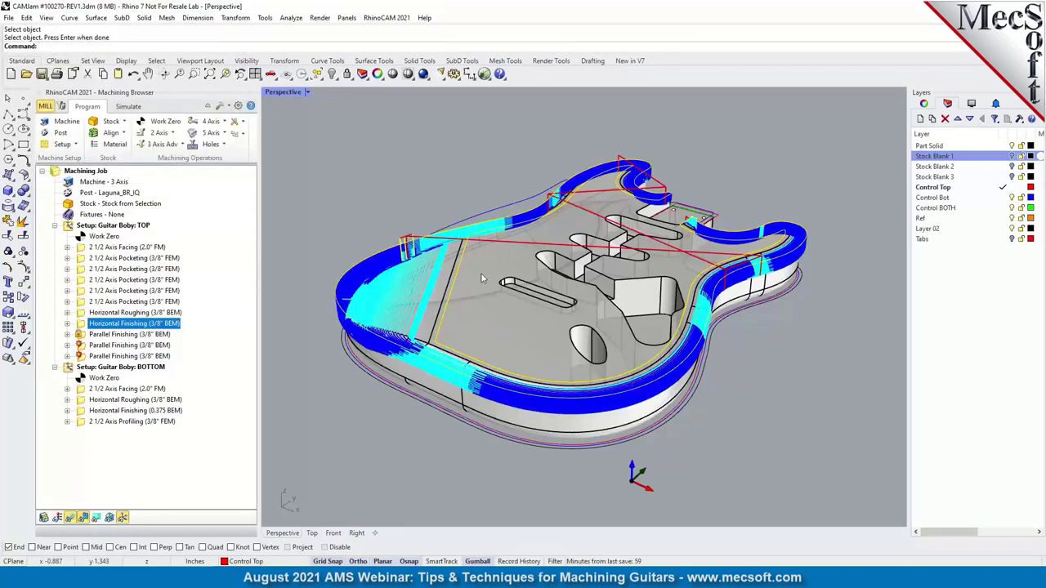
pyautogui.moveTo(717, 282); pyautogui.dragTo(512, 256, button='right')
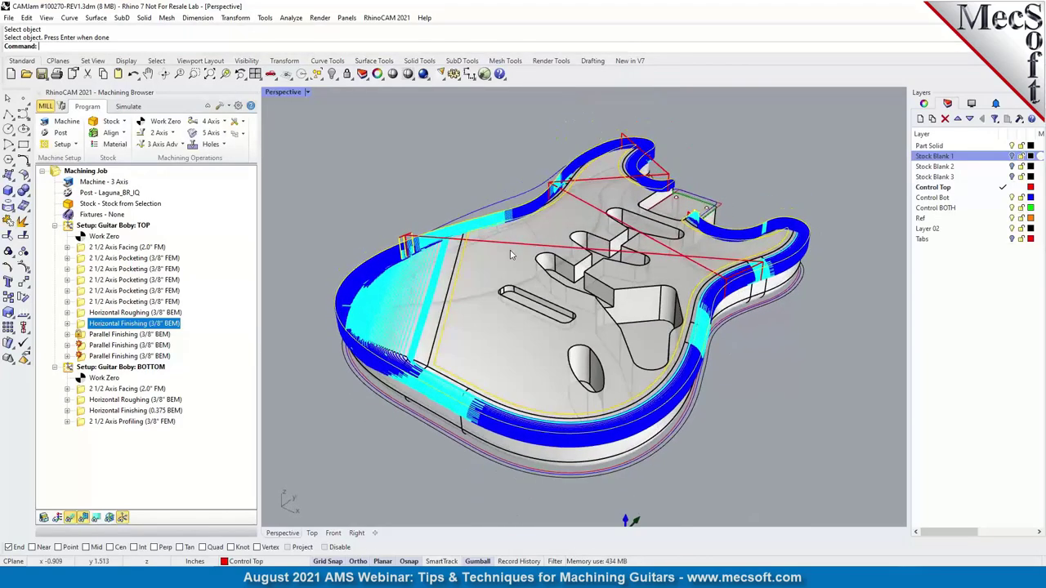
pyautogui.scroll(5, 472, 231)
pyautogui.scroll(3, 472, 231)
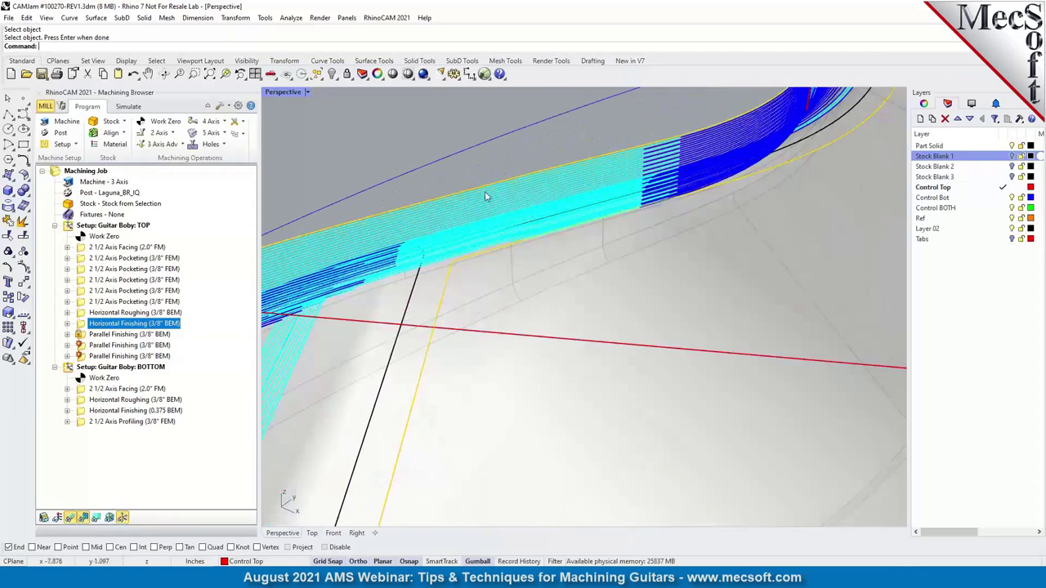
pyautogui.scroll(-10, 484, 196)
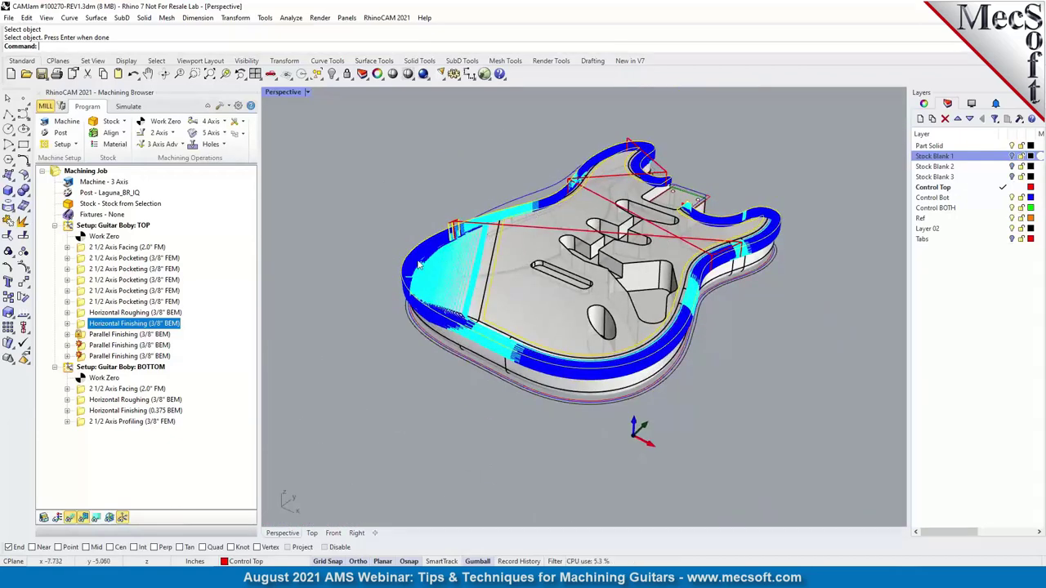
pyautogui.scroll(-3, 527, 409)
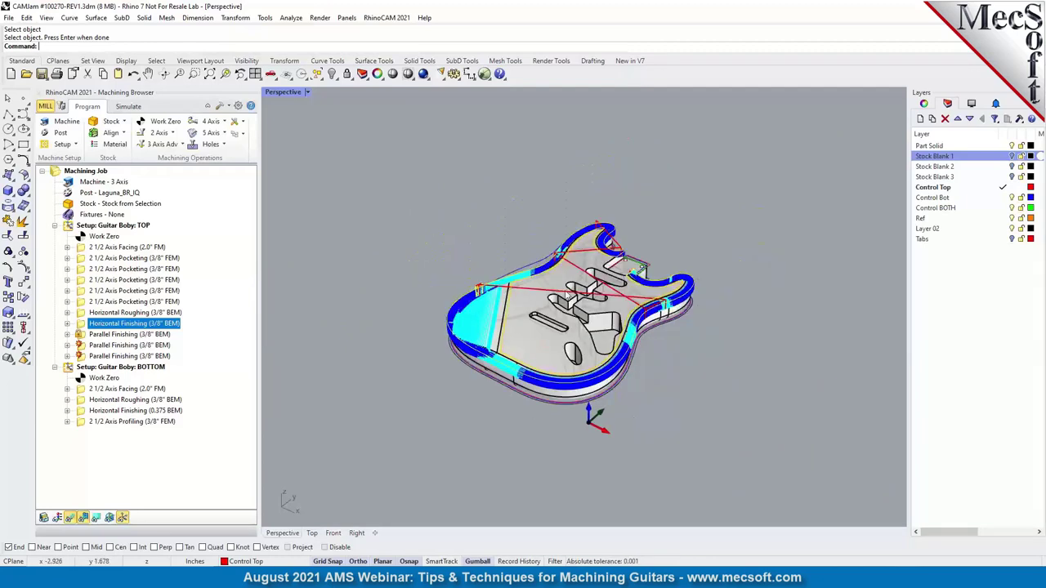
pyautogui.scroll(2, 576, 342)
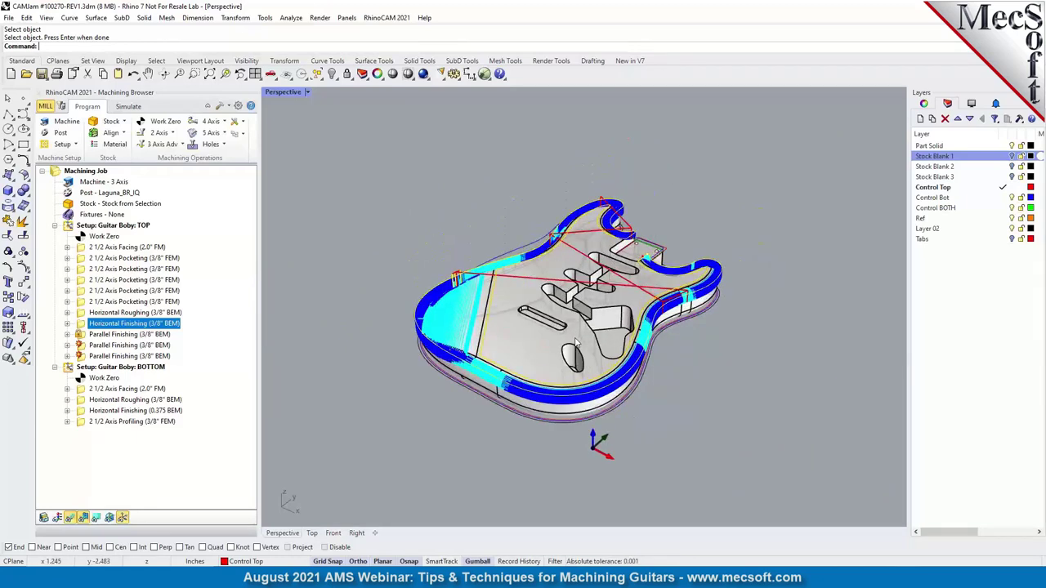
pyautogui.click(128, 107)
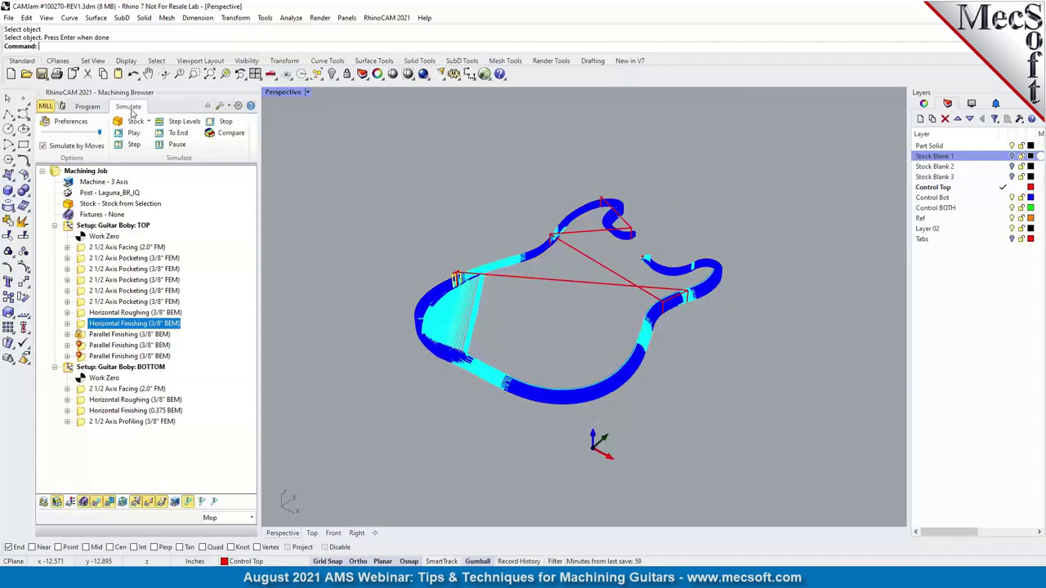
# - Hide the toolpaths, simulate the top setup, and view the stock cut through Horizontal Finishing
pyautogui.click(94, 502)
pyautogui.click(133, 134)
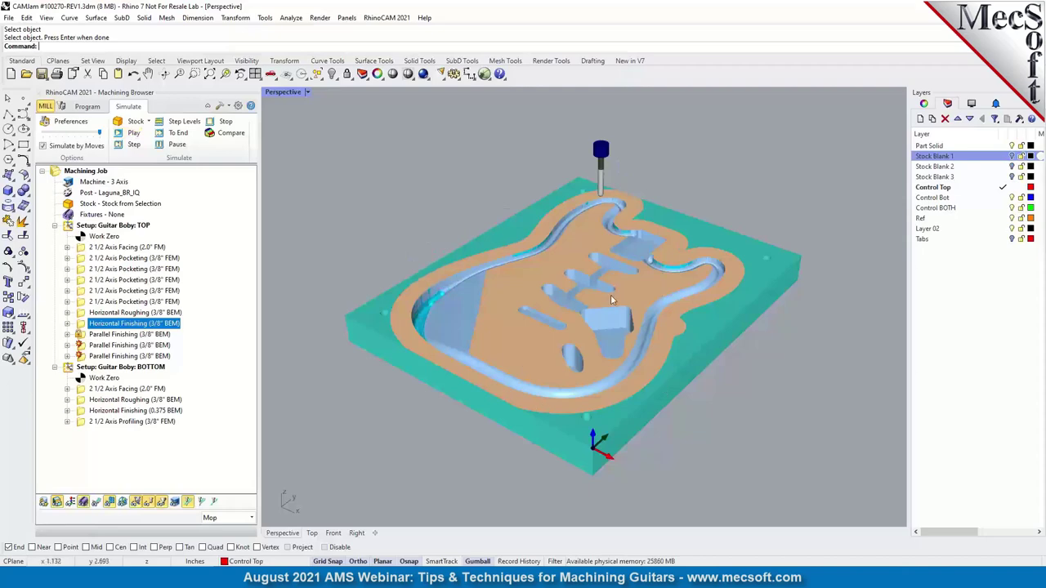
pyautogui.moveTo(614, 300)
pyautogui.mouseDown(button='right')
pyautogui.moveTo(604, 352)
pyautogui.moveTo(601, 288)
pyautogui.mouseUp(button='right')
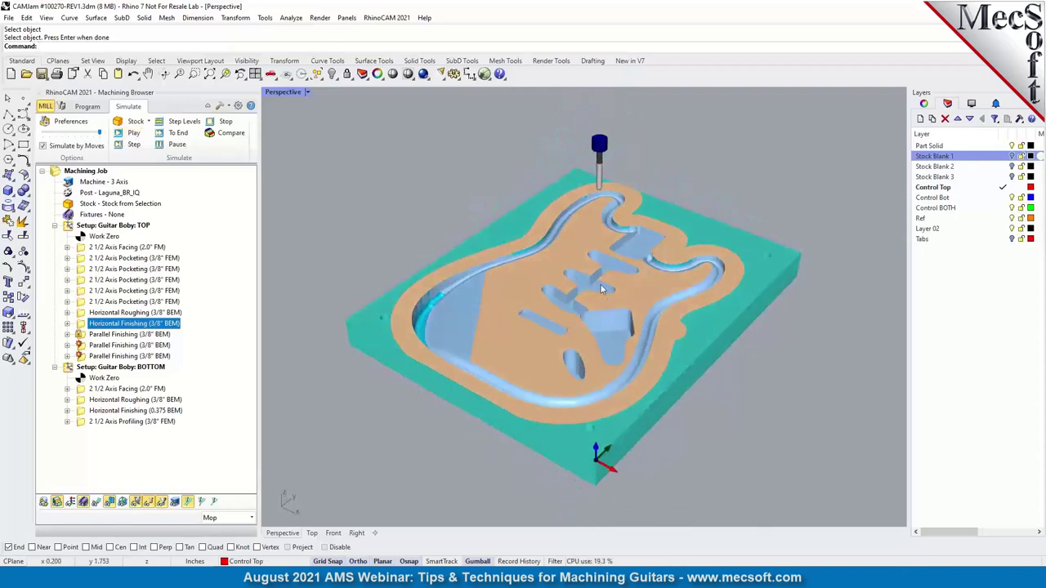
pyautogui.click(87, 346)
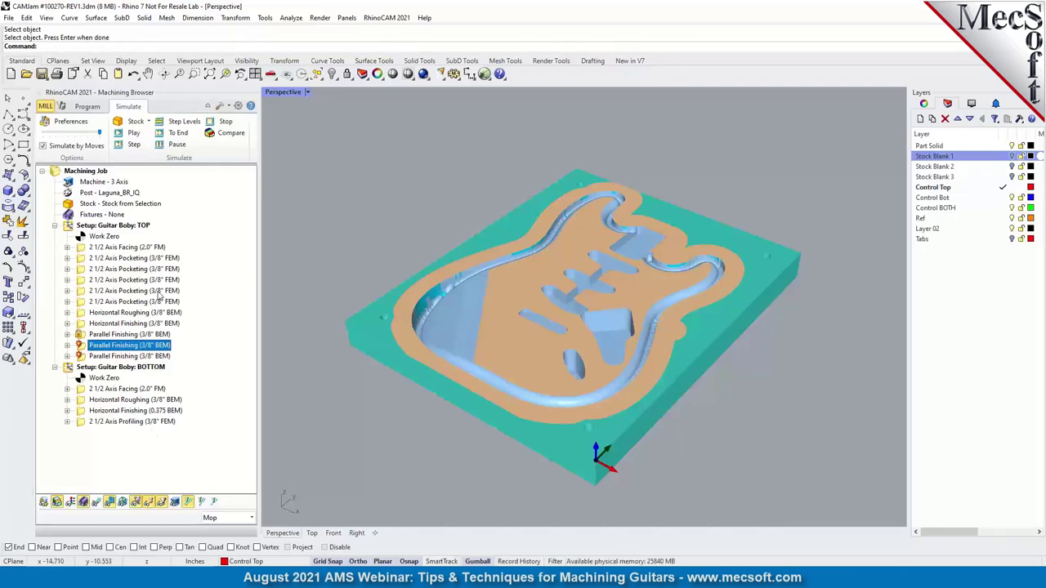
pyautogui.click(84, 335)
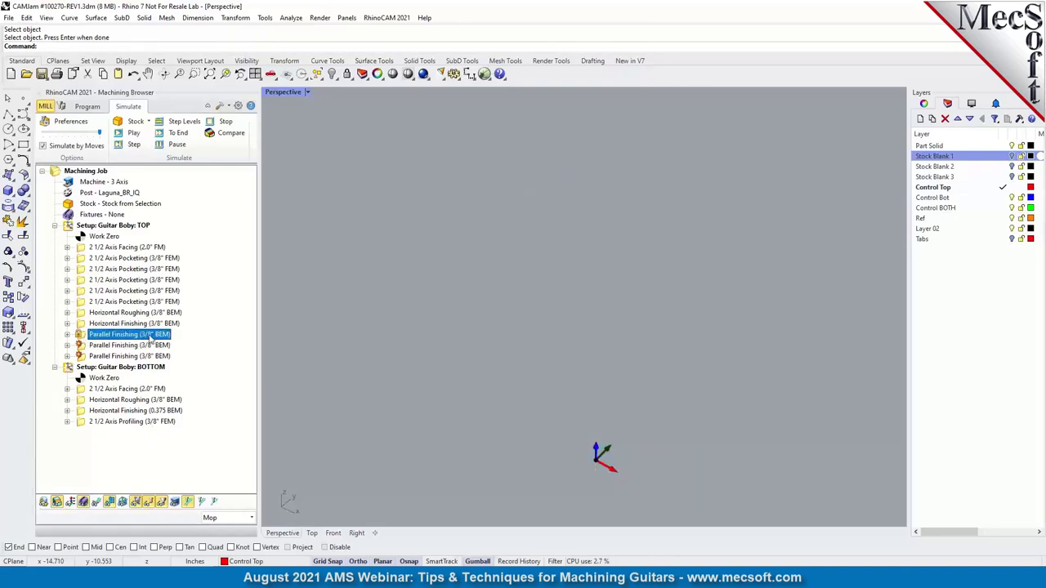
pyautogui.click(113, 324)
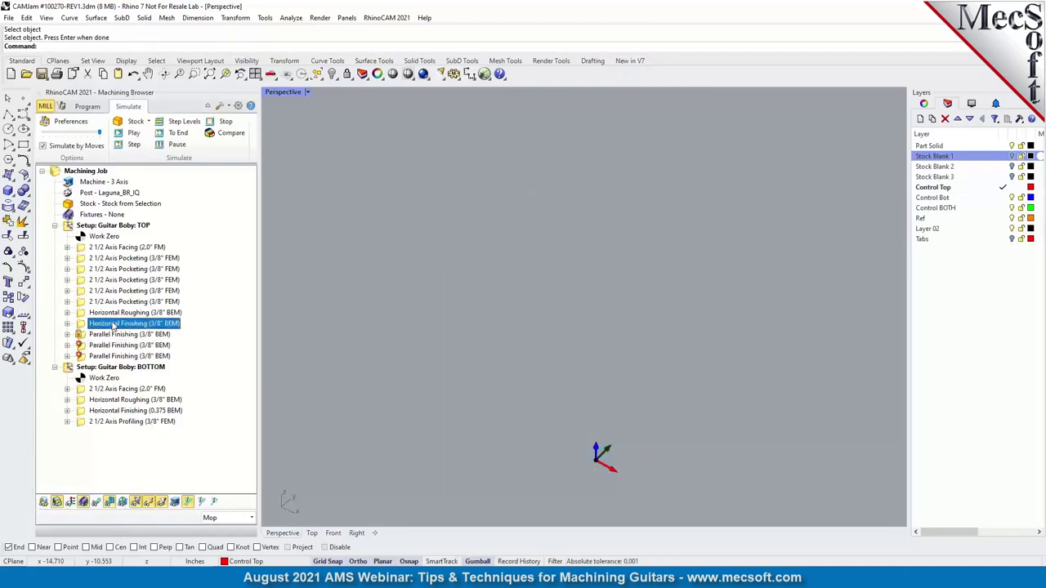
# - Check Horizontal Finishing cut levels (5% tool-diameter stepdown, bottom -0.75) and cancel without changes
pyautogui.click(92, 107)
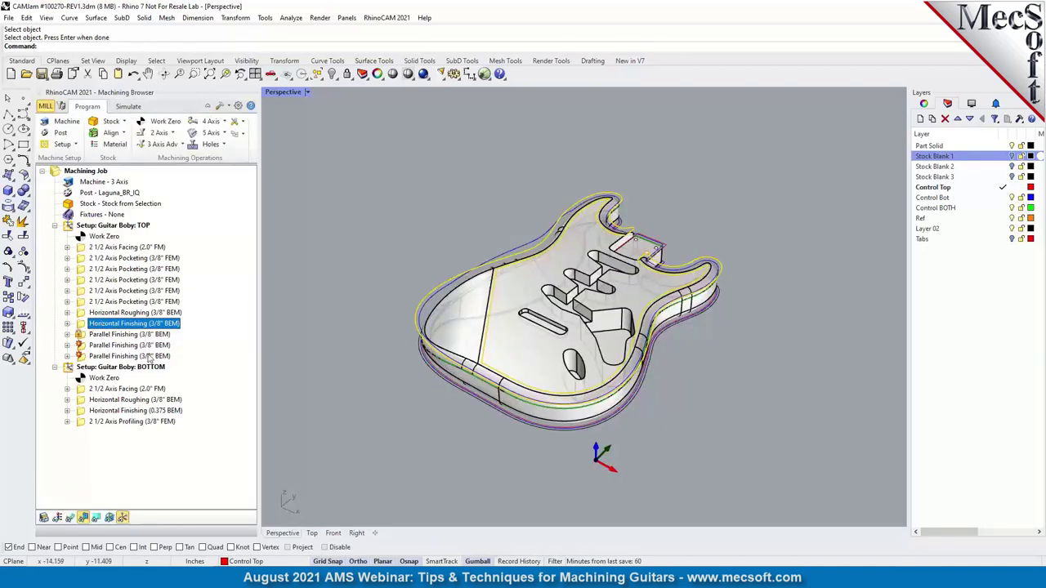
pyautogui.rightClick(84, 328)
pyautogui.click(401, 268)
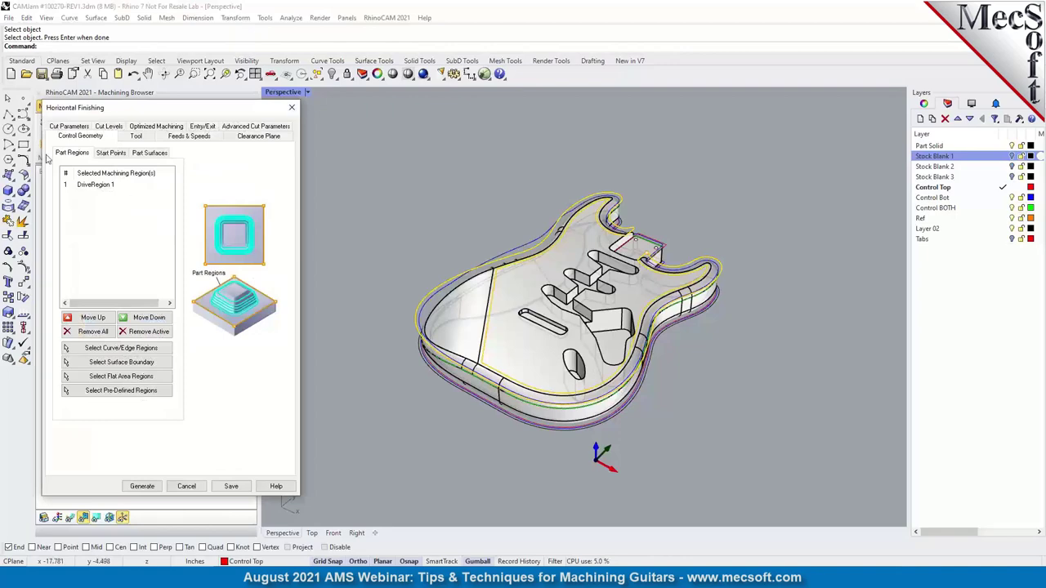
pyautogui.click(108, 126)
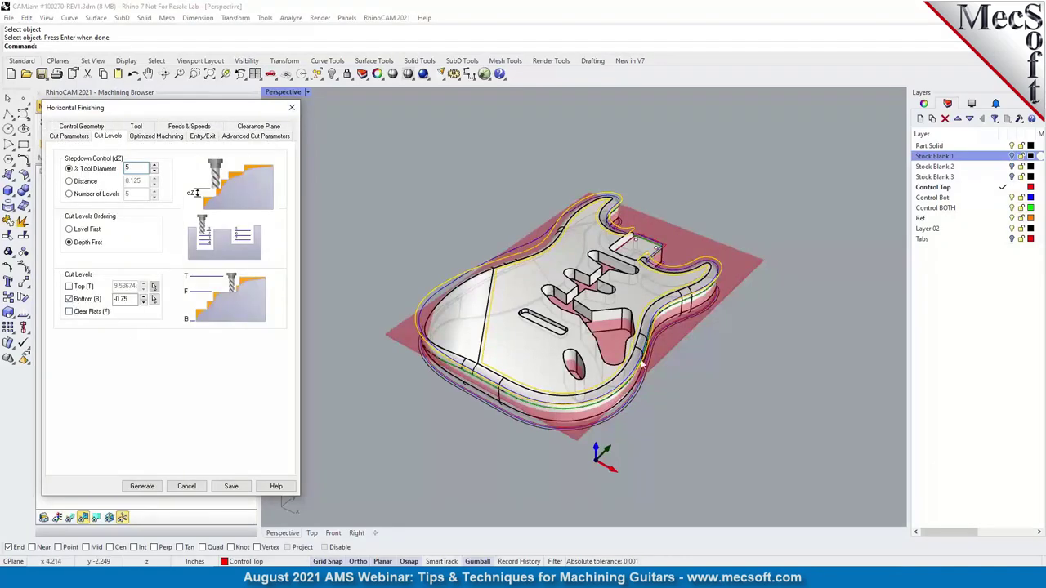
pyautogui.moveTo(642, 364); pyautogui.dragTo(656, 281, button='right')
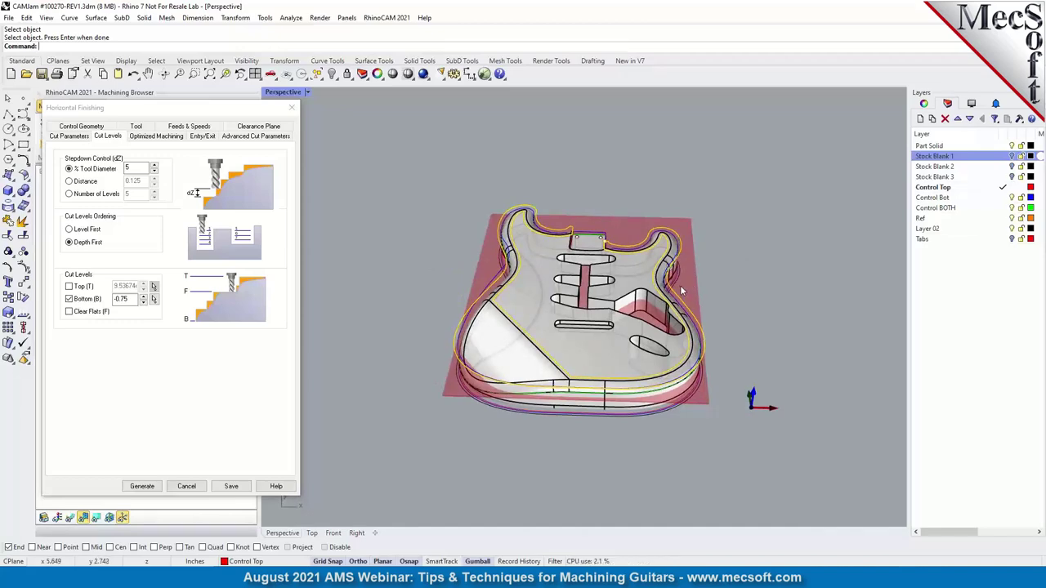
pyautogui.scroll(5, 677, 260)
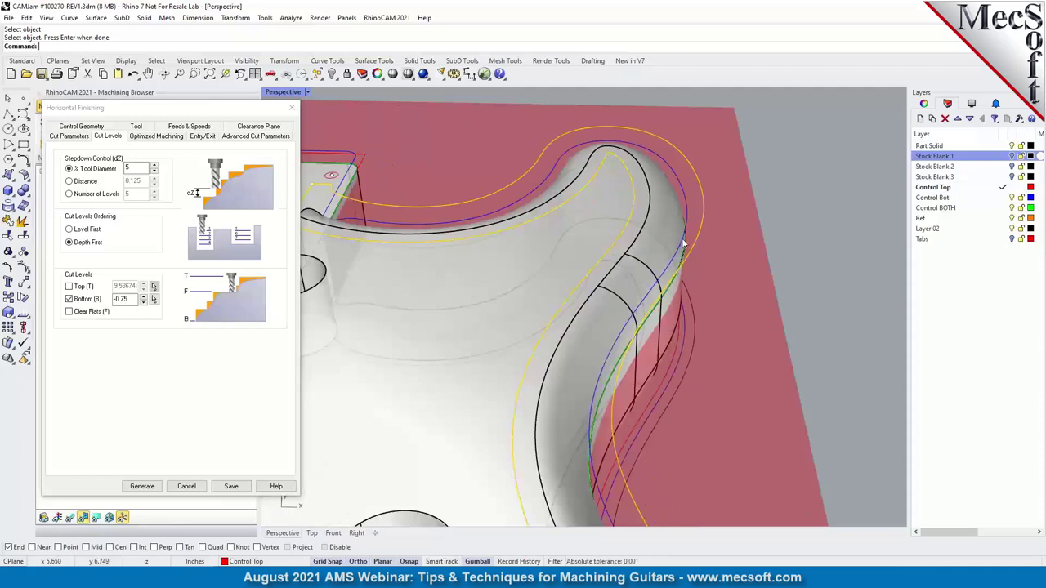
pyautogui.scroll(-3, 685, 243)
pyautogui.scroll(5, 604, 269)
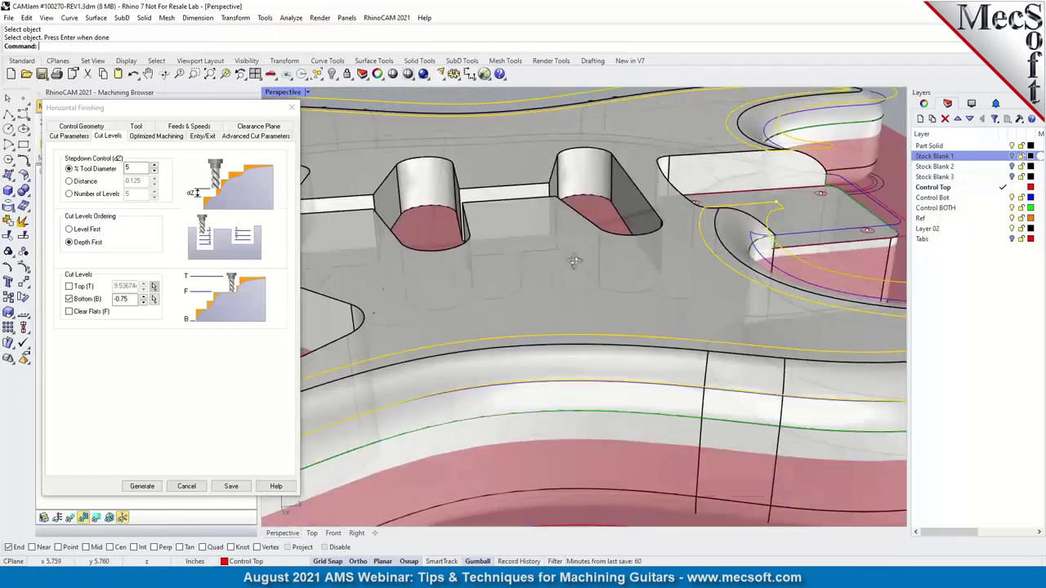
pyautogui.moveTo(575, 261); pyautogui.dragTo(655, 261, button='right')
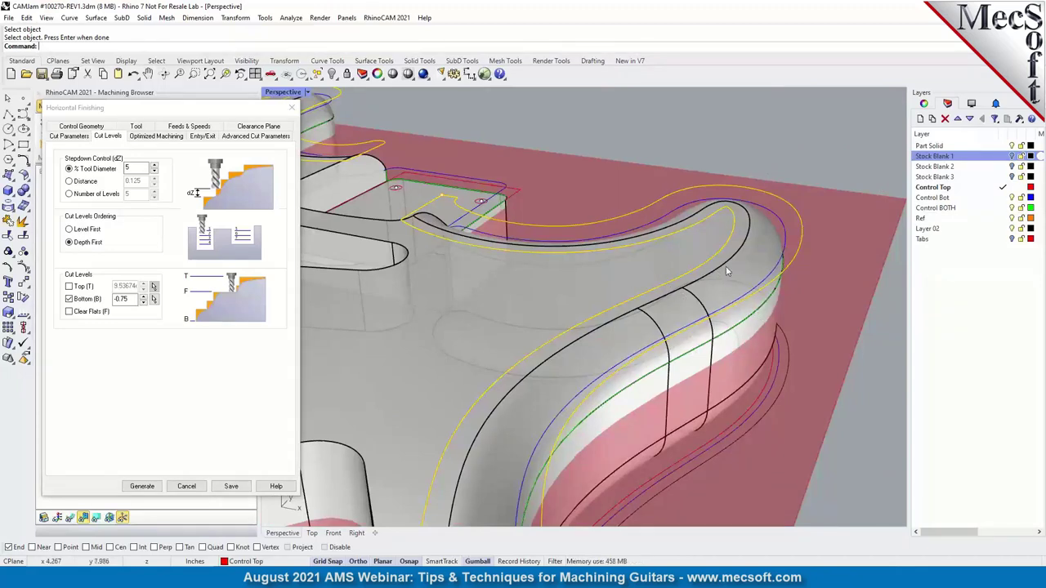
pyautogui.click(187, 487)
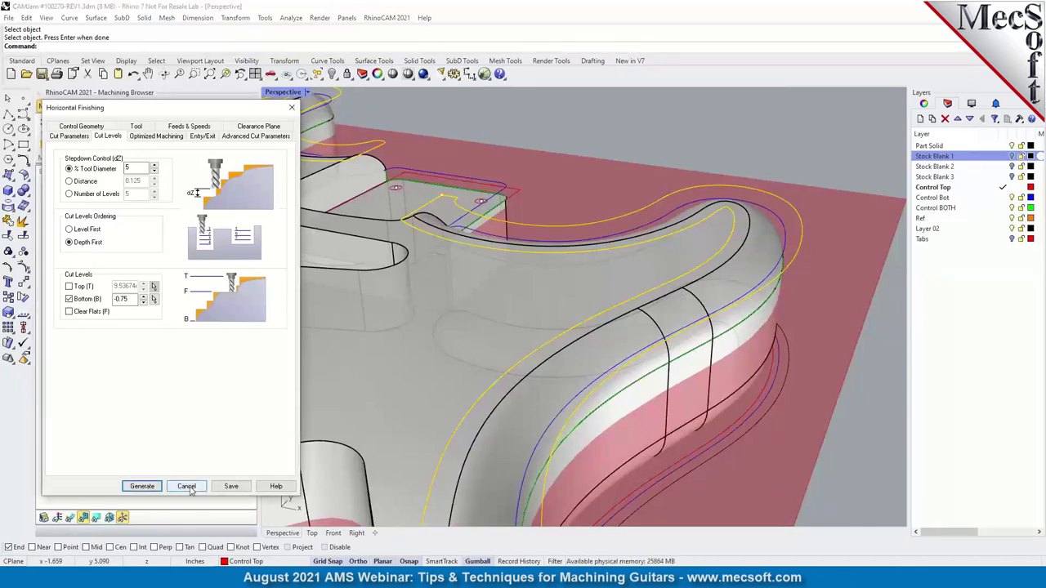
# - Show the Horizontal Finishing toolpath and orbit around the upper horn to inspect it
pyautogui.click(70, 518)
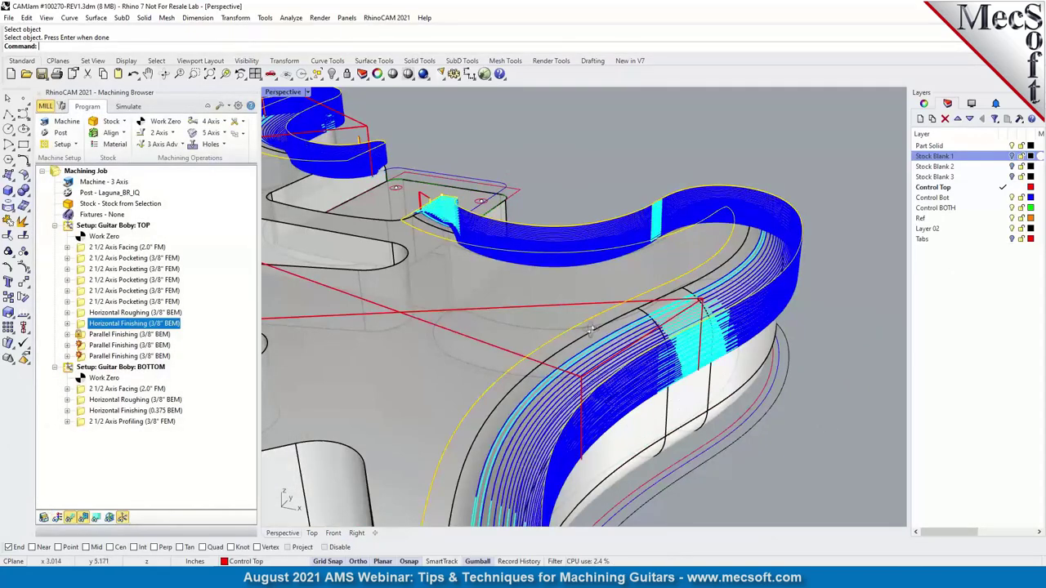
pyautogui.moveTo(590, 328); pyautogui.dragTo(502, 285, button='right')
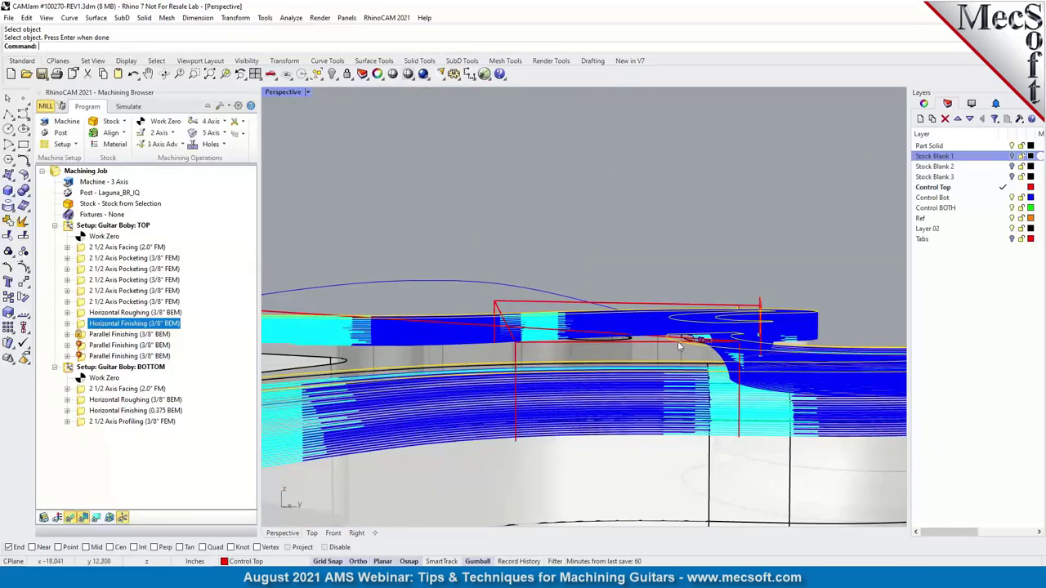
pyautogui.moveTo(678, 347); pyautogui.dragTo(748, 402, button='right')
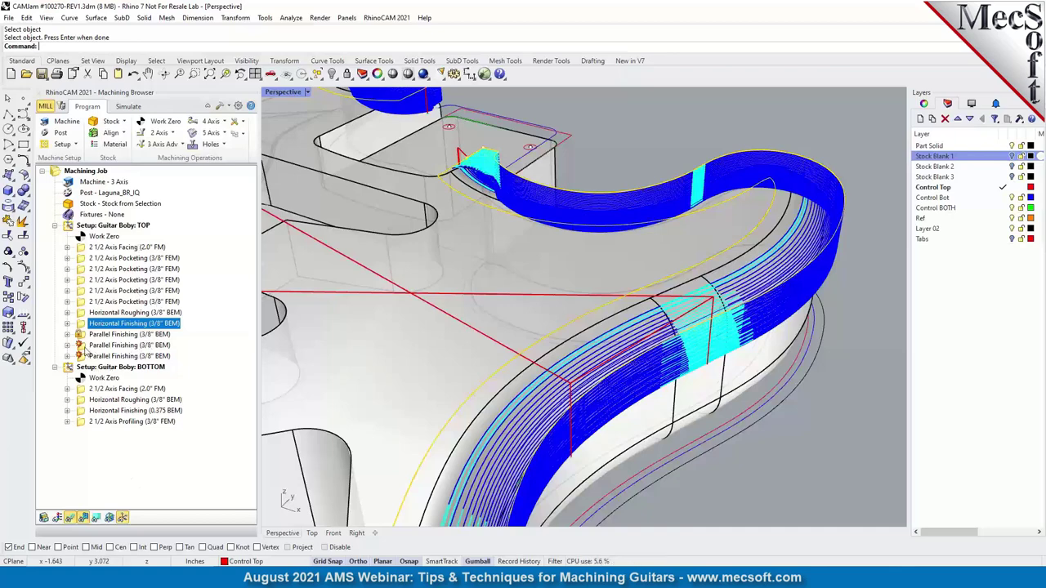
# - Show the second Parallel Finishing (3/8" BEM) toolpath and inspect its passes around the rounded edge
pyautogui.click(106, 345)
pyautogui.scroll(-5, 702, 402)
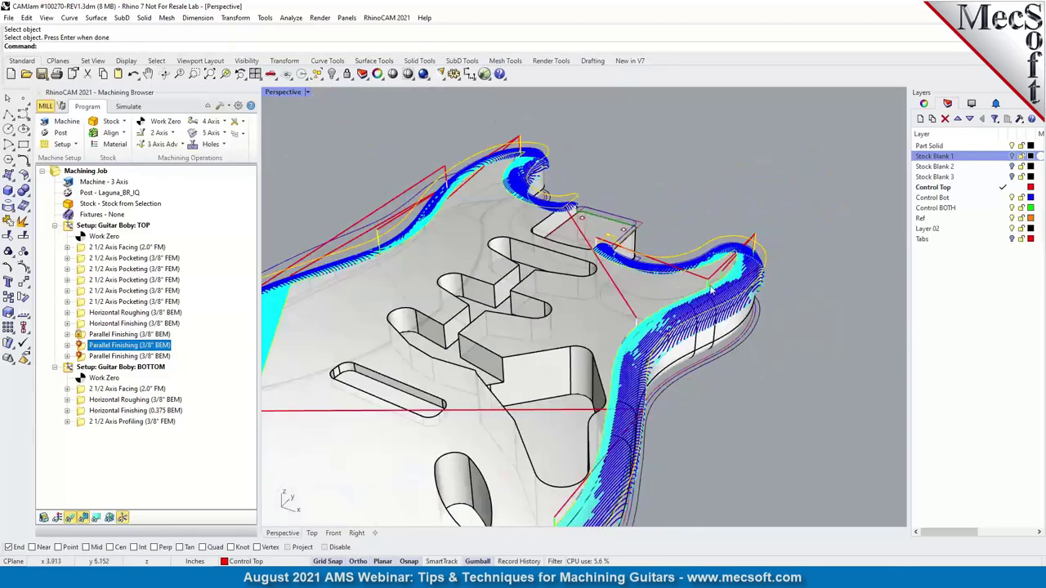
pyautogui.scroll(10, 750, 247)
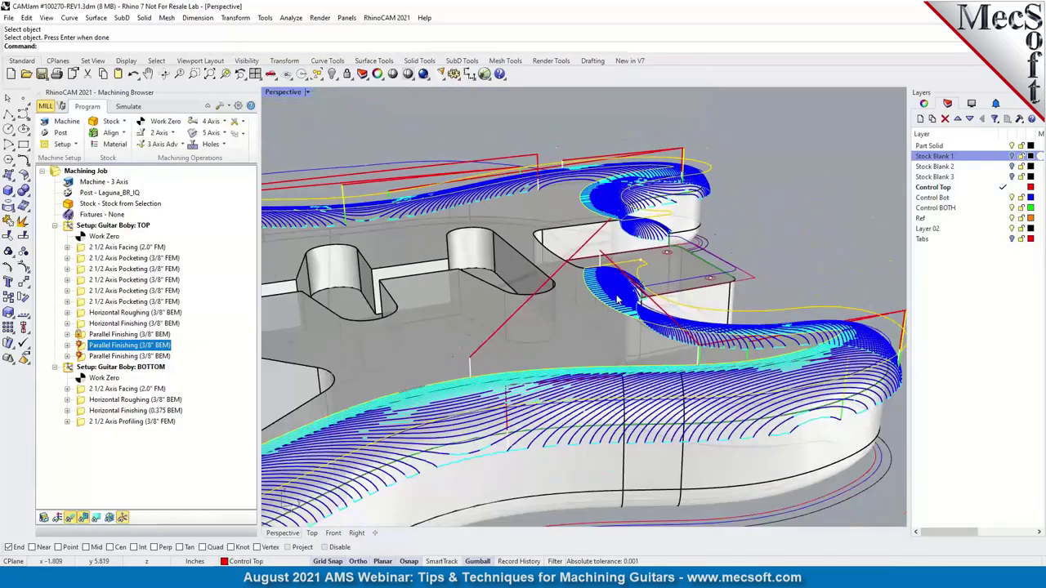
pyautogui.moveTo(618, 299); pyautogui.dragTo(546, 405, button='right')
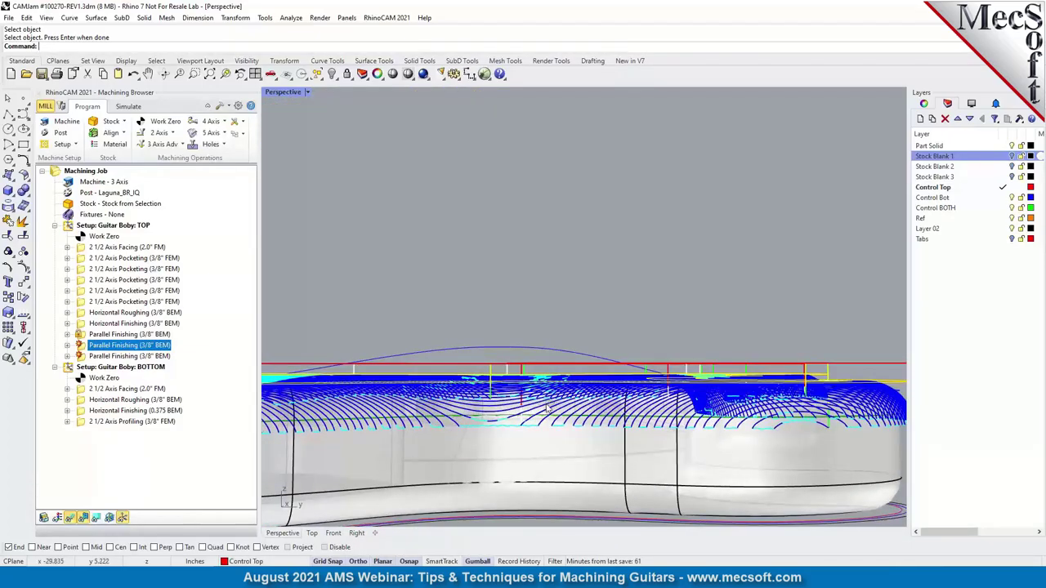
pyautogui.moveTo(529, 284); pyautogui.dragTo(672, 351, button='right')
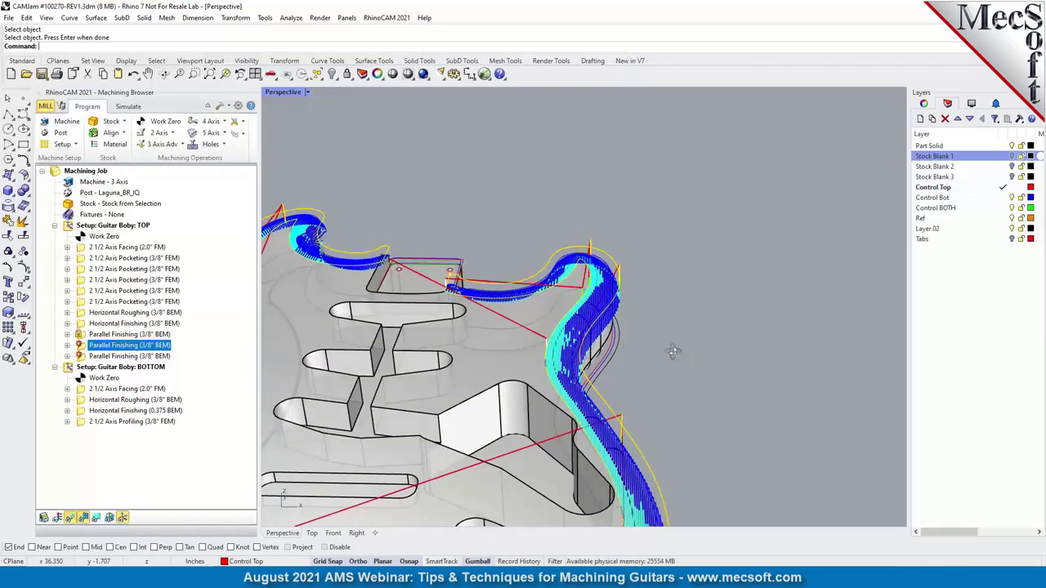
pyautogui.moveTo(673, 351); pyautogui.dragTo(518, 337, button='right')
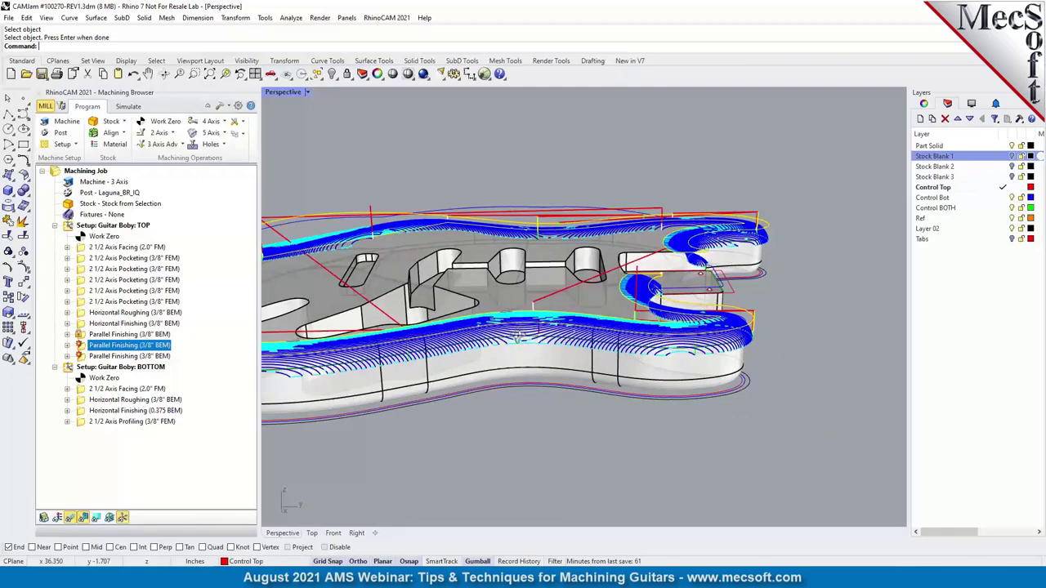
pyautogui.moveTo(517, 338); pyautogui.dragTo(729, 284, button='right')
pyautogui.scroll(2, 342, 364)
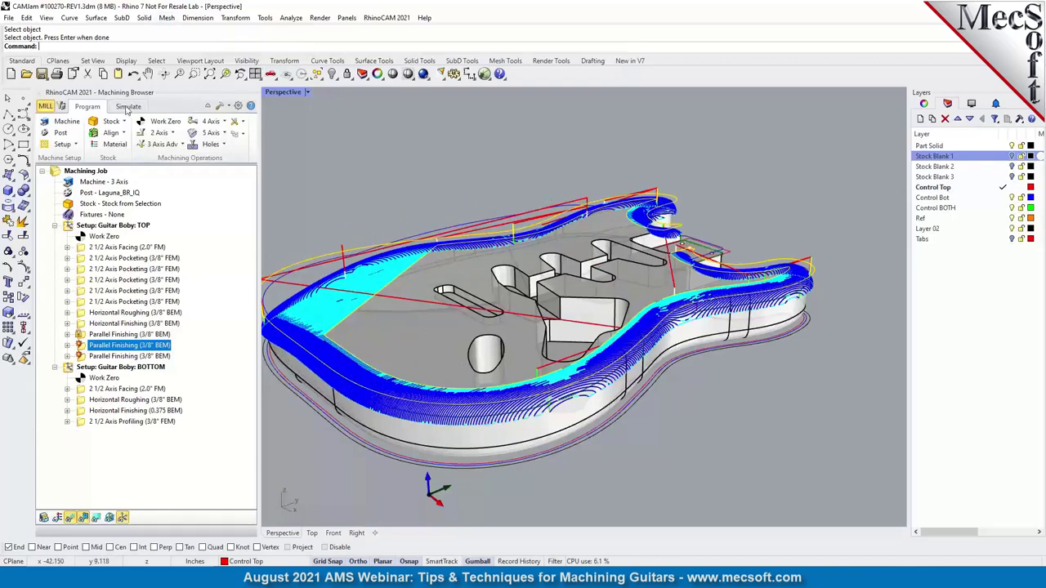
# - Simulate the second Parallel Finishing (3/8" BEM) pass rounding the stock's guitar-outline edge
pyautogui.click(128, 107)
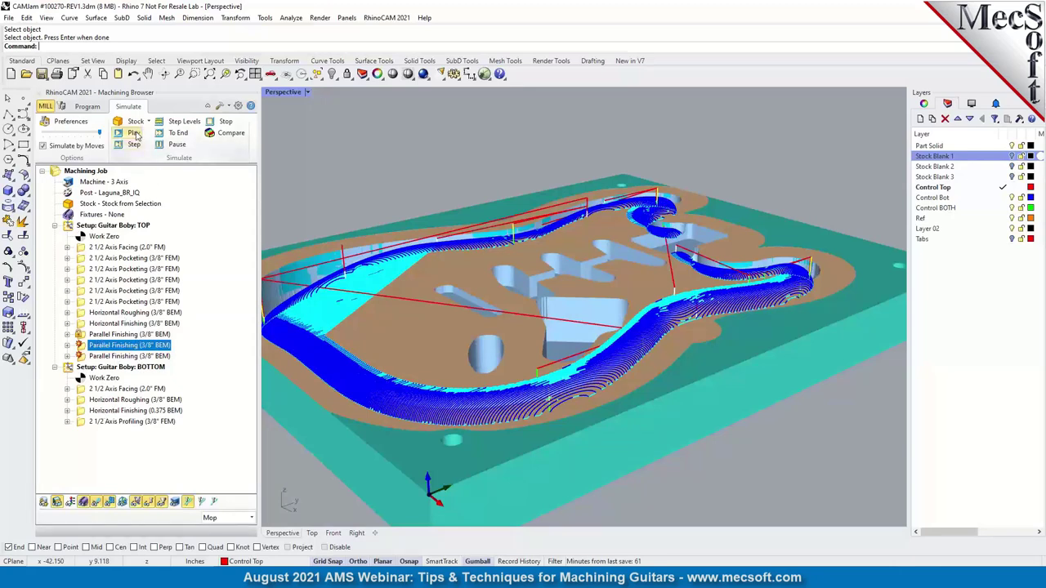
pyautogui.click(134, 133)
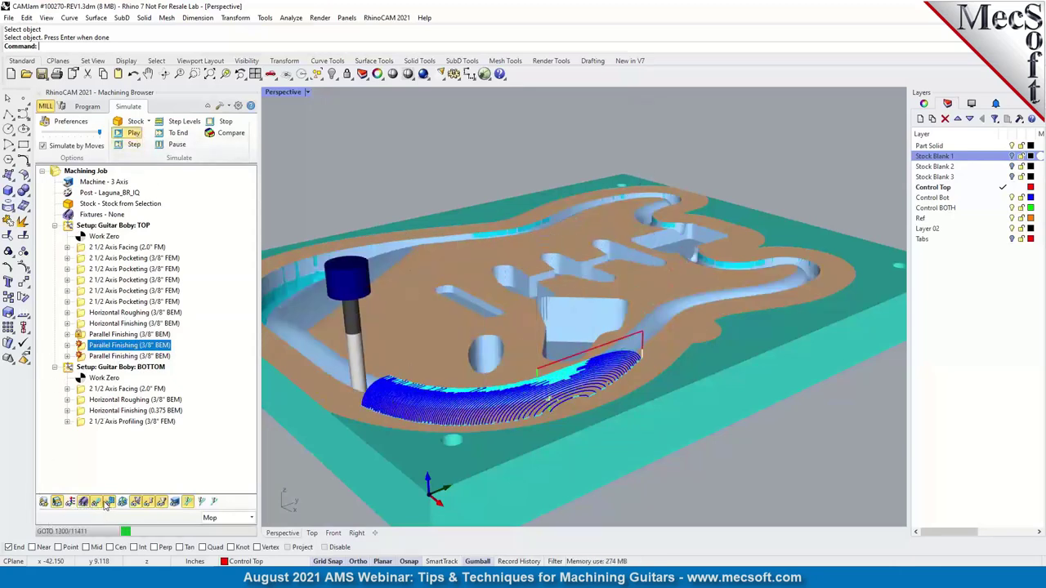
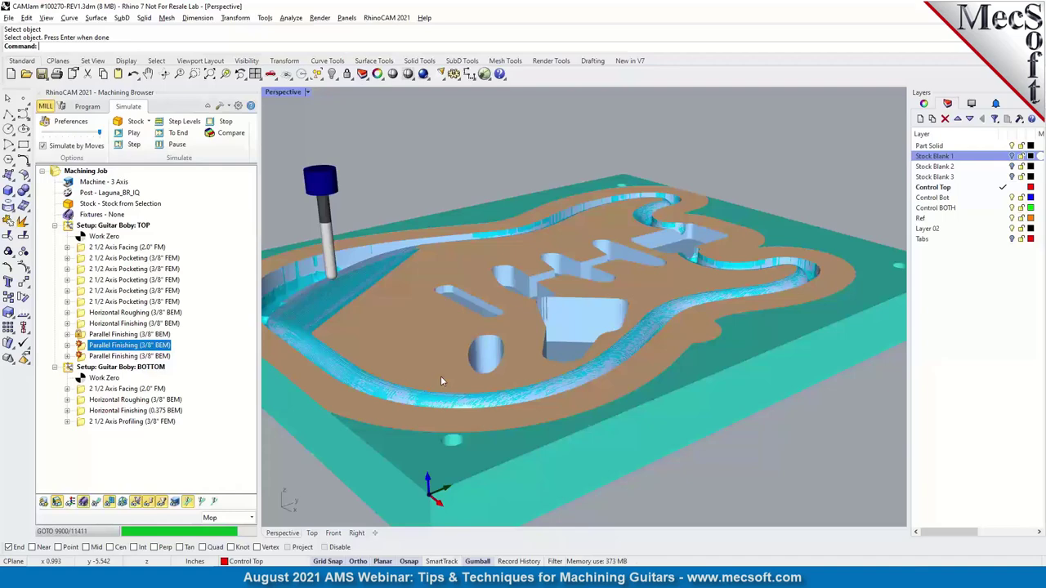
# - Switch to the NECK BACK.3dm window and deselect the neck model
pyautogui.hotkey('alt', 'Tab')
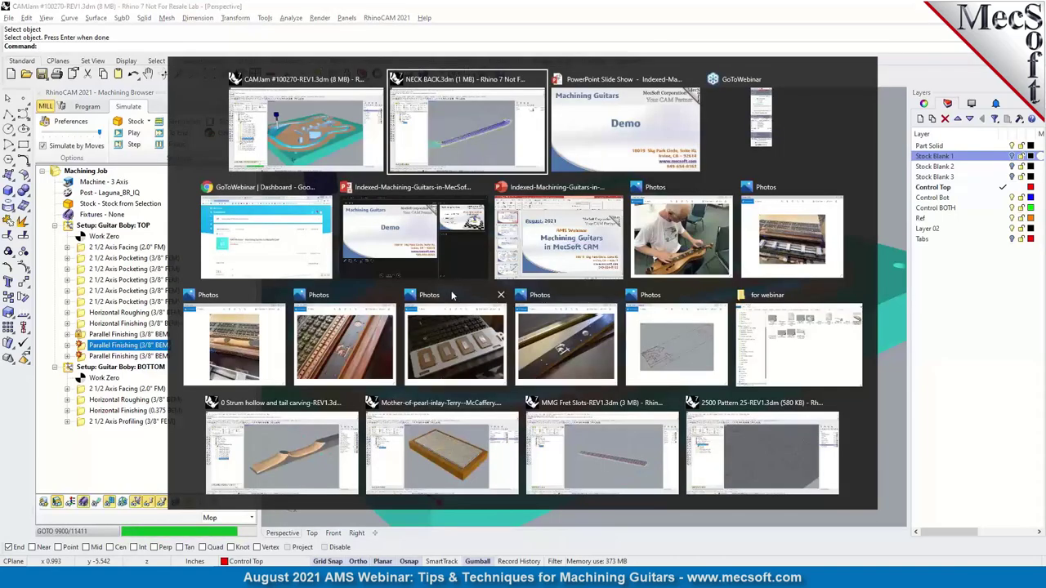
pyautogui.click(487, 130)
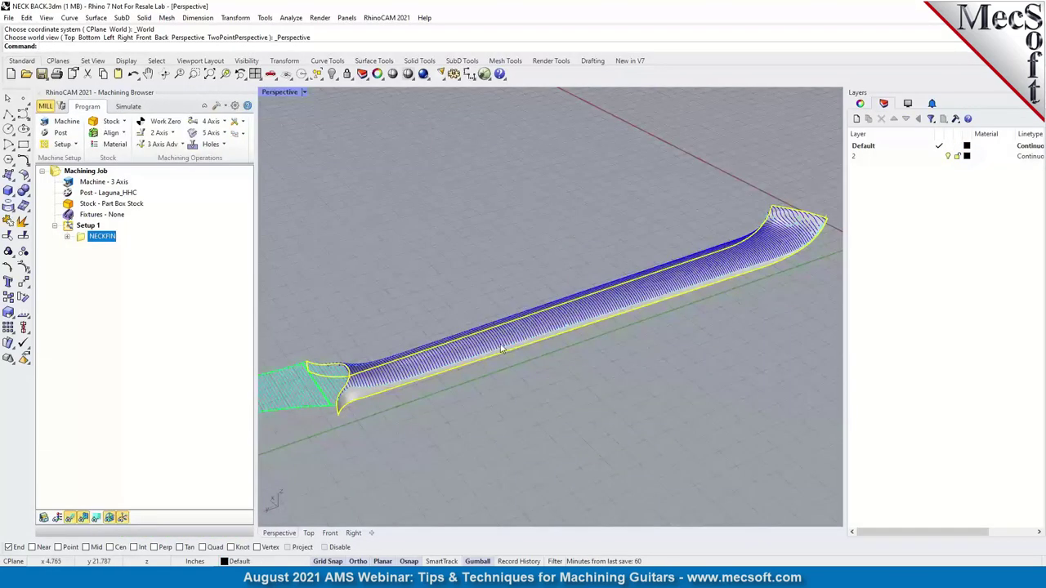
pyautogui.click(528, 232)
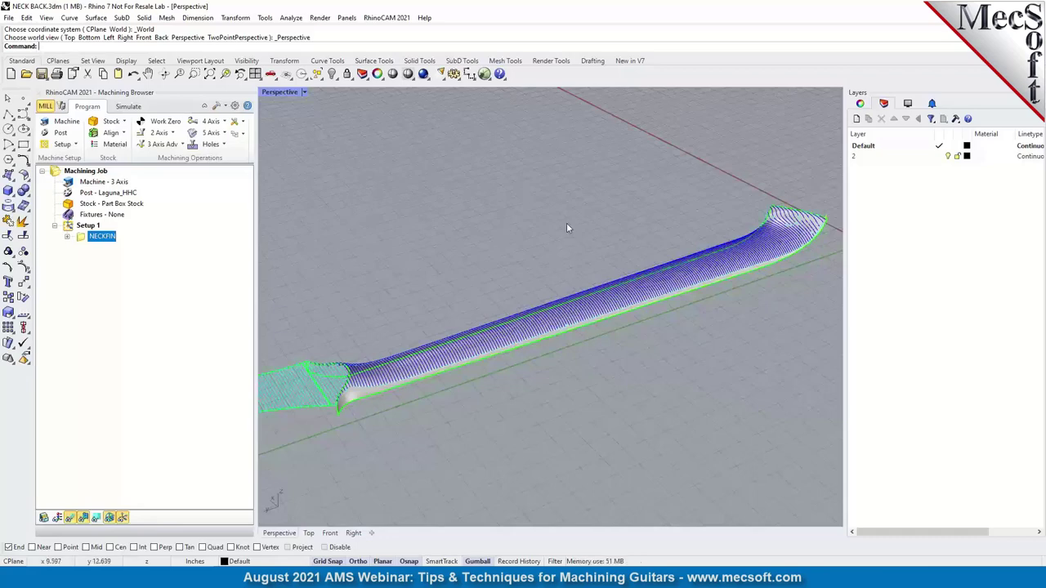
# - Orbit and zoom around the NECKFIN toolpath, ending on a low end-on view of the neck
pyautogui.moveTo(566, 228); pyautogui.dragTo(514, 267, button='right')
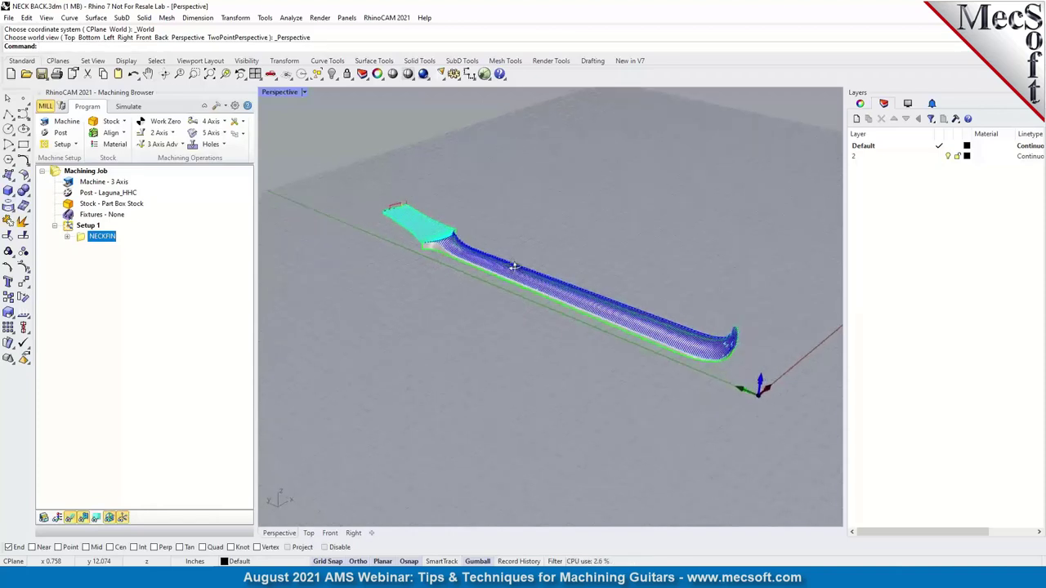
pyautogui.moveTo(514, 267); pyautogui.dragTo(318, 277, button='right')
pyautogui.scroll(-2, 317, 275)
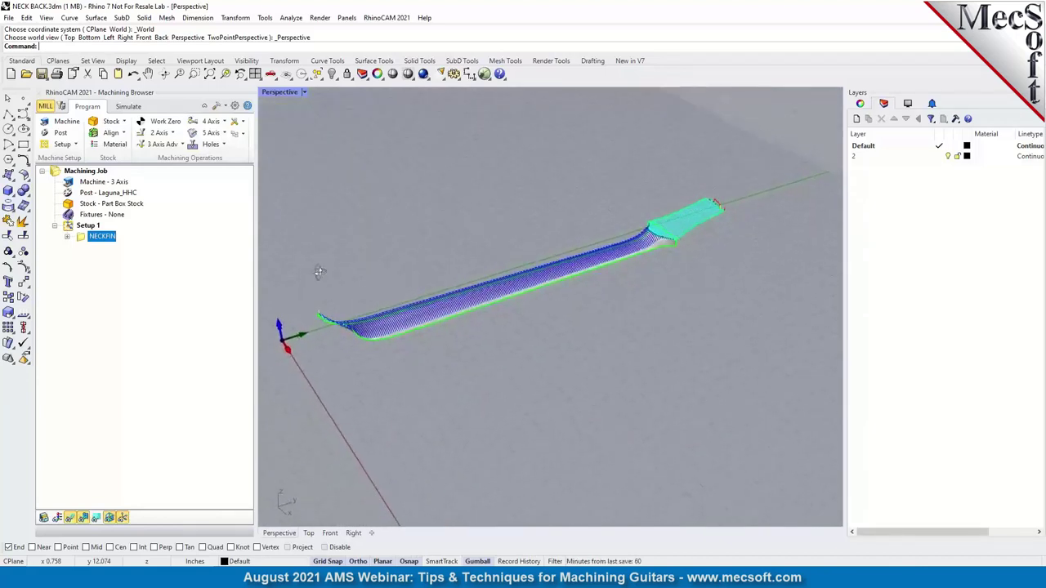
pyautogui.scroll(5, 377, 313)
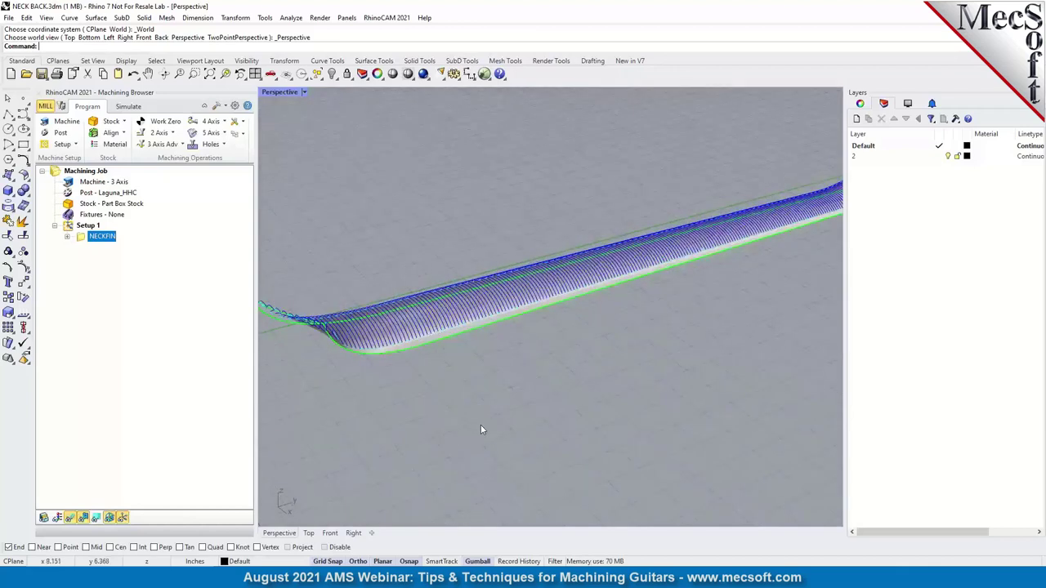
pyautogui.scroll(-3, 436, 327)
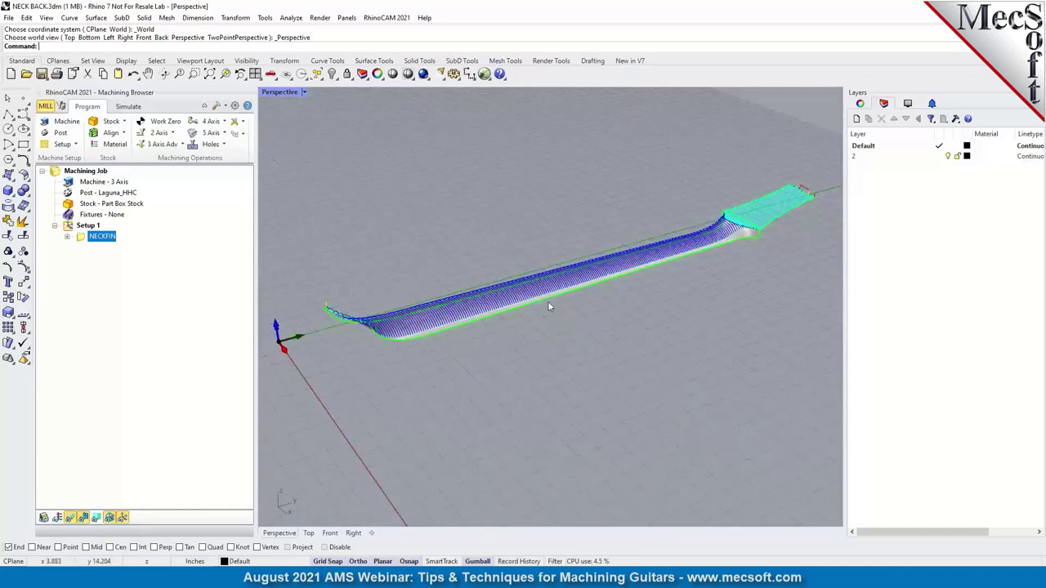
pyautogui.scroll(3, 384, 317)
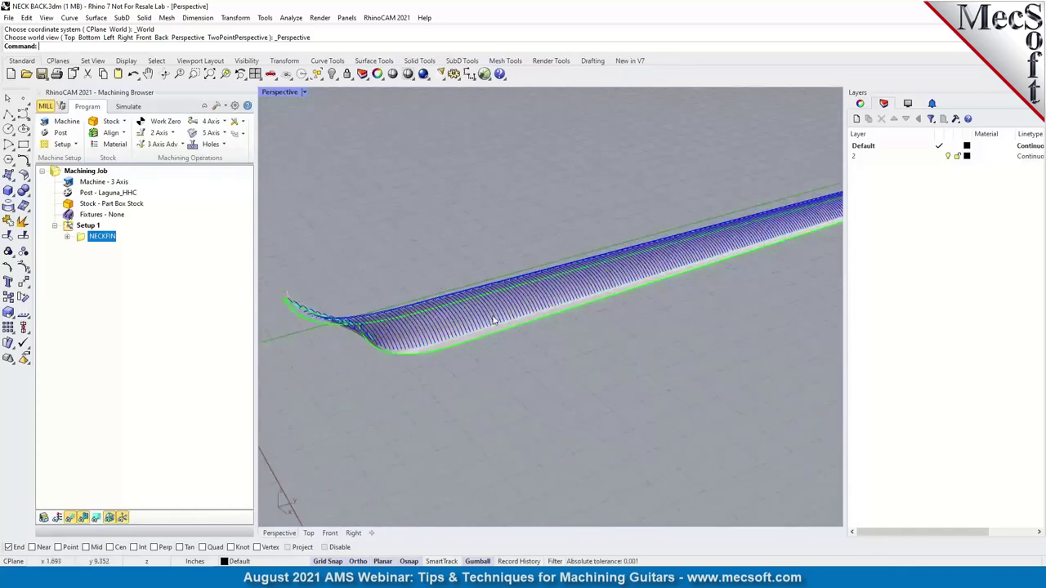
pyautogui.moveTo(459, 341); pyautogui.dragTo(467, 316, button='right')
pyautogui.scroll(5, 628, 223)
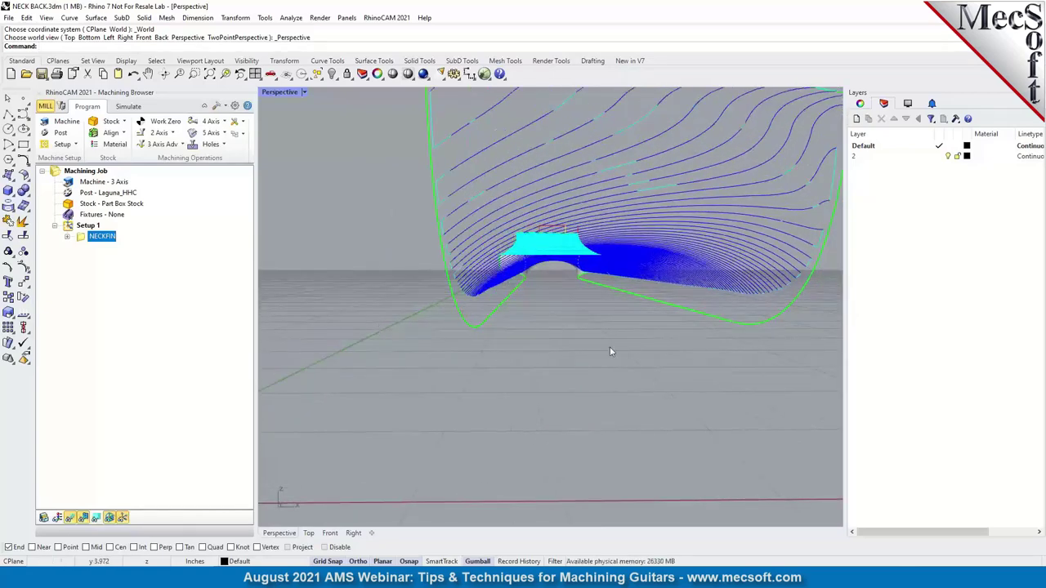
# - Orbit along the toolpath-covered neck, then switch to the four-viewport Top, Front, Right and Perspective layout
pyautogui.moveTo(608, 344); pyautogui.dragTo(472, 329, button='right')
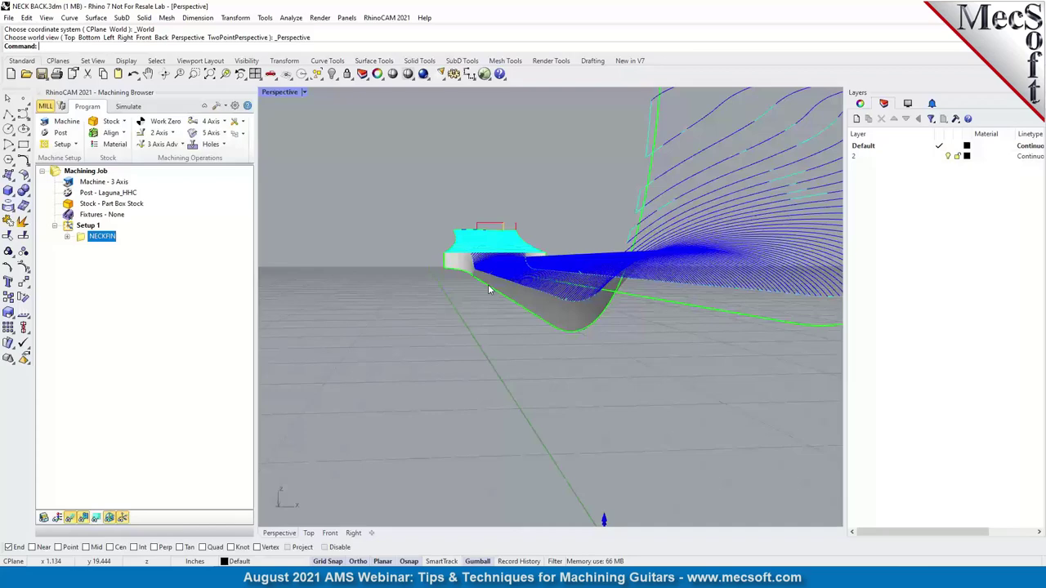
pyautogui.moveTo(618, 295); pyautogui.dragTo(631, 242, button='right')
pyautogui.scroll(-2, 641, 242)
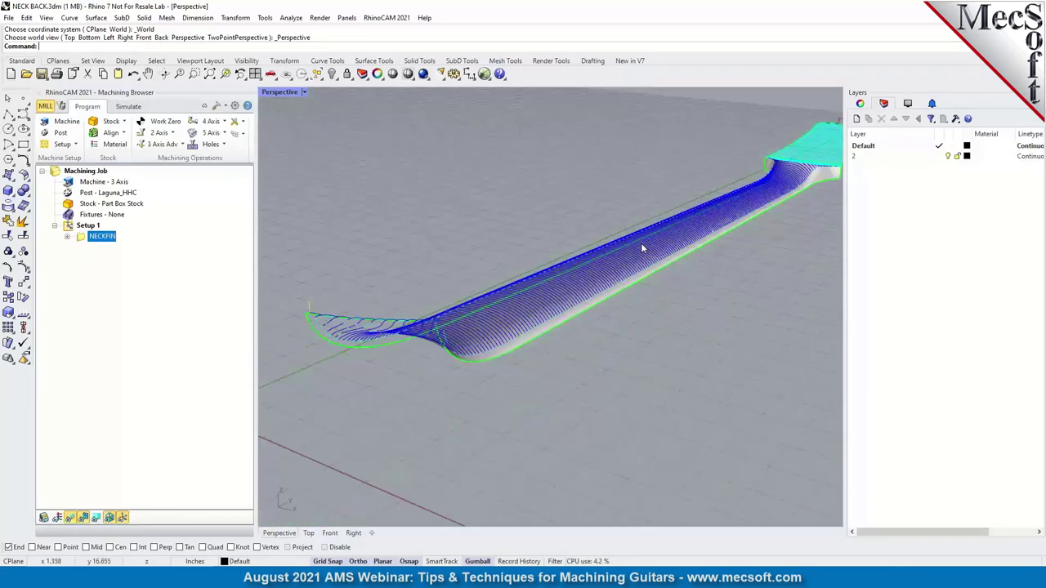
pyautogui.scroll(-1, 640, 243)
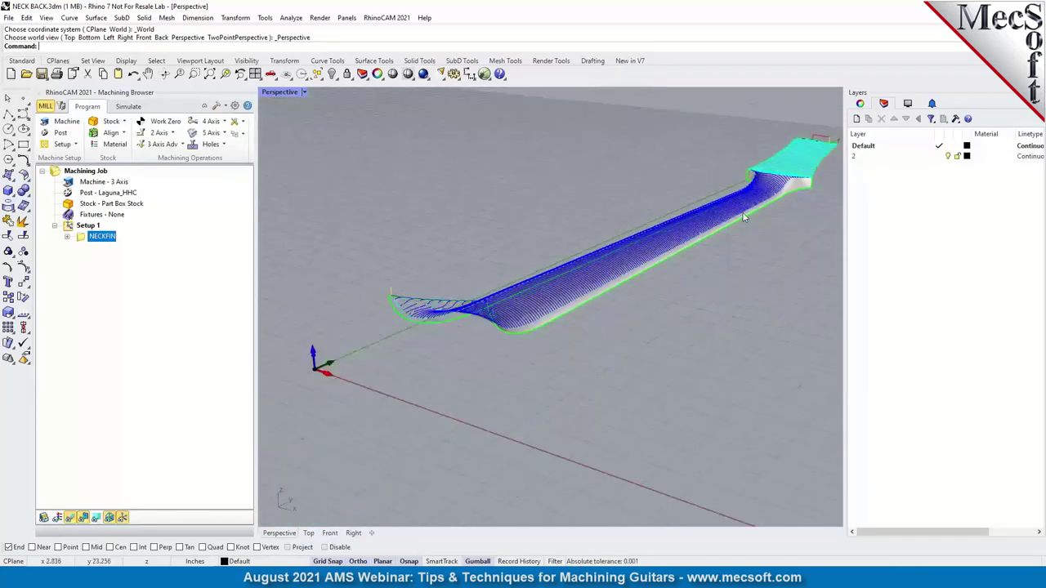
pyautogui.scroll(2, 736, 204)
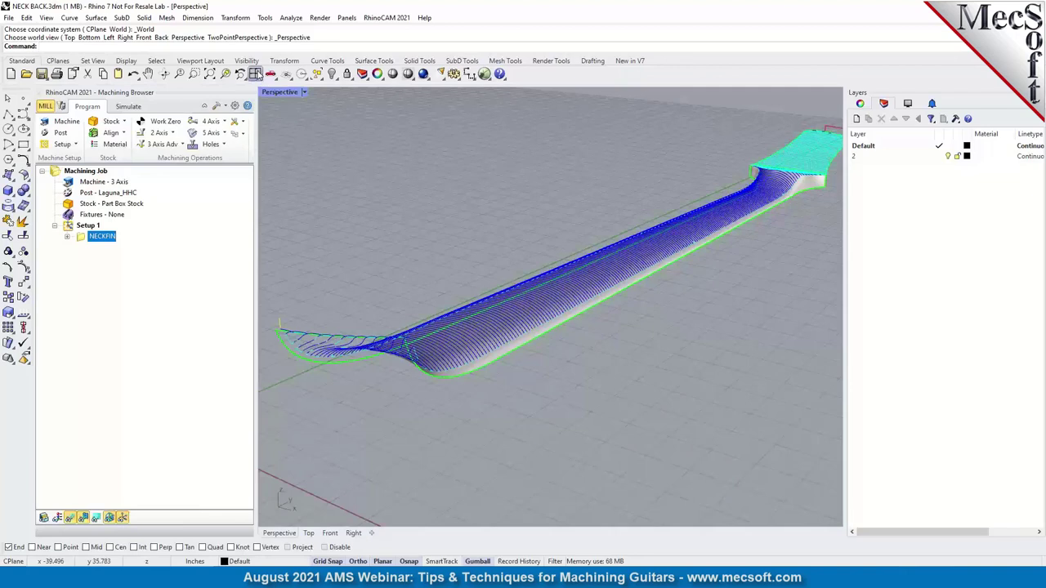
pyautogui.click(255, 74)
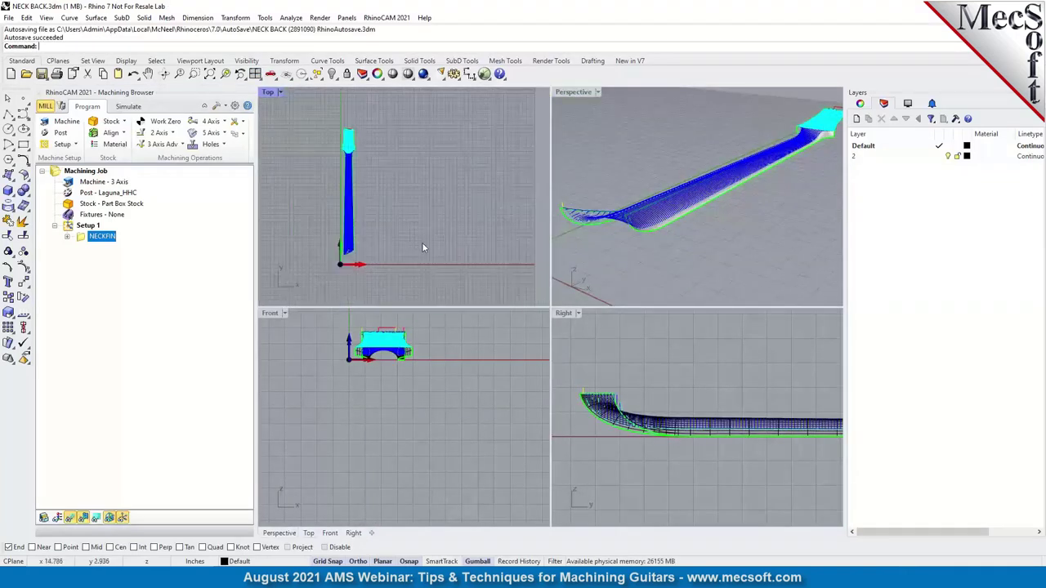
# - Enlarge and zoom the Top viewport at the expense of the Front view
pyautogui.moveTo(387, 310); pyautogui.dragTo(404, 421)
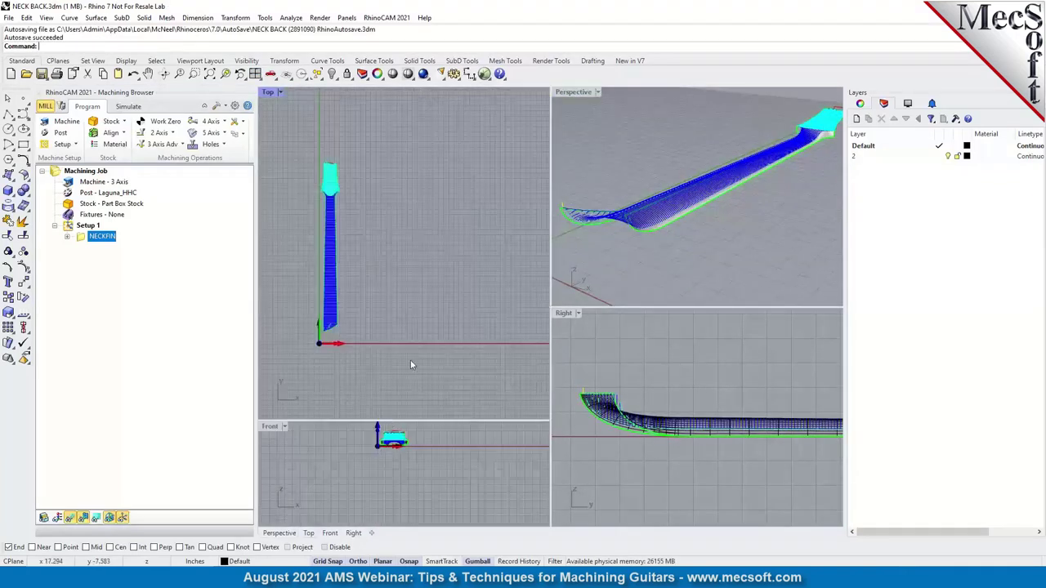
pyautogui.scroll(1, 298, 305)
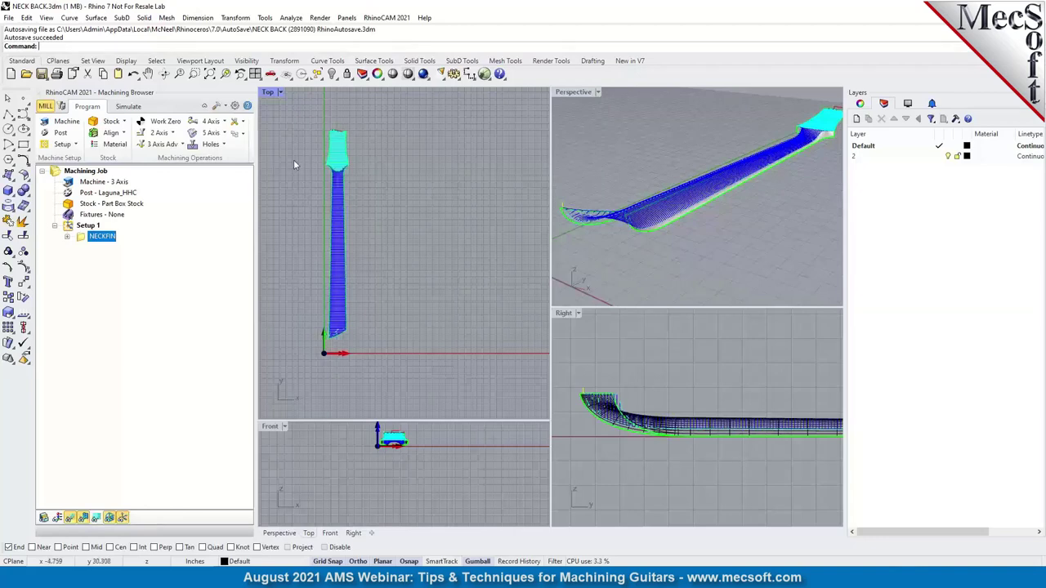
pyautogui.scroll(1, 294, 163)
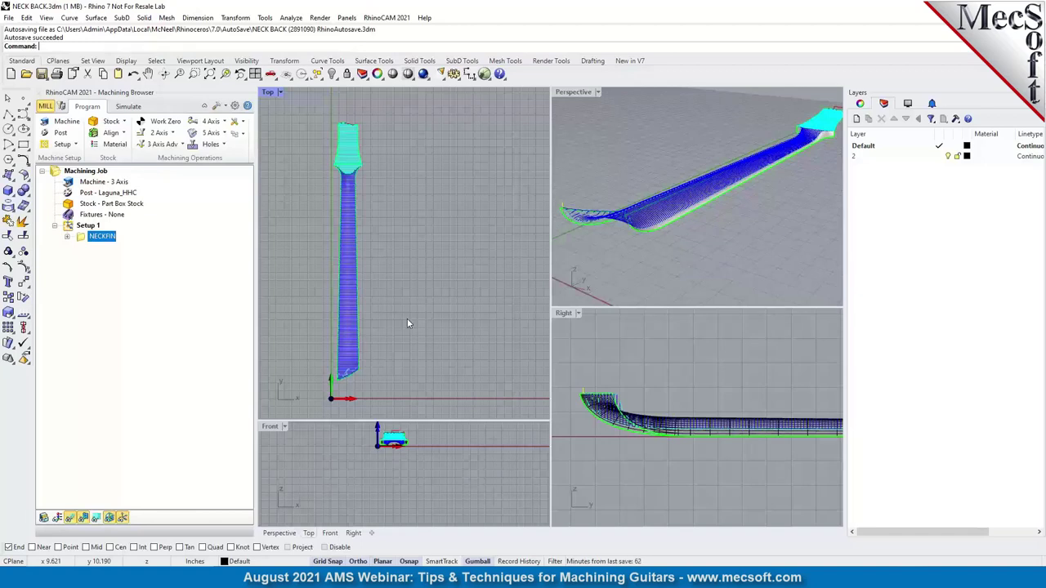
# - Draw a corner-to-corner plane from the origin past the headstock, then maximize the Perspective view
pyautogui.click(97, 18)
pyautogui.moveTo(106, 31)
pyautogui.click(247, 31)
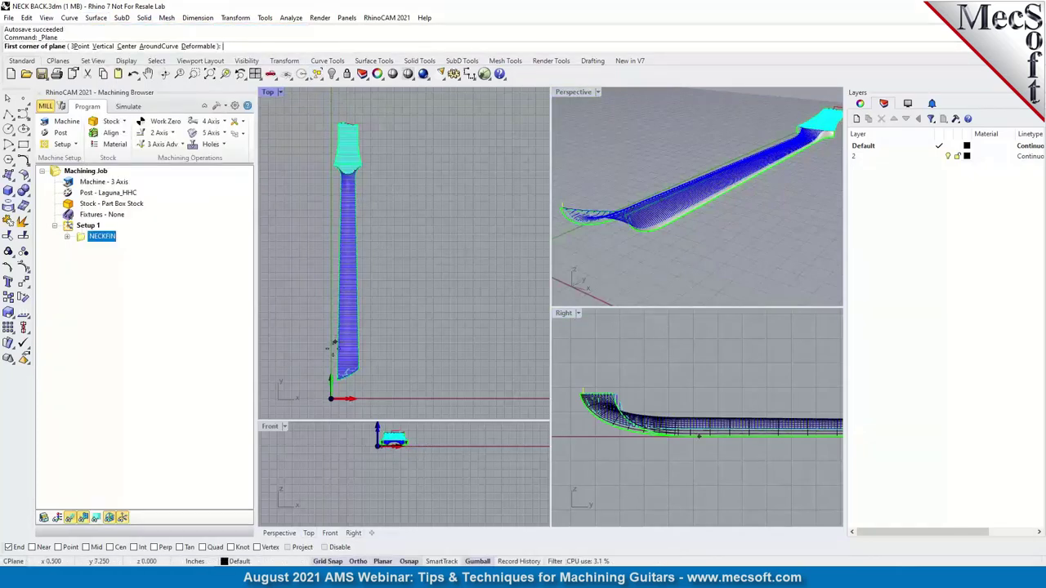
pyautogui.click(316, 400)
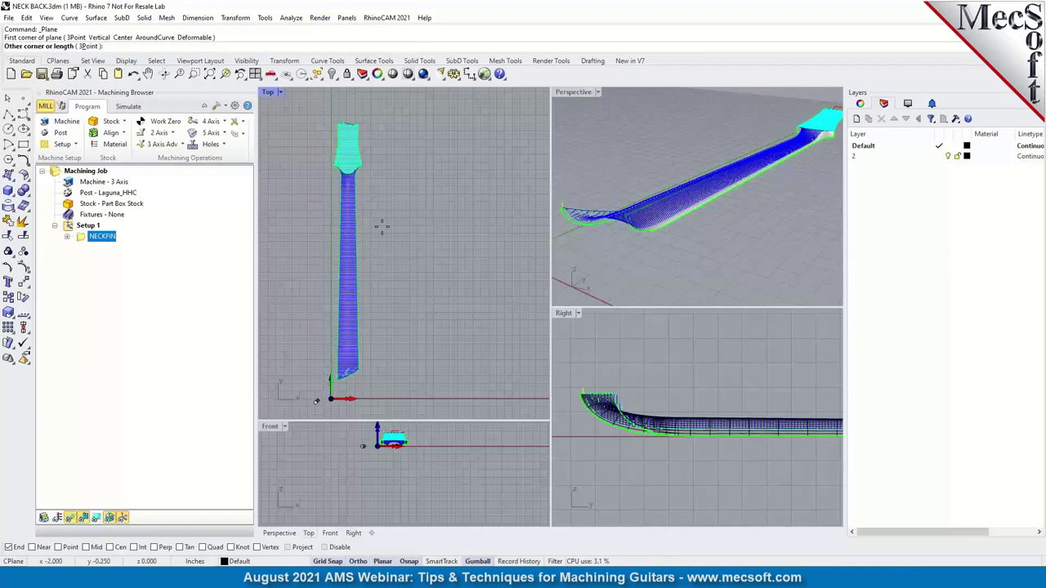
pyautogui.click(386, 106)
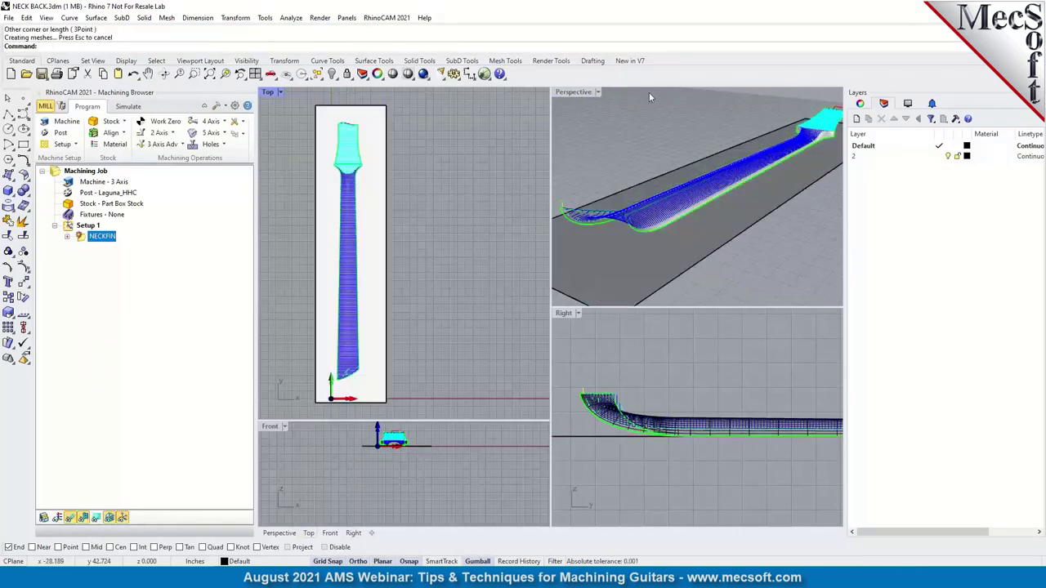
pyautogui.doubleClick(580, 94)
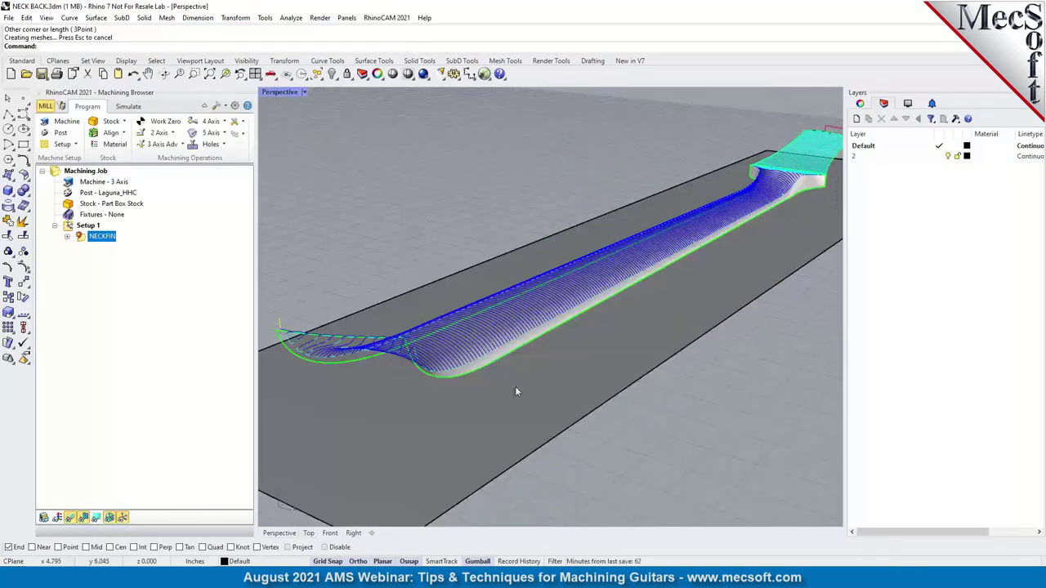
pyautogui.moveTo(515, 392); pyautogui.dragTo(641, 349, button='right')
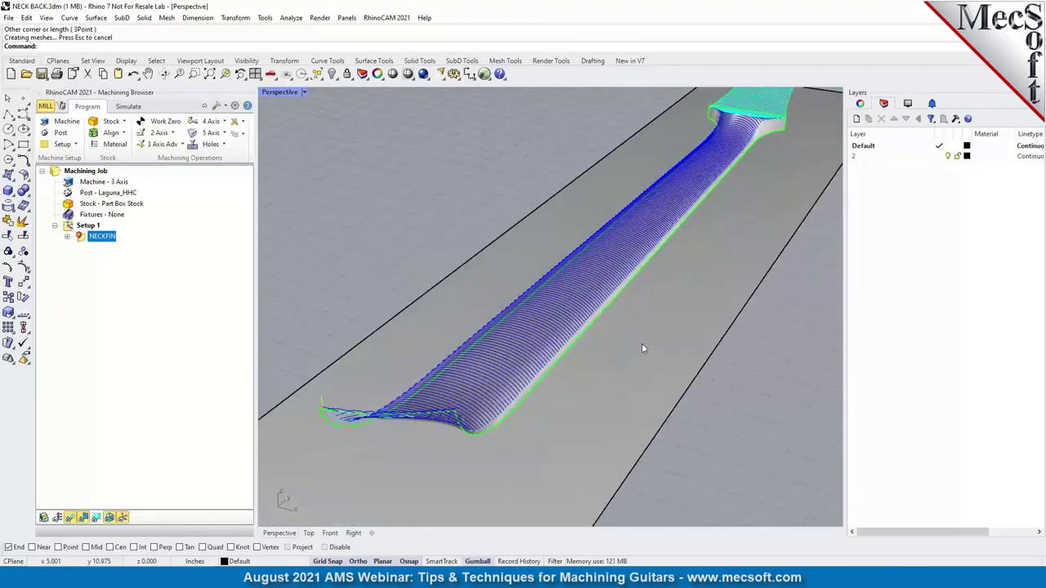
# - Regenerate NECKFIN, cancel the Parallel Finishing dialog, and reframe the neck over the plane
pyautogui.rightClick(103, 237)
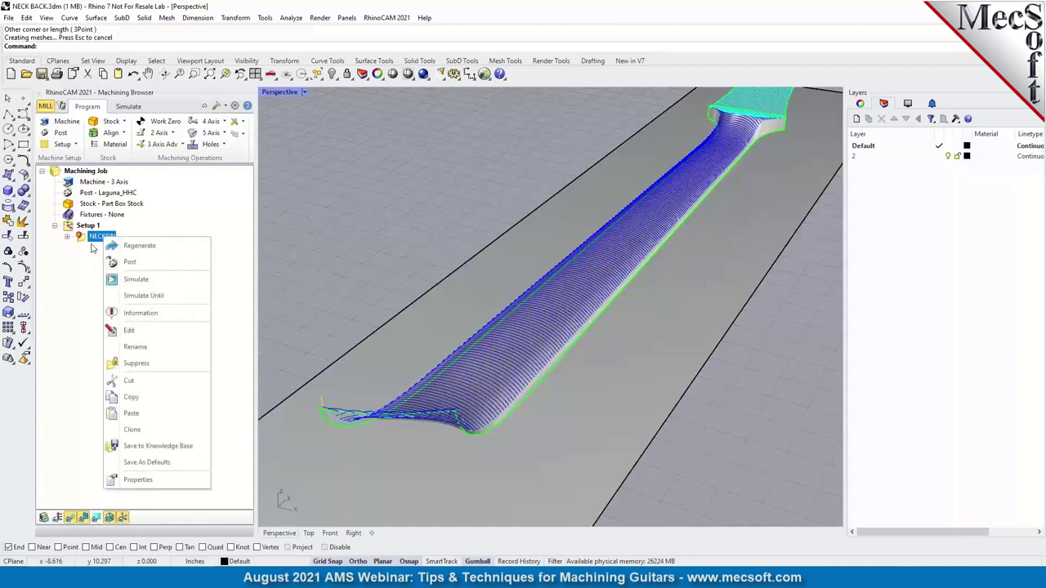
pyautogui.click(155, 247)
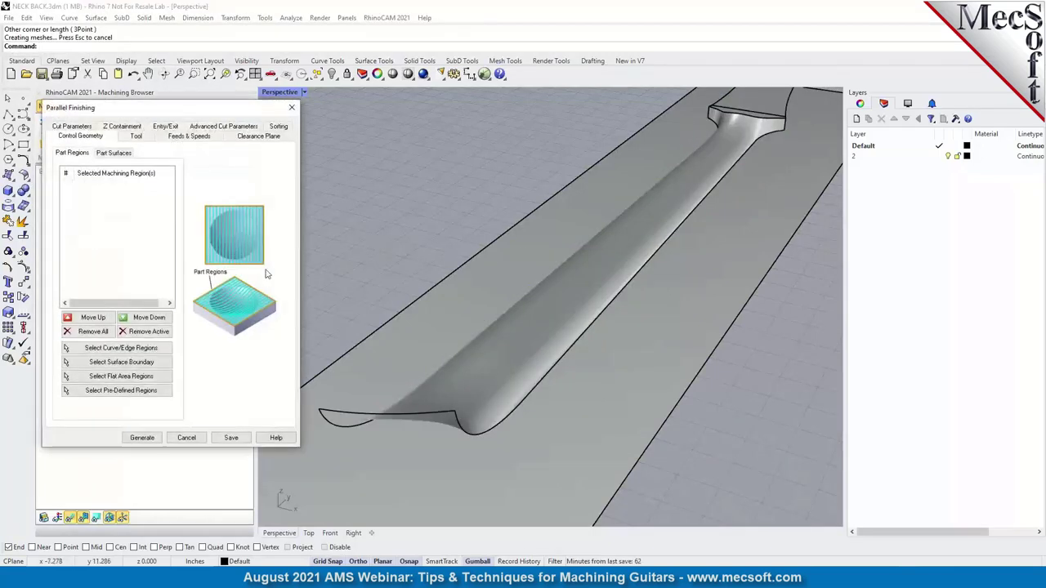
pyautogui.click(186, 437)
pyautogui.scroll(-3, 619, 325)
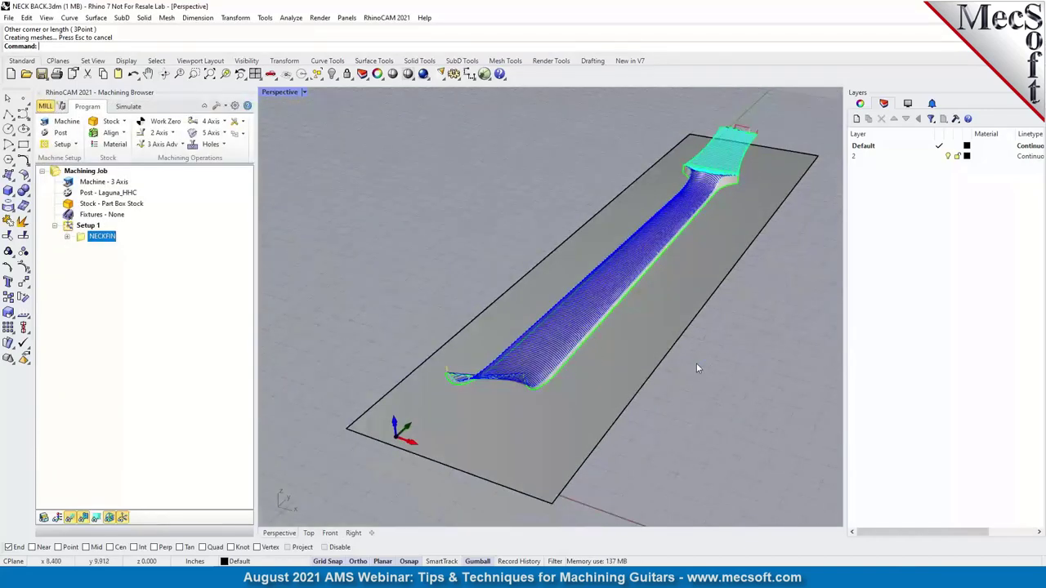
pyautogui.moveTo(695, 367); pyautogui.dragTo(621, 375, button='right')
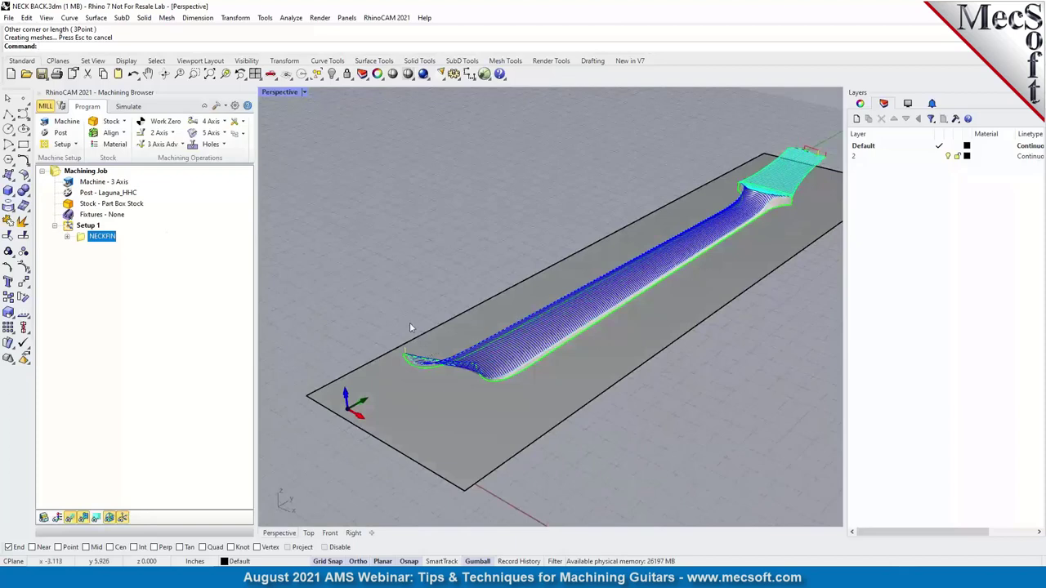
pyautogui.scroll(-2, 391, 314)
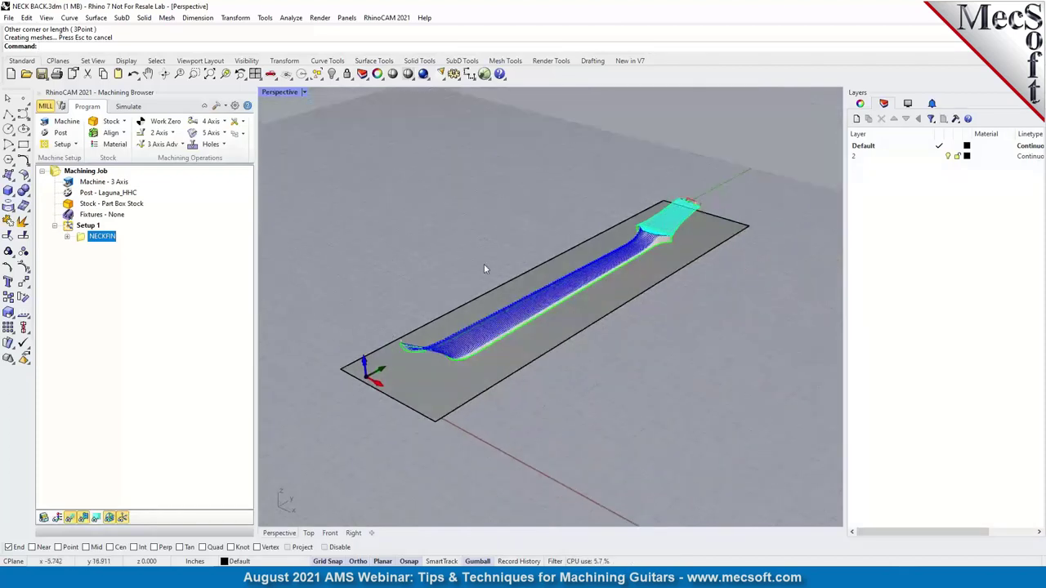
pyautogui.scroll(3, 483, 268)
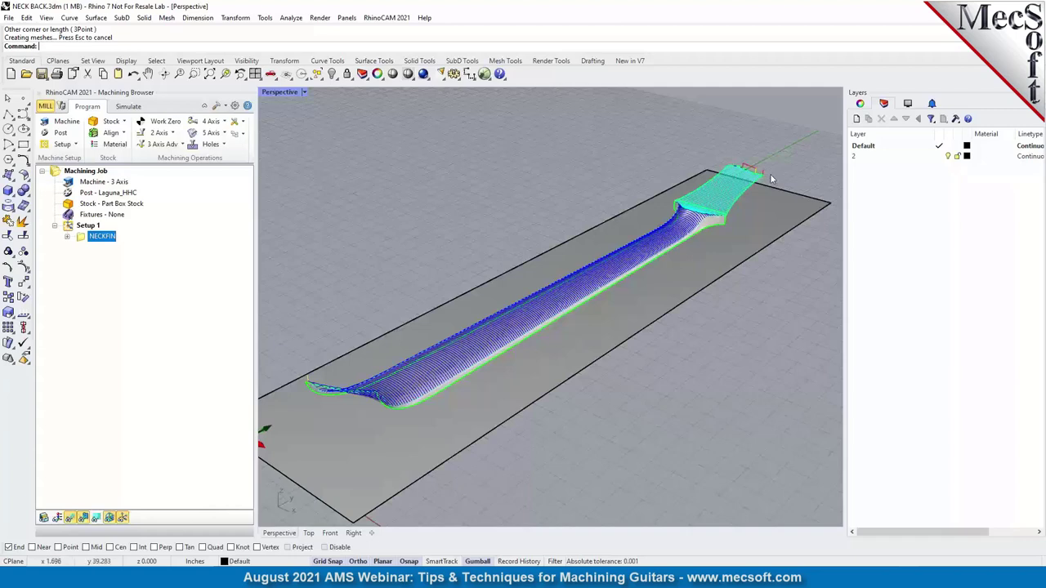
# - Hide the toolpath display, select Setup 1, and show the four-viewport layout
pyautogui.click(70, 518)
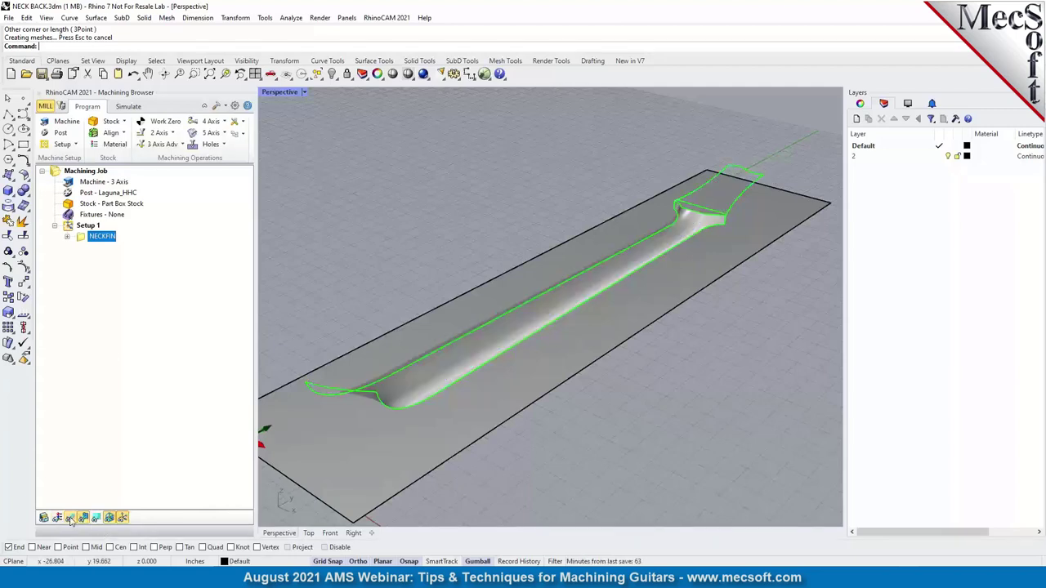
pyautogui.click(79, 226)
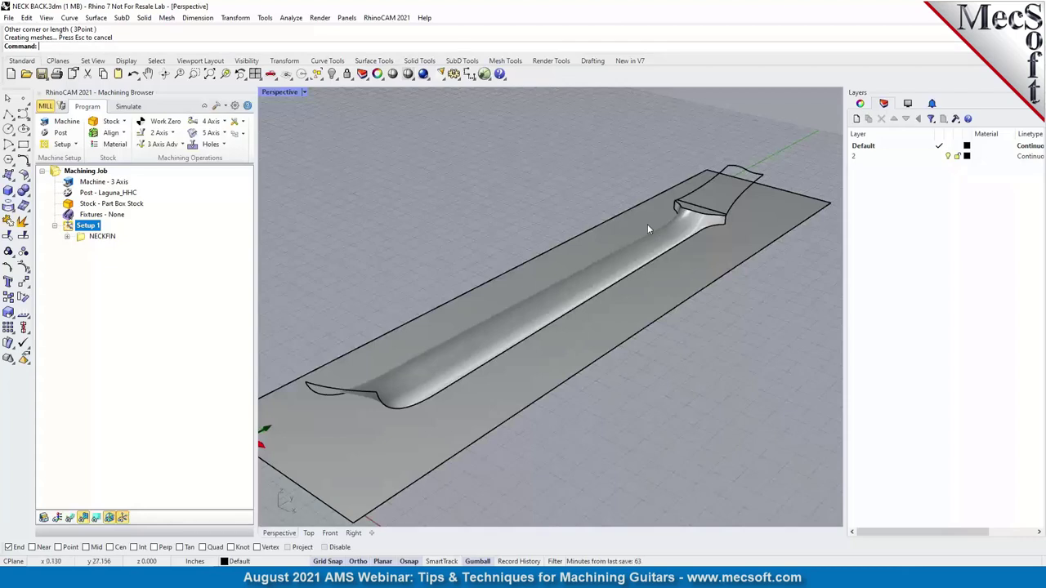
pyautogui.click(256, 74)
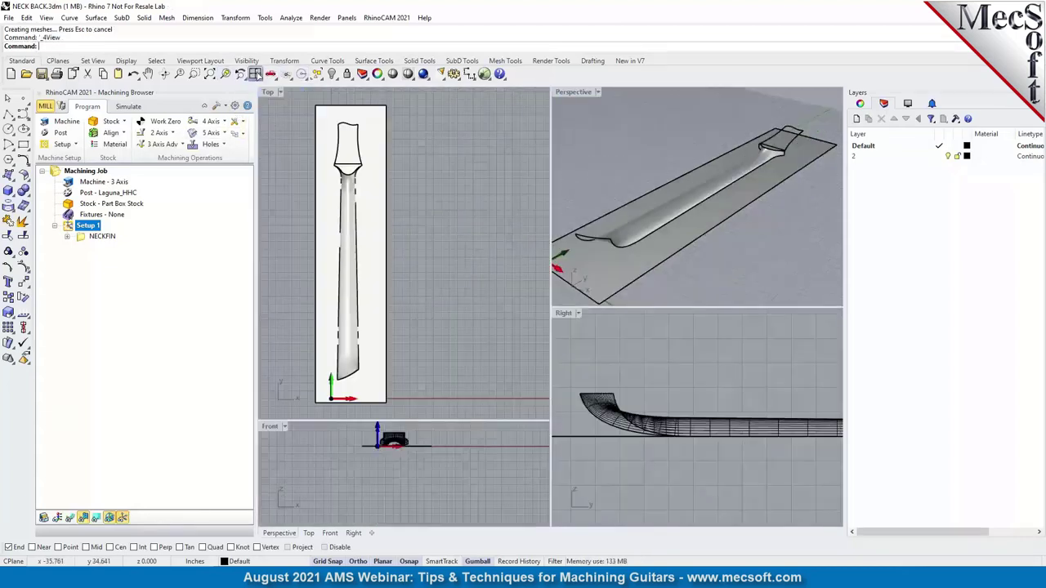
pyautogui.moveTo(704, 221); pyautogui.dragTo(696, 203, button='right')
# - Maximize the Perspective view and orbit to look down along the horizontal neck
pyautogui.doubleClick(573, 92)
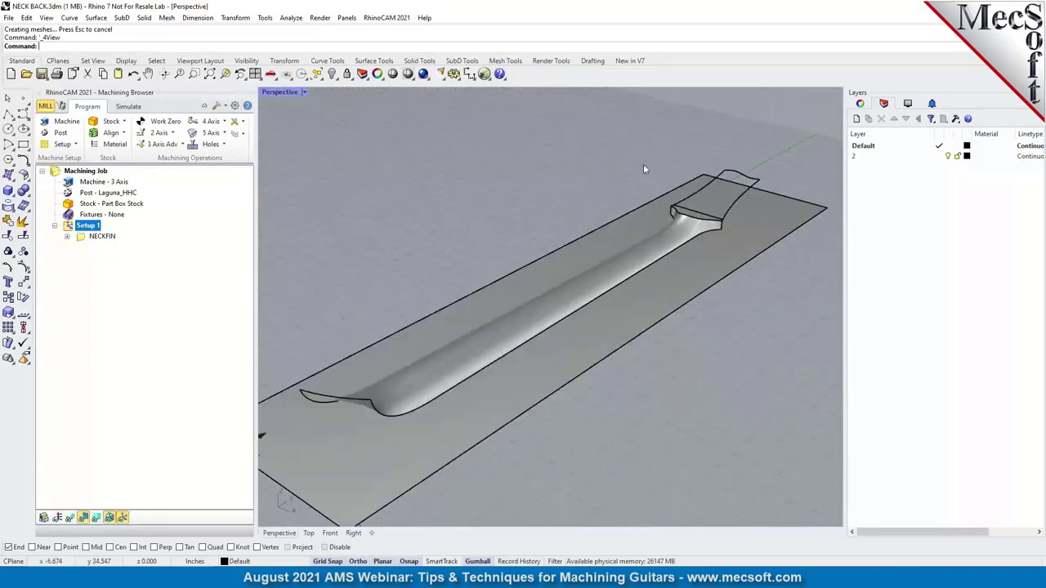
pyautogui.scroll(3, 577, 192)
pyautogui.moveTo(577, 193); pyautogui.dragTo(532, 191, button='right')
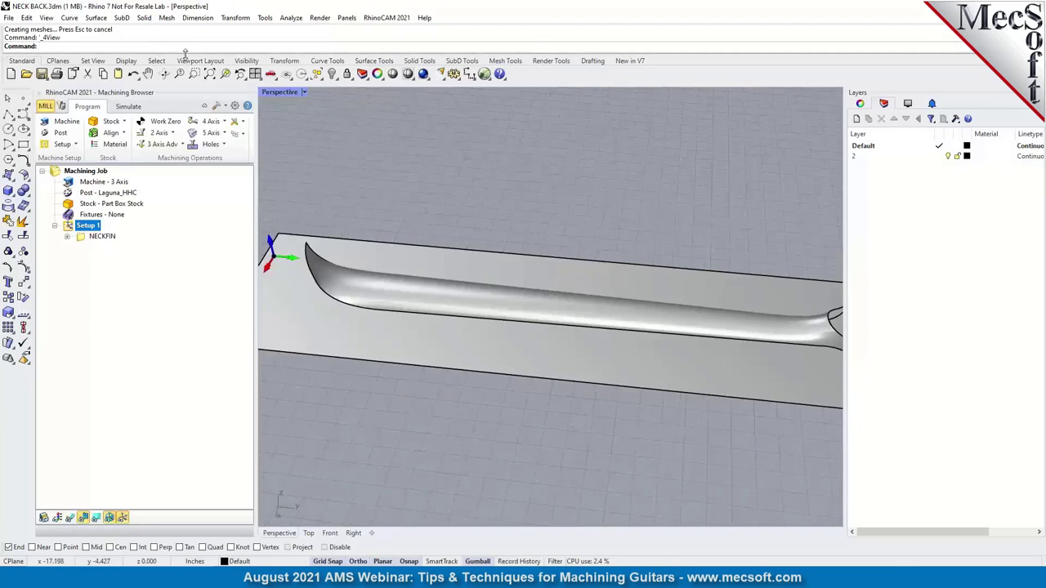
pyautogui.moveTo(597, 176); pyautogui.dragTo(527, 156, button='right')
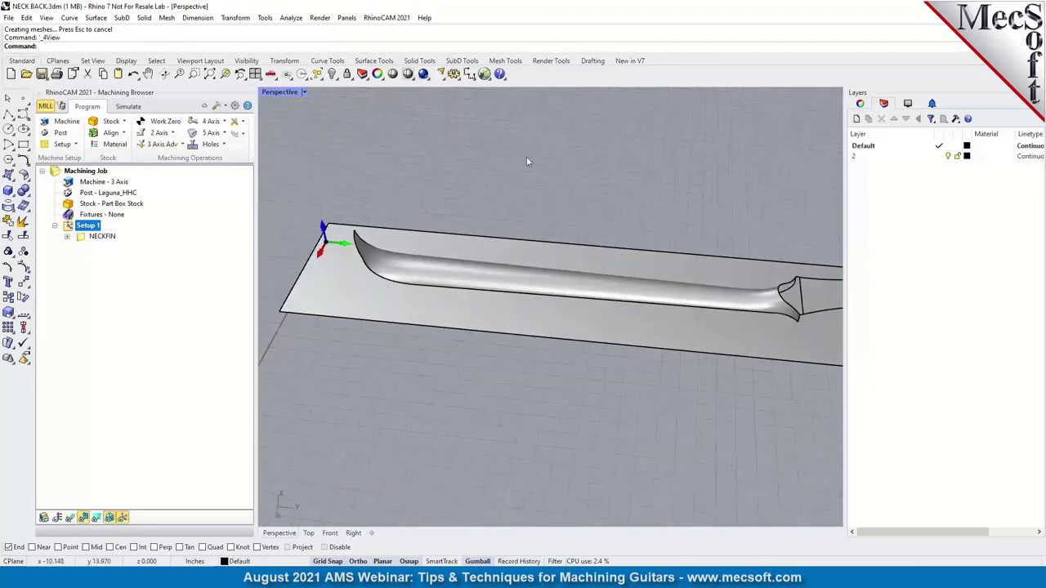
# - Duplicate the neck and headstock surface edges as curves using window selections
pyautogui.click(69, 17)
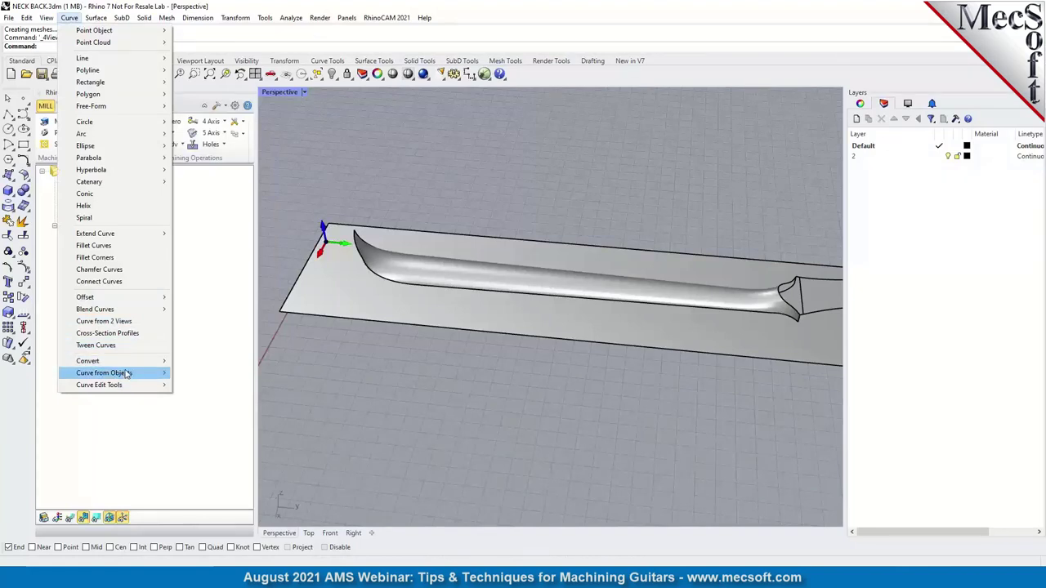
pyautogui.moveTo(127, 374)
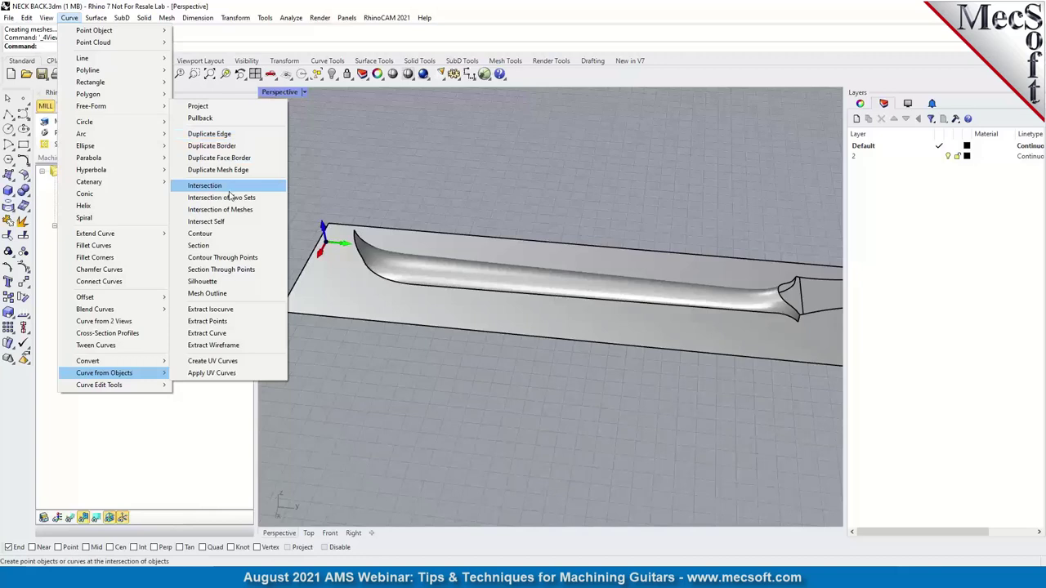
pyautogui.click(219, 134)
pyautogui.moveTo(383, 279); pyautogui.dragTo(381, 342, button='right')
pyautogui.moveTo(321, 415); pyautogui.dragTo(721, 164)
pyautogui.scroll(-3, 606, 161)
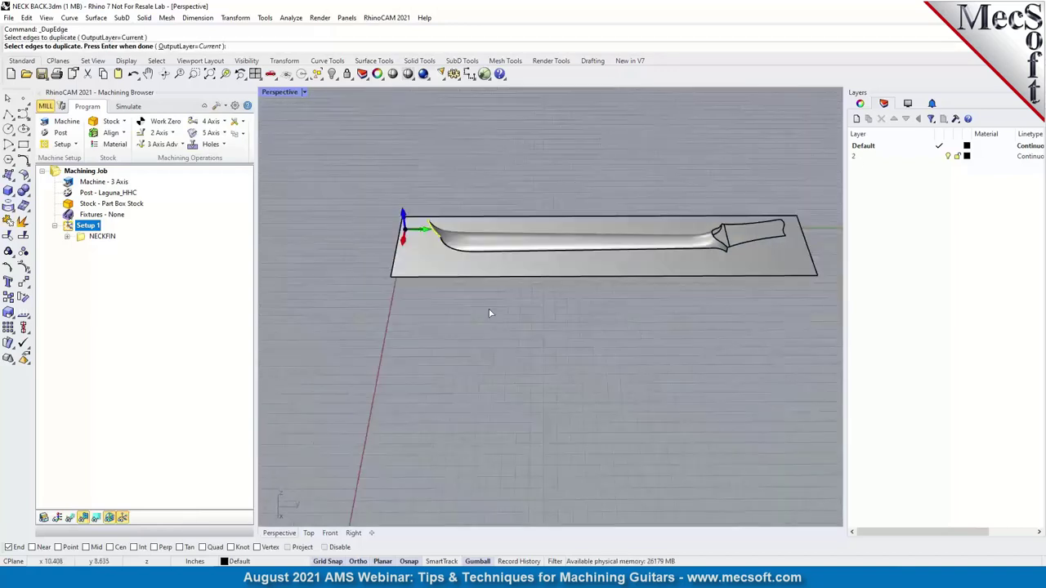
pyautogui.moveTo(417, 302); pyautogui.dragTo(795, 168)
pyautogui.press('Return')
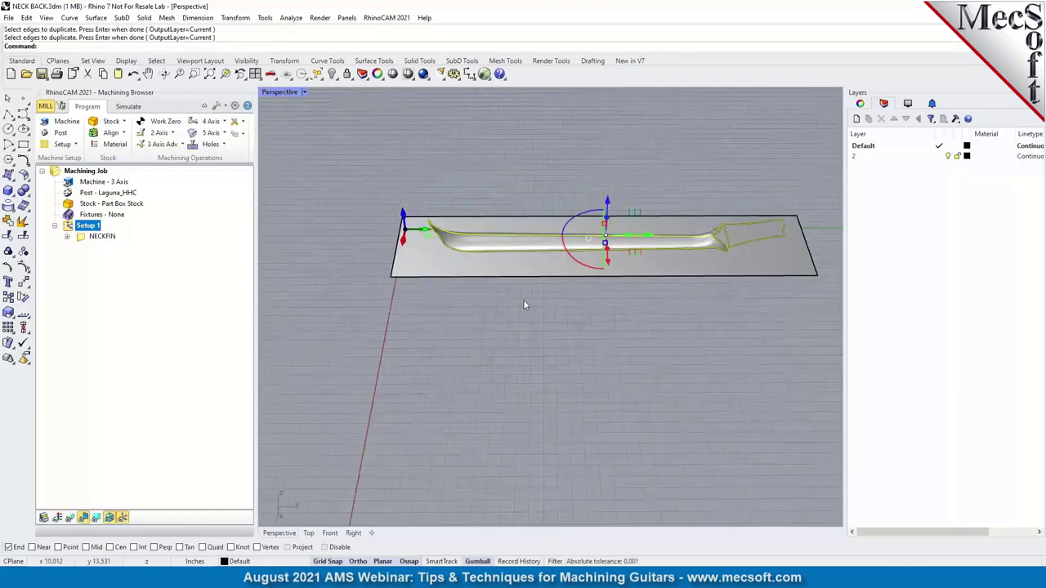
pyautogui.scroll(-3, 523, 299)
pyautogui.scroll(3, 543, 272)
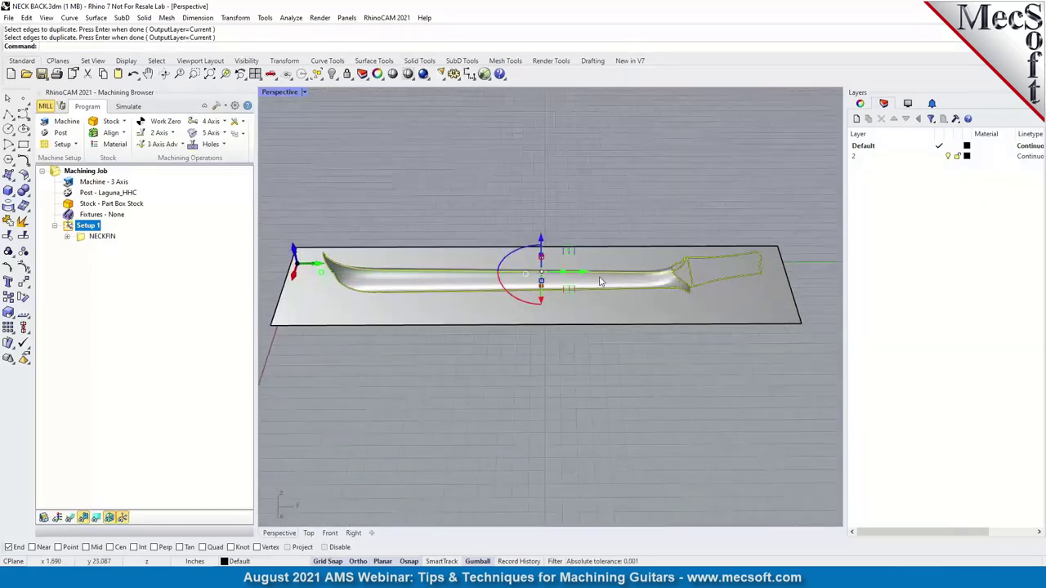
pyautogui.scroll(3, 596, 280)
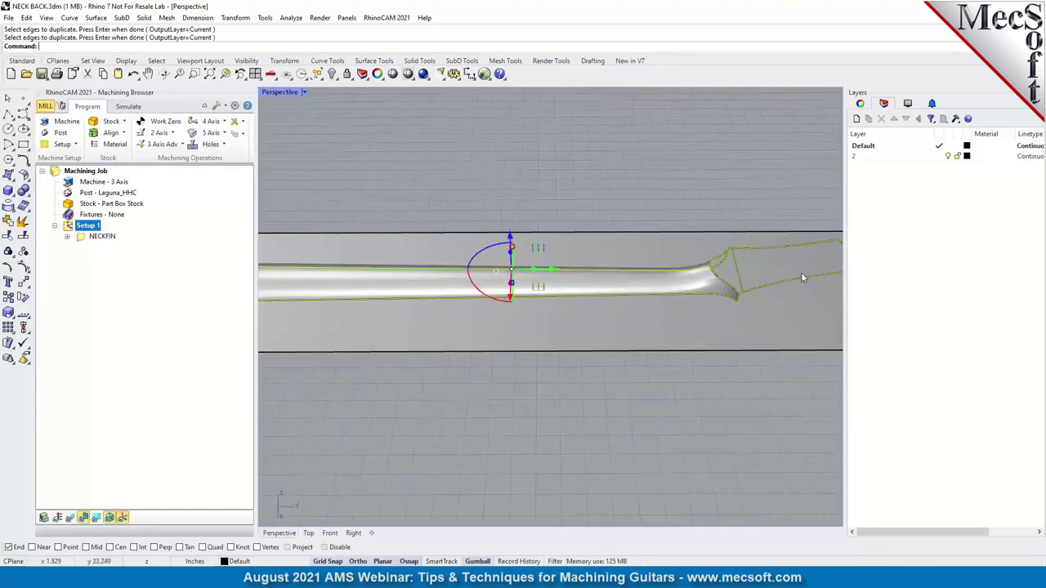
pyautogui.scroll(-5, 749, 187)
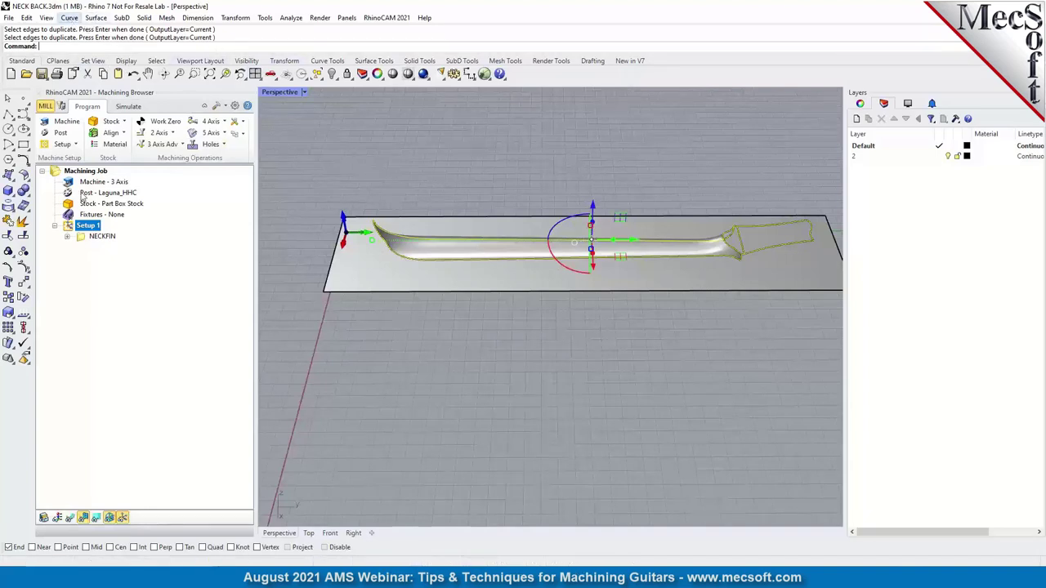
pyautogui.click(68, 18)
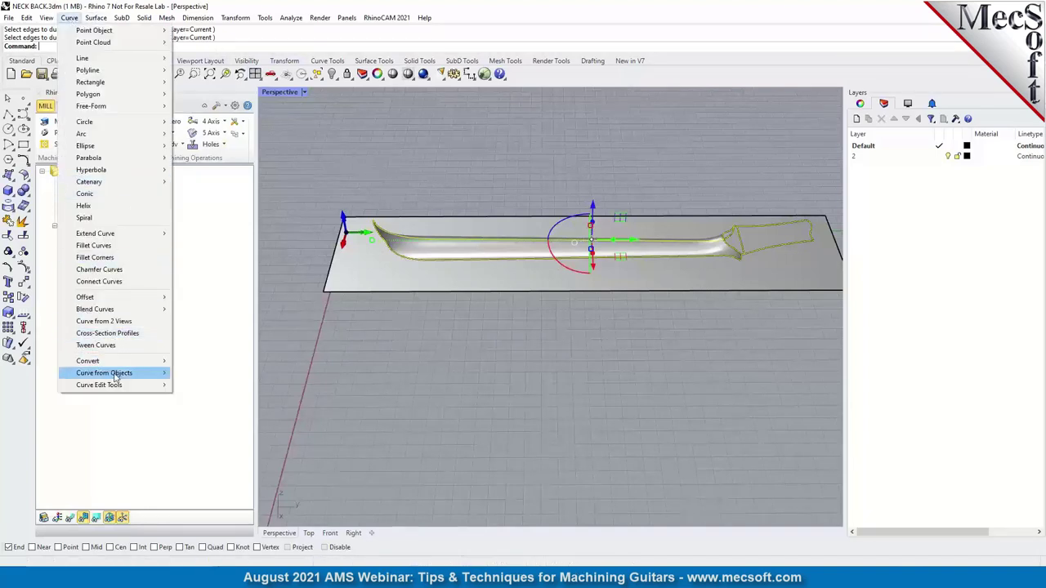
# - Project the duplicated edge curves straight down onto the rectangular plane
pyautogui.moveTo(116, 386)
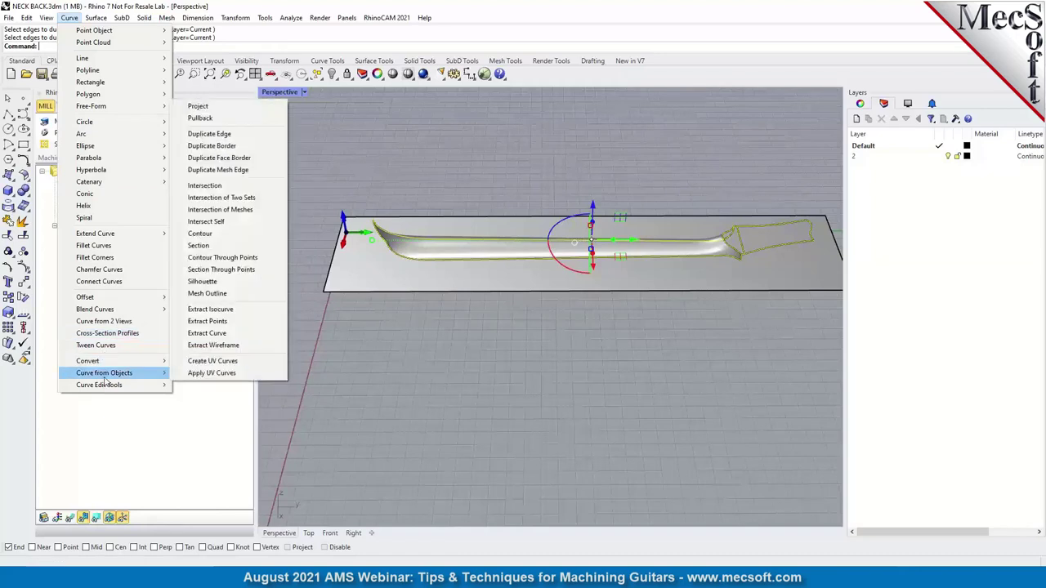
pyautogui.click(199, 106)
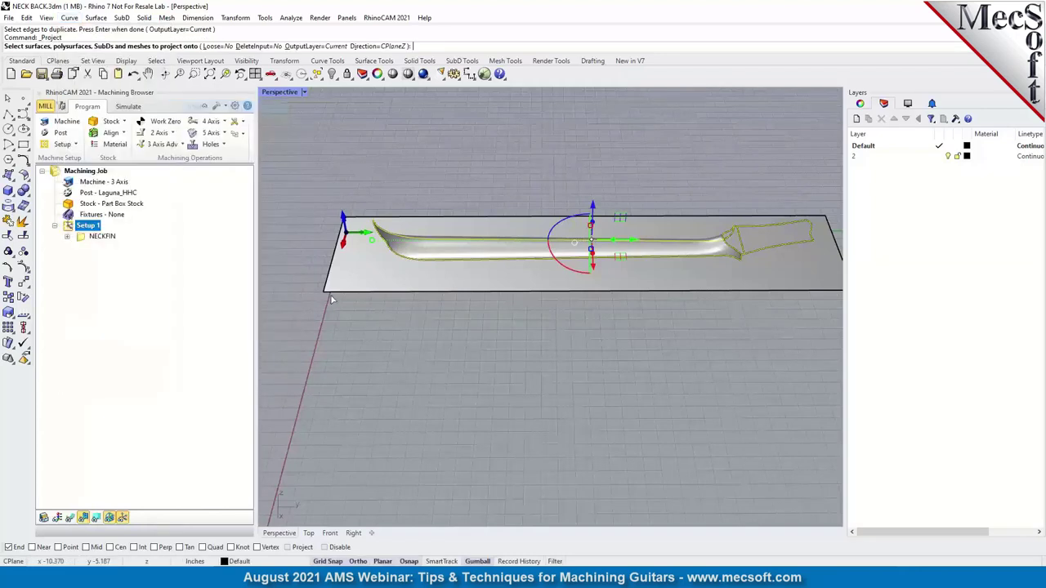
pyautogui.click(367, 282)
pyautogui.press('Return')
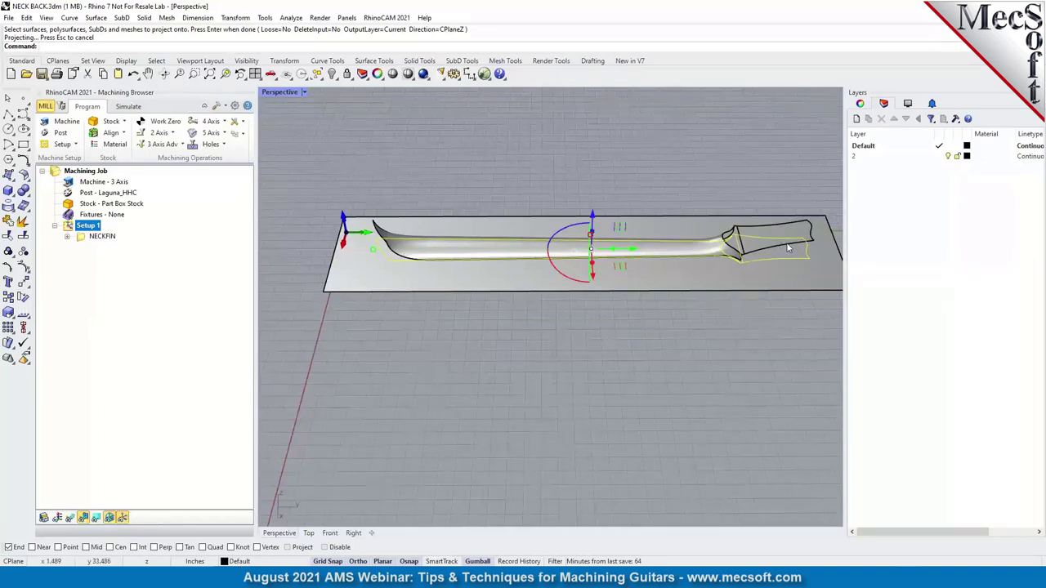
pyautogui.scroll(5, 789, 248)
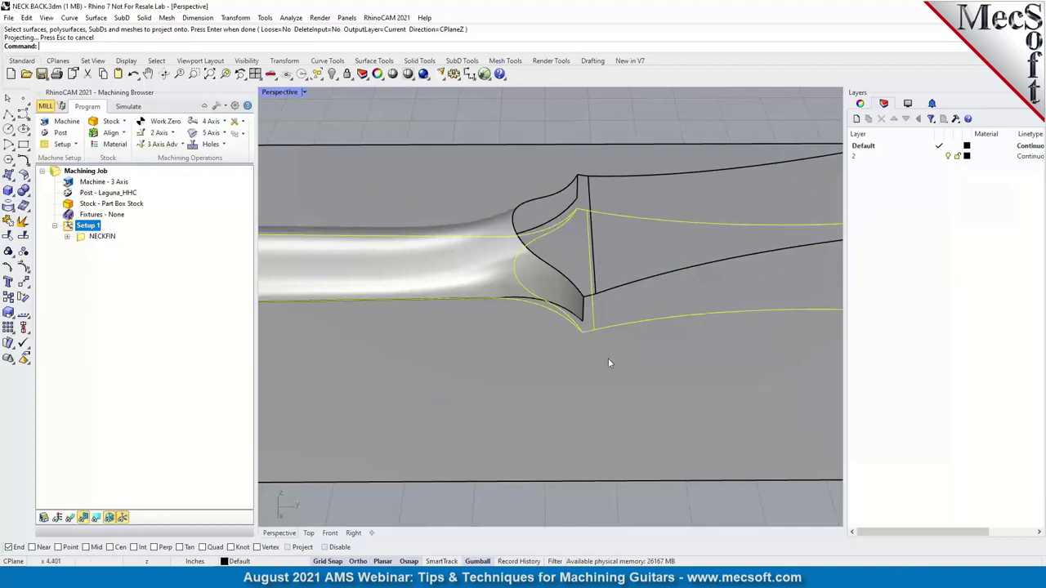
pyautogui.scroll(-5, 681, 254)
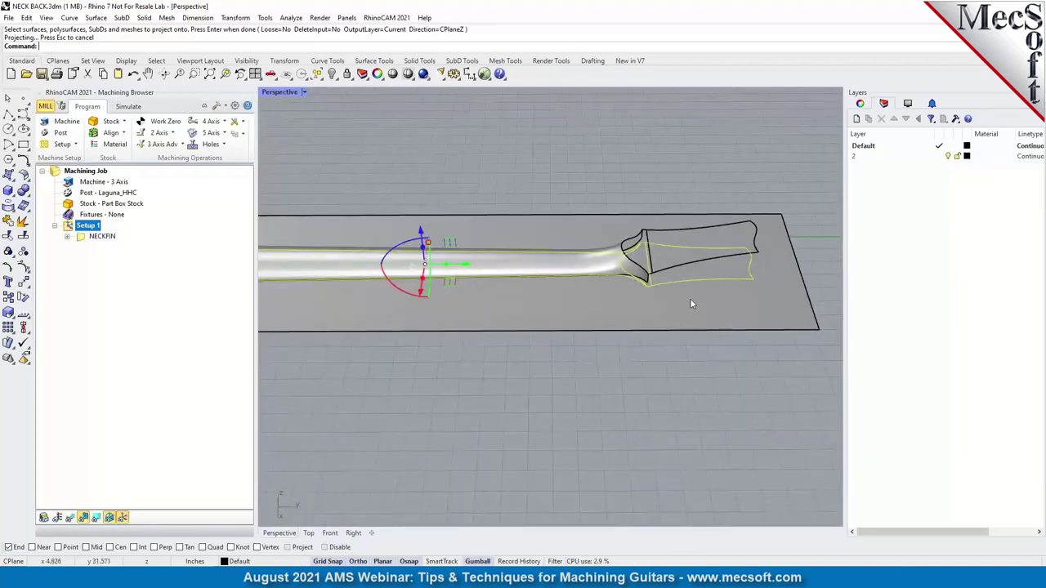
# - Launch Curve Boolean from Curve Edit Tools on the projected neck outlines
pyautogui.click(69, 17)
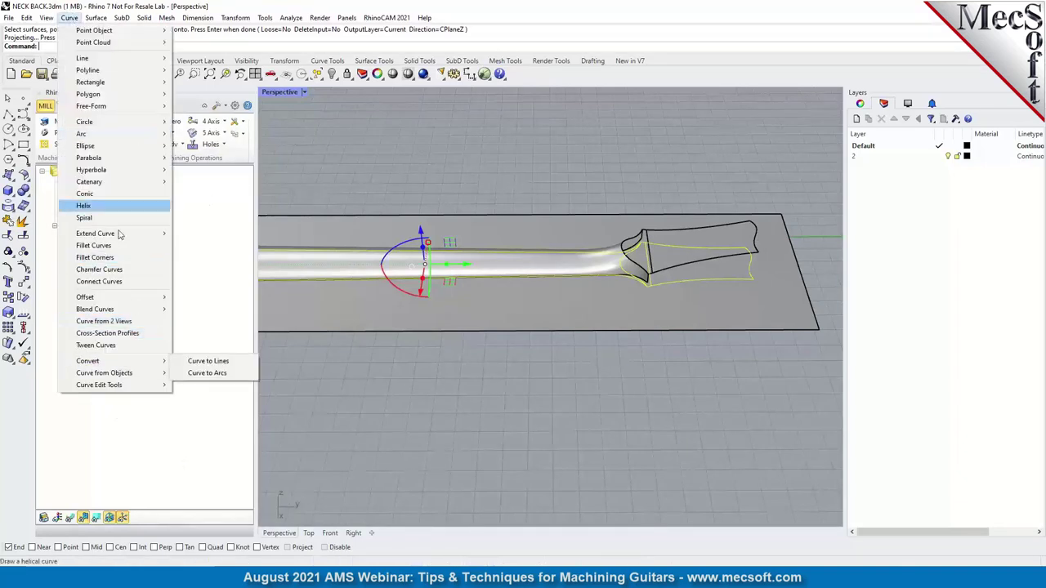
pyautogui.moveTo(117, 377)
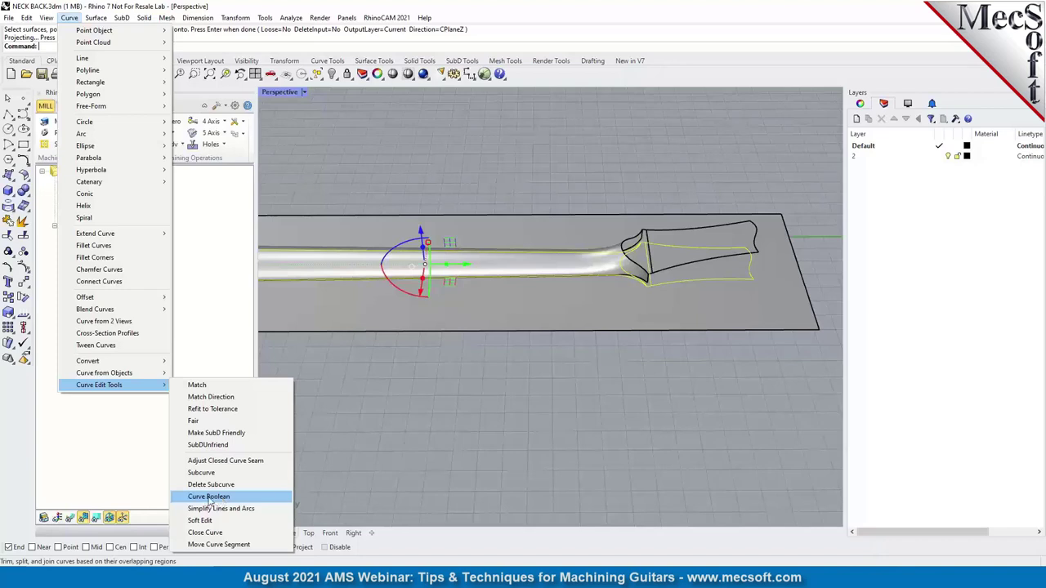
pyautogui.click(210, 498)
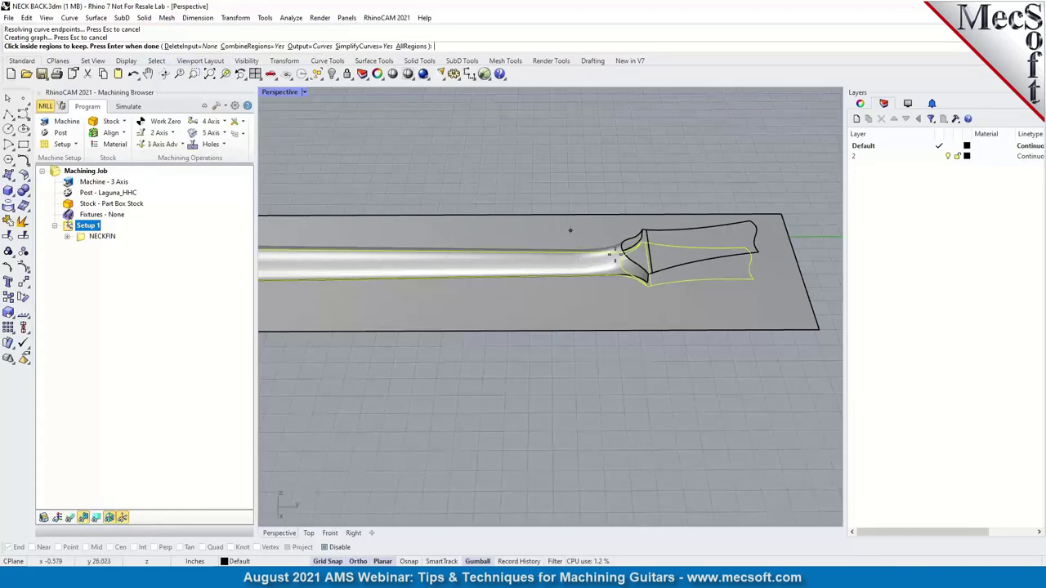
# - Keep the region inside the neck outline as one merged boundary curve, then zoom to check it
pyautogui.click(513, 314)
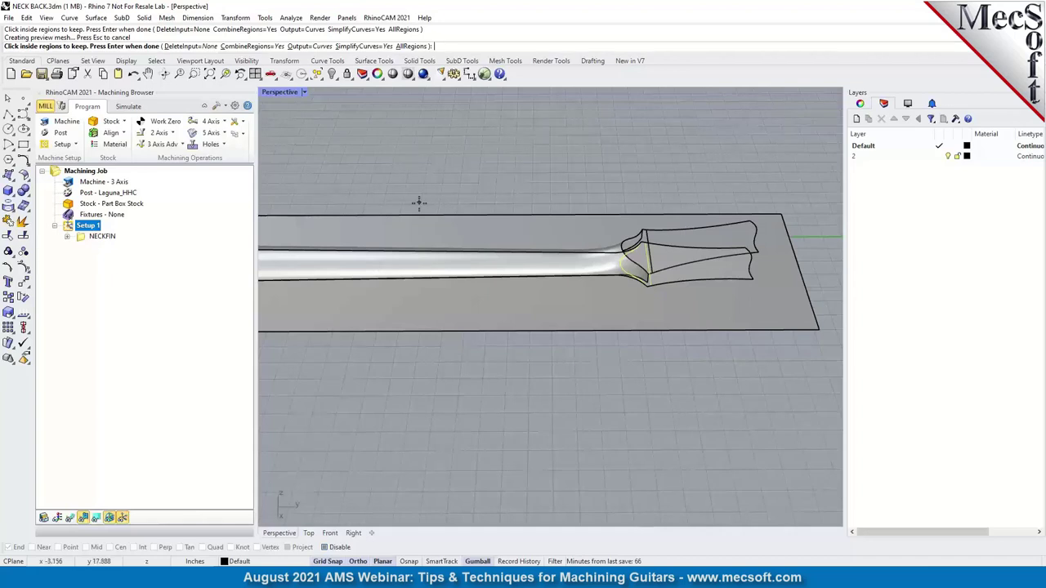
pyautogui.press('Return')
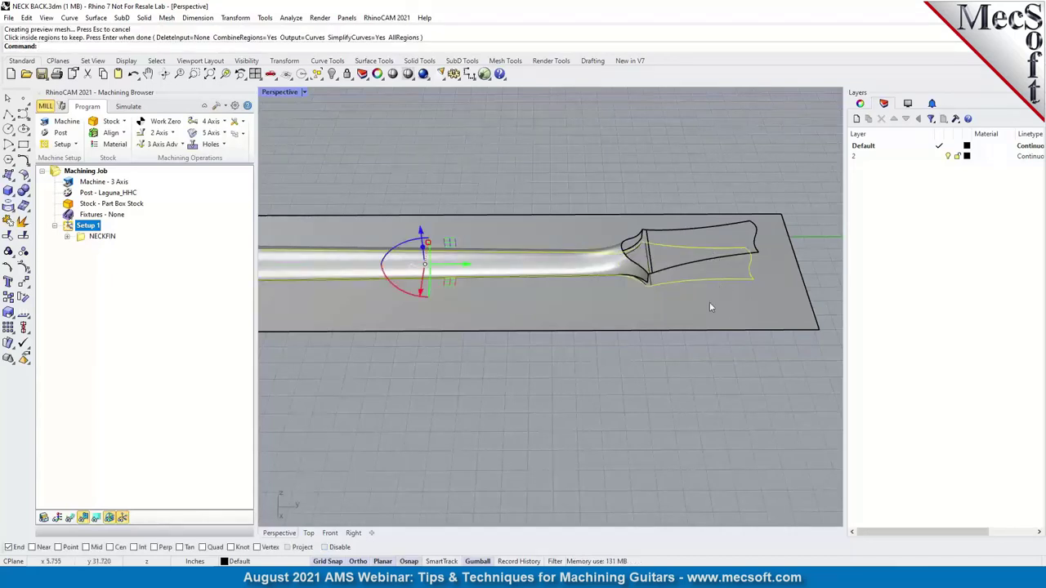
pyautogui.scroll(5, 726, 269)
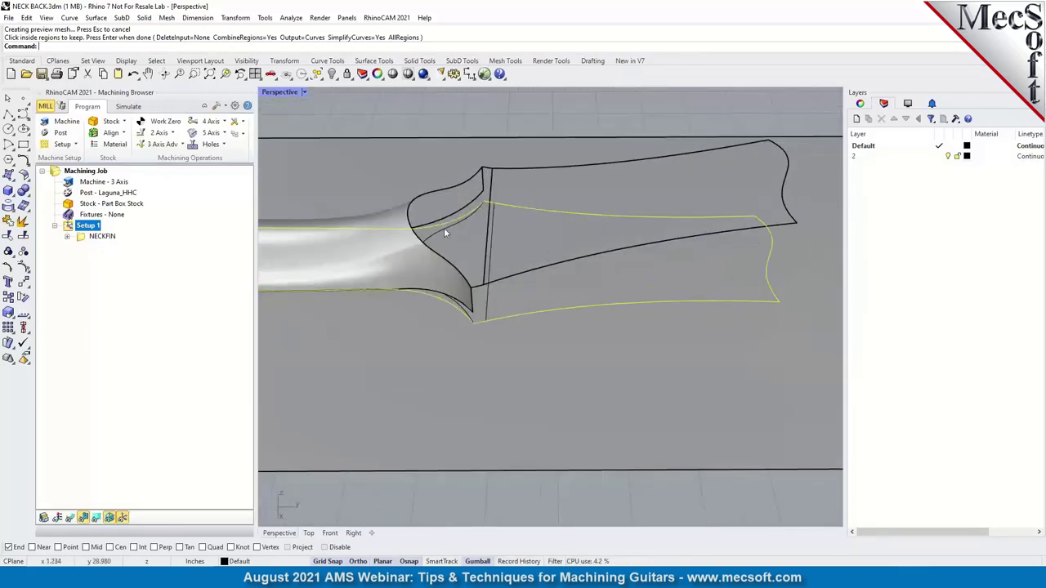
pyautogui.scroll(-6, 635, 237)
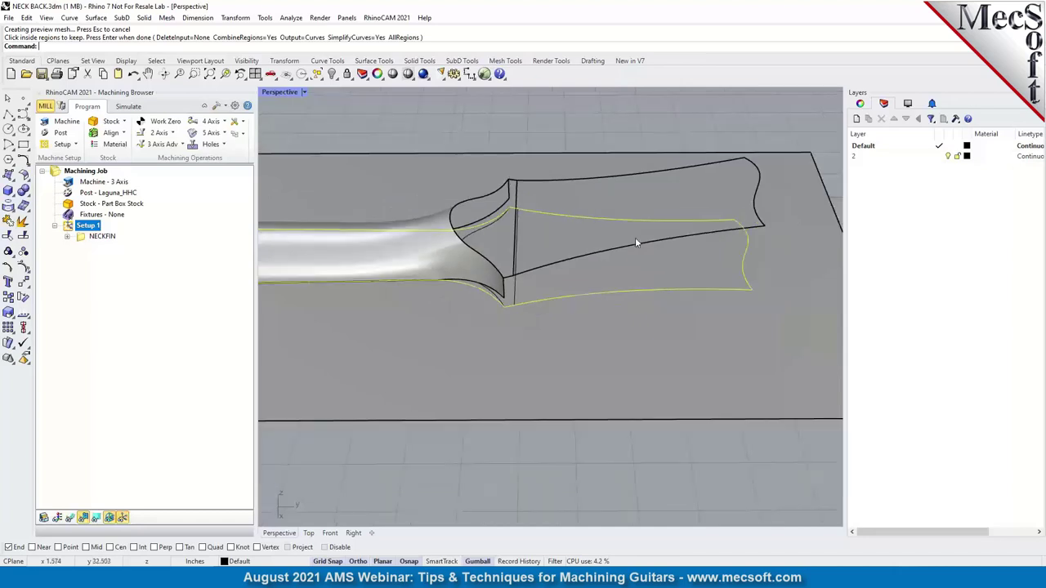
pyautogui.scroll(-4, 624, 267)
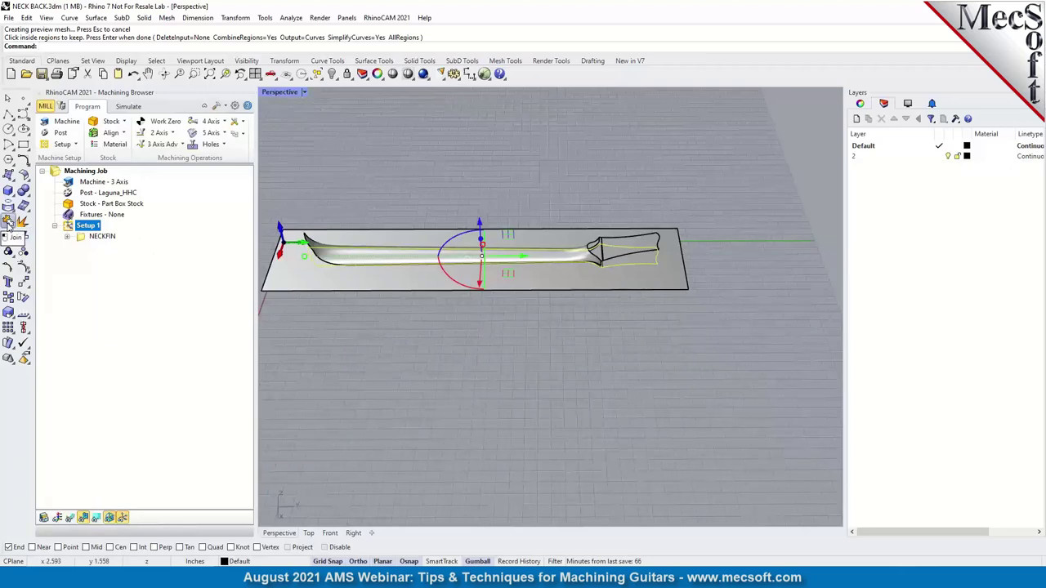
# - Abort a Join, then clear NECKFIN's part surfaces list and close the finishing dialog without saving
pyautogui.click(8, 223)
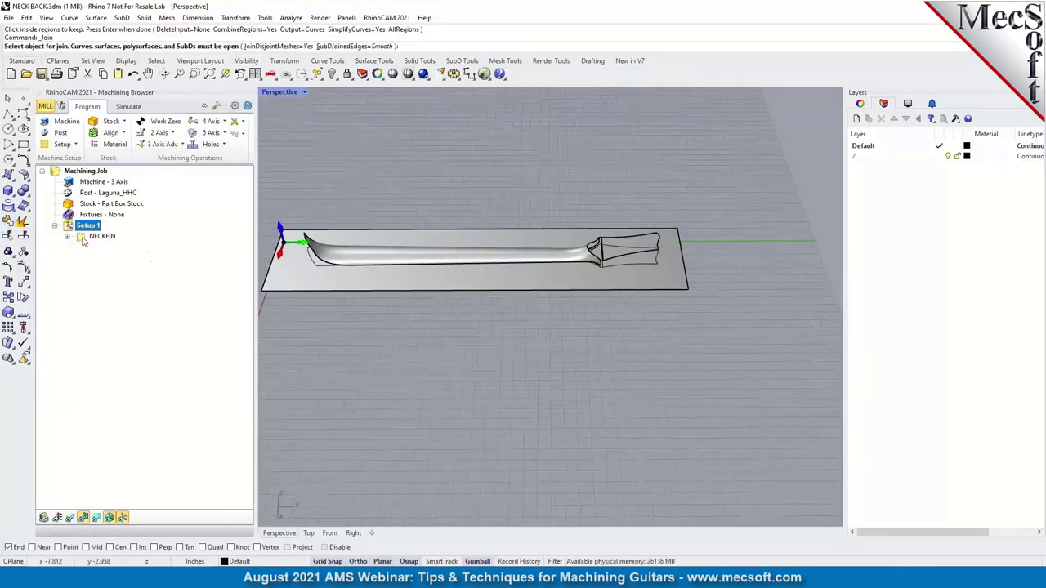
pyautogui.press('Escape')
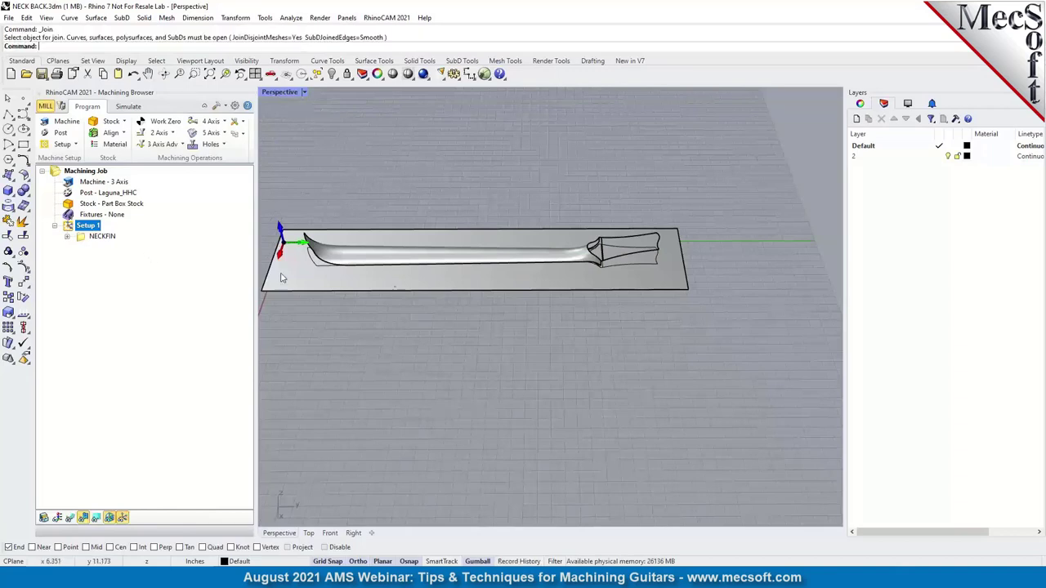
pyautogui.click(93, 236)
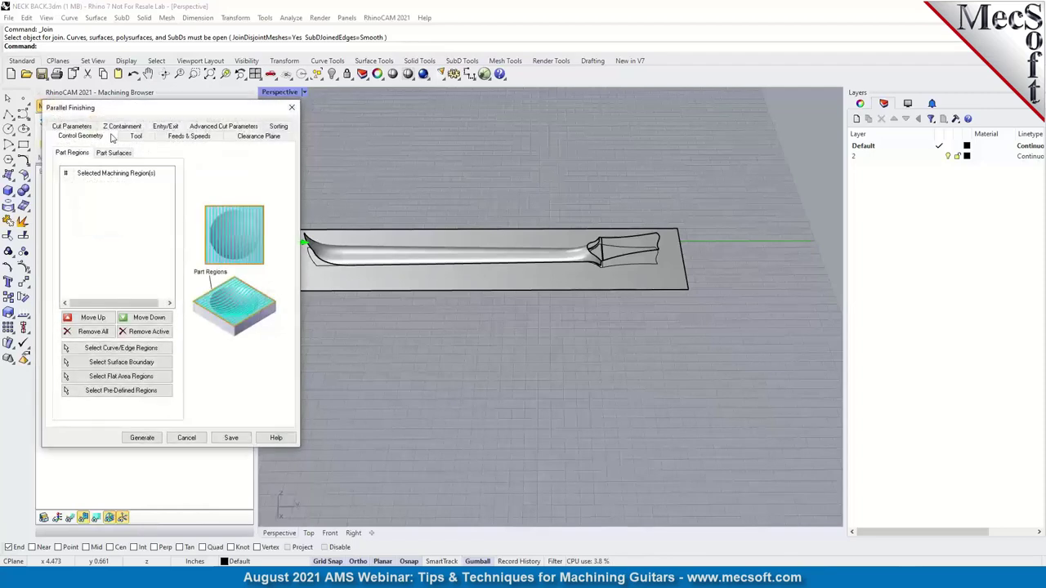
pyautogui.click(113, 153)
pyautogui.click(93, 363)
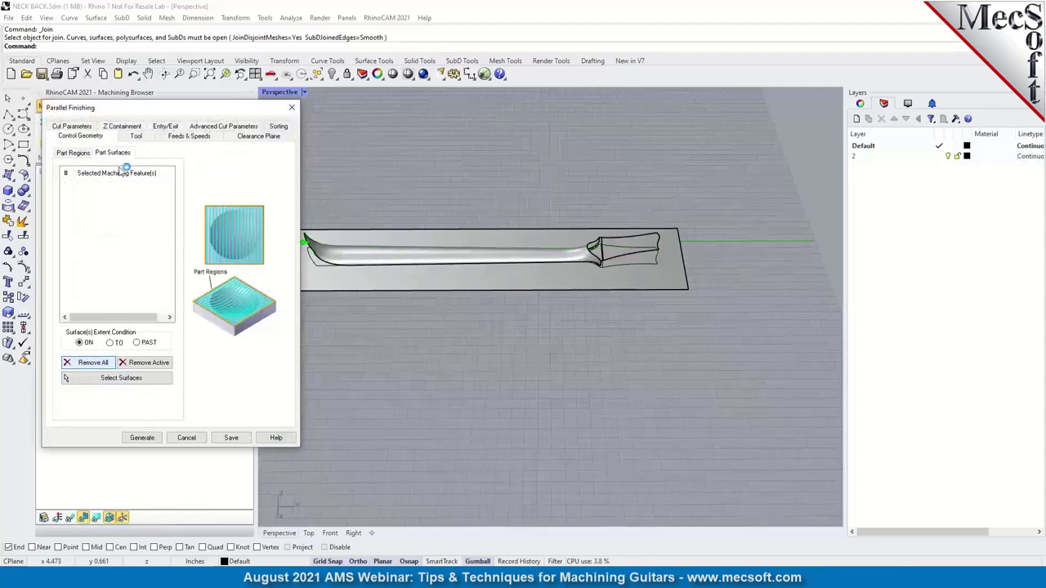
pyautogui.click(186, 438)
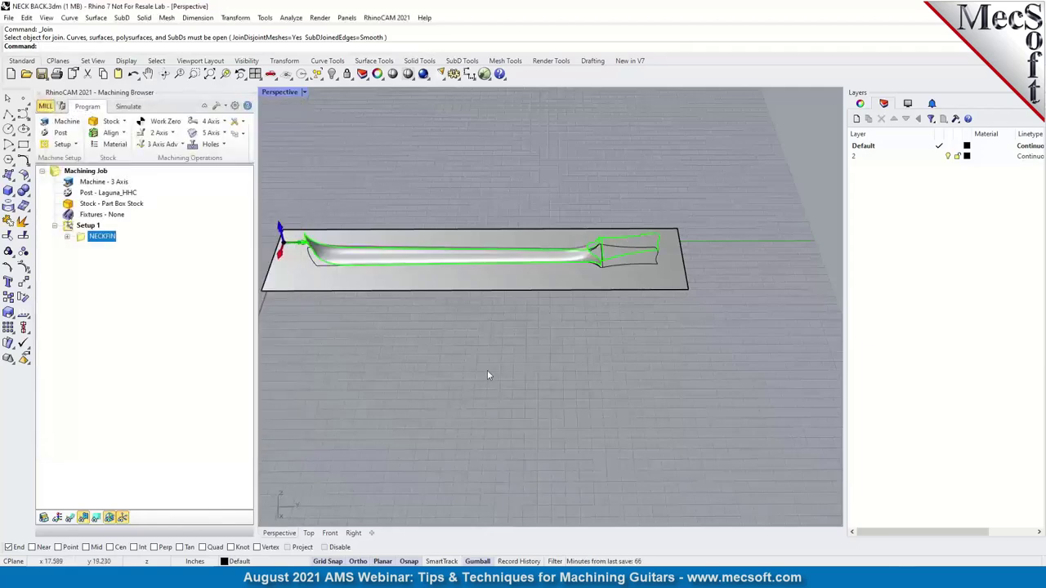
# - Pick the closed neck-and-headstock outline curve from the Selection Menu for joining
pyautogui.scroll(5, 427, 335)
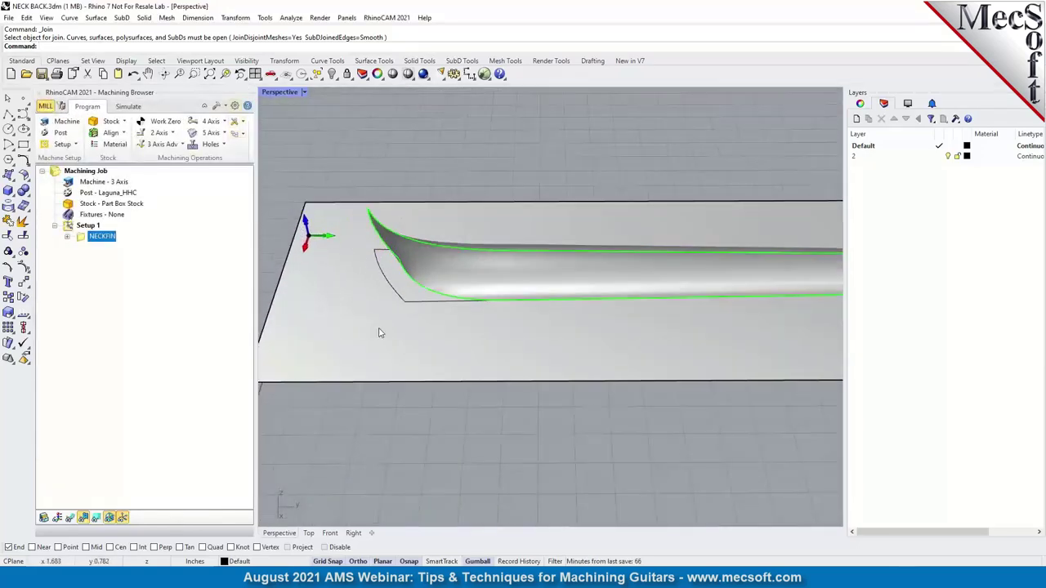
pyautogui.click(421, 302)
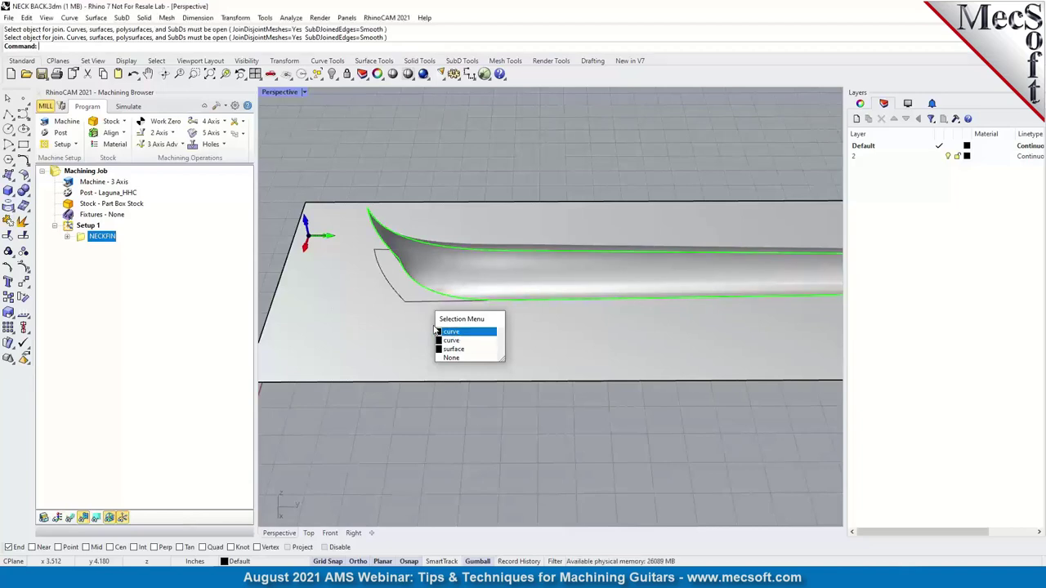
pyautogui.click(451, 331)
pyautogui.scroll(-5, 451, 331)
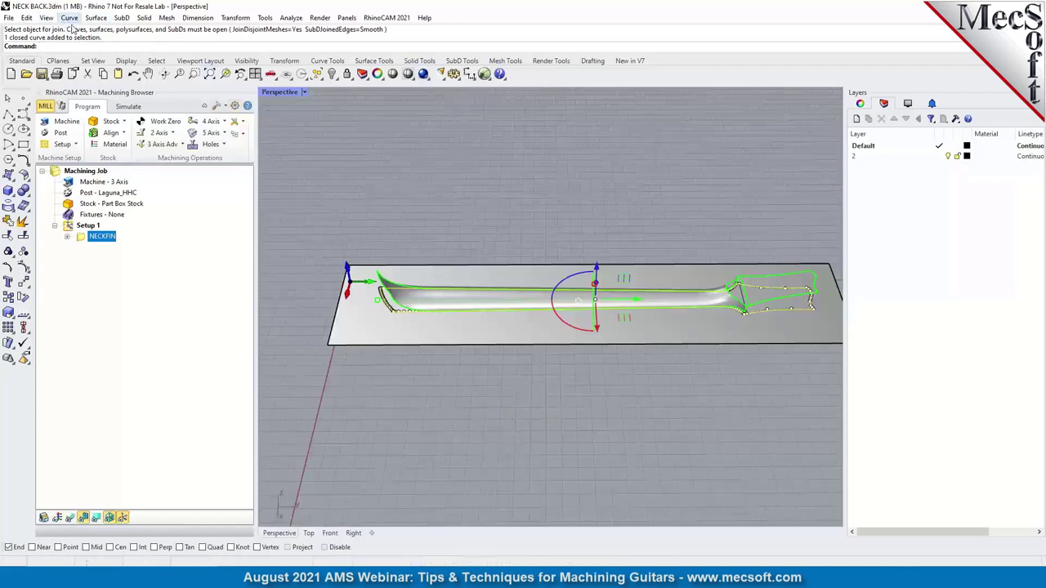
# - Offset the closed neck pocket curve 0.25 inches to the outside with the Offset command
pyautogui.click(69, 17)
pyautogui.moveTo(121, 374)
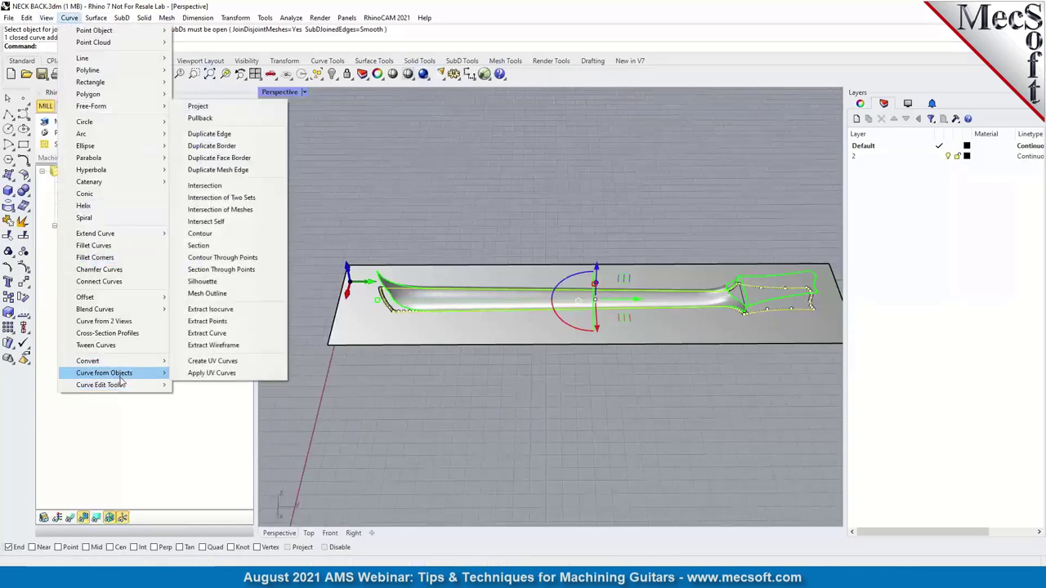
pyautogui.click(206, 43)
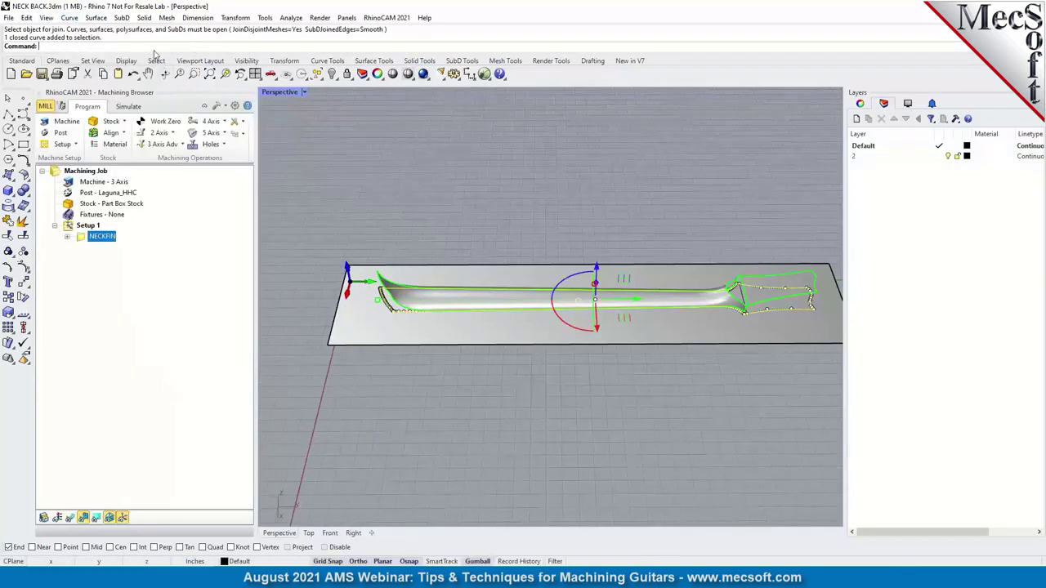
pyautogui.write('Offset')
pyautogui.press('Return')
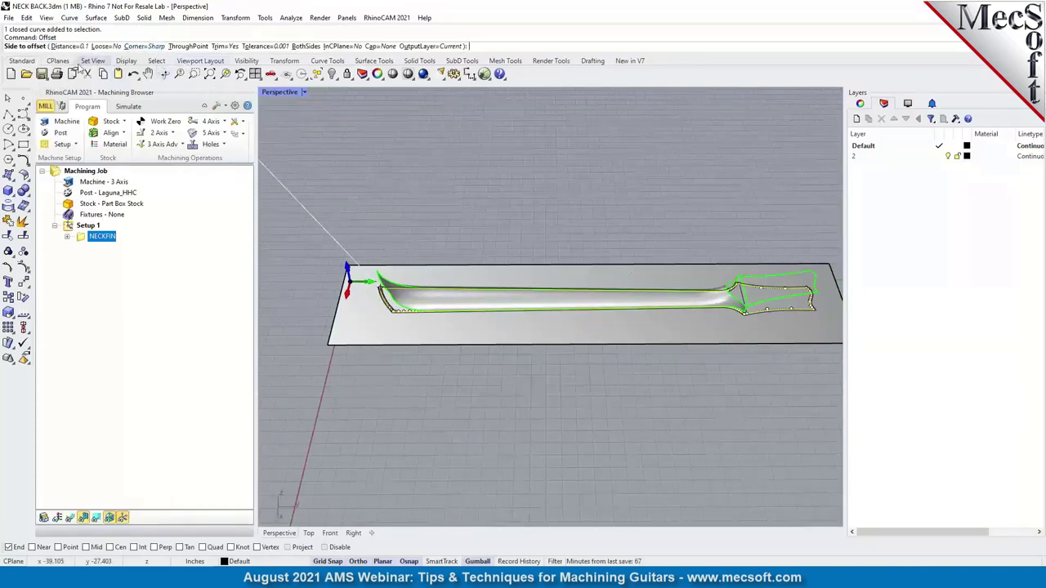
pyautogui.click(72, 46)
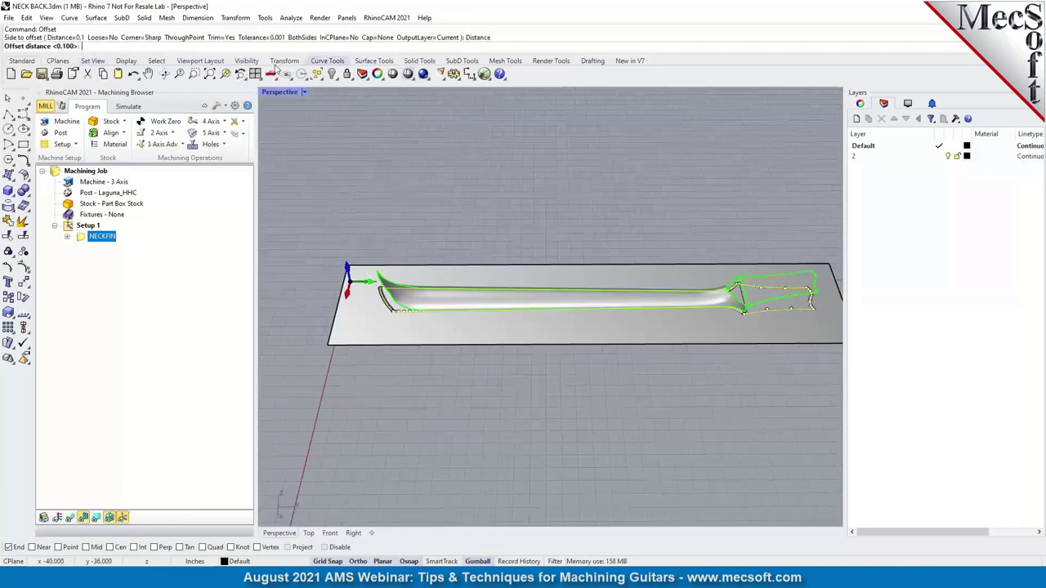
pyautogui.write('0.')
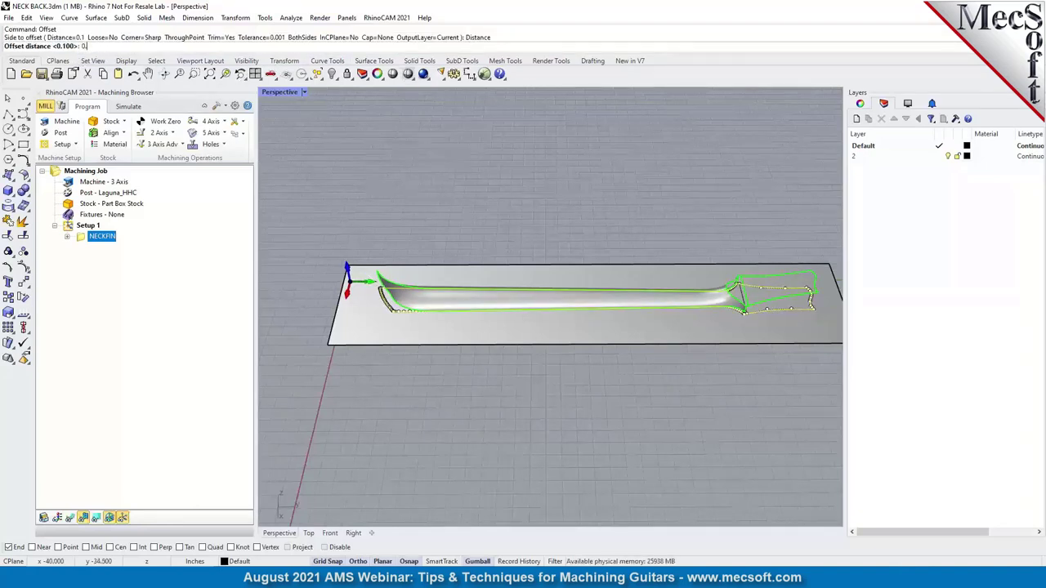
pyautogui.write('25')
pyautogui.press('Return')
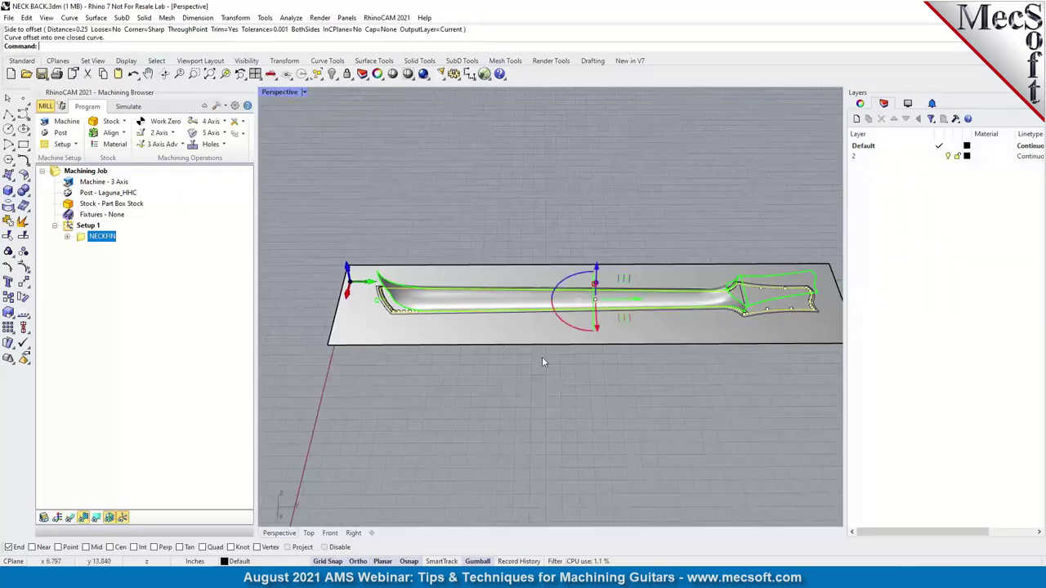
pyautogui.click(551, 383)
pyautogui.moveTo(617, 304); pyautogui.dragTo(727, 278, button='right')
pyautogui.scroll(5, 730, 272)
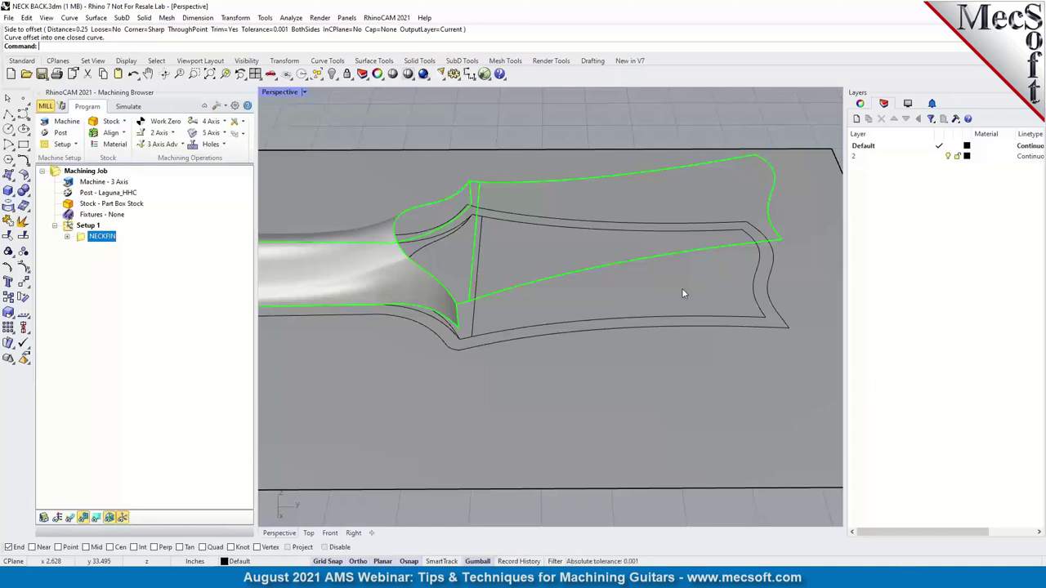
pyautogui.scroll(-5, 719, 318)
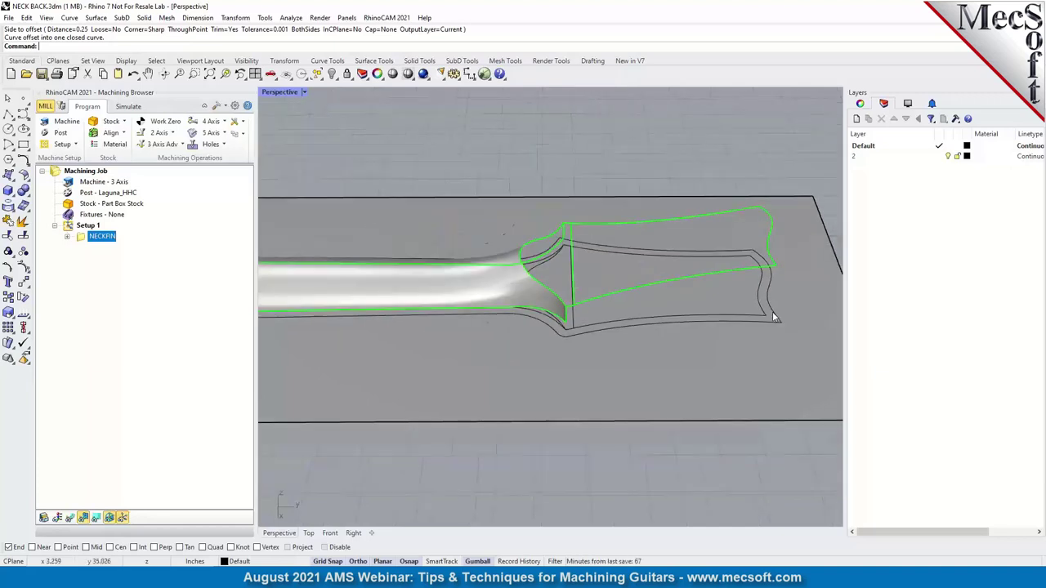
pyautogui.scroll(-2, 727, 276)
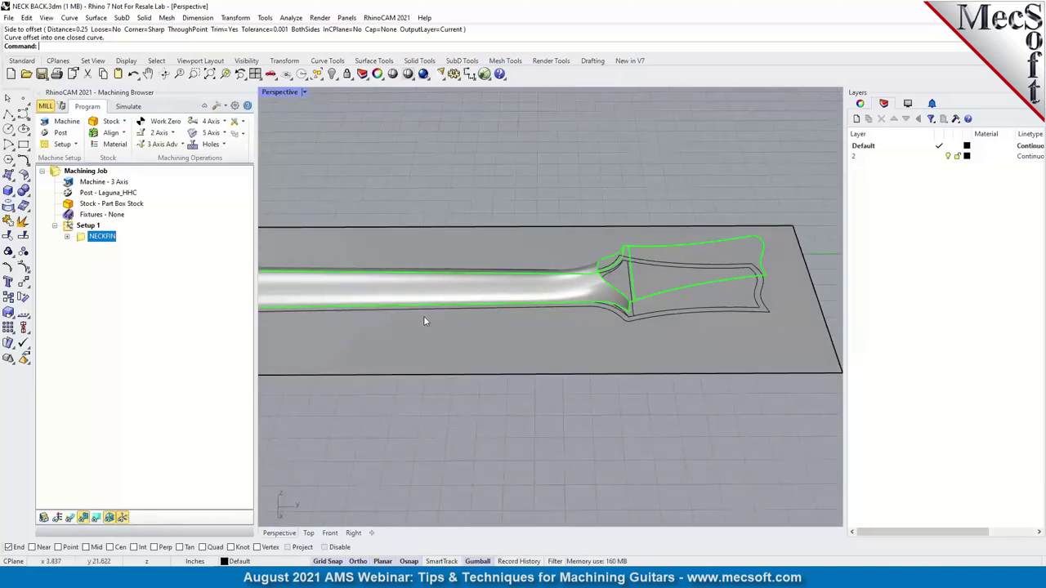
pyautogui.scroll(-4, 642, 301)
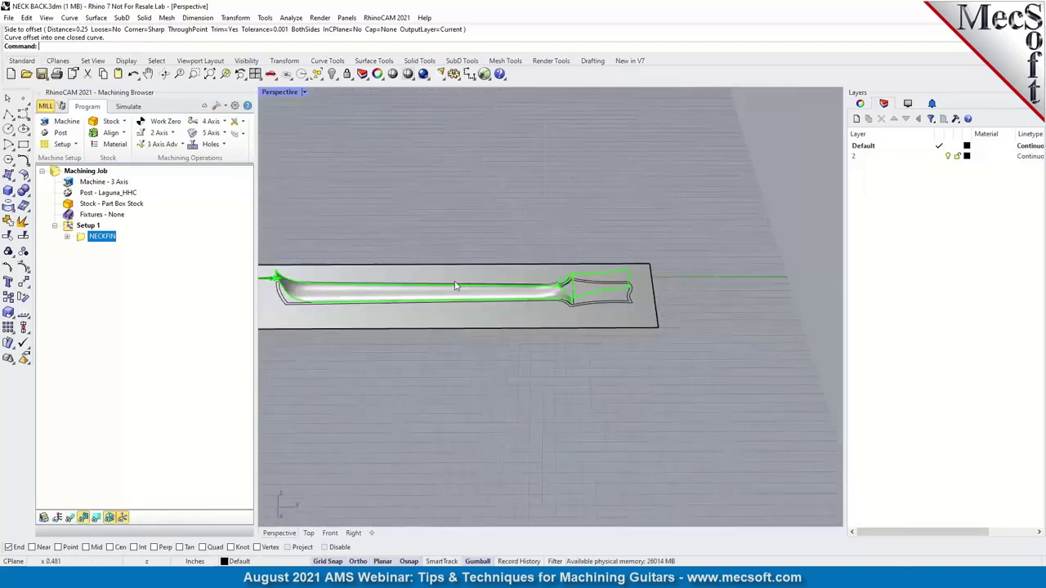
pyautogui.scroll(1, 557, 288)
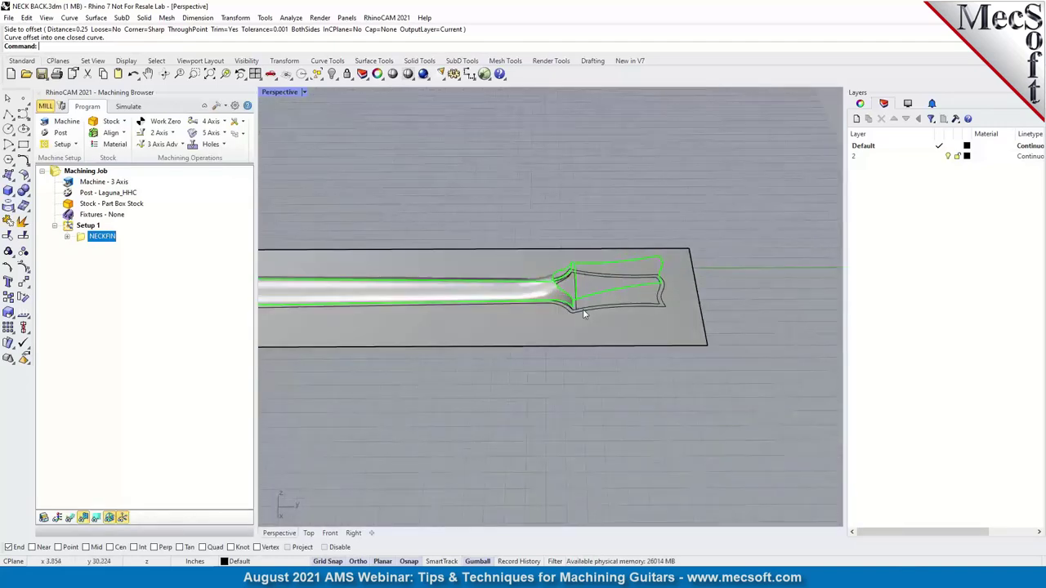
pyautogui.scroll(1, 583, 314)
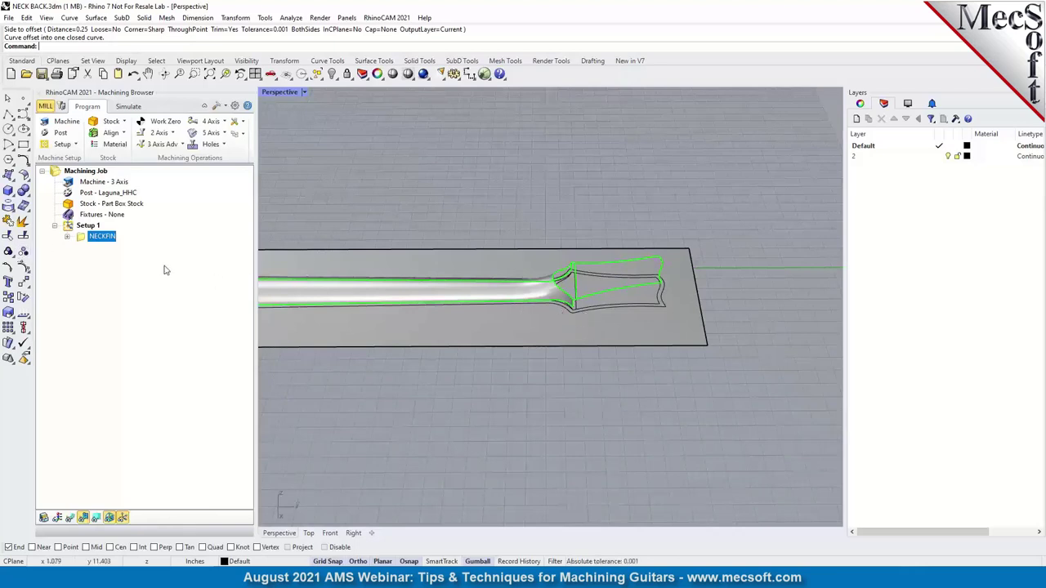
# - Assign the offset outline as the NECKFIN operation's machining region
pyautogui.rightClick(107, 238)
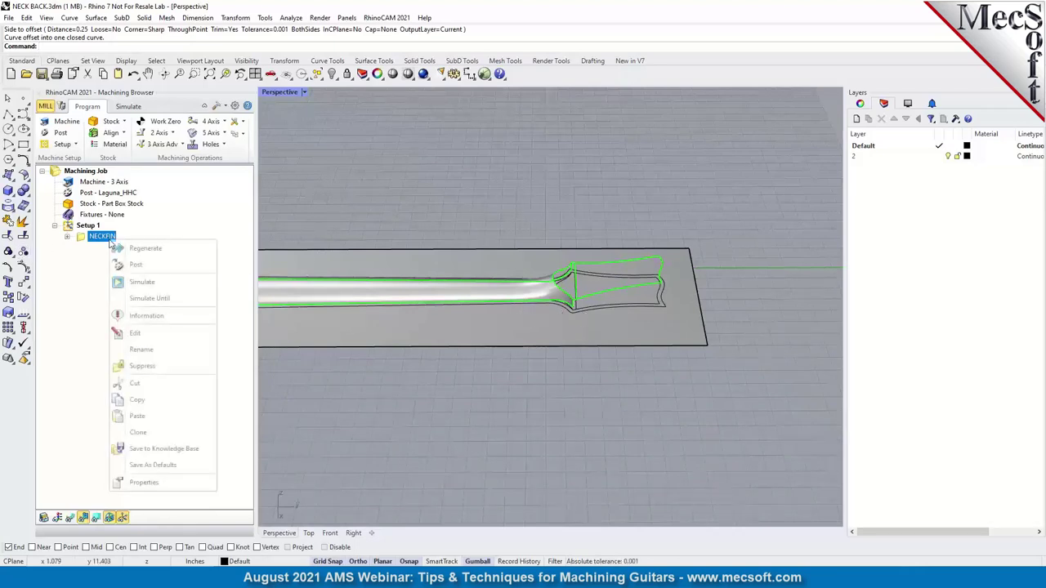
pyautogui.click(135, 334)
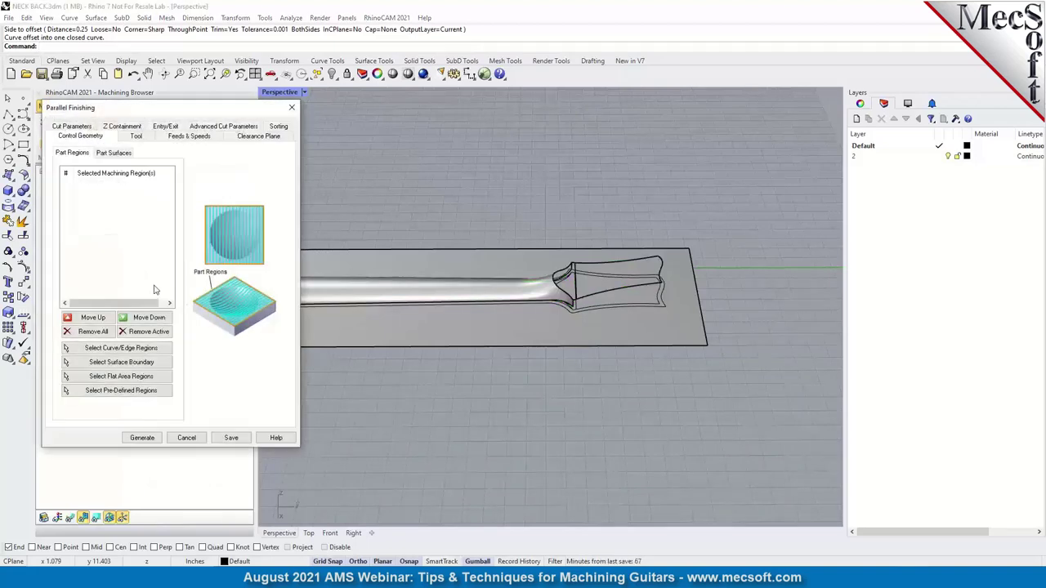
pyautogui.click(106, 352)
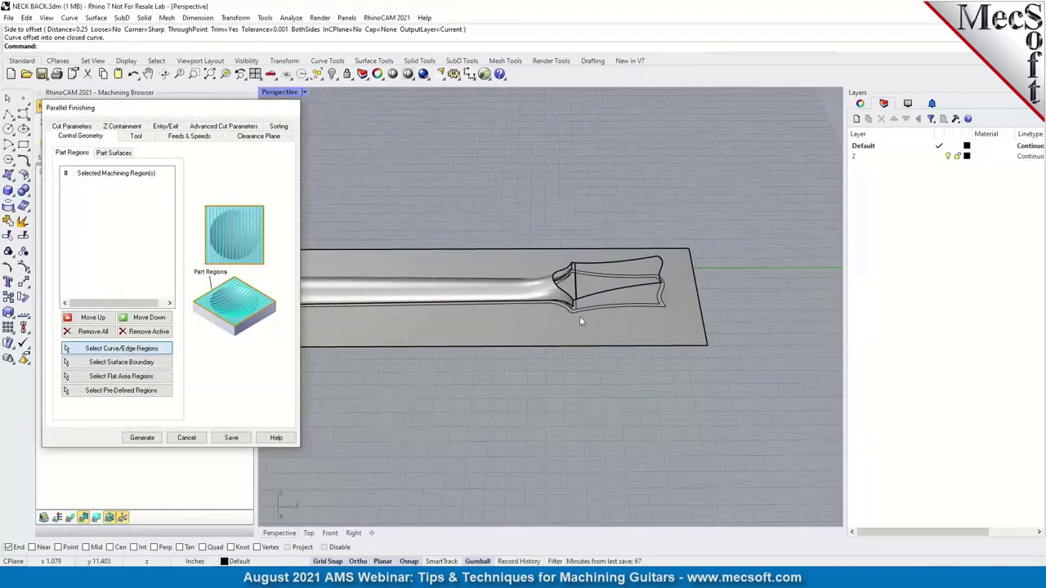
pyautogui.click(662, 307)
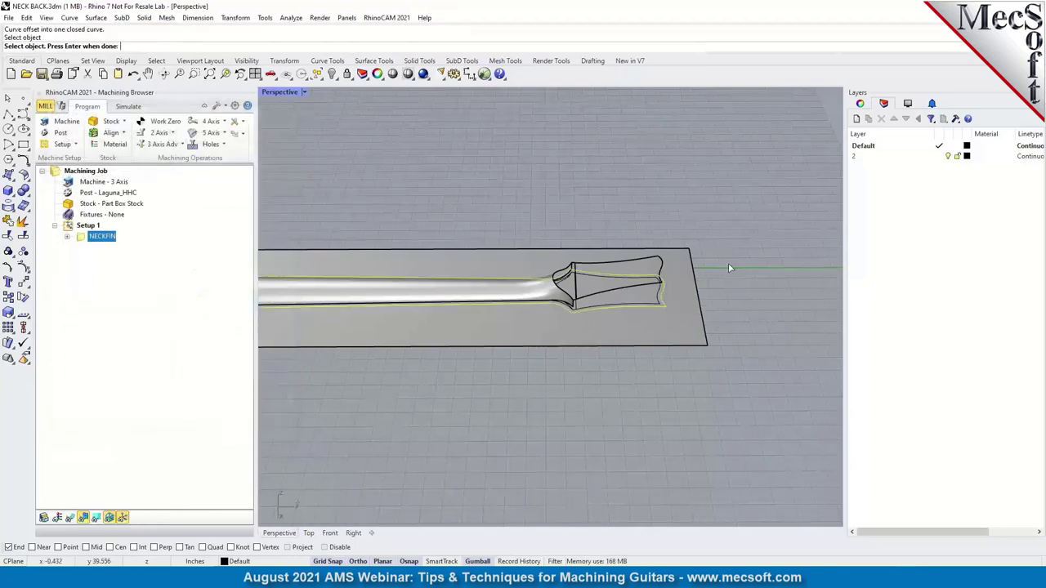
pyautogui.press('Return')
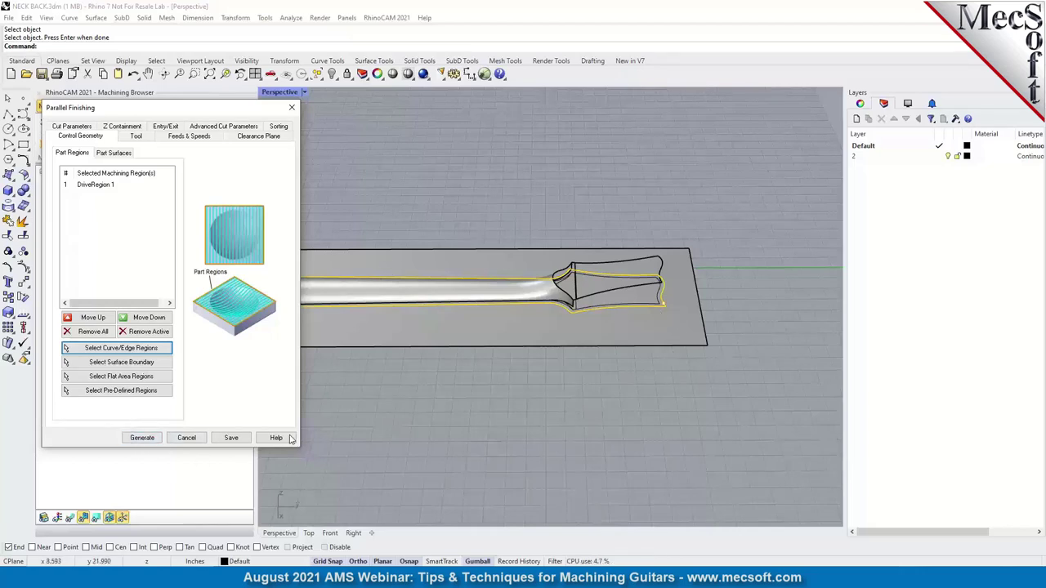
# - Generate the NECKFIN toolpath and display its passes shaded
pyautogui.click(142, 437)
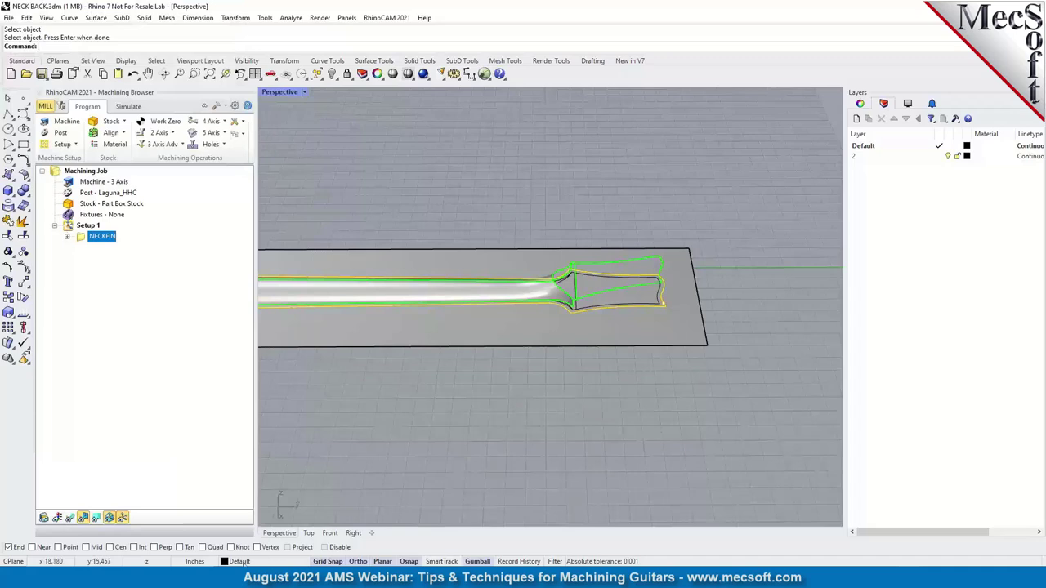
pyautogui.click(70, 518)
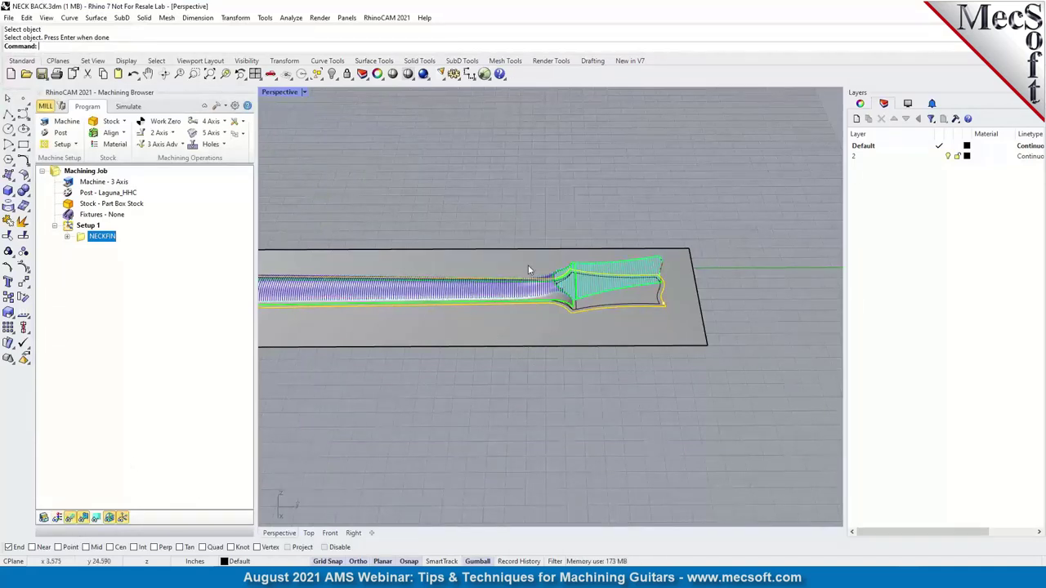
pyautogui.scroll(4, 519, 315)
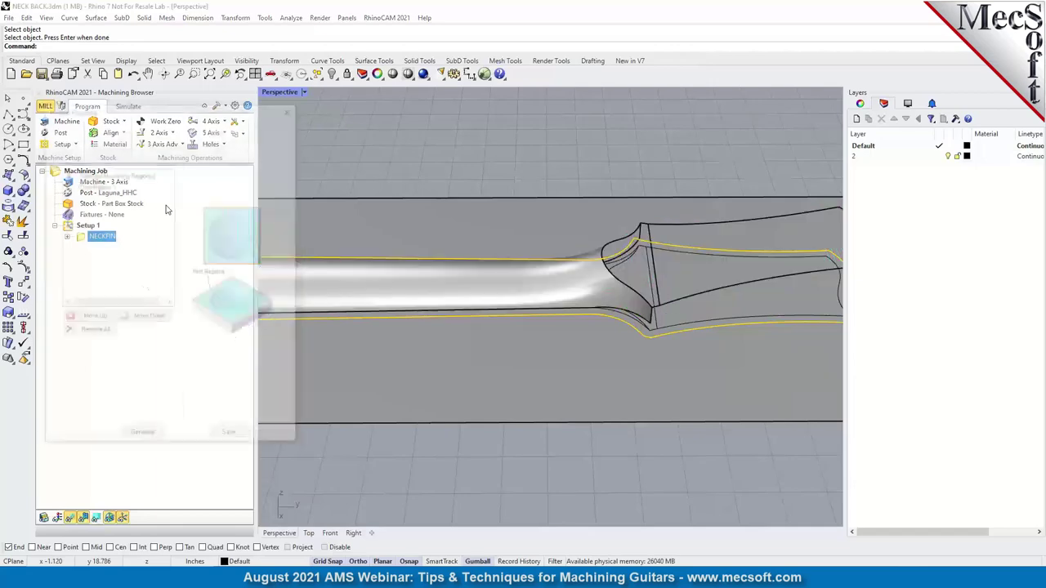
# - Remove all part surfaces from the NECKFIN operation
pyautogui.click(116, 153)
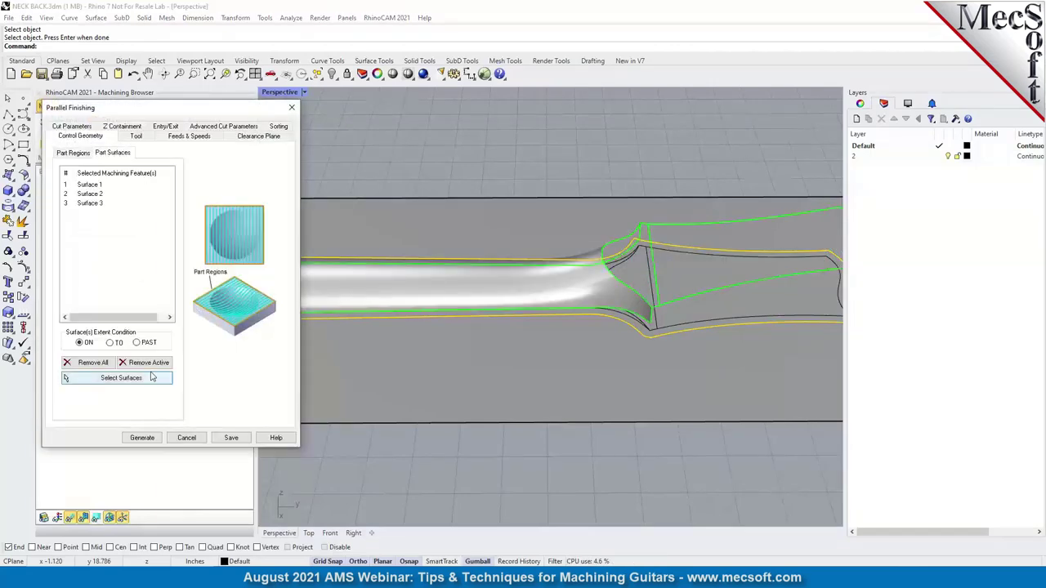
pyautogui.click(112, 380)
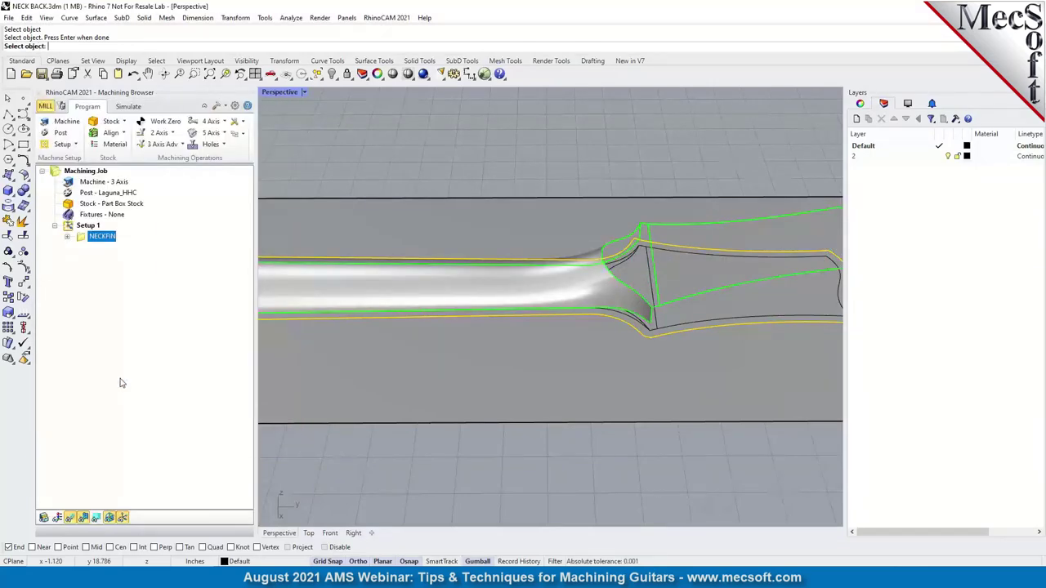
pyautogui.rightClick(103, 237)
pyautogui.rightClick(85, 242)
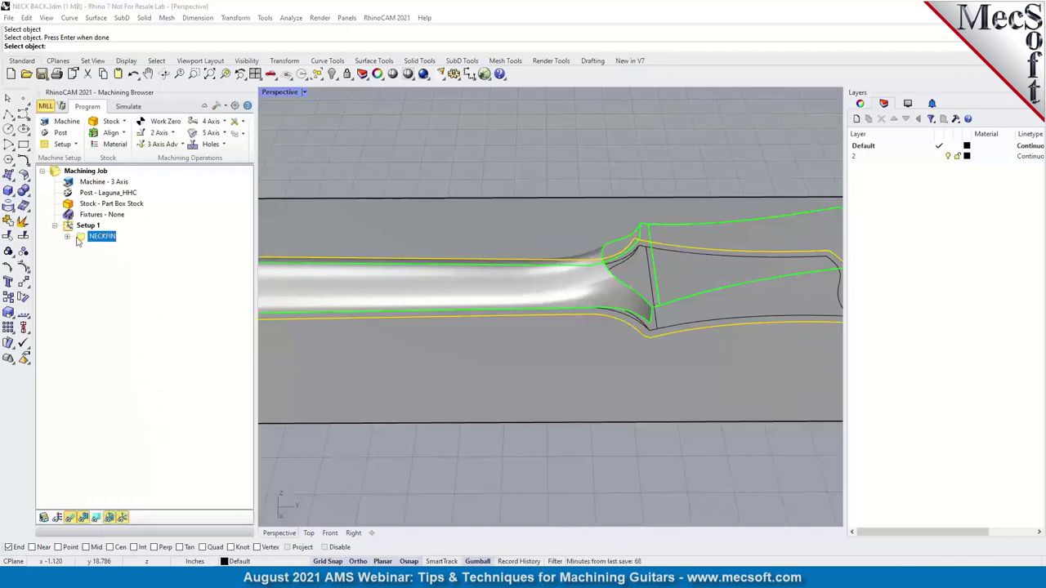
pyautogui.rightClick(84, 243)
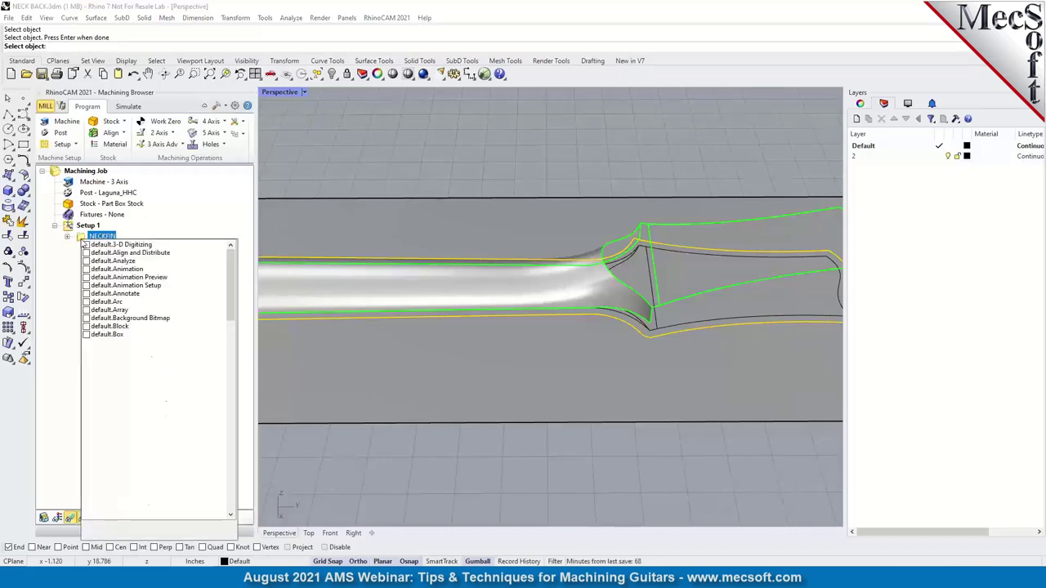
pyautogui.click(376, 119)
pyautogui.rightClick(377, 124)
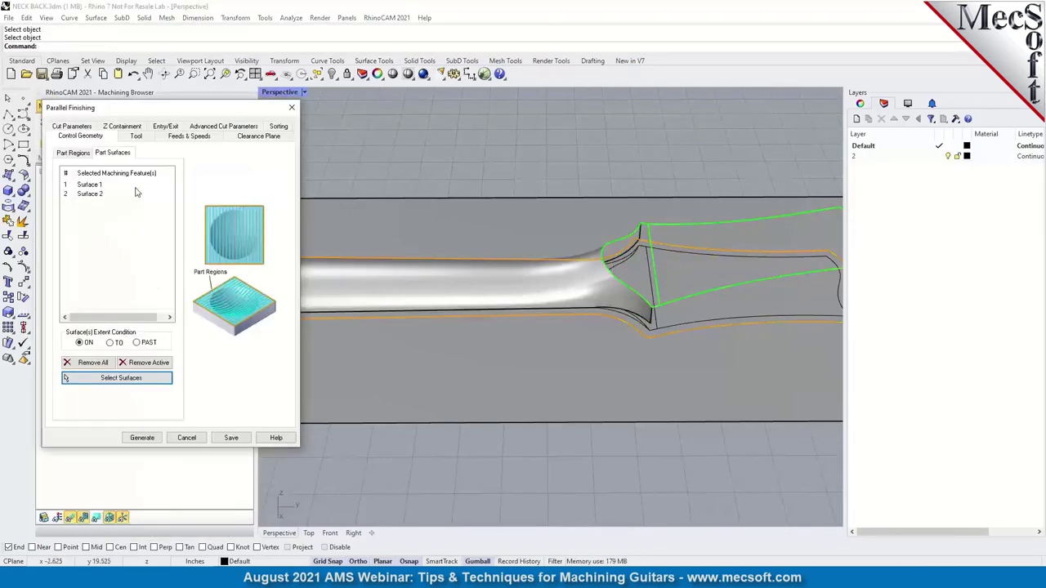
pyautogui.click(92, 369)
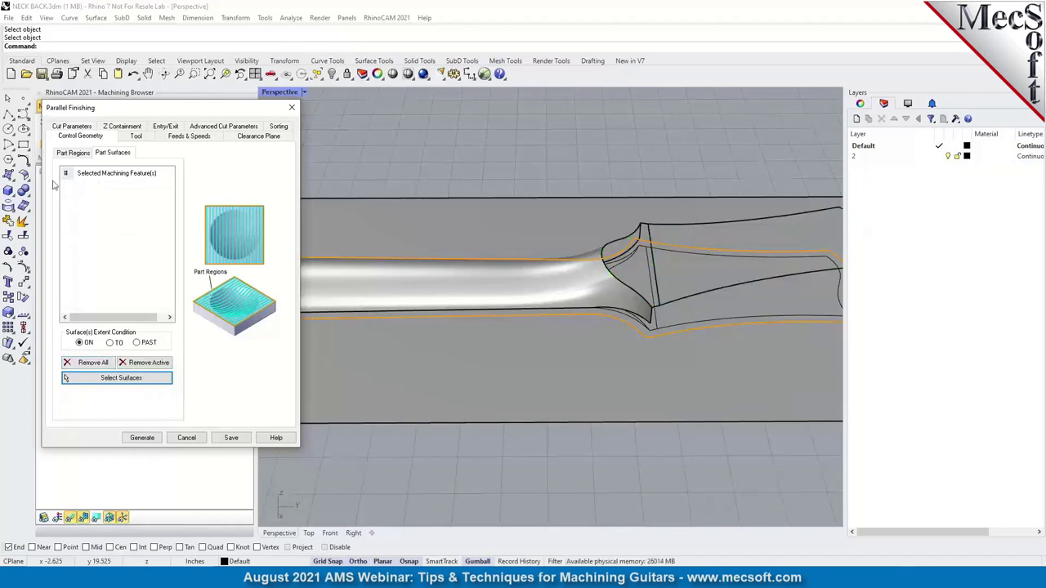
# - Select DriveRegion 1 as the machining region and regenerate NECKFIN
pyautogui.click(76, 153)
pyautogui.click(102, 184)
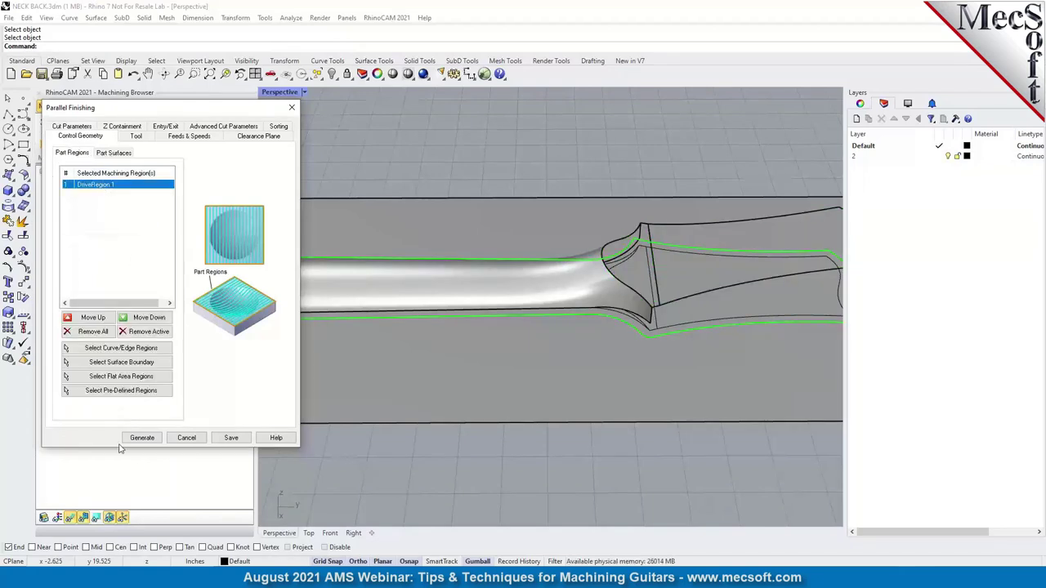
pyautogui.click(155, 436)
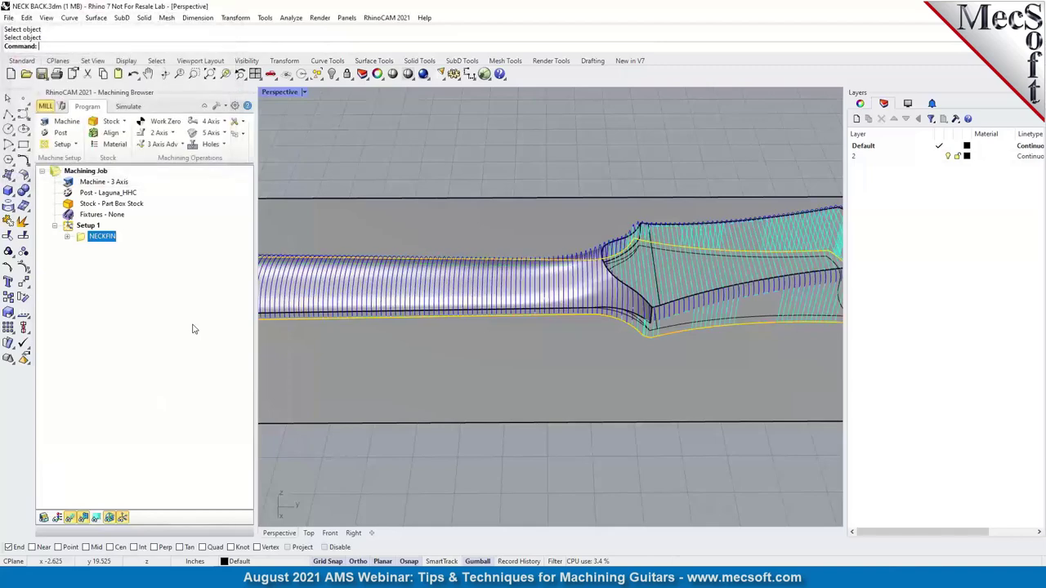
pyautogui.scroll(-5, 654, 288)
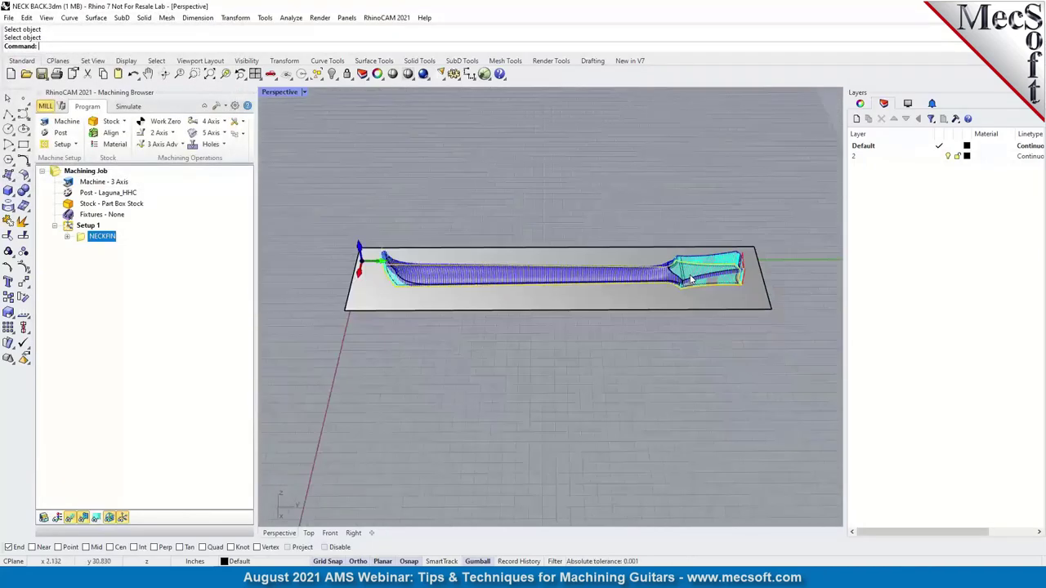
pyautogui.moveTo(654, 289); pyautogui.dragTo(500, 319, button='right')
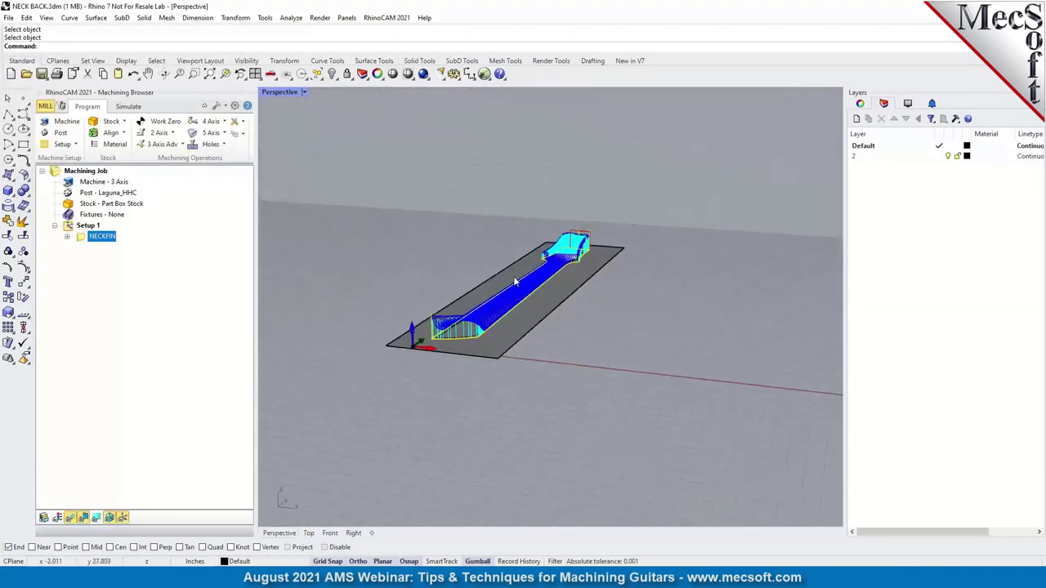
pyautogui.scroll(5, 500, 319)
pyautogui.scroll(5, 493, 316)
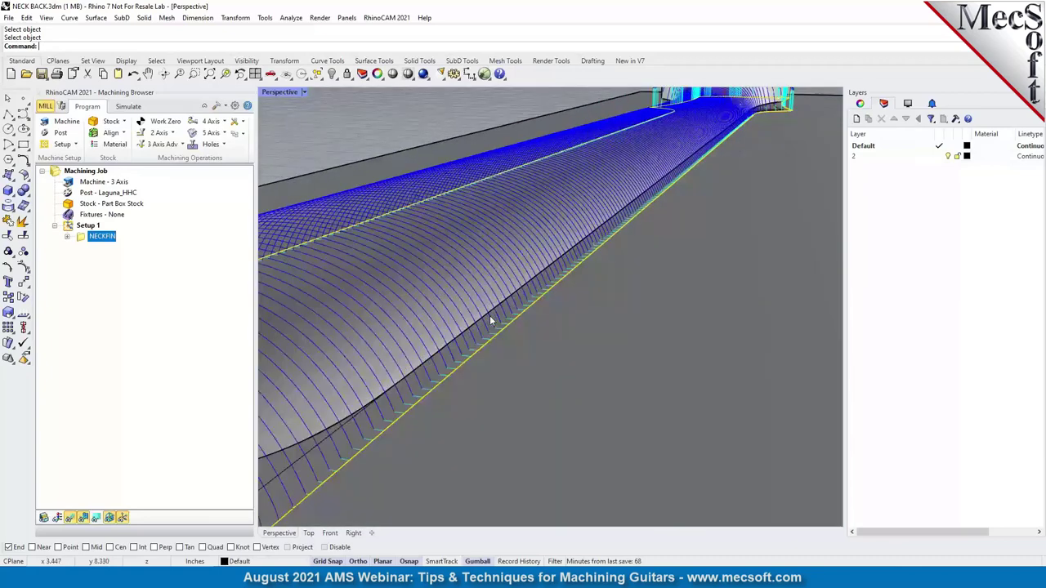
pyautogui.moveTo(503, 304)
pyautogui.mouseDown(button='right')
pyautogui.moveTo(497, 296)
pyautogui.moveTo(494, 309)
pyautogui.mouseUp(button='right')
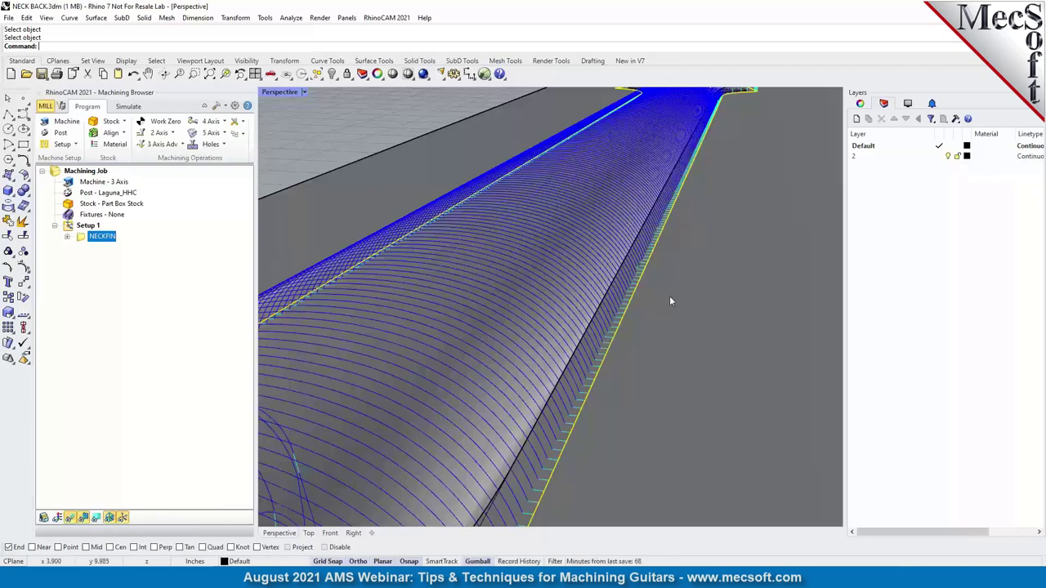
pyautogui.scroll(-8, 672, 291)
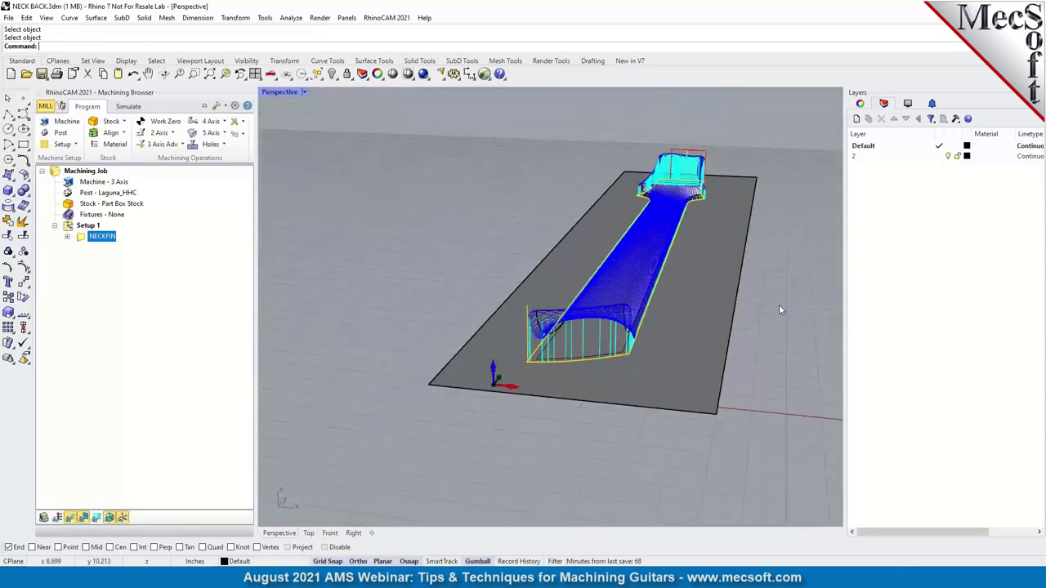
pyautogui.moveTo(779, 304); pyautogui.dragTo(719, 315, button='right')
pyautogui.scroll(5, 702, 321)
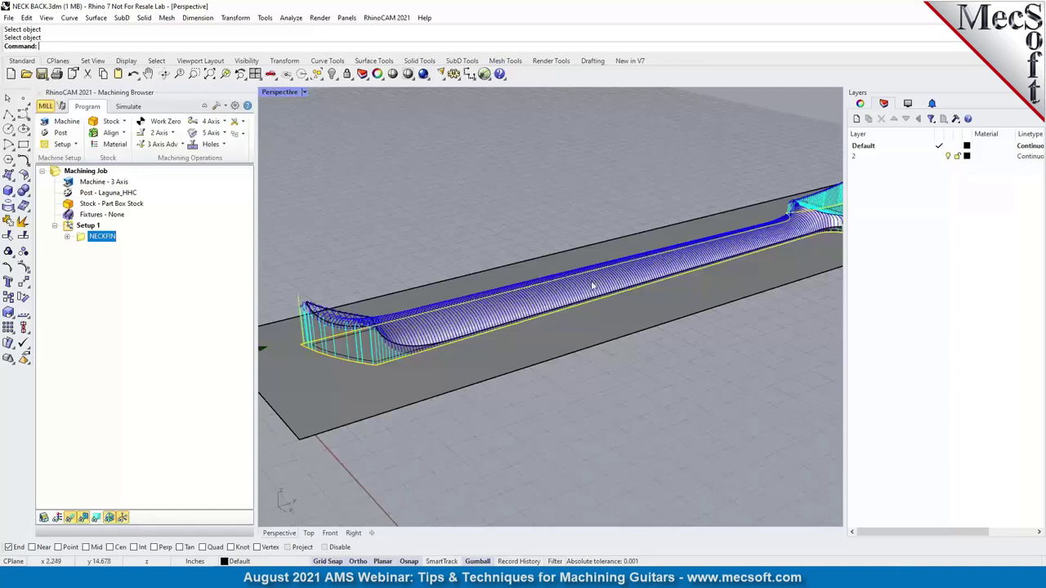
pyautogui.scroll(-3, 593, 285)
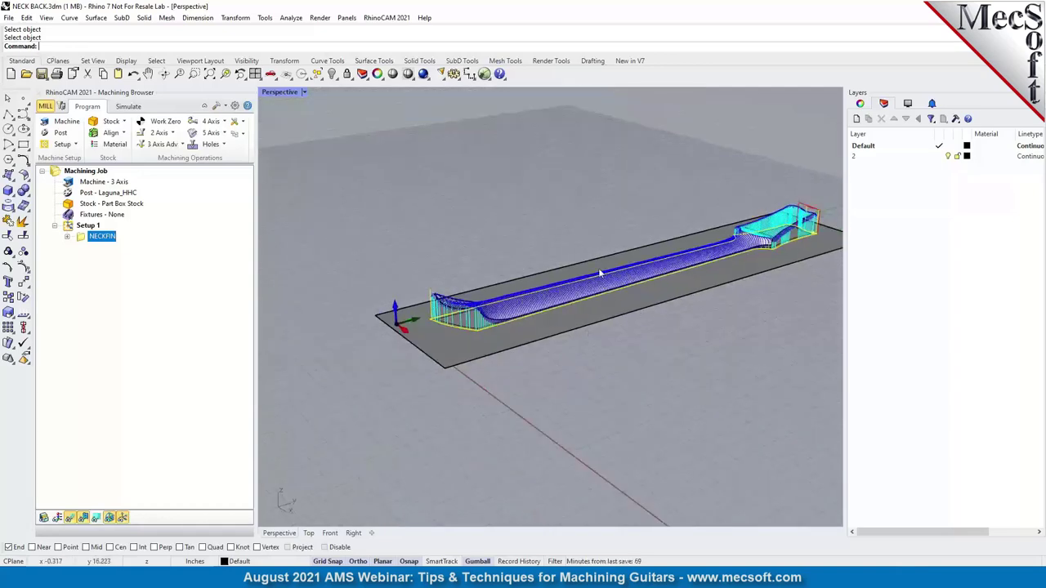
pyautogui.scroll(3, 600, 273)
pyautogui.scroll(2, 335, 347)
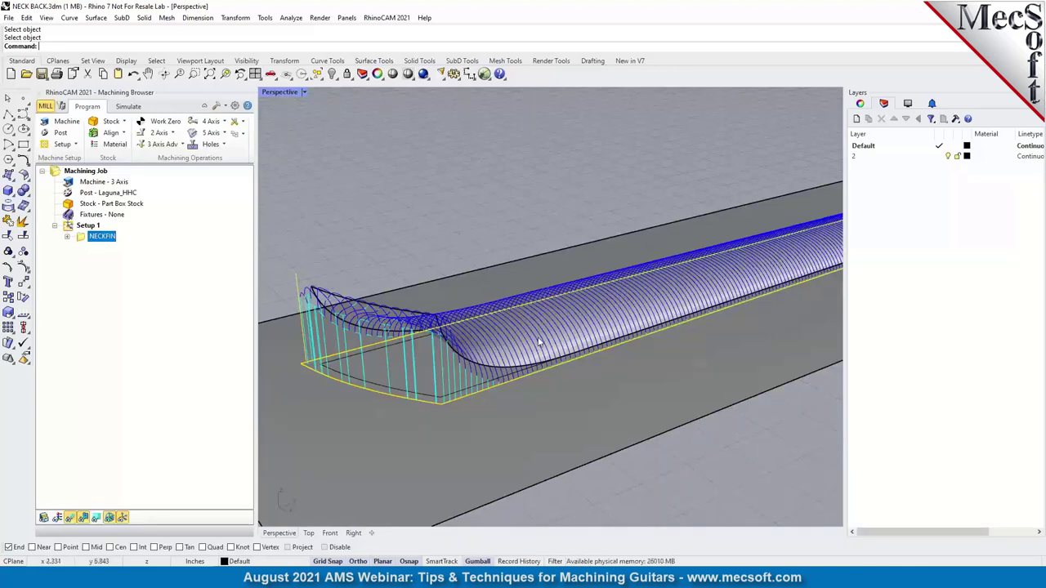
pyautogui.scroll(-1, 539, 342)
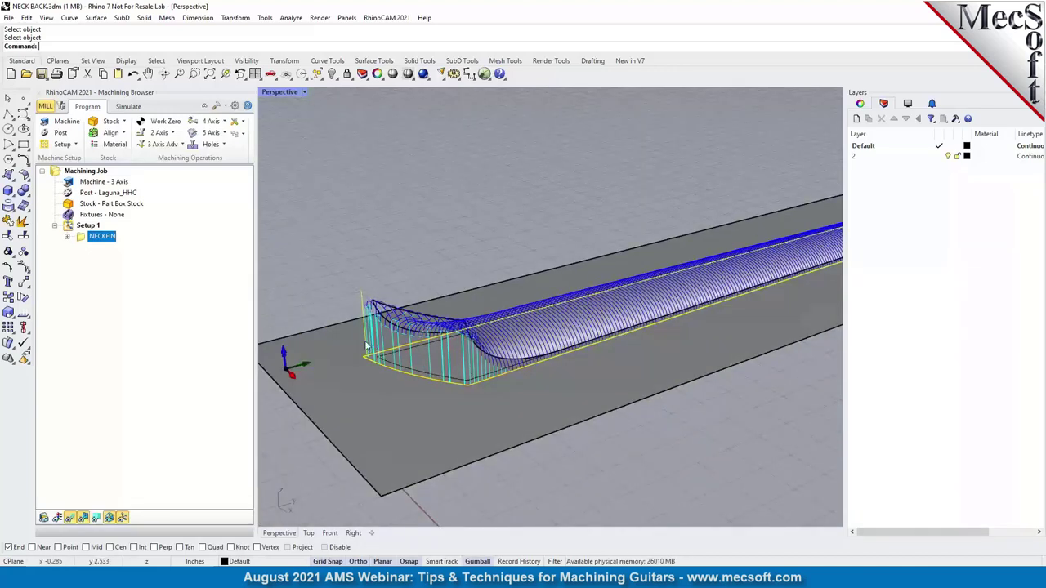
# - Hide the NECKFIN toolpath display, then decline a straight extrusion of the self-intersecting curves
pyautogui.click(82, 514)
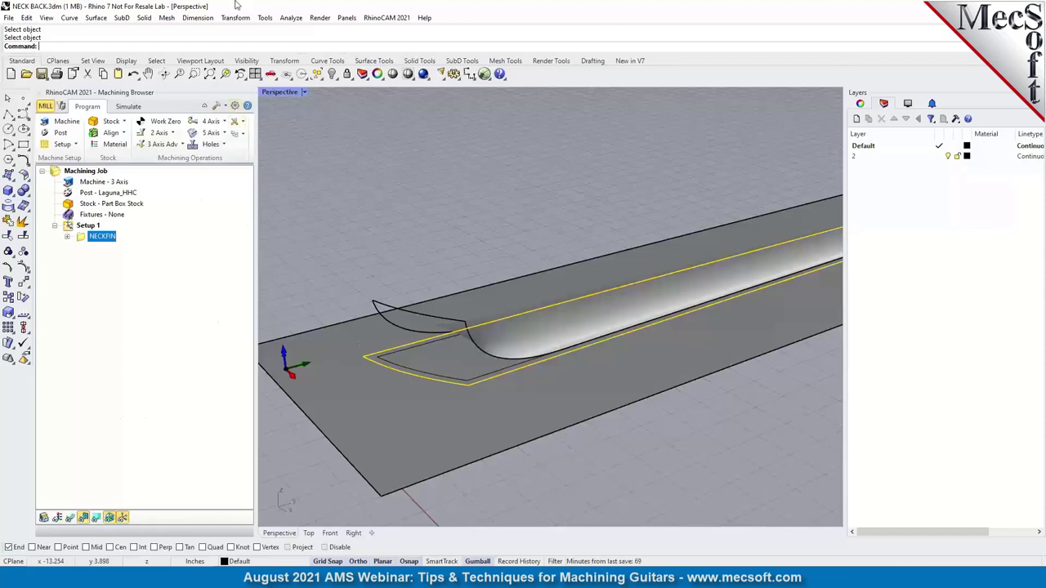
pyautogui.click(96, 18)
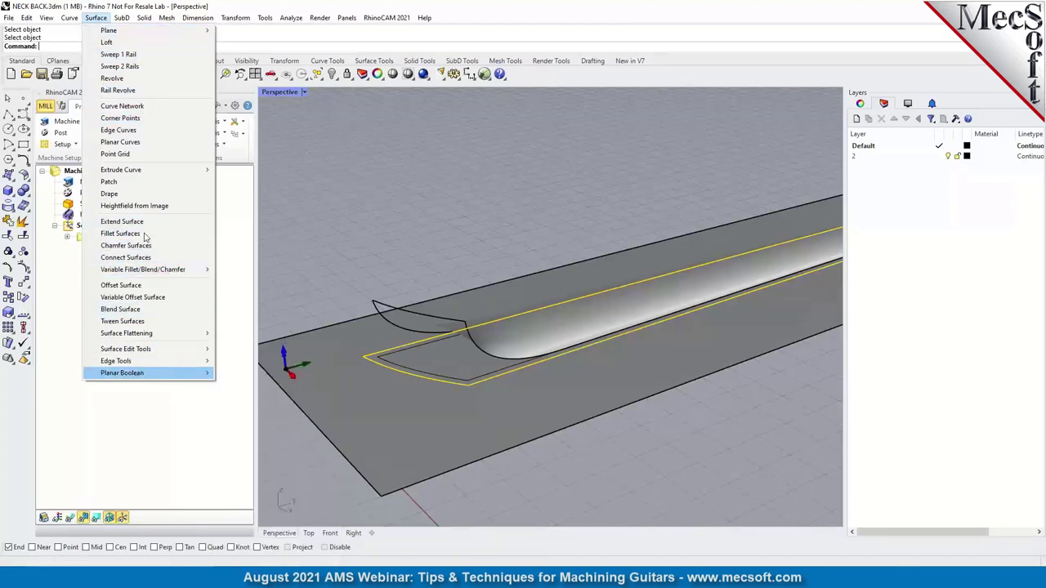
pyautogui.moveTo(145, 169)
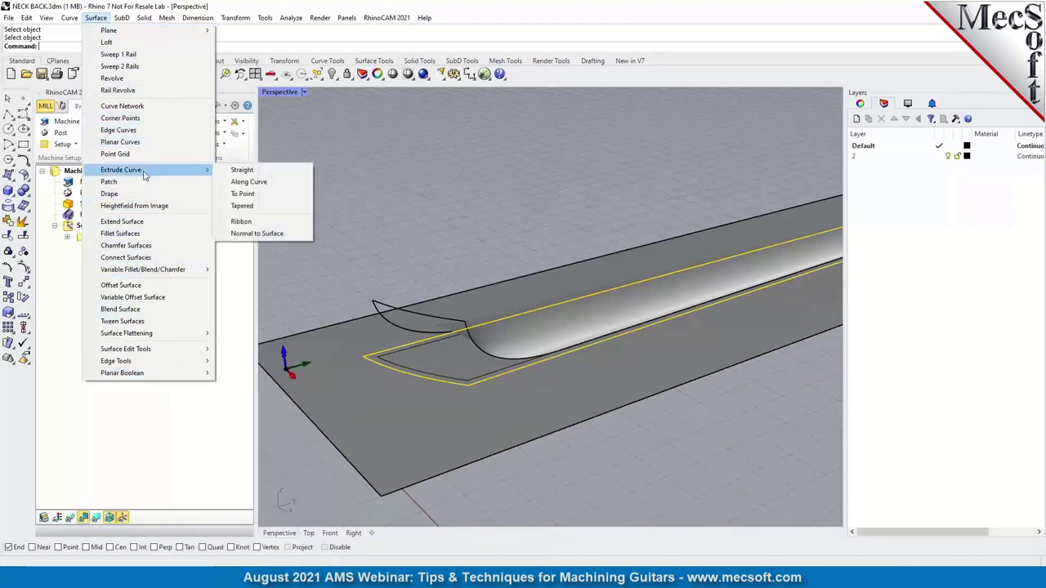
pyautogui.click(244, 173)
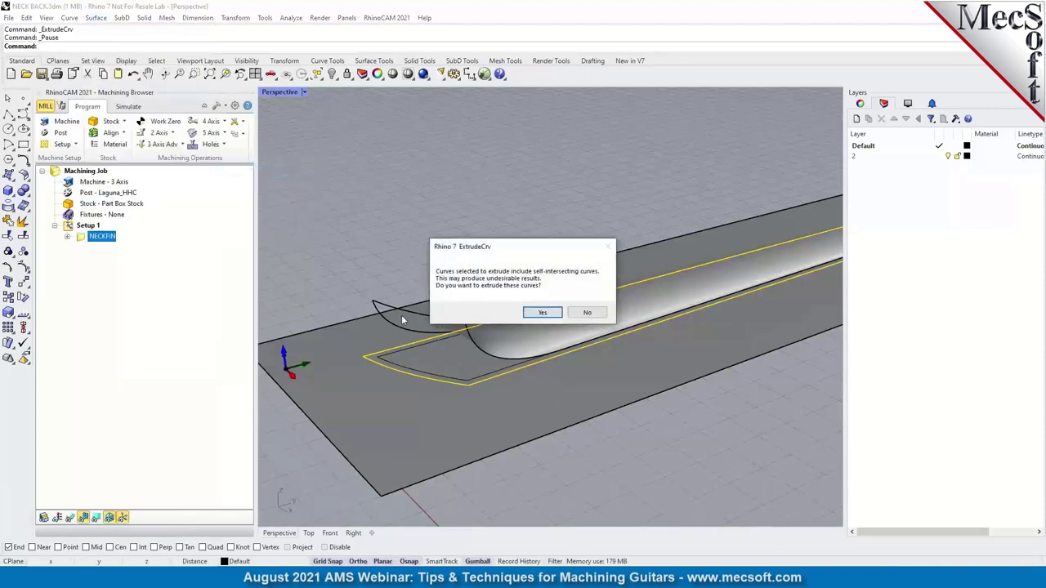
pyautogui.click(587, 312)
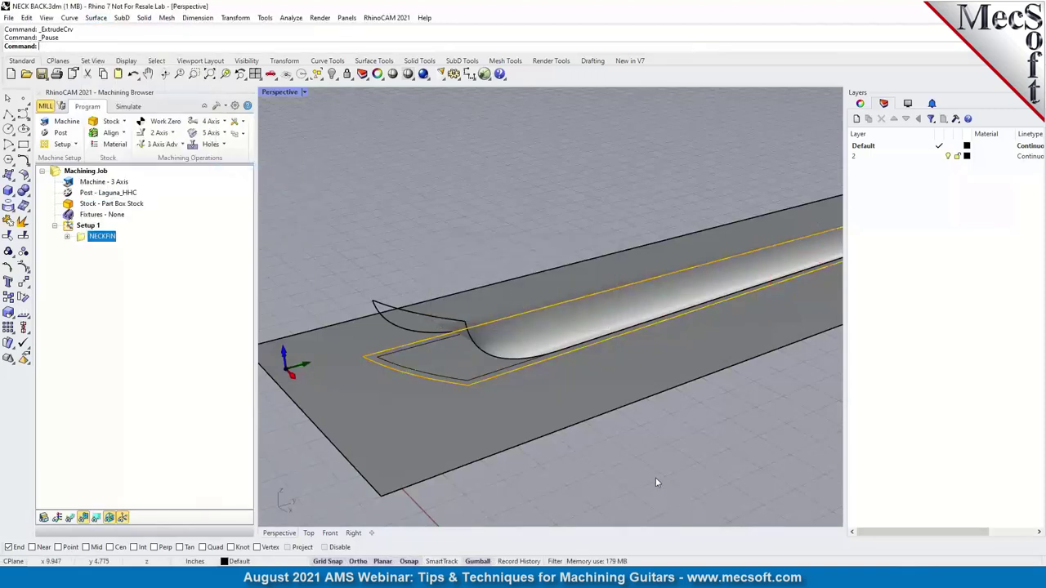
# - Extrude the heel-end arc straight along a direction from the plate corner to the plate edge
pyautogui.click(100, 18)
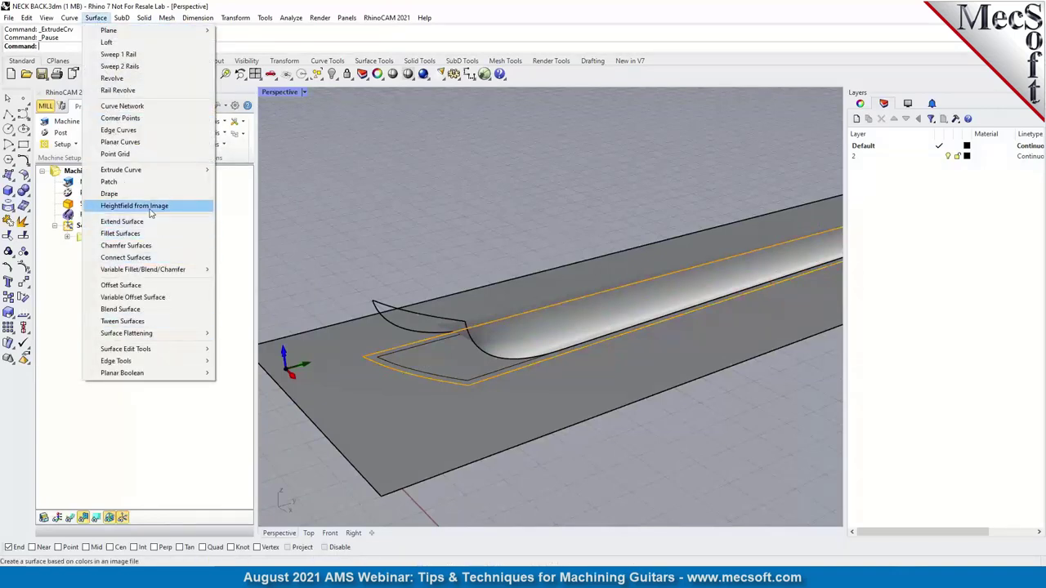
pyautogui.moveTo(204, 170)
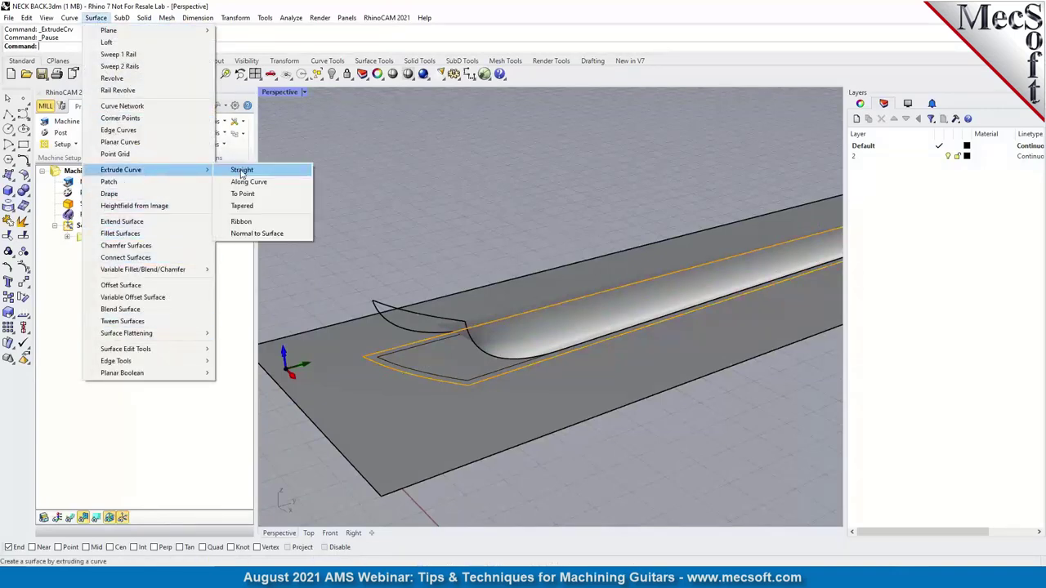
pyautogui.click(241, 172)
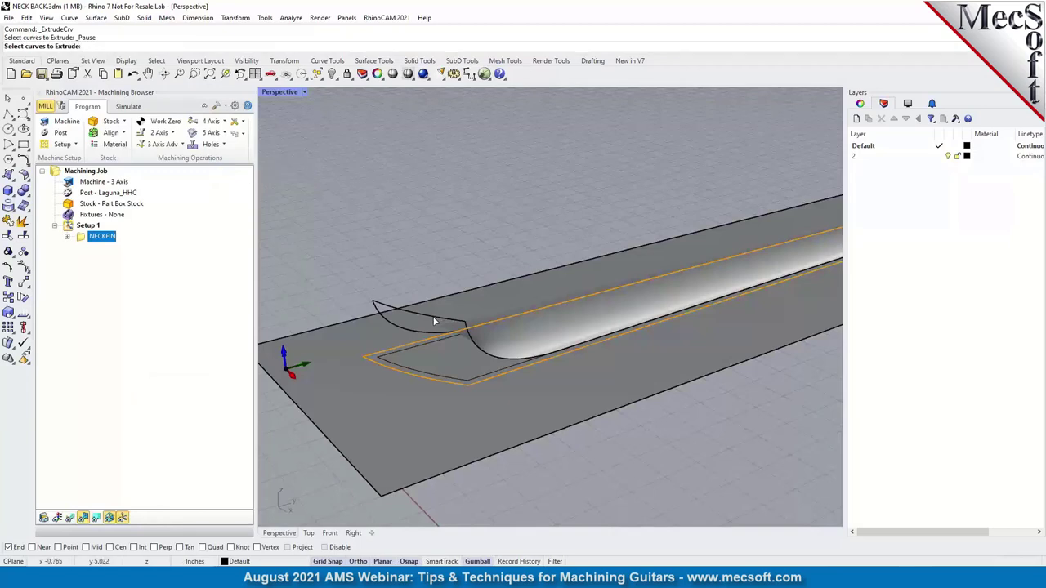
pyautogui.click(432, 314)
pyautogui.click(464, 346)
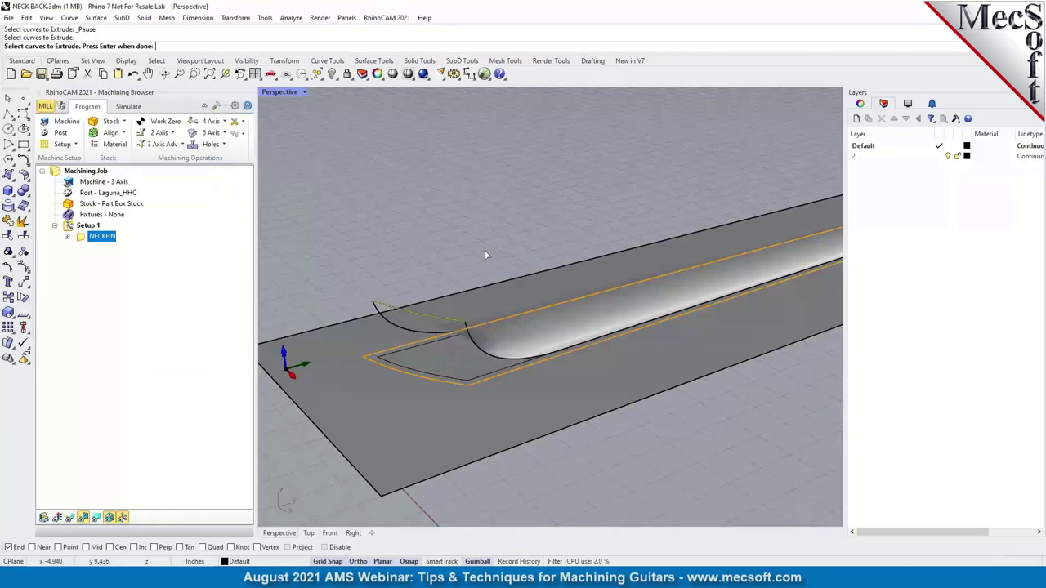
pyautogui.press('Return')
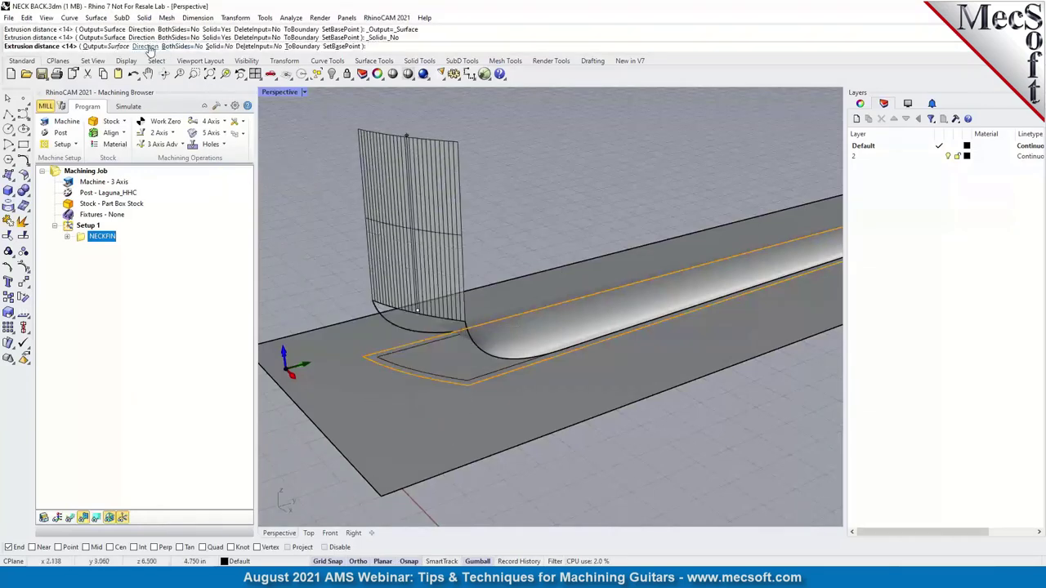
pyautogui.click(149, 46)
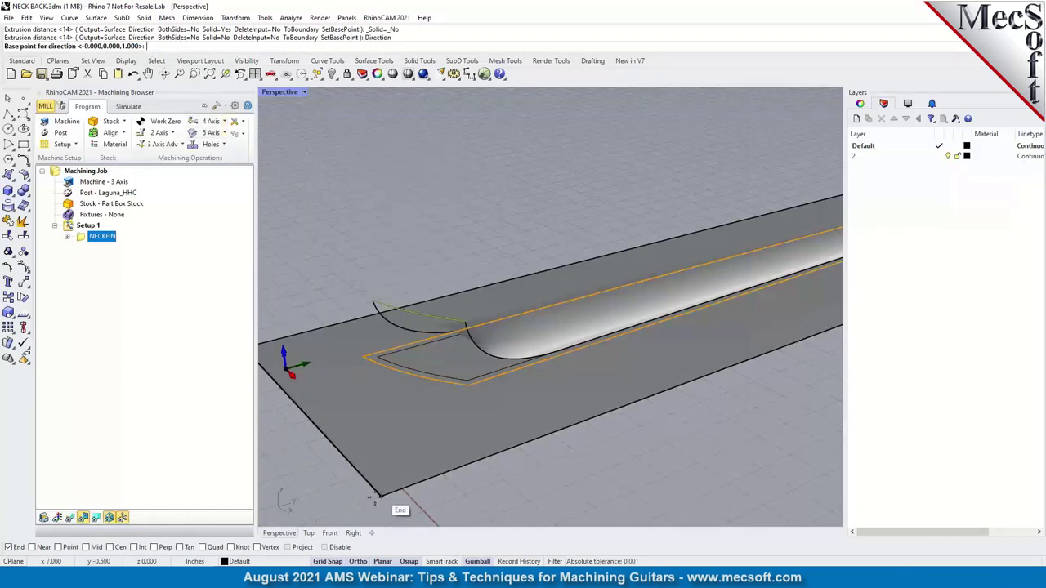
pyautogui.click(380, 495)
pyautogui.click(564, 438)
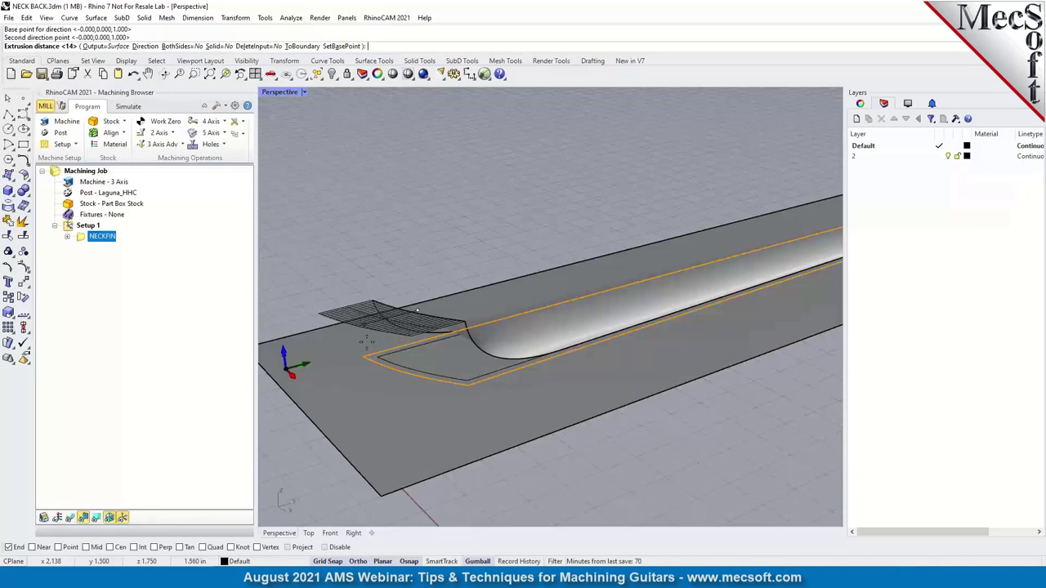
pyautogui.click(413, 315)
pyautogui.scroll(3, 551, 361)
pyautogui.scroll(-3, 551, 362)
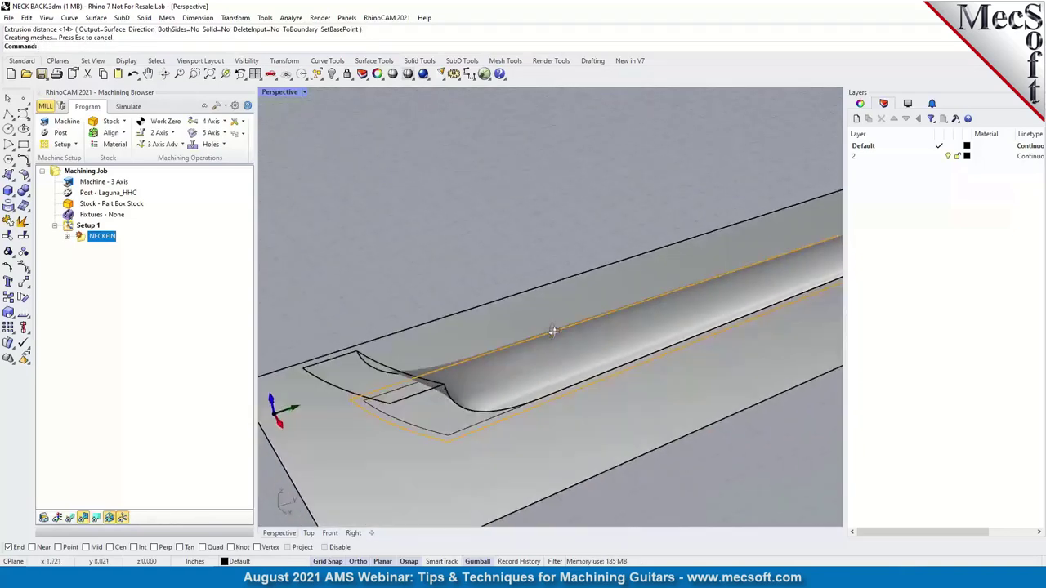
# - Flip the normal direction of the new extruded surface
pyautogui.click(362, 344)
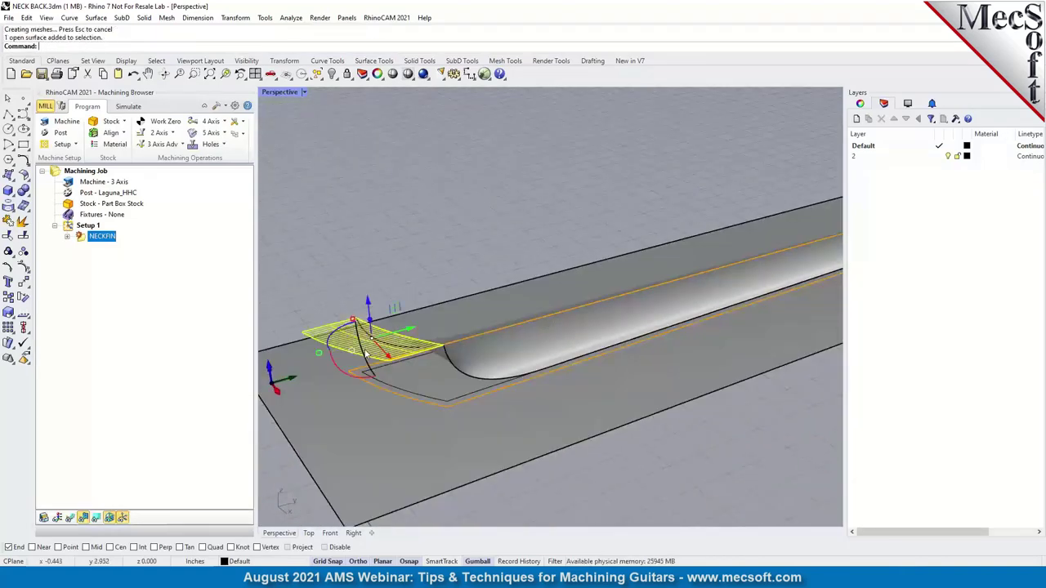
pyautogui.write('Flip')
pyautogui.press('Return')
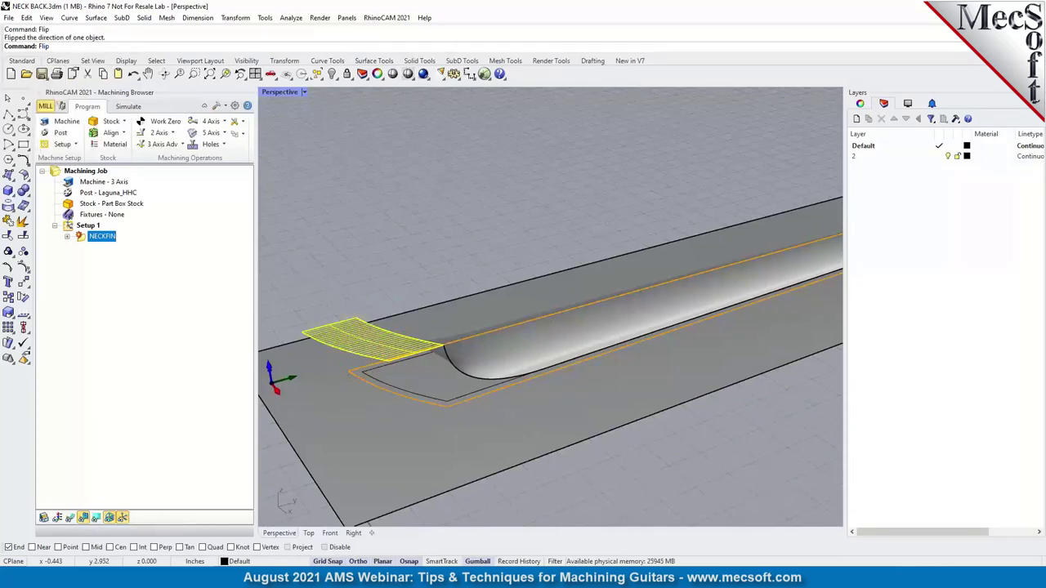
pyautogui.click(503, 278)
pyautogui.moveTo(507, 372); pyautogui.dragTo(515, 382, button='right')
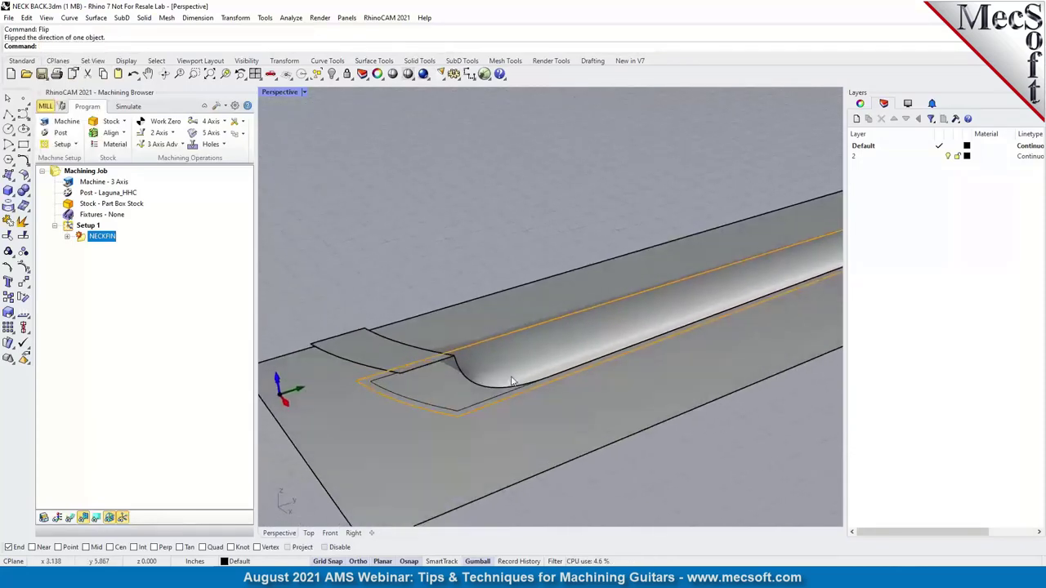
pyautogui.click(96, 17)
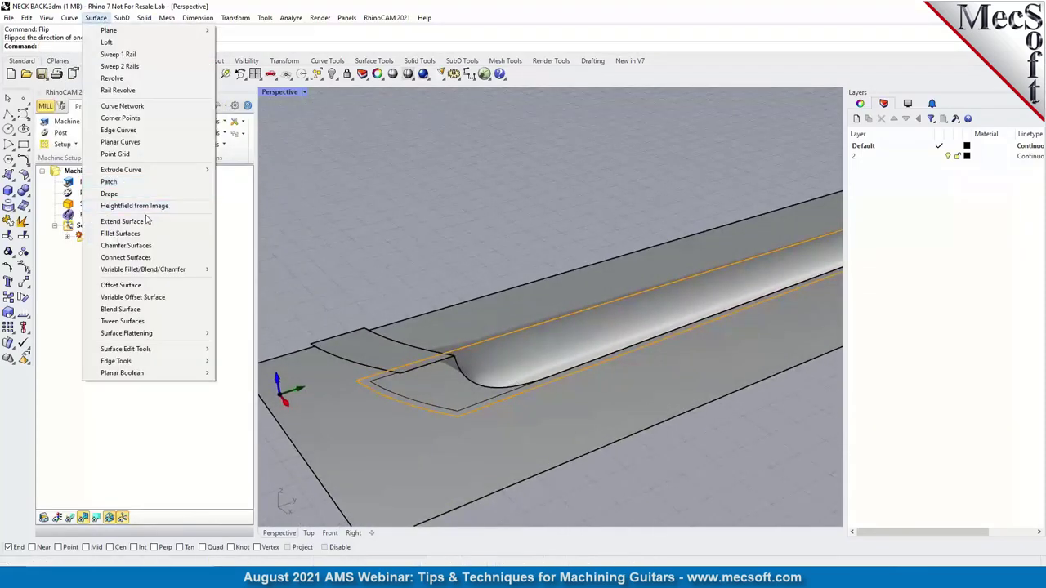
pyautogui.moveTo(163, 170)
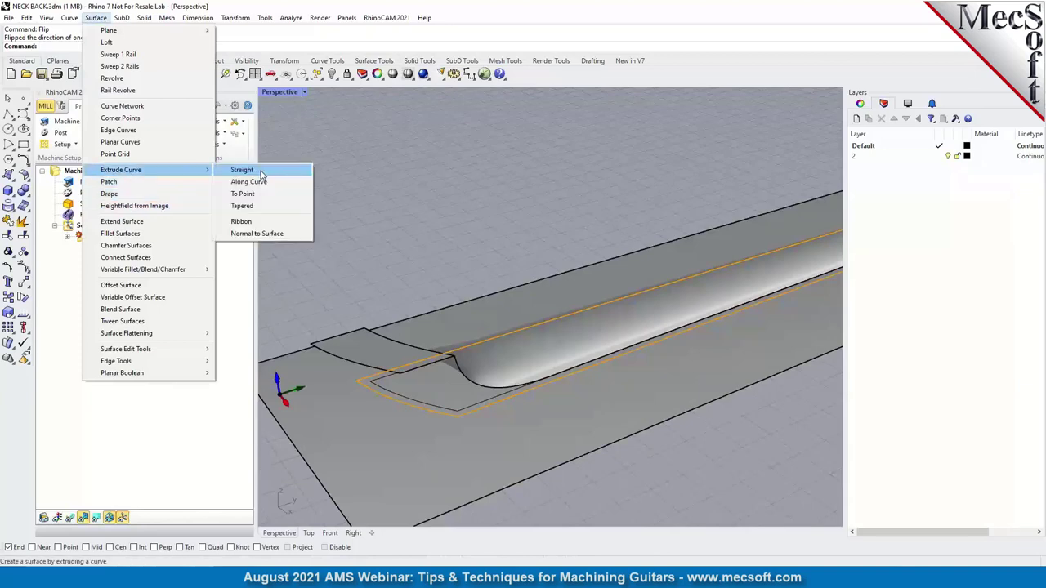
pyautogui.click(270, 169)
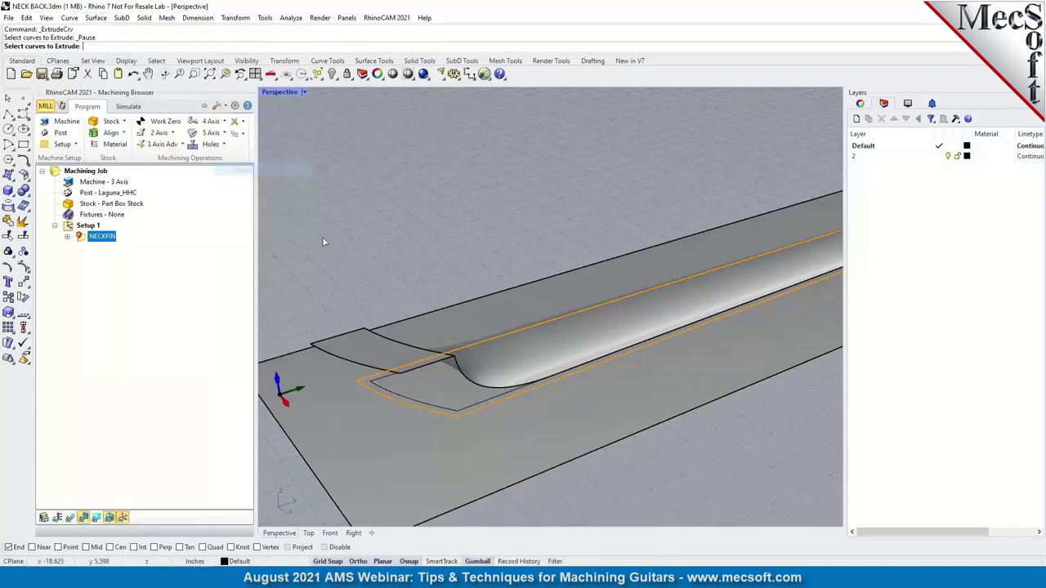
pyautogui.click(429, 370)
pyautogui.press('Return')
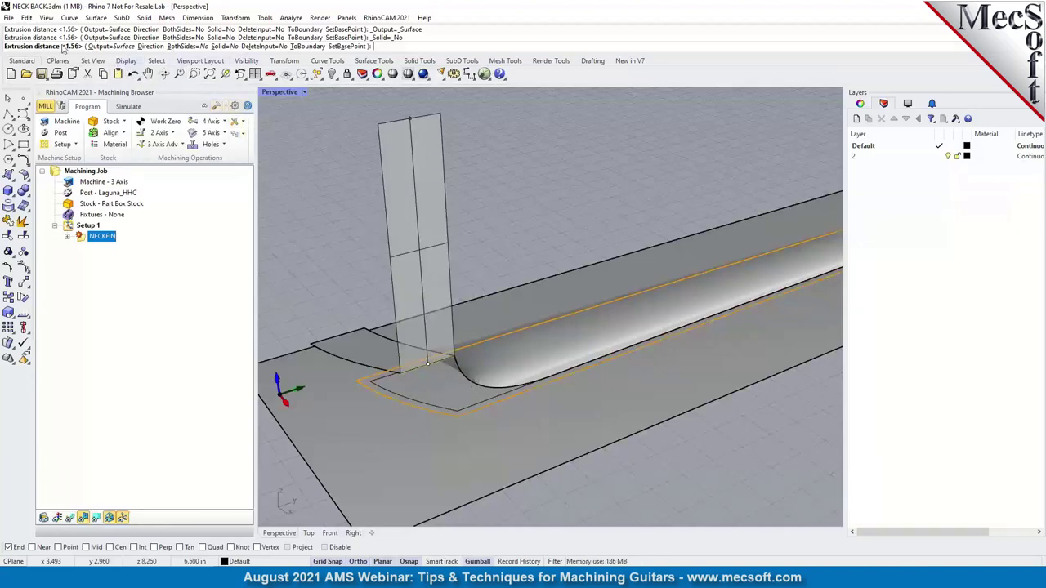
pyautogui.press('Escape')
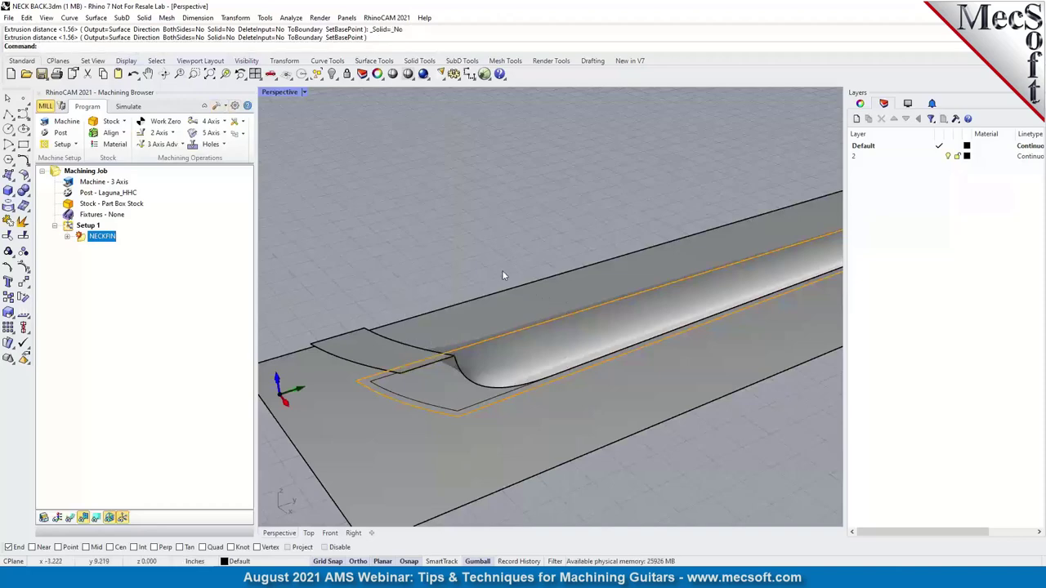
pyautogui.moveTo(591, 318); pyautogui.dragTo(687, 353, button='right')
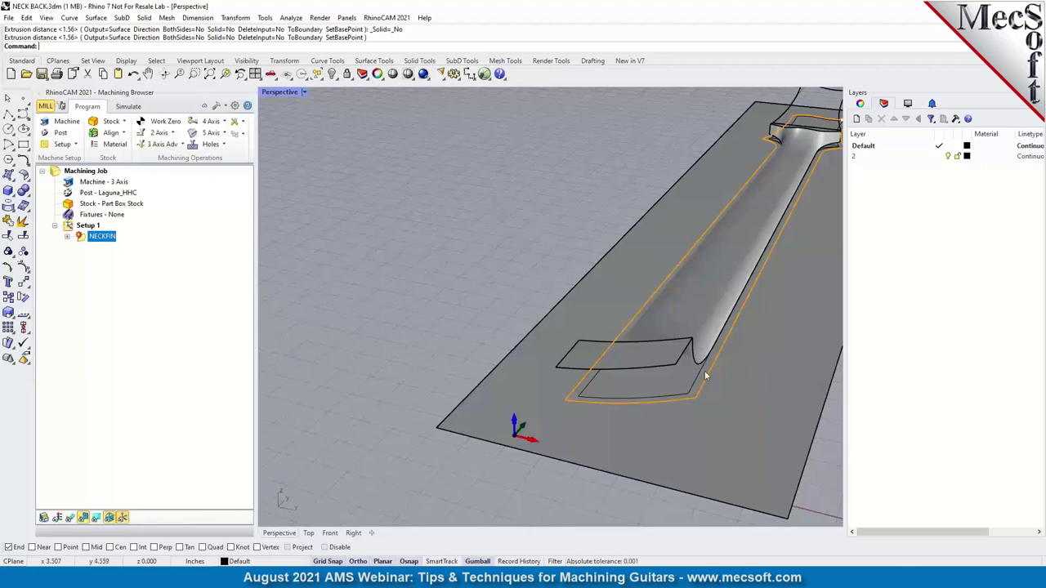
pyautogui.moveTo(624, 377); pyautogui.dragTo(550, 350, button='right')
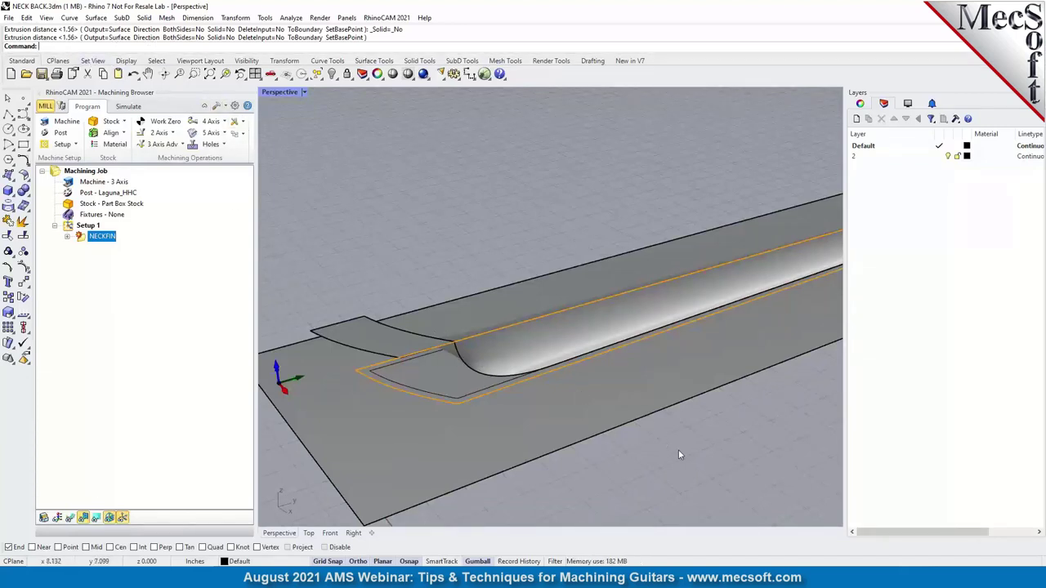
pyautogui.press('Left')
pyautogui.press('Left')
pyautogui.press('Left')
pyautogui.press('Left')
pyautogui.press('Left')
pyautogui.press('Left')
# - Select the neck-edge curves for a straight curve extrusion
pyautogui.press('Return')
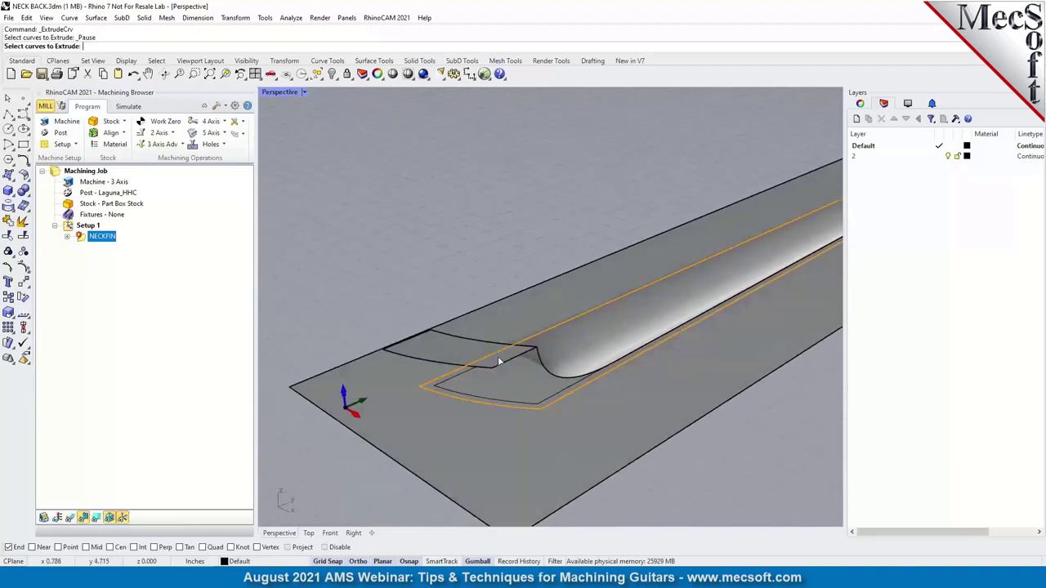
pyautogui.click(506, 365)
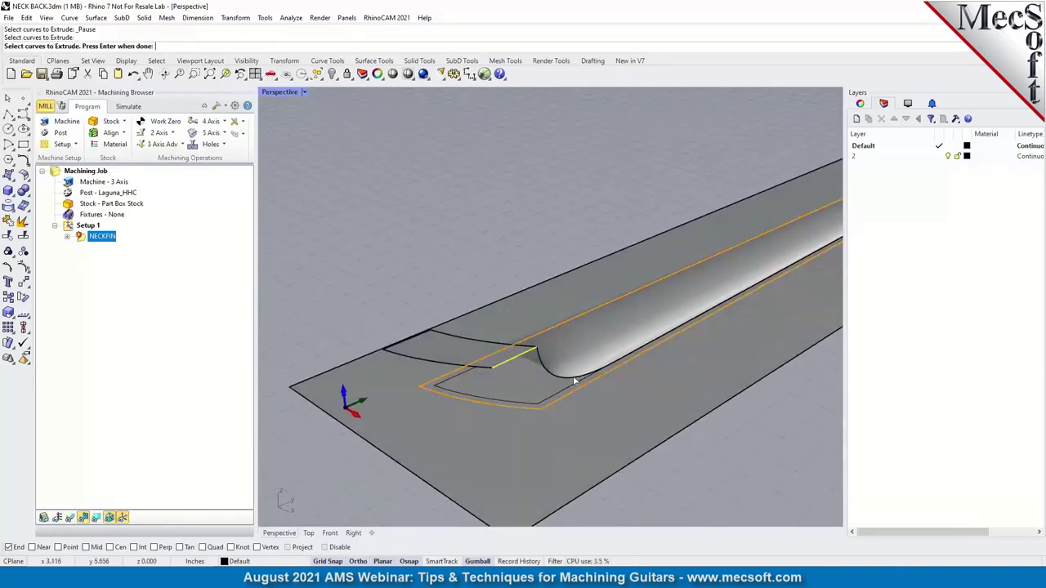
pyautogui.click(575, 380)
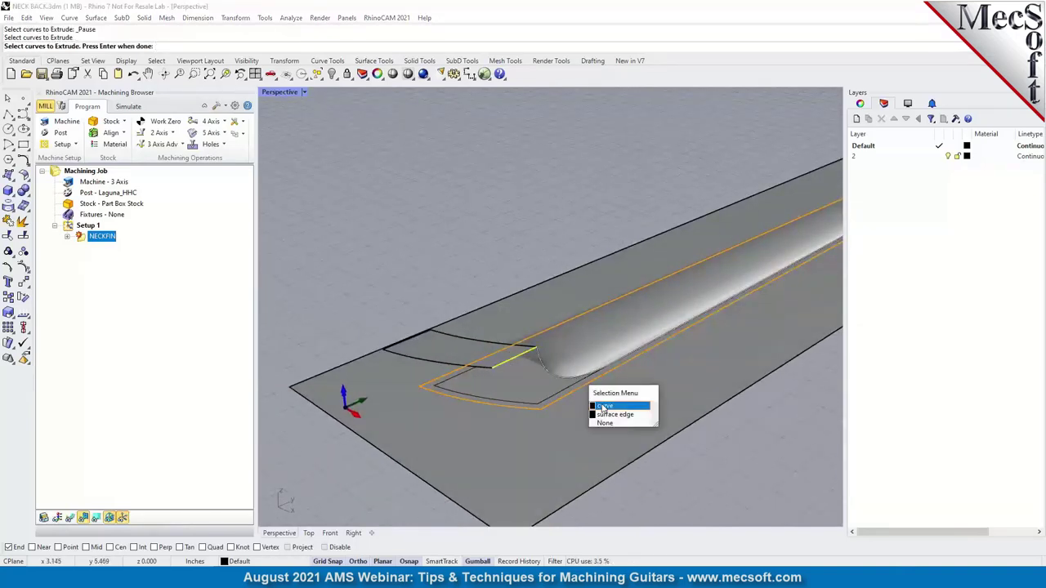
pyautogui.click(602, 406)
pyautogui.moveTo(602, 406); pyautogui.dragTo(595, 386, button='right')
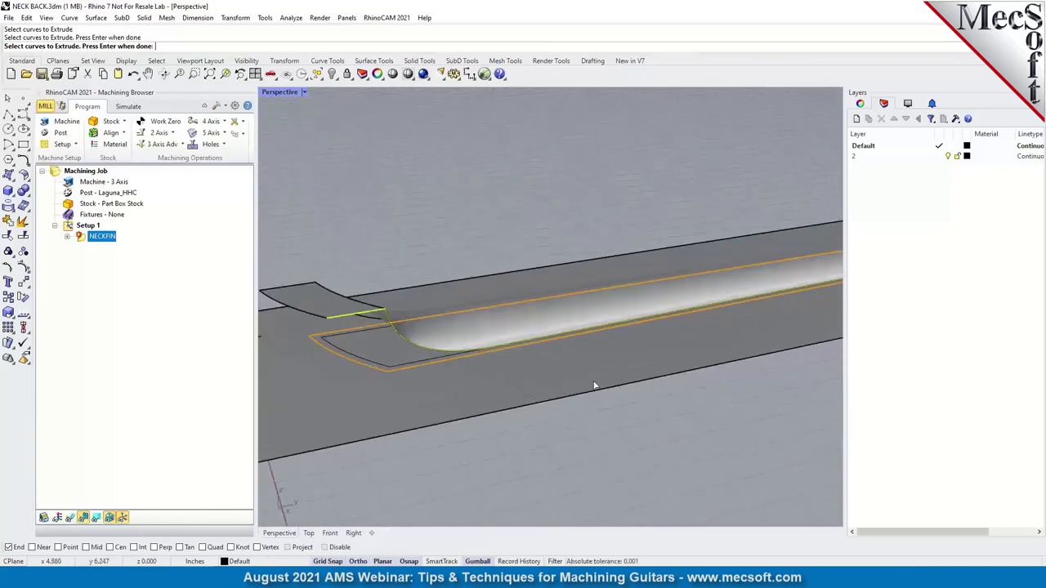
pyautogui.click(95, 18)
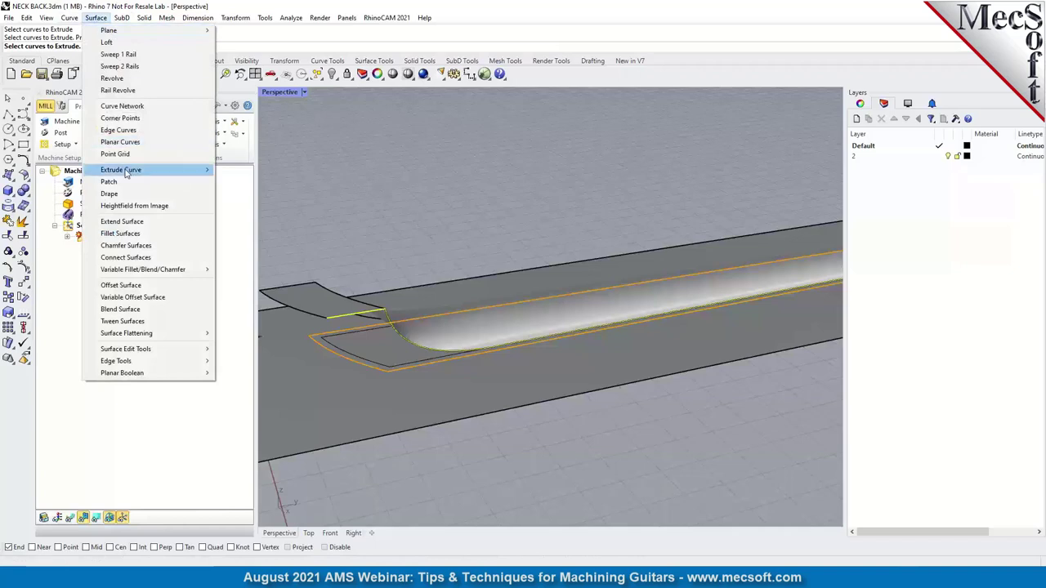
pyautogui.moveTo(126, 171)
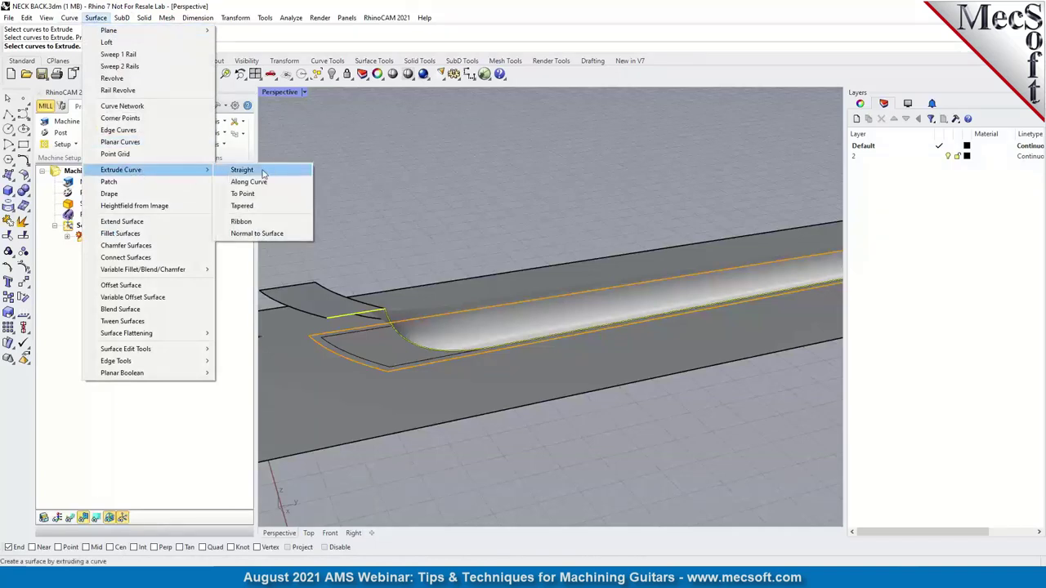
pyautogui.click(262, 170)
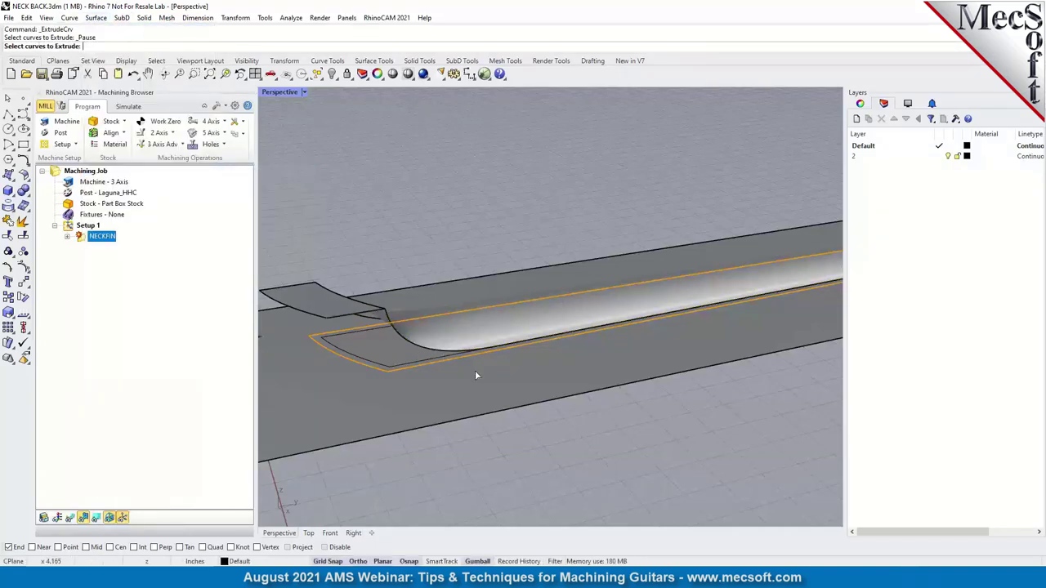
pyautogui.click(346, 319)
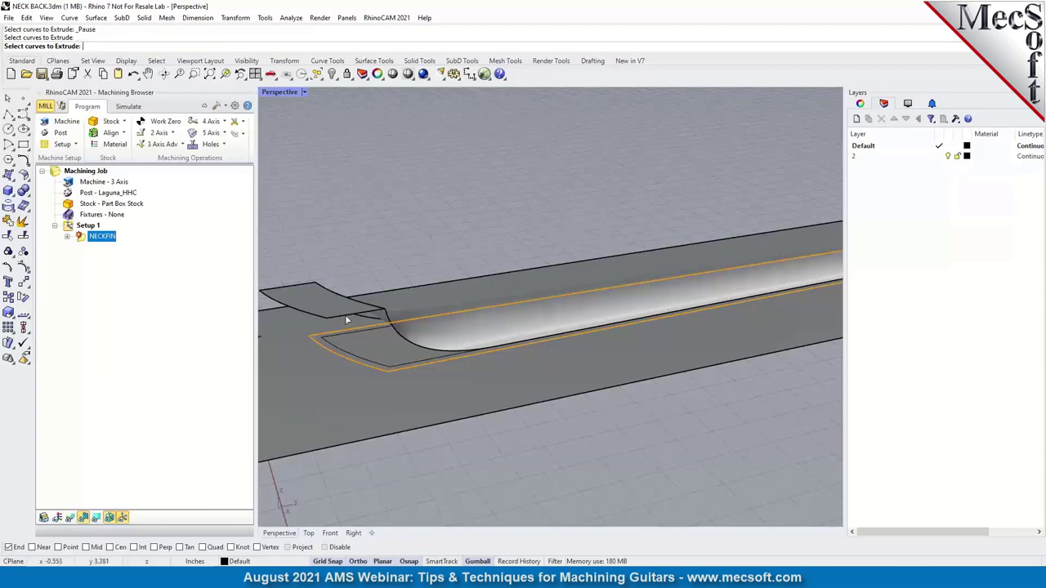
pyautogui.click(432, 359)
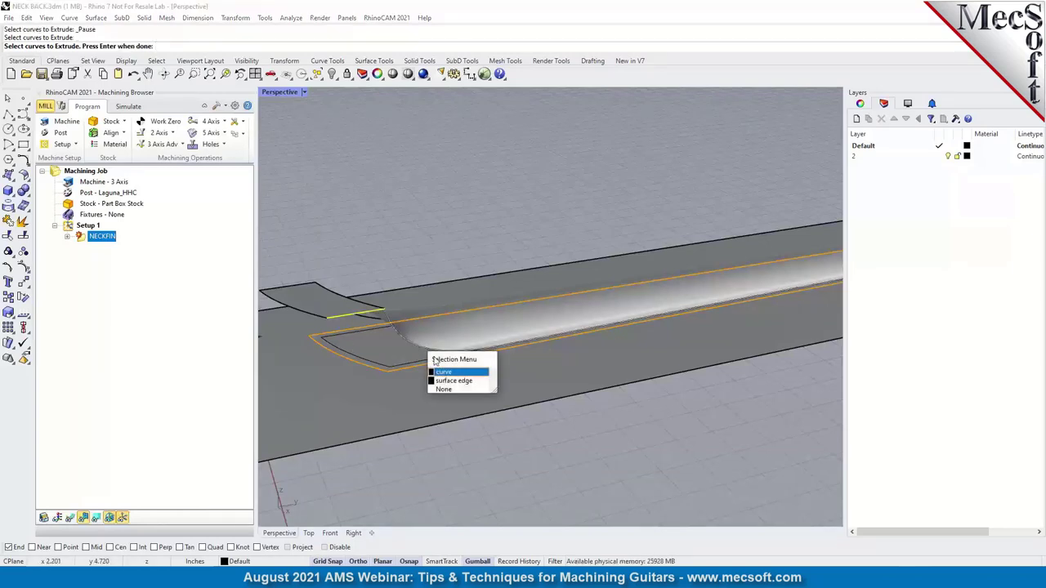
pyautogui.click(445, 371)
pyautogui.press('Return')
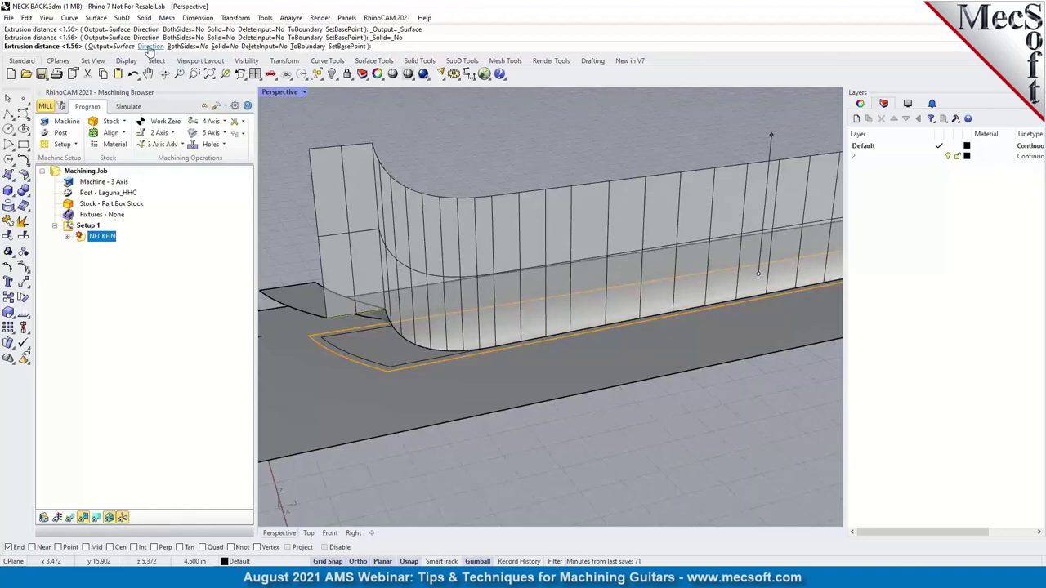
# - Extrude the neck-edge curves along a direction between two board corners
pyautogui.click(150, 47)
pyautogui.moveTo(552, 253); pyautogui.dragTo(550, 254, button='right')
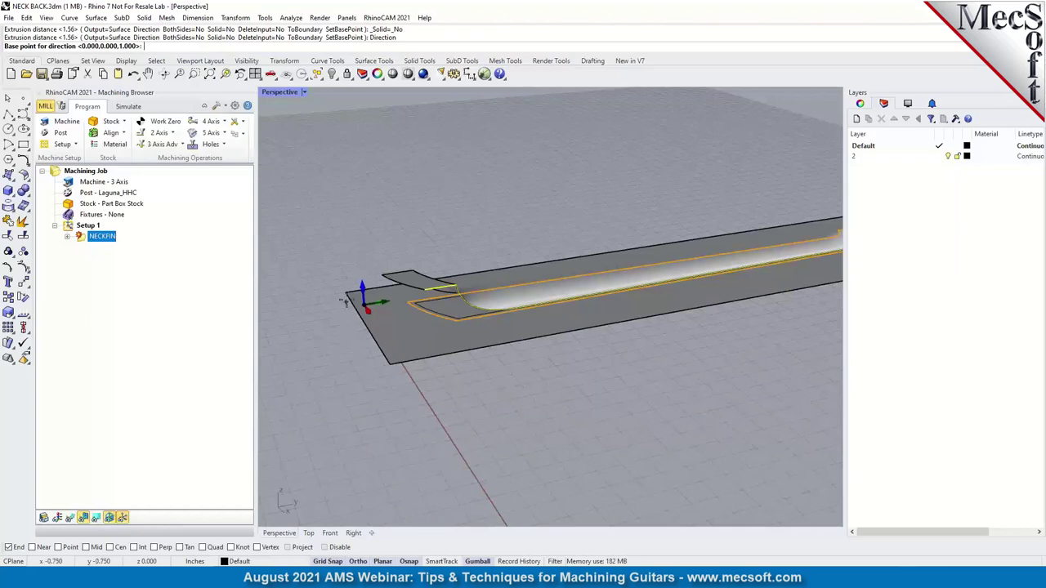
pyautogui.click(346, 292)
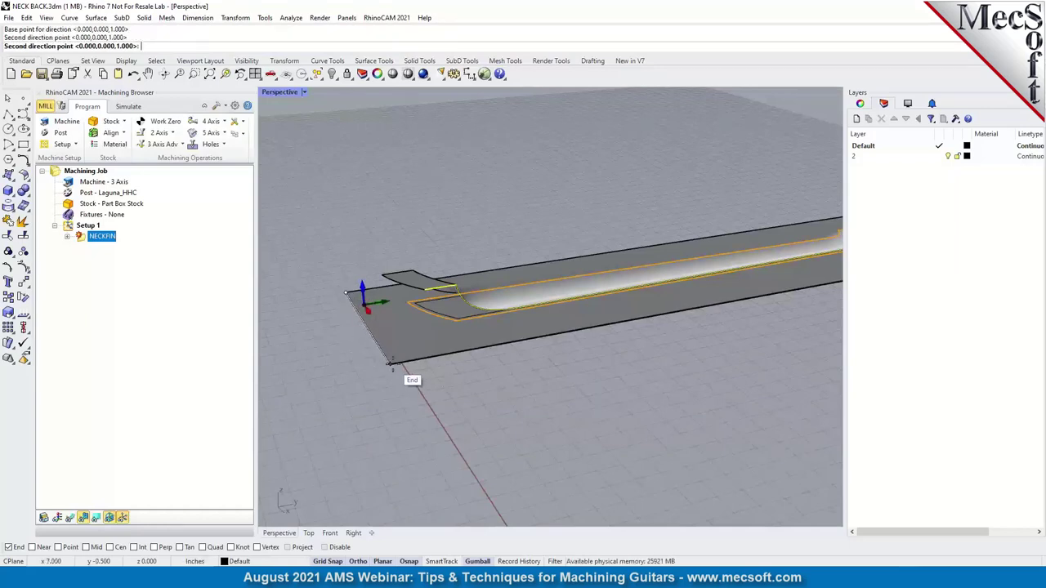
pyautogui.click(390, 363)
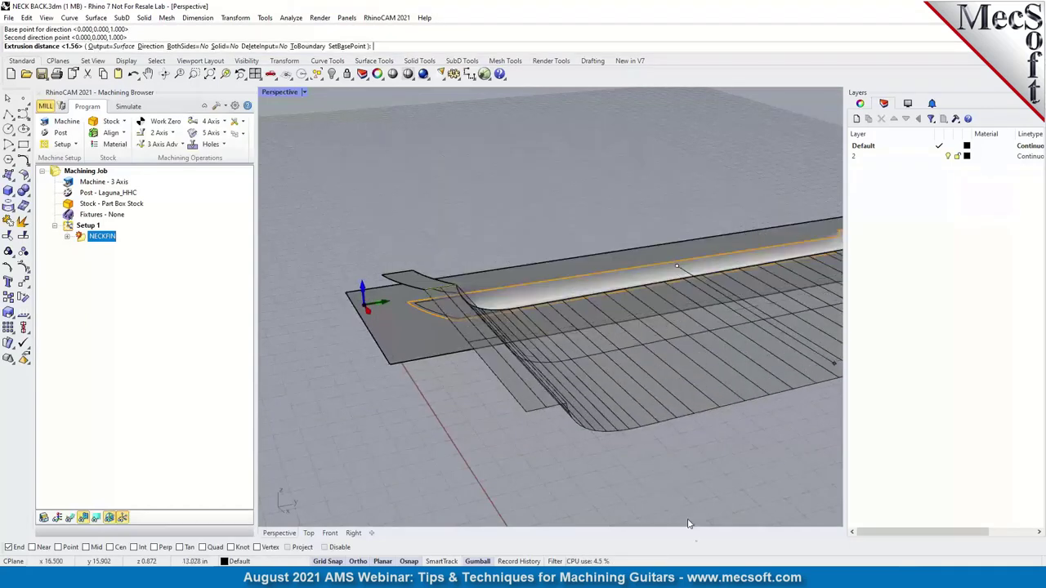
pyautogui.moveTo(688, 524); pyautogui.dragTo(721, 342, button='right')
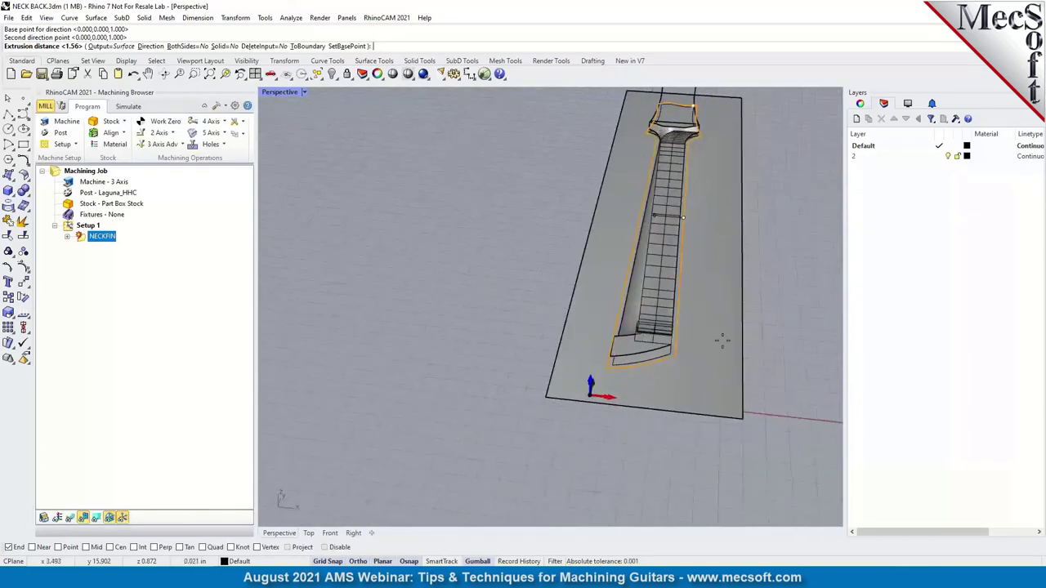
pyautogui.click(697, 345)
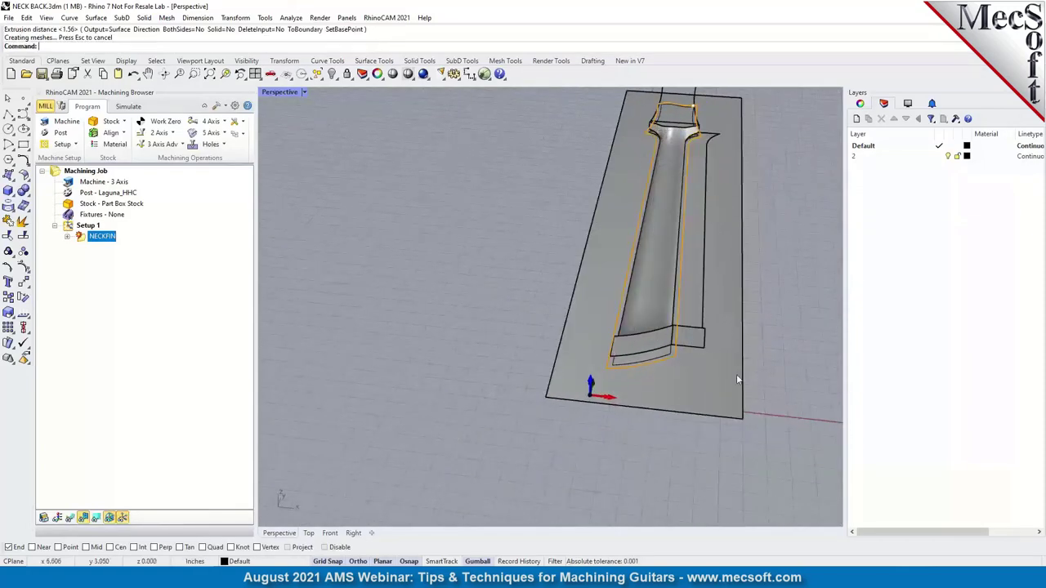
pyautogui.moveTo(525, 349); pyautogui.dragTo(511, 327, button='right')
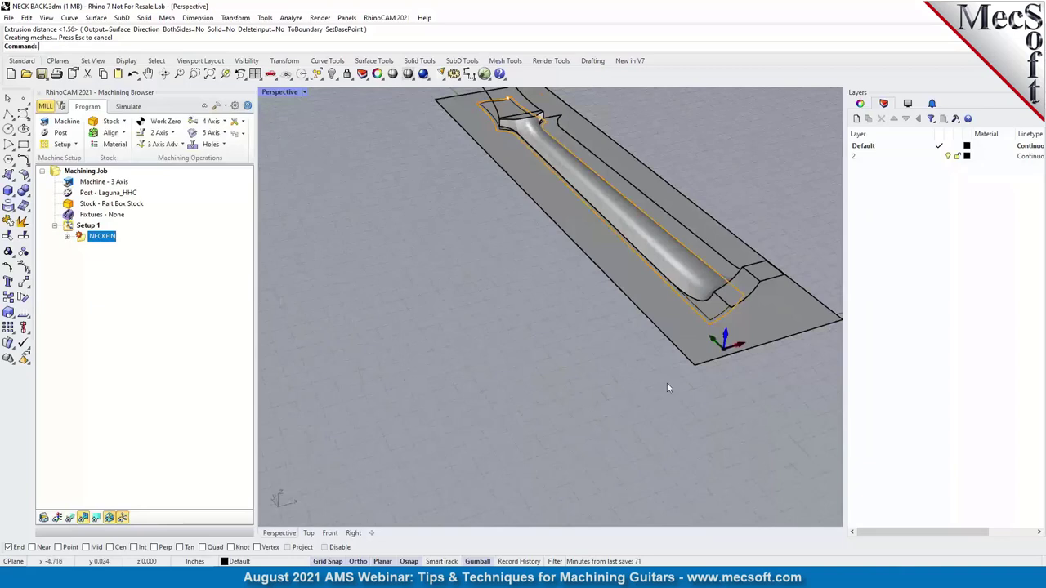
# - Extrude the short pocket-edge segment and long neck pocket edge the same way
pyautogui.rightClick(565, 335)
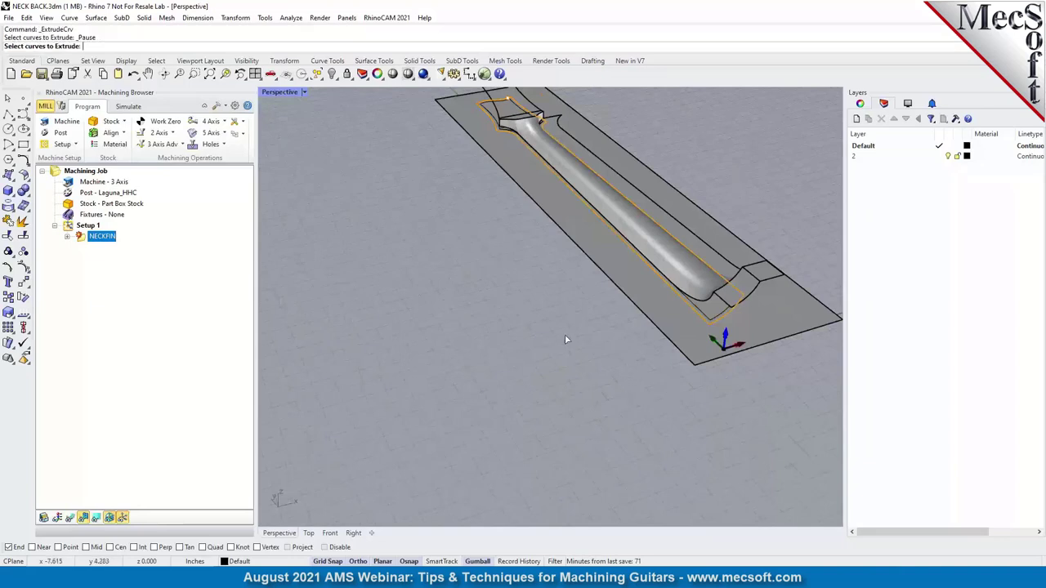
pyautogui.click(713, 305)
pyautogui.click(697, 314)
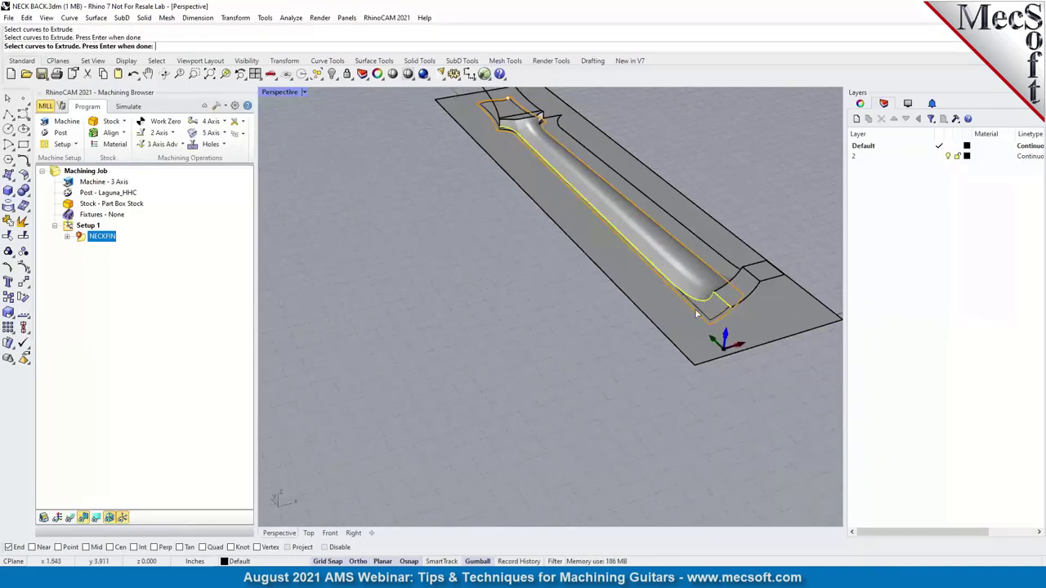
pyautogui.rightClick(641, 342)
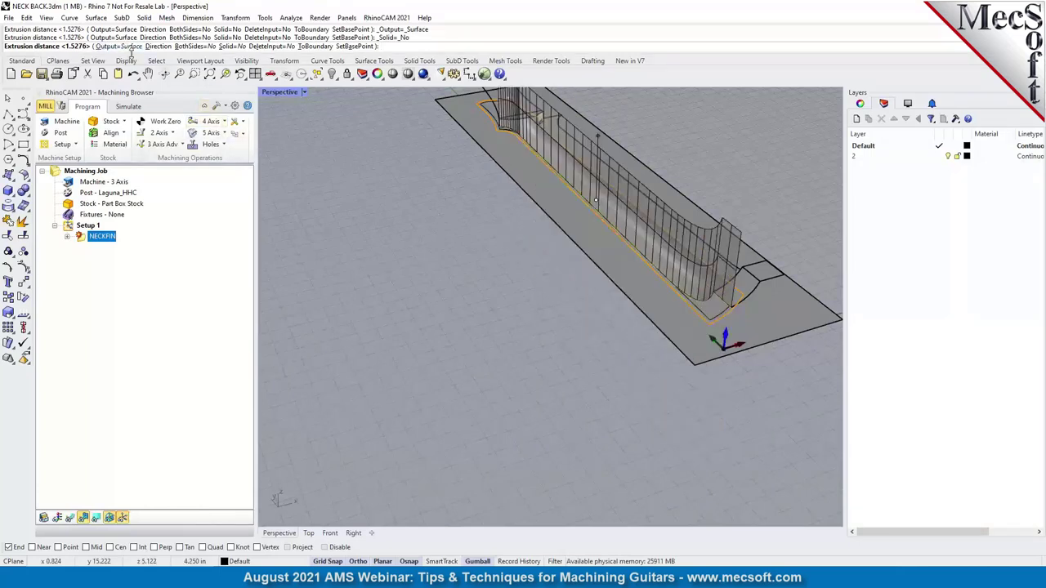
pyautogui.click(157, 46)
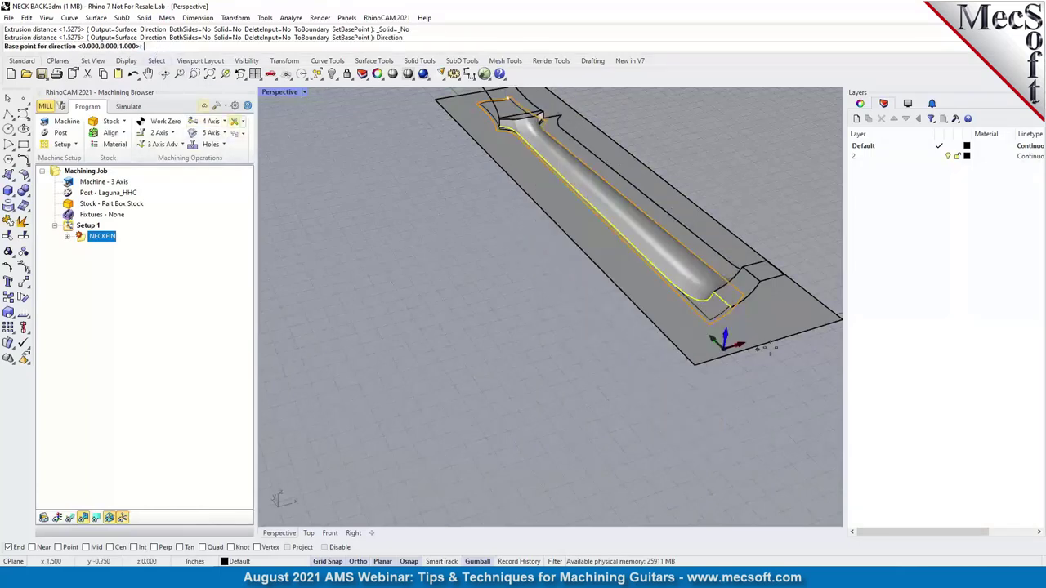
pyautogui.click(840, 319)
pyautogui.click(693, 360)
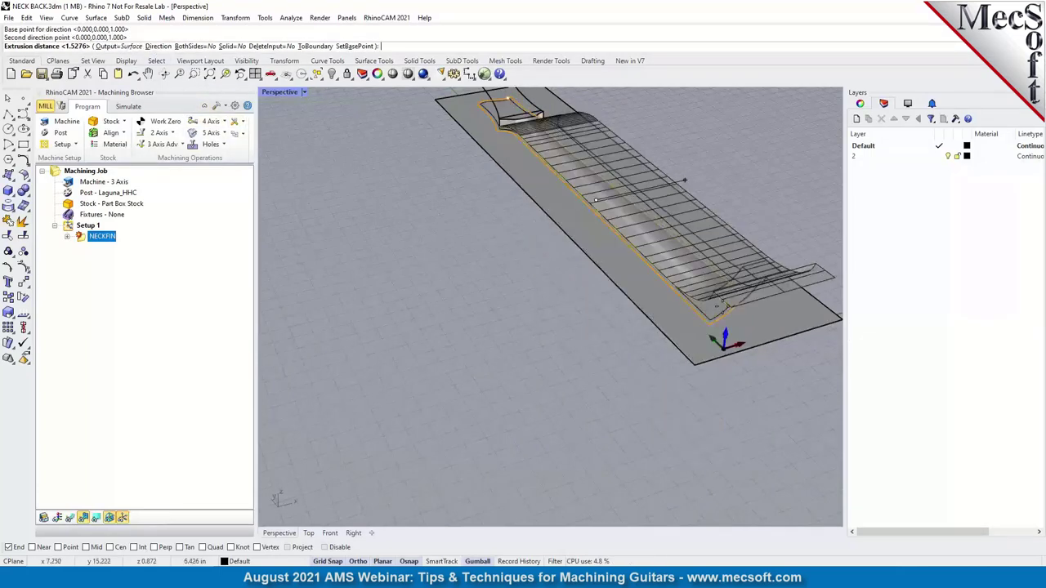
pyautogui.click(618, 349)
pyautogui.moveTo(612, 353); pyautogui.dragTo(483, 294, button='right')
pyautogui.scroll(-5, 483, 294)
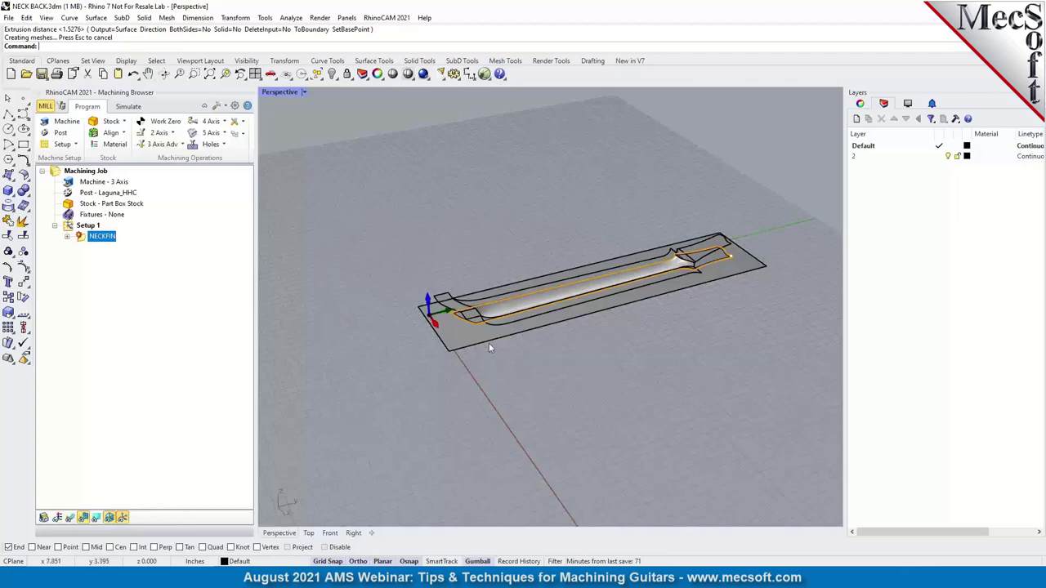
pyautogui.scroll(5, 488, 342)
pyautogui.scroll(6, 488, 314)
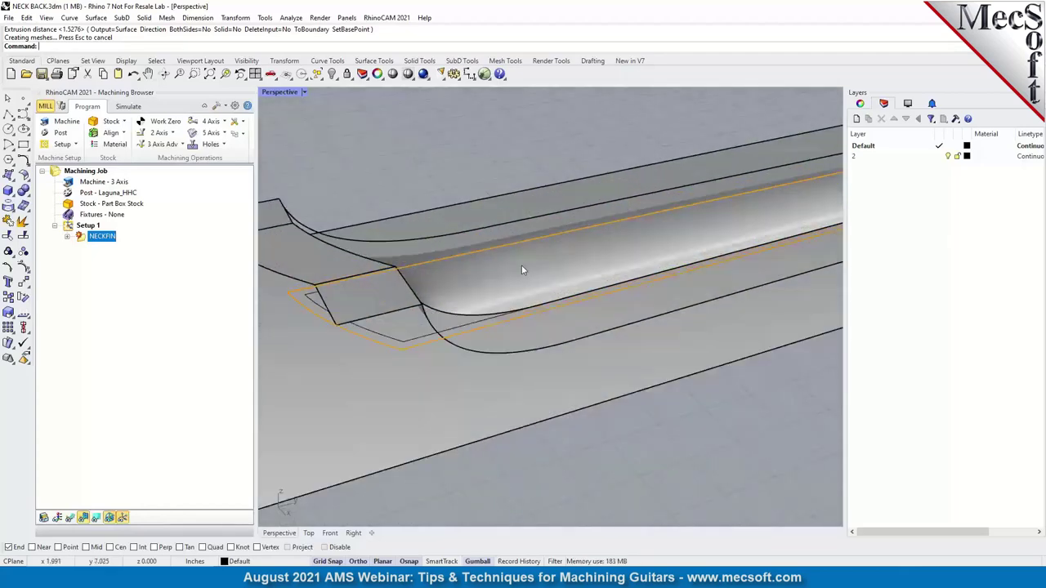
pyautogui.scroll(-3, 513, 258)
pyautogui.moveTo(514, 258); pyautogui.dragTo(576, 295, button='right')
# - Regenerate NECKFIN and orbit the Perspective view to inspect its passes at the neck end
pyautogui.rightClick(100, 238)
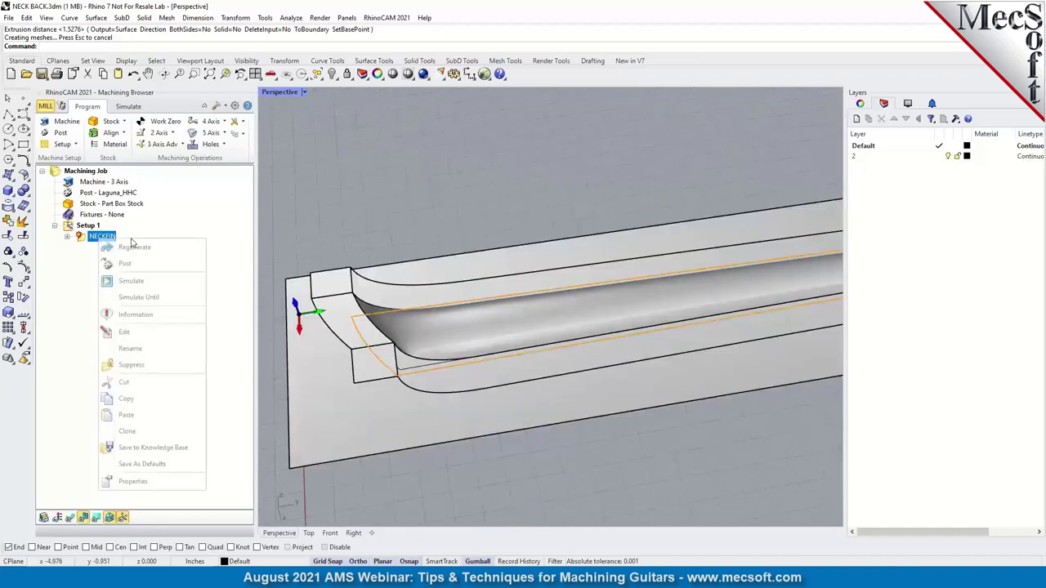
pyautogui.click(132, 246)
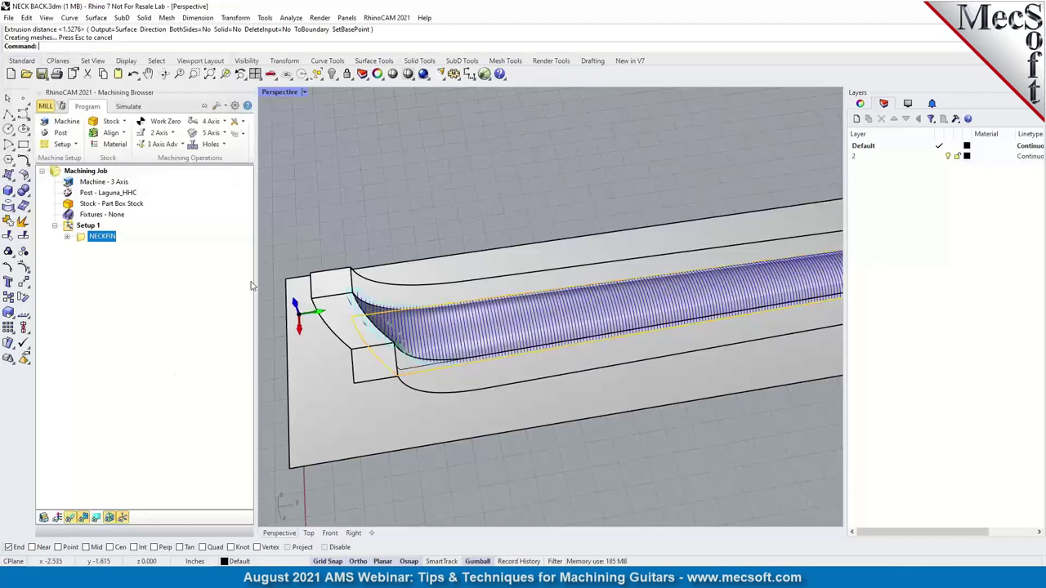
pyautogui.moveTo(470, 432); pyautogui.dragTo(491, 379, button='right')
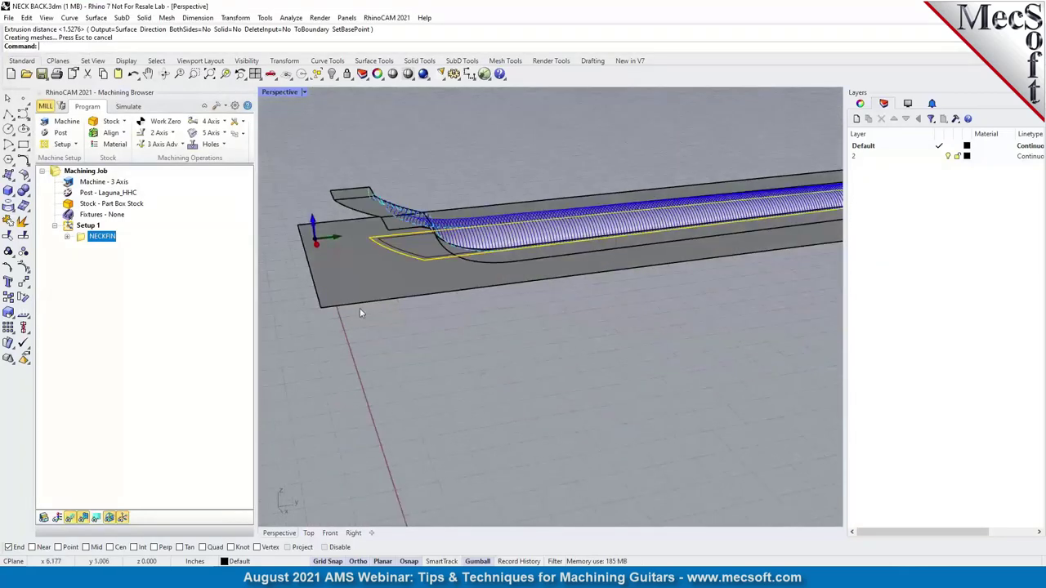
pyautogui.moveTo(360, 312); pyautogui.dragTo(659, 235, button='right')
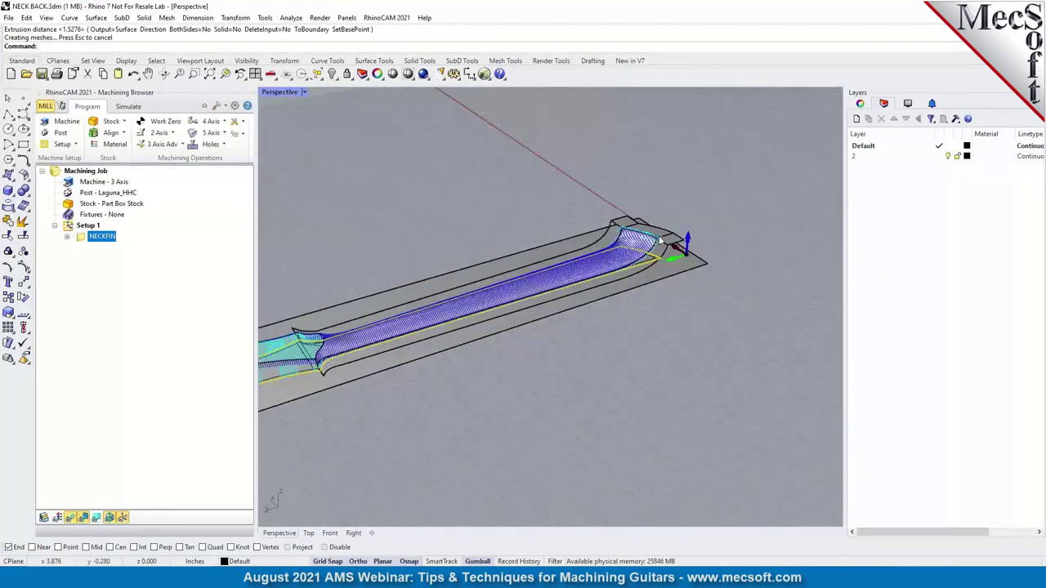
pyautogui.scroll(5, 658, 235)
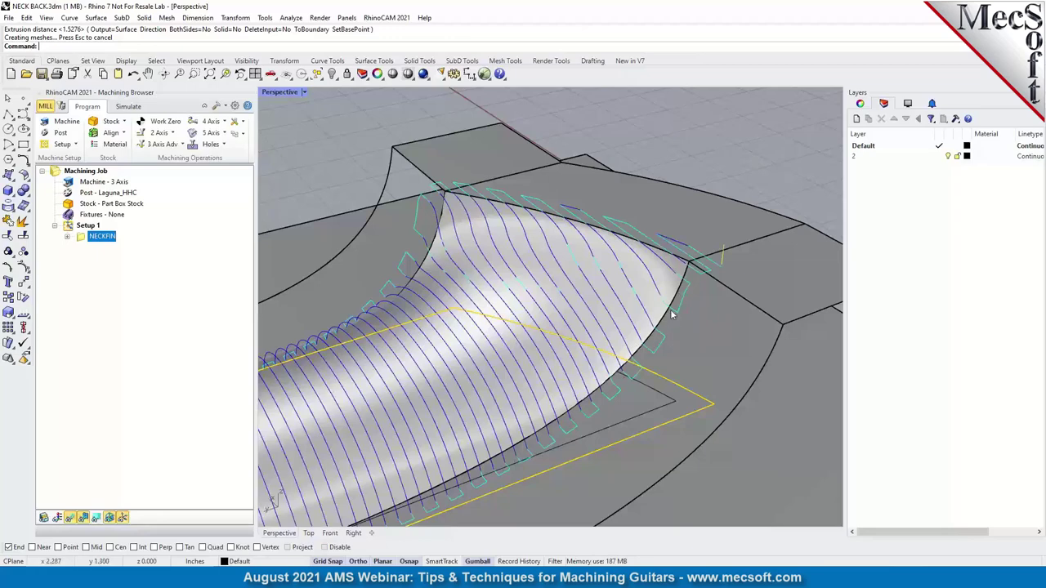
pyautogui.moveTo(726, 329); pyautogui.dragTo(582, 287, button='right')
pyautogui.scroll(-5, 583, 287)
pyautogui.scroll(3, 720, 318)
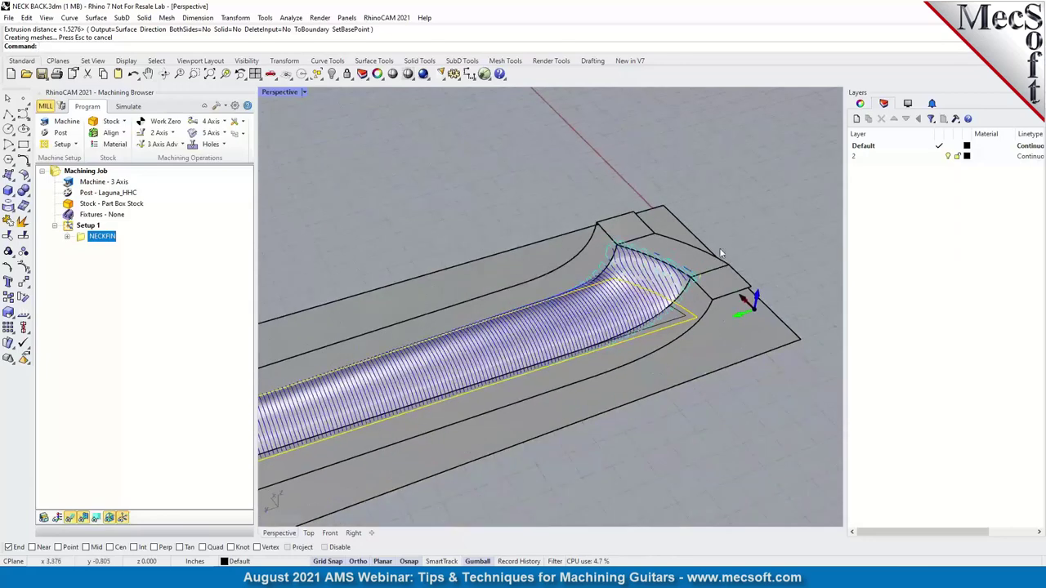
pyautogui.scroll(-2, 721, 253)
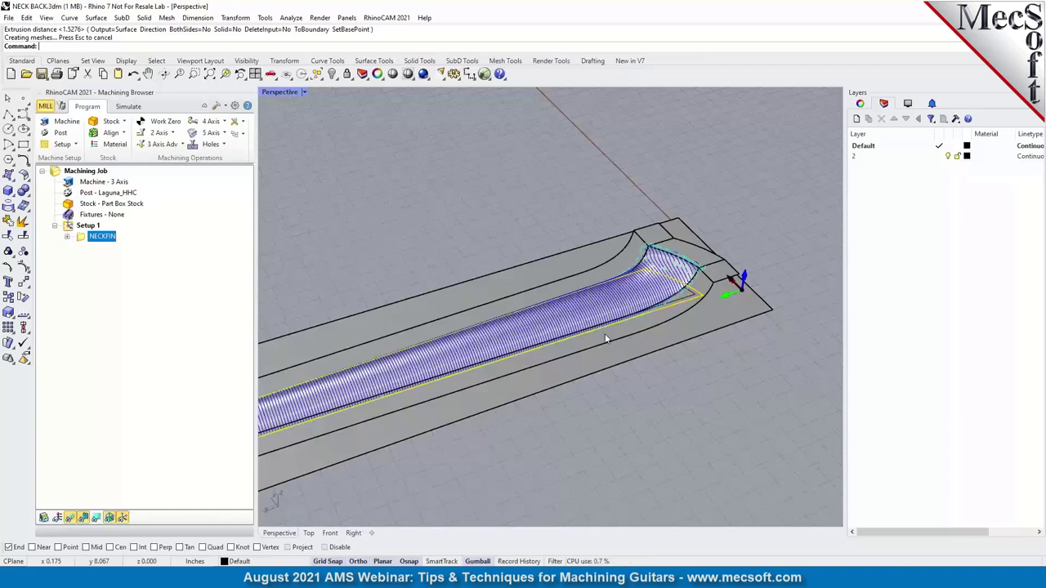
pyautogui.scroll(2, 698, 286)
pyautogui.scroll(5, 699, 286)
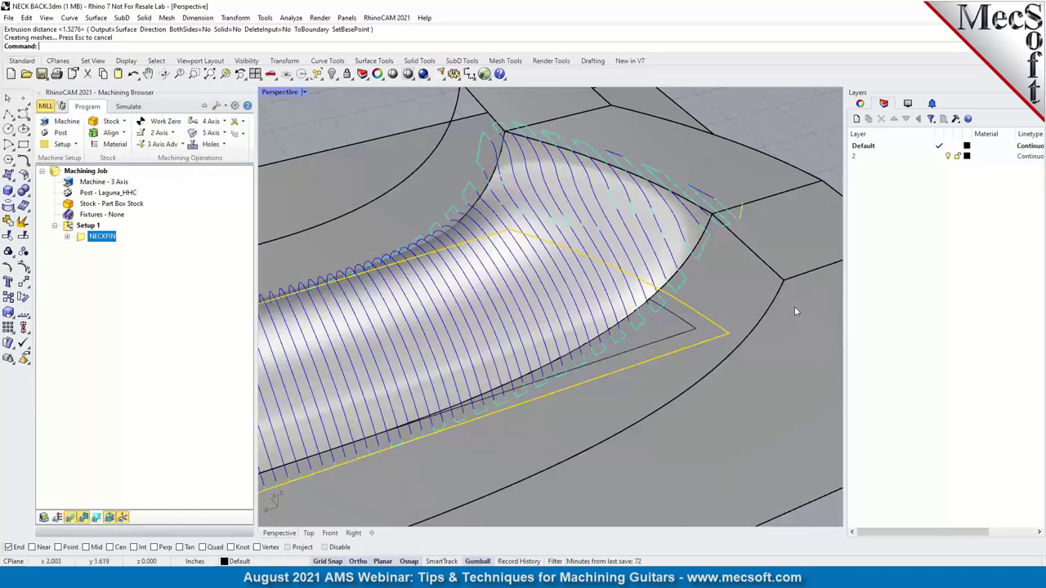
# - Zoom and orbit around the NECKFIN passes near the headstock transition, then bring up the window switcher
pyautogui.scroll(-4, 795, 310)
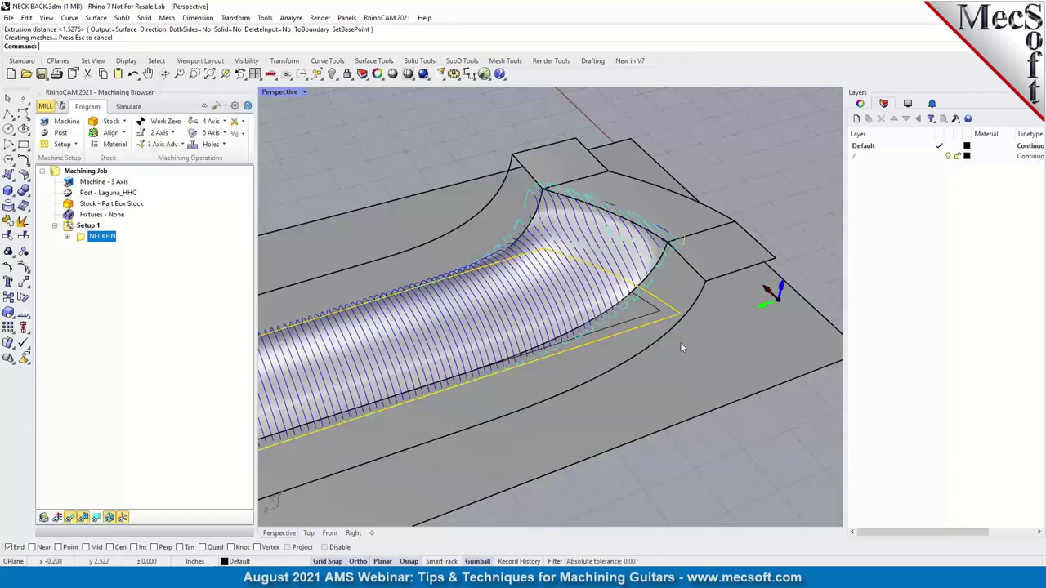
pyautogui.scroll(-4, 740, 278)
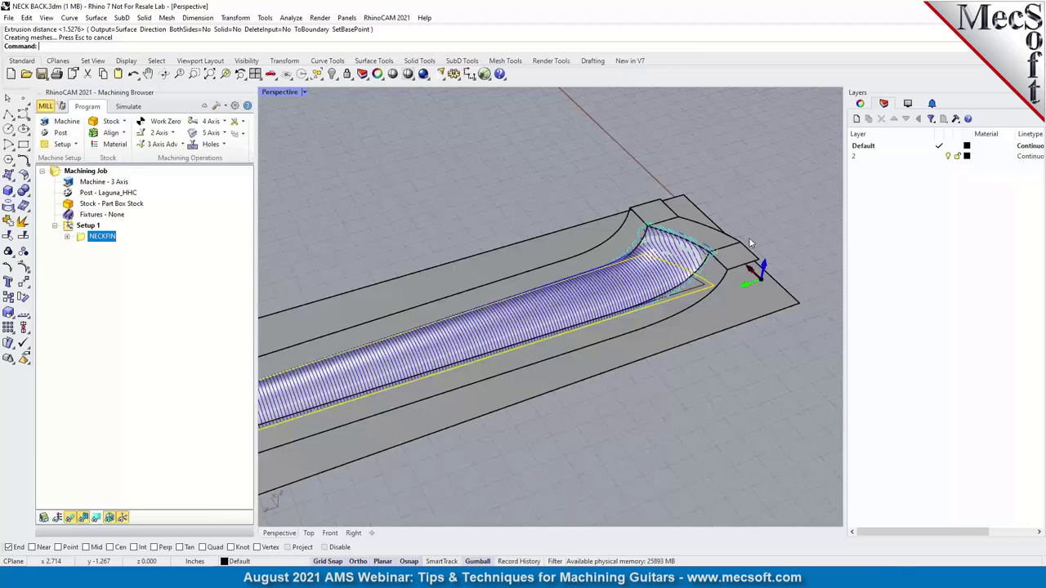
pyautogui.moveTo(754, 215); pyautogui.dragTo(757, 215, button='right')
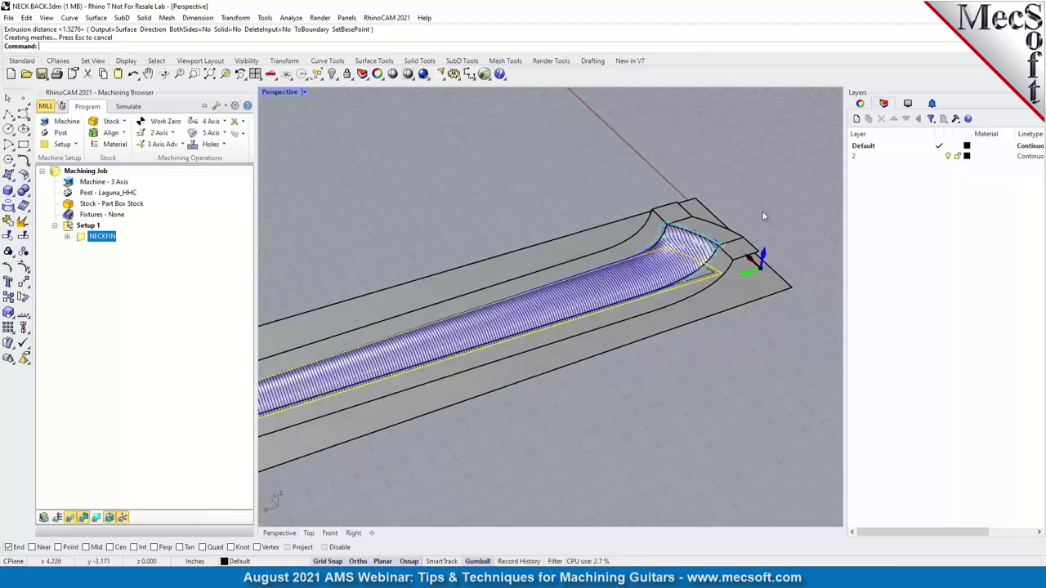
pyautogui.scroll(3, 759, 222)
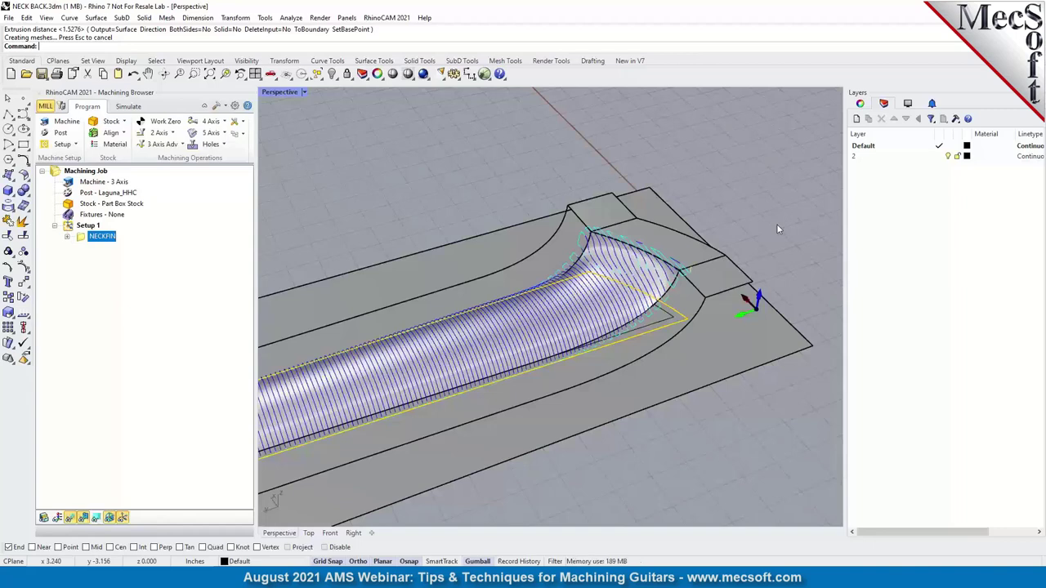
pyautogui.moveTo(779, 208); pyautogui.dragTo(771, 201, button='right')
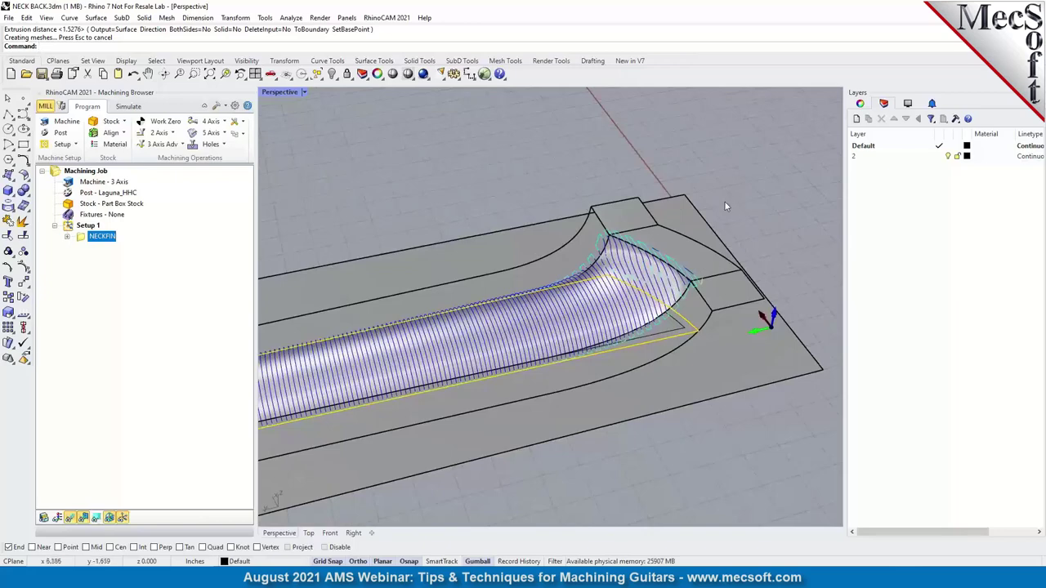
pyautogui.scroll(-5, 723, 201)
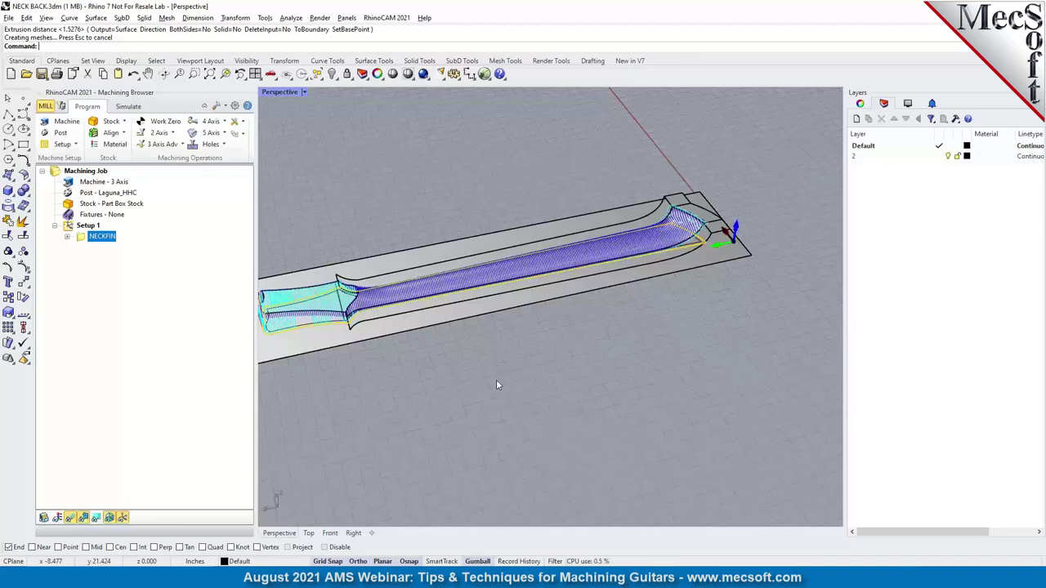
pyautogui.hotkey('alt', 'Tab')
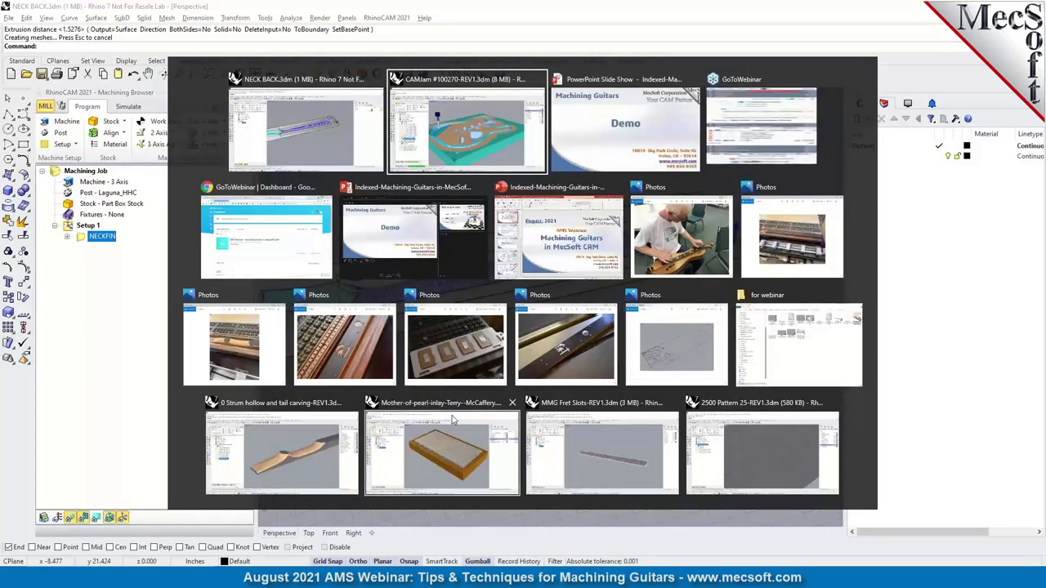
# - Switch to the '0 Strum hollow and tail carving' file and show its Program operations list
pyautogui.click(291, 455)
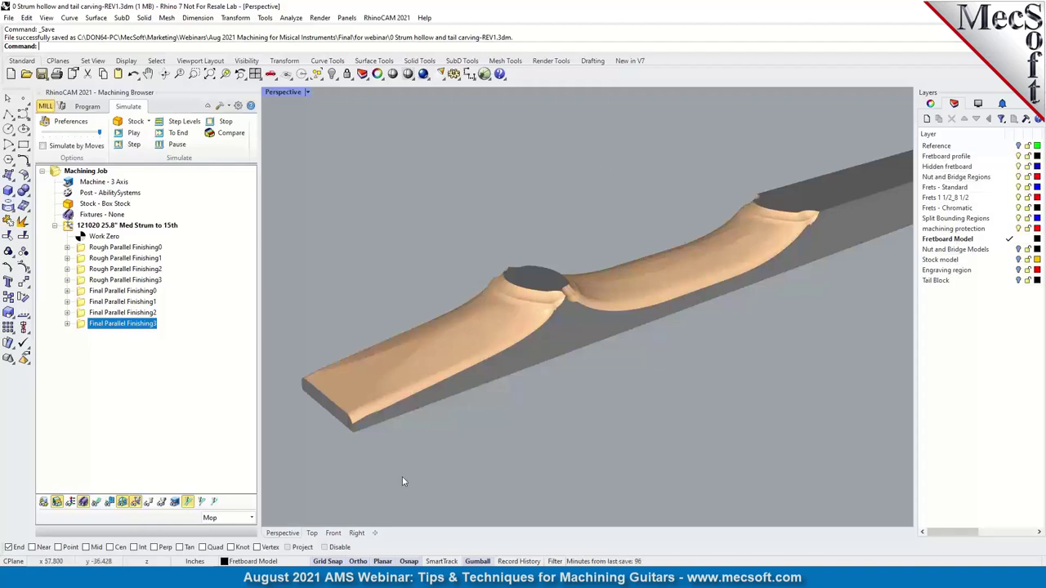
pyautogui.click(87, 106)
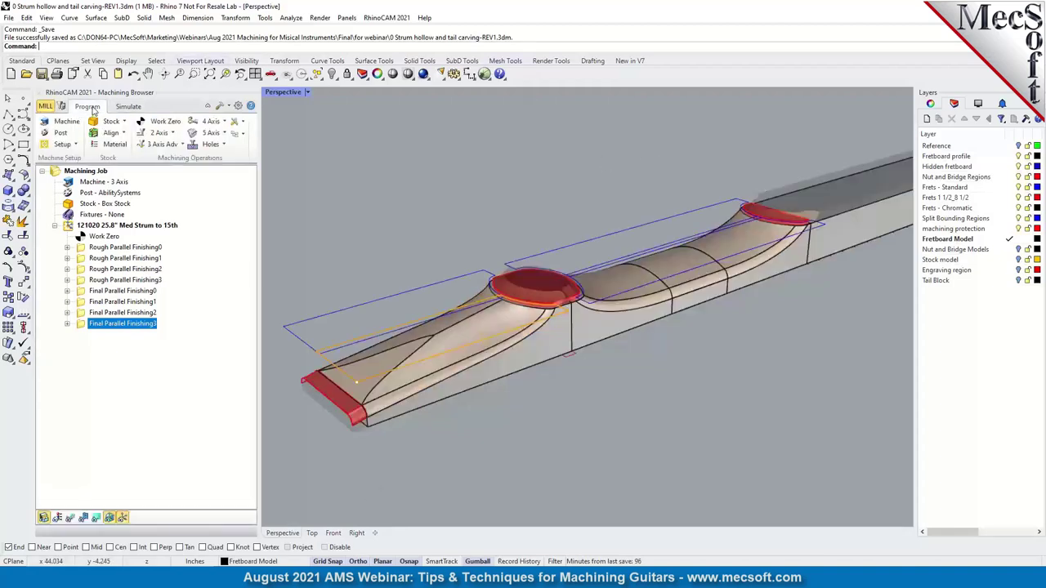
pyautogui.moveTo(768, 196); pyautogui.dragTo(531, 319, button='right')
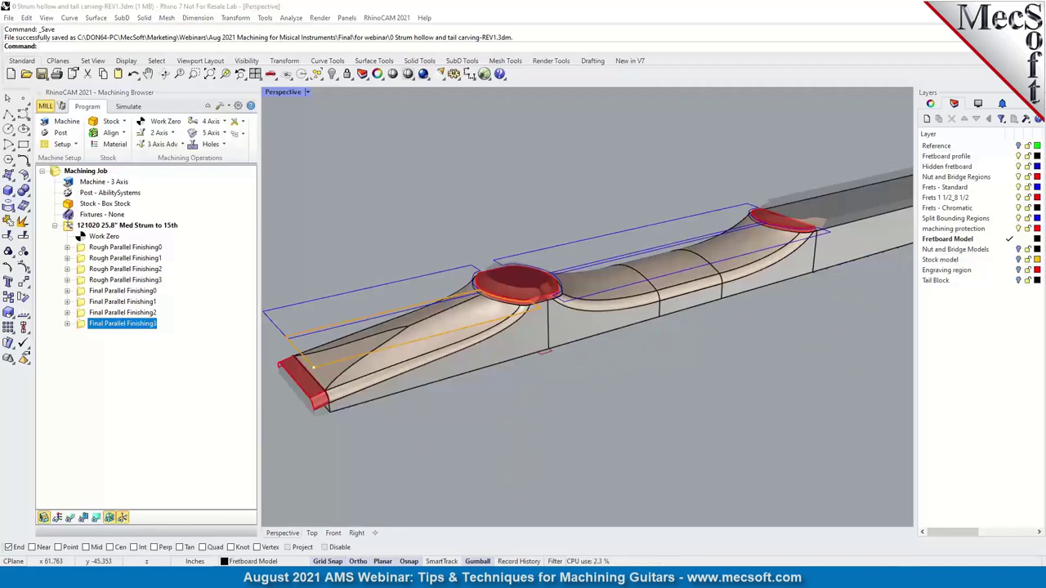
pyautogui.hotkey('alt', 'Tab')
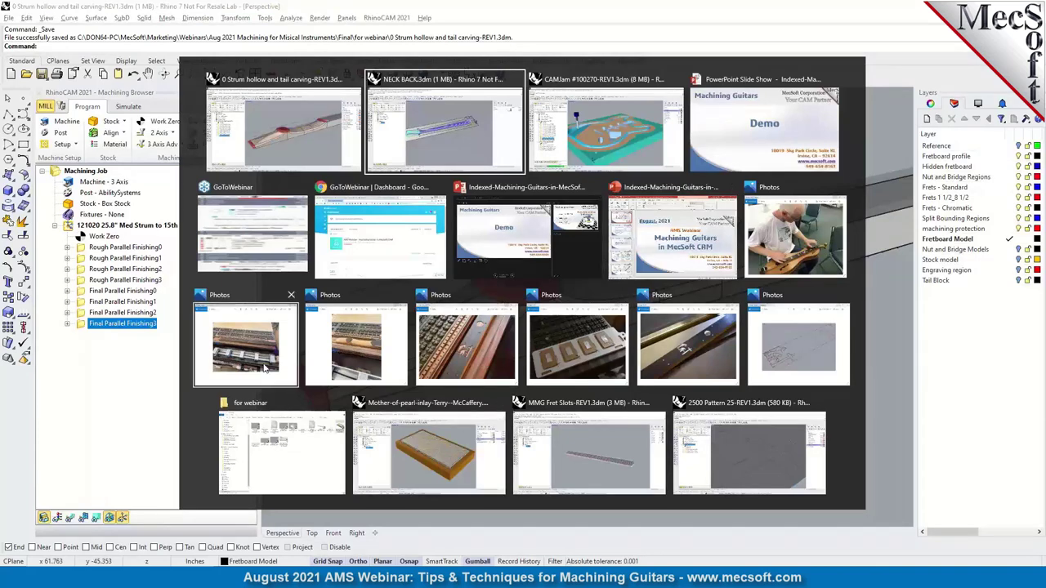
# - View the 1.jpg photo of clamped fretboards in Photos, then close it to return to Rhino
pyautogui.press('Escape')
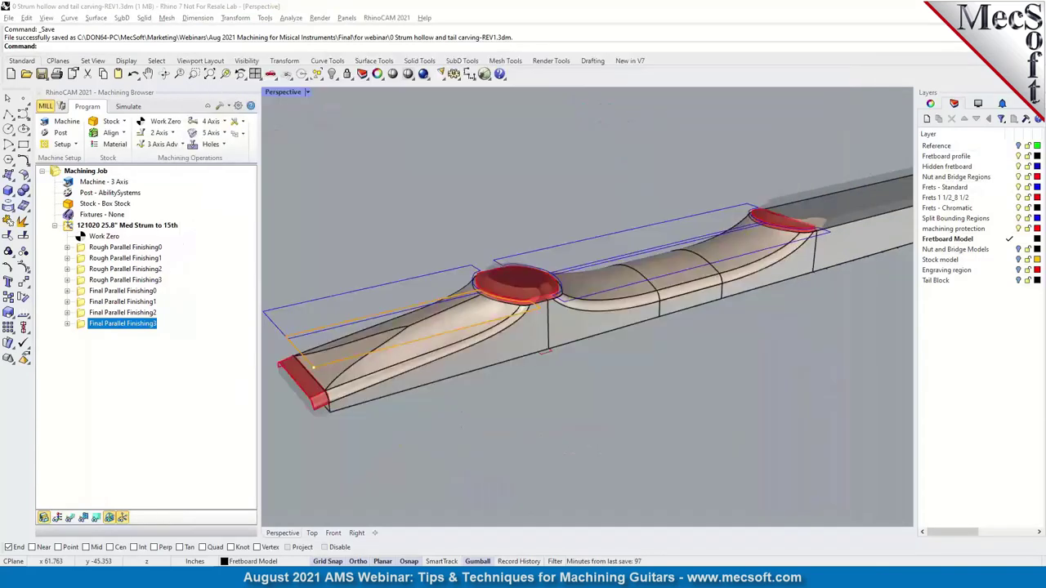
pyautogui.hotkey('alt', 'Tab')
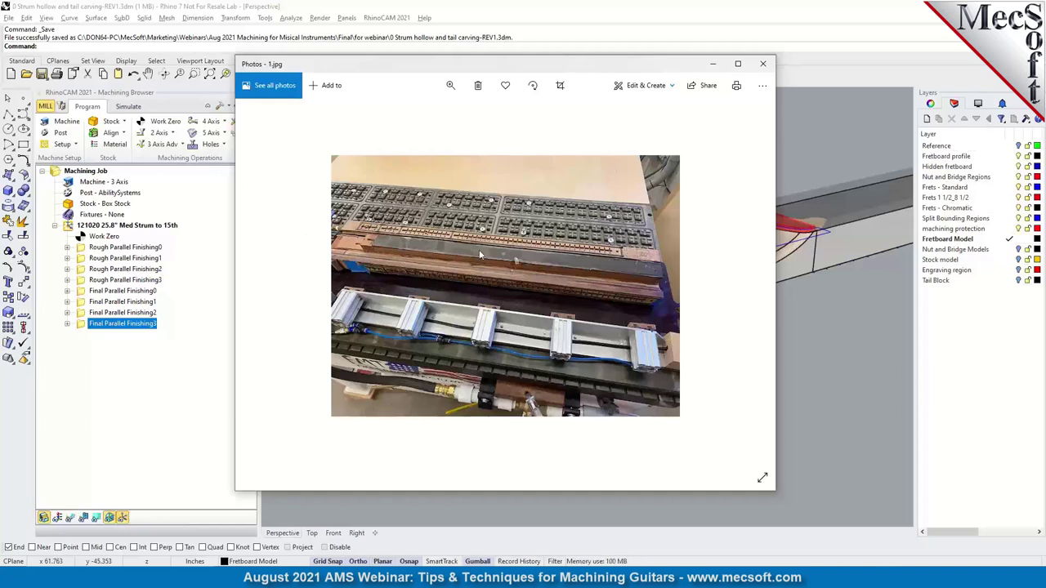
pyautogui.click(713, 64)
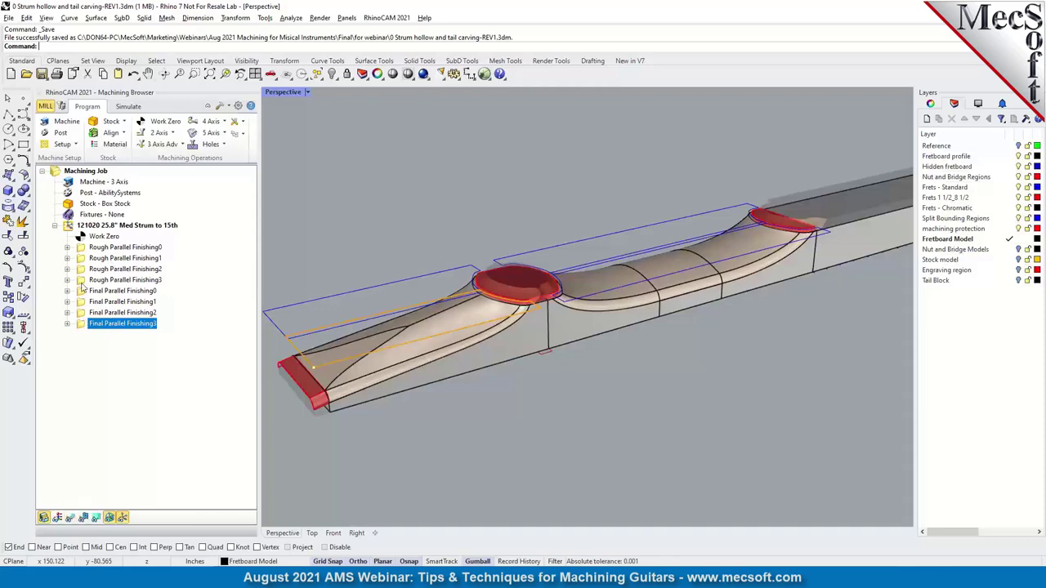
# - Show, then hide, the Rough Parallel Finishing0 toolpath while orbiting over the hollow between the red regions
pyautogui.click(90, 247)
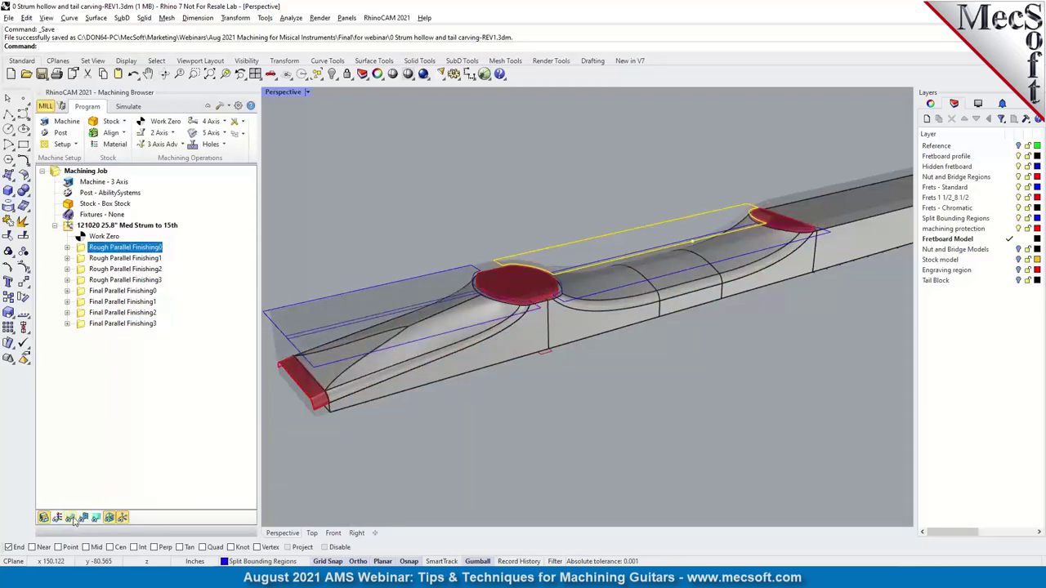
pyautogui.click(71, 517)
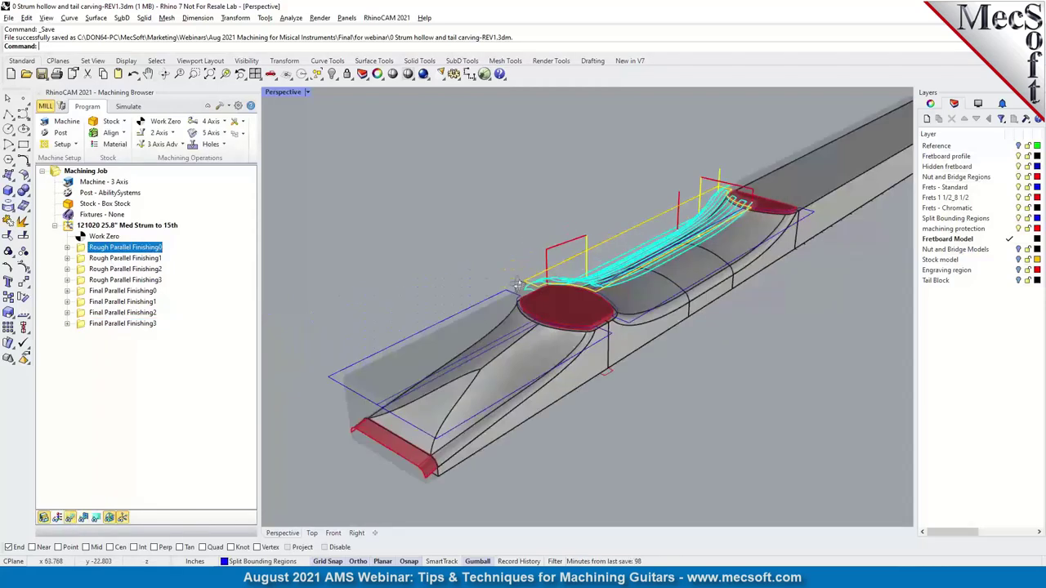
pyautogui.moveTo(503, 389); pyautogui.dragTo(485, 308, button='right')
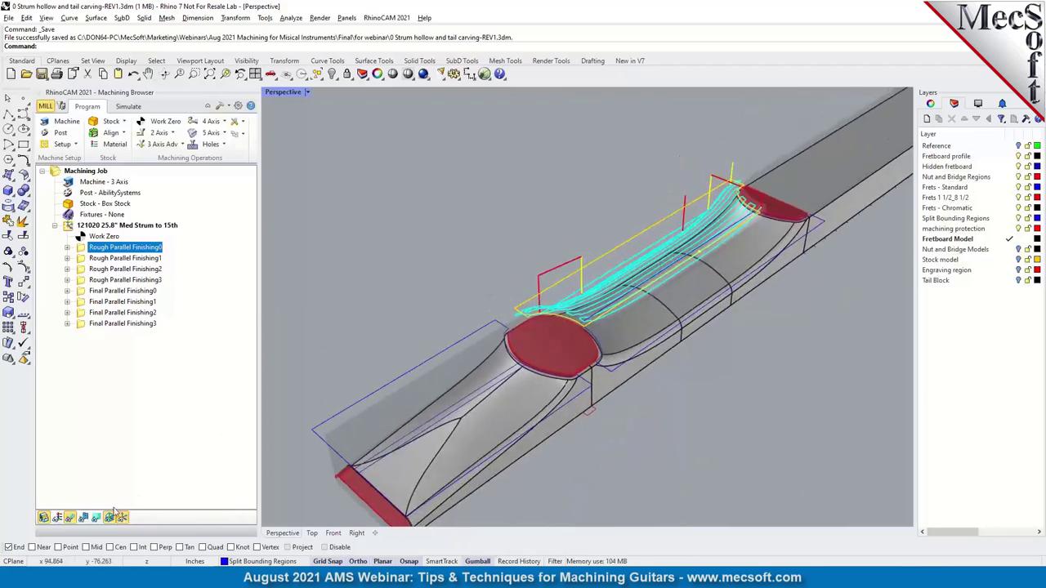
pyautogui.click(58, 518)
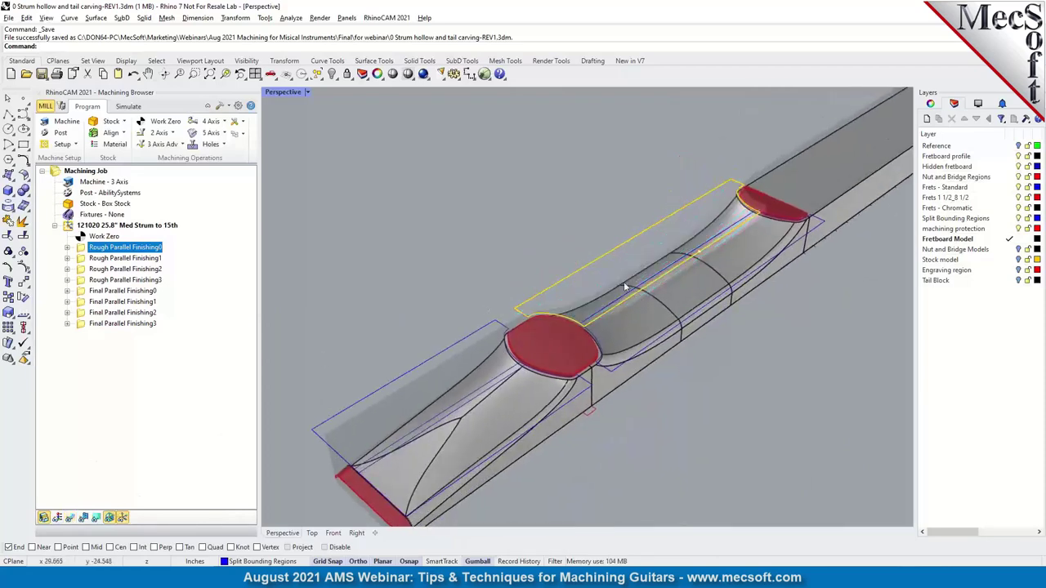
pyautogui.scroll(3, 674, 275)
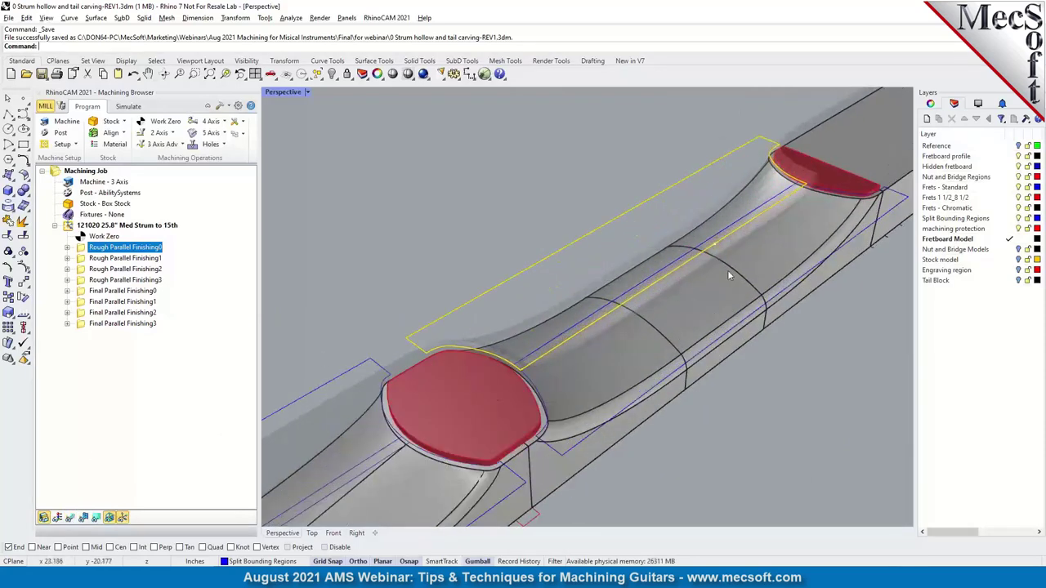
pyautogui.moveTo(664, 373); pyautogui.dragTo(722, 376, button='right')
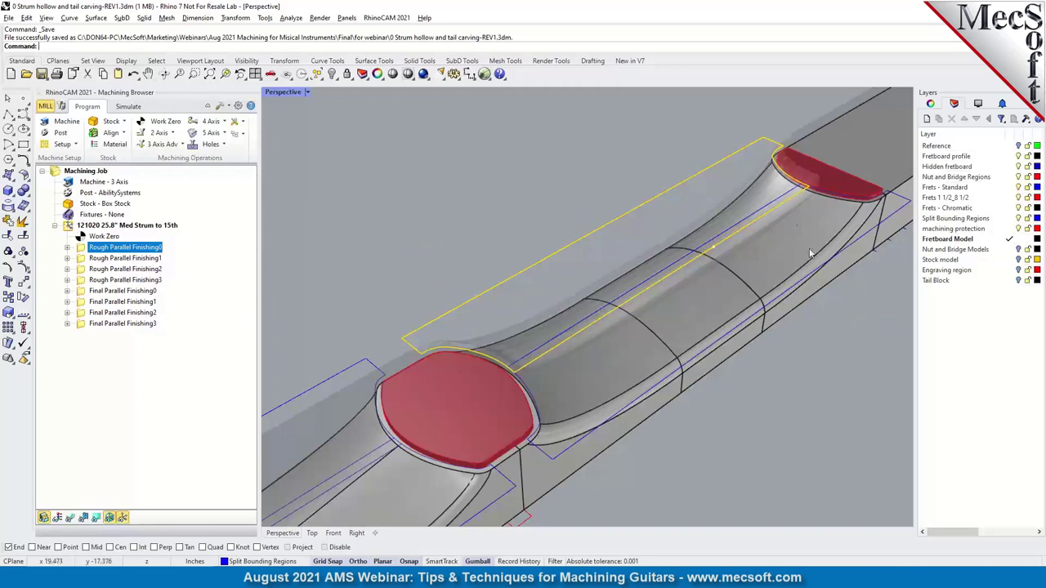
# - Select the closed boundary curve and compare Rough Parallel Finishing1 and 0 toolpaths from a side-on view
pyautogui.click(768, 211)
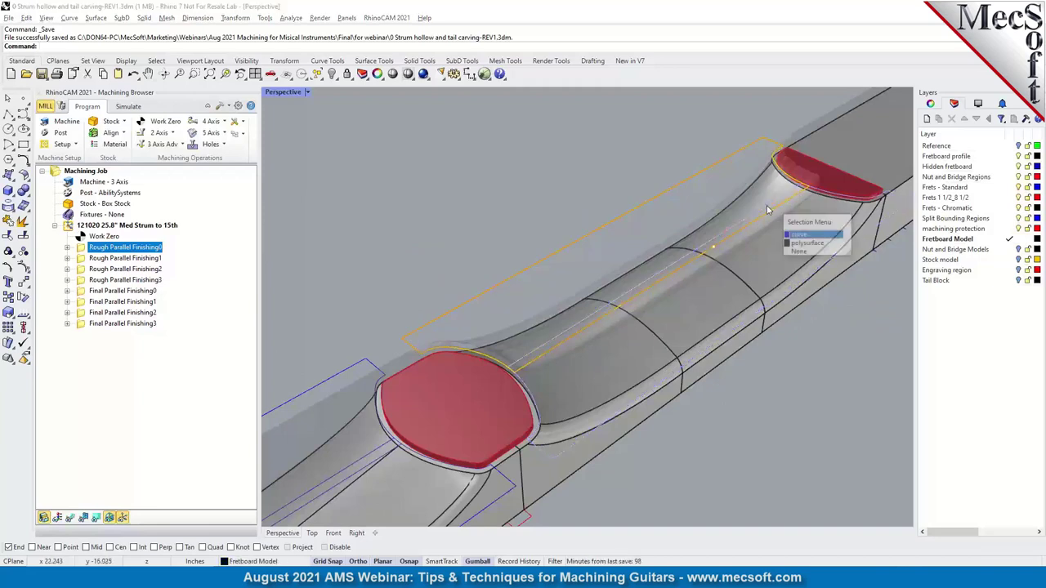
pyautogui.click(806, 240)
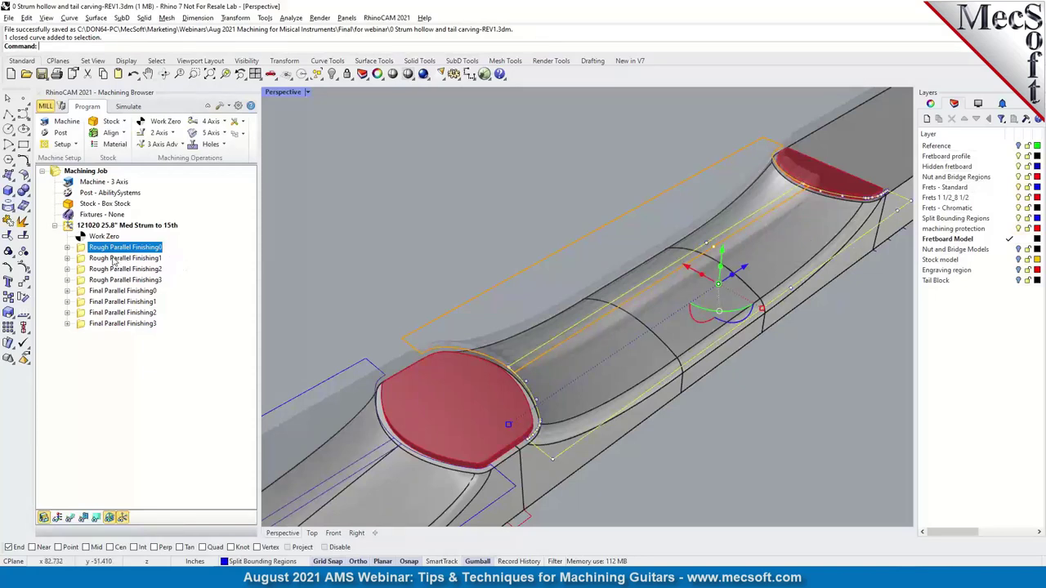
pyautogui.click(82, 260)
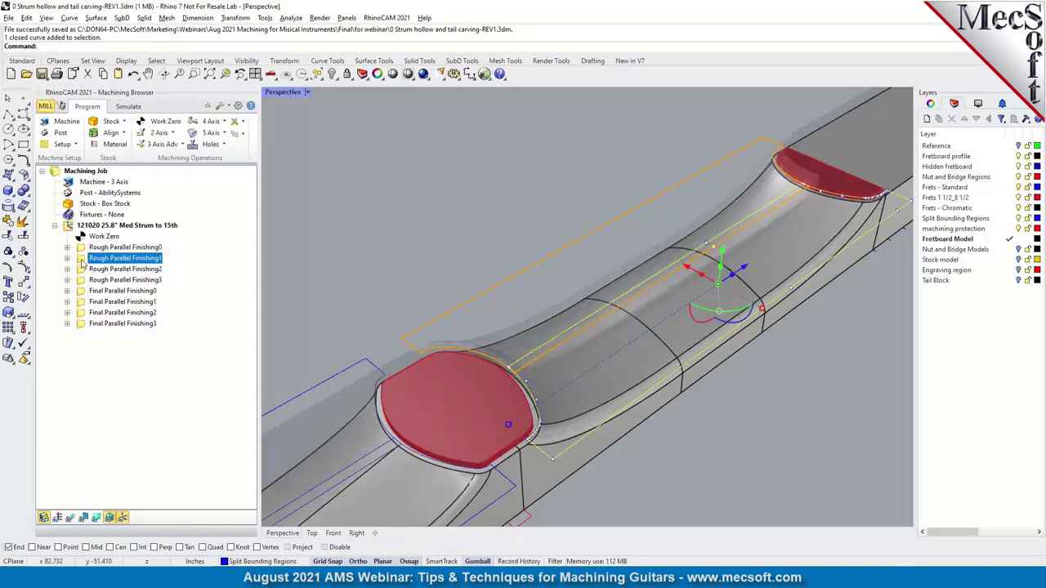
pyautogui.click(71, 518)
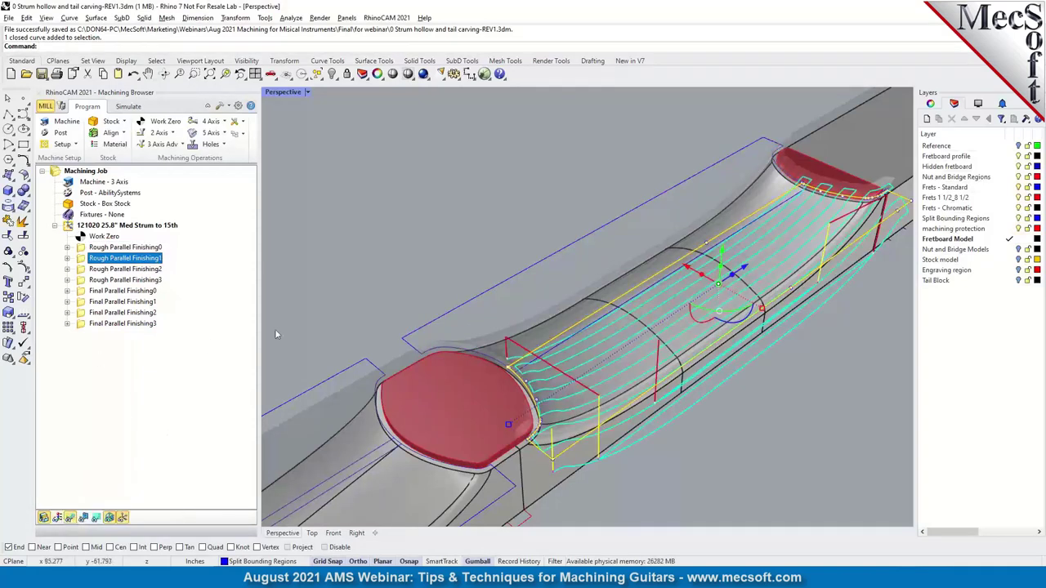
pyautogui.click(81, 248)
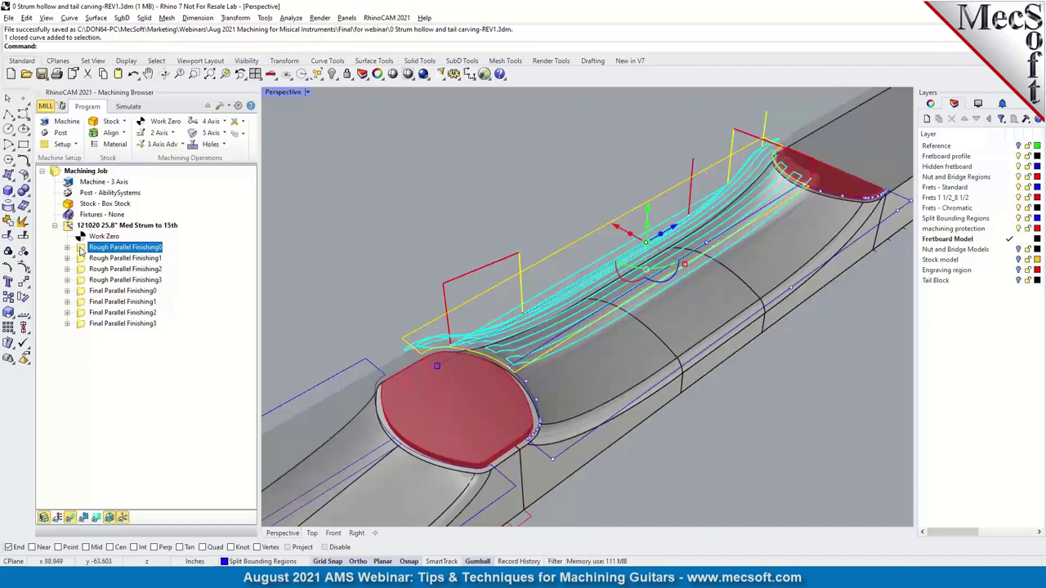
pyautogui.moveTo(583, 397); pyautogui.dragTo(544, 344, button='right')
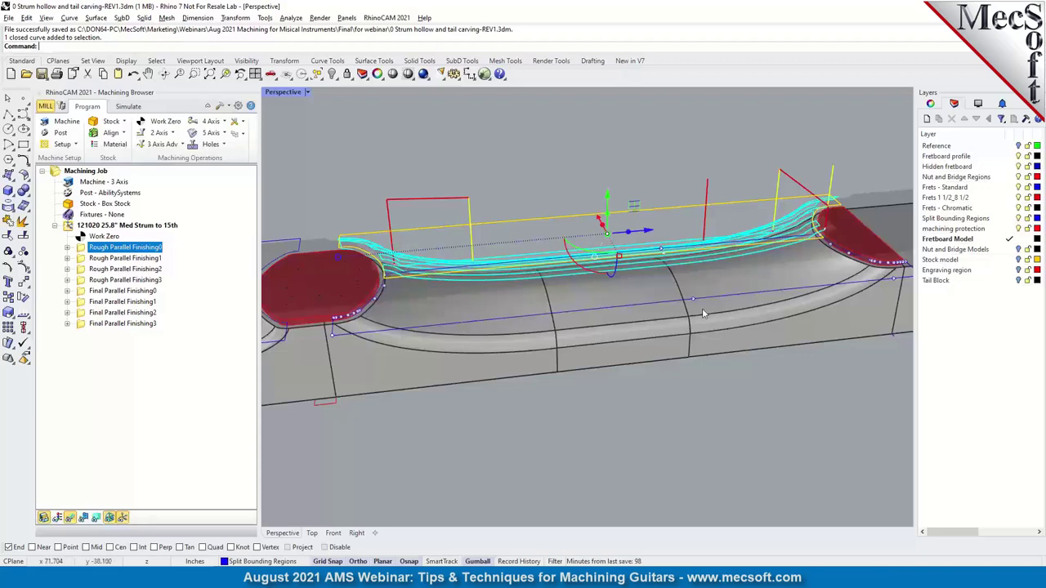
pyautogui.moveTo(703, 313); pyautogui.dragTo(686, 313, button='right')
pyautogui.moveTo(818, 299); pyautogui.dragTo(817, 225, button='right')
pyautogui.scroll(5, 817, 224)
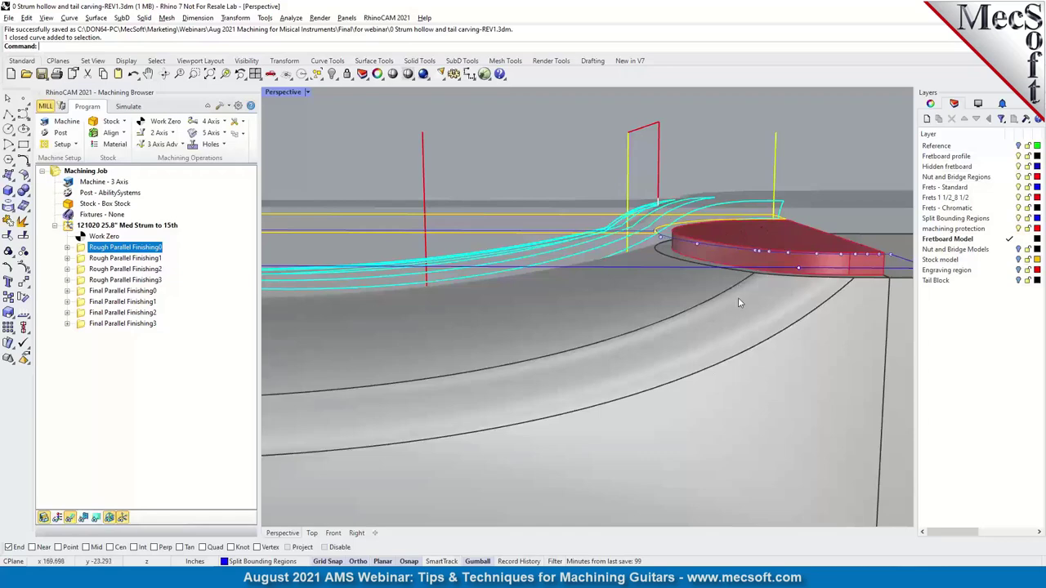
pyautogui.moveTo(776, 240); pyautogui.dragTo(627, 286, button='right')
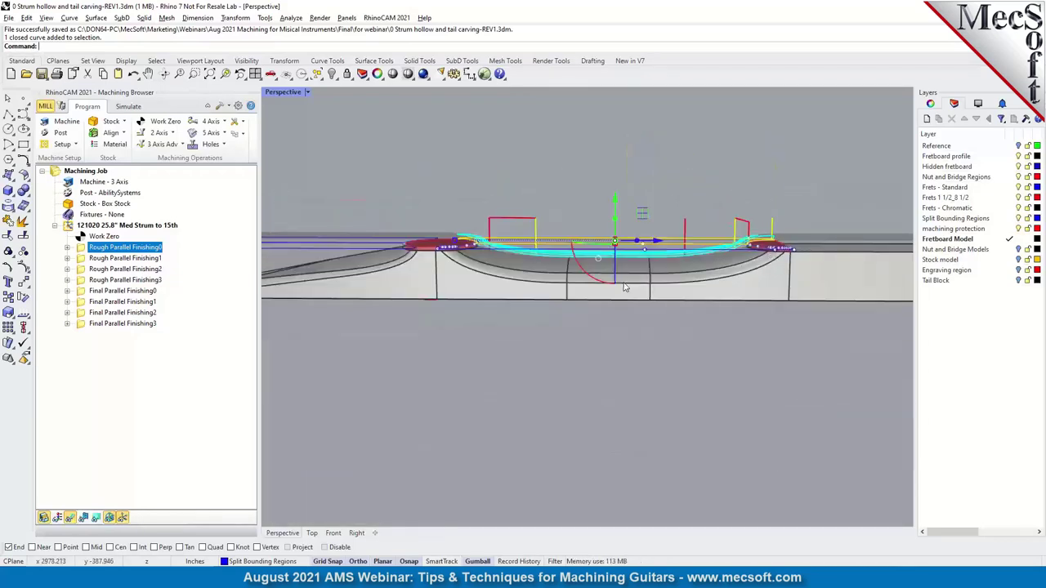
# - Step through the Rough Parallel Finishing1, 2 and 3 toolpaths, ending on Finishing2
pyautogui.click(85, 258)
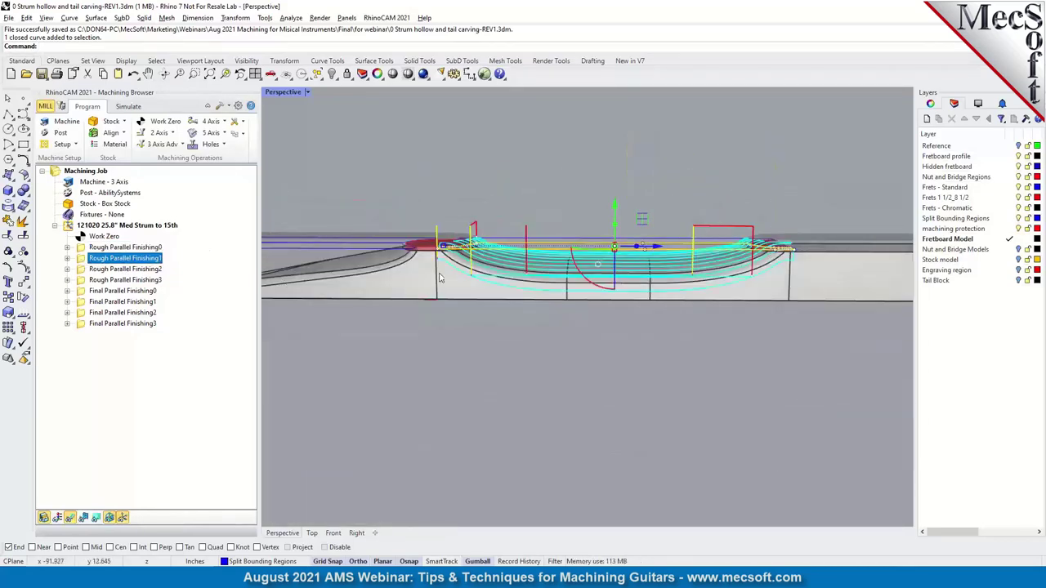
pyautogui.moveTo(511, 245); pyautogui.dragTo(601, 285, button='right')
pyautogui.click(123, 270)
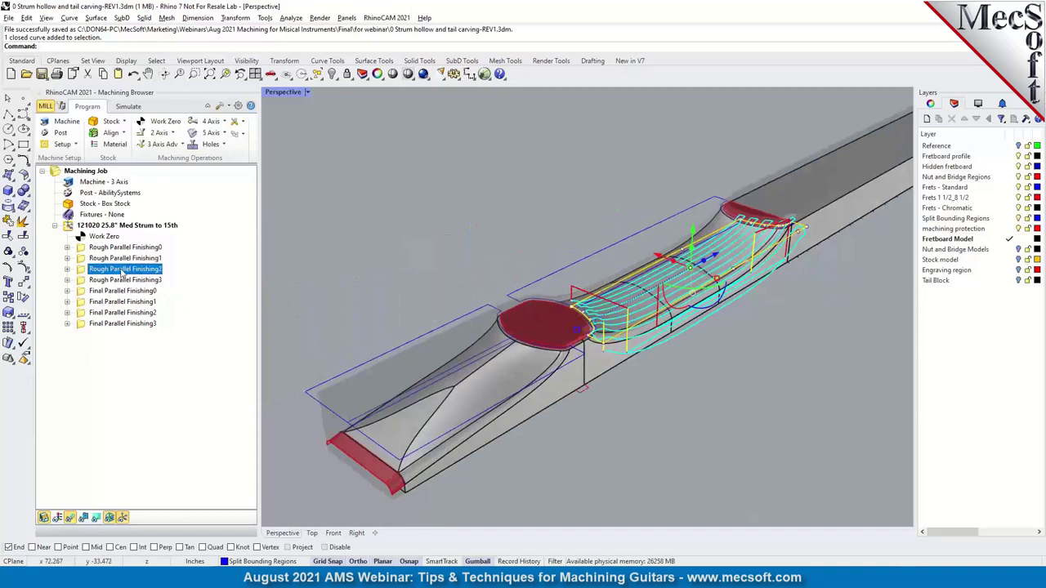
pyautogui.click(125, 280)
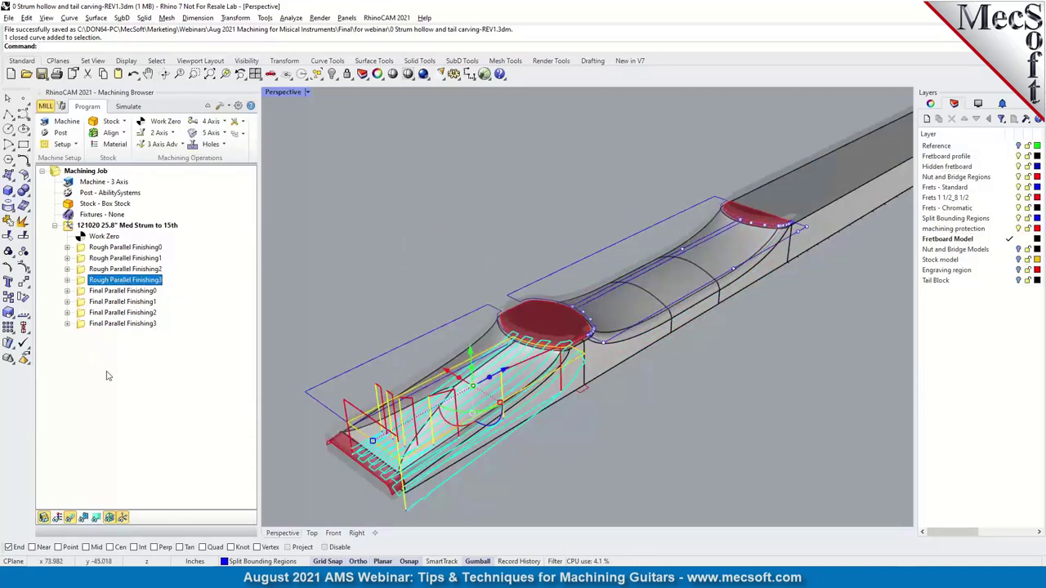
pyautogui.click(81, 270)
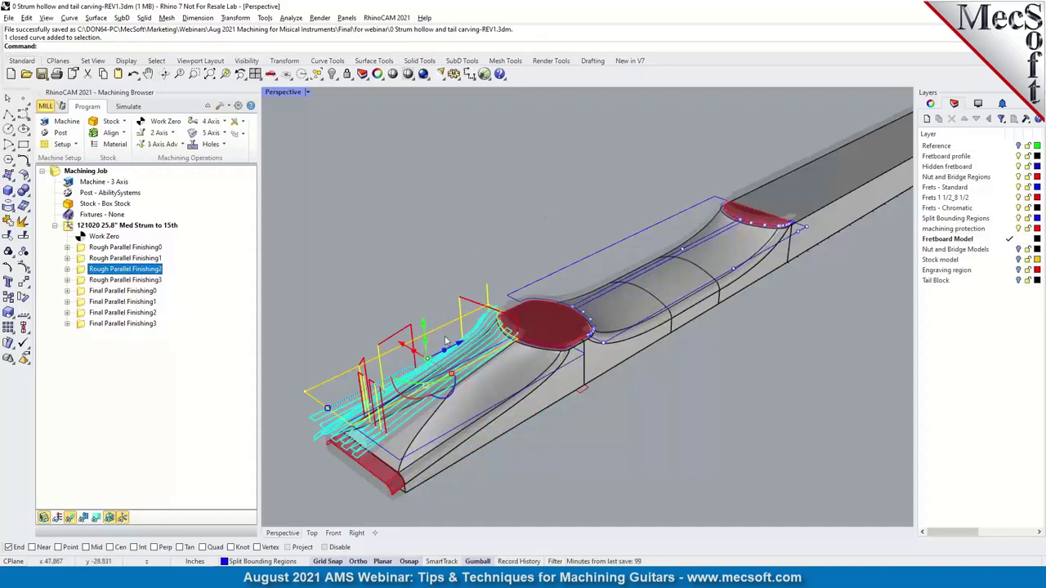
# - Orbit around the tail carving and open Rough Parallel Finishing2's settings for editing
pyautogui.moveTo(445, 342); pyautogui.dragTo(582, 259, button='right')
pyautogui.moveTo(424, 263); pyautogui.dragTo(701, 256, button='right')
pyautogui.scroll(3, 691, 260)
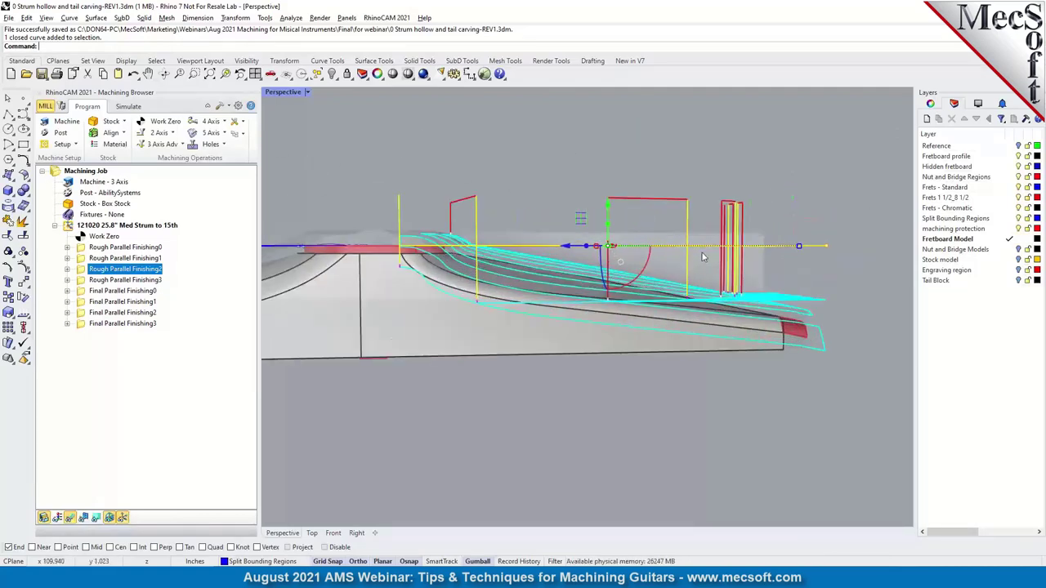
pyautogui.scroll(1, 609, 283)
pyautogui.moveTo(609, 283); pyautogui.dragTo(653, 282, button='right')
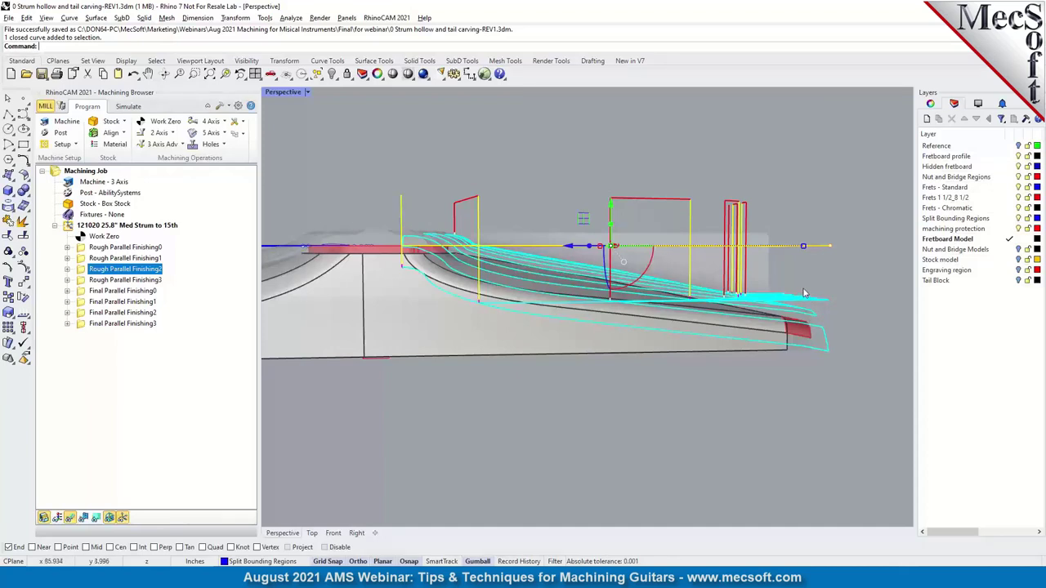
pyautogui.rightClick(131, 273)
pyautogui.click(163, 367)
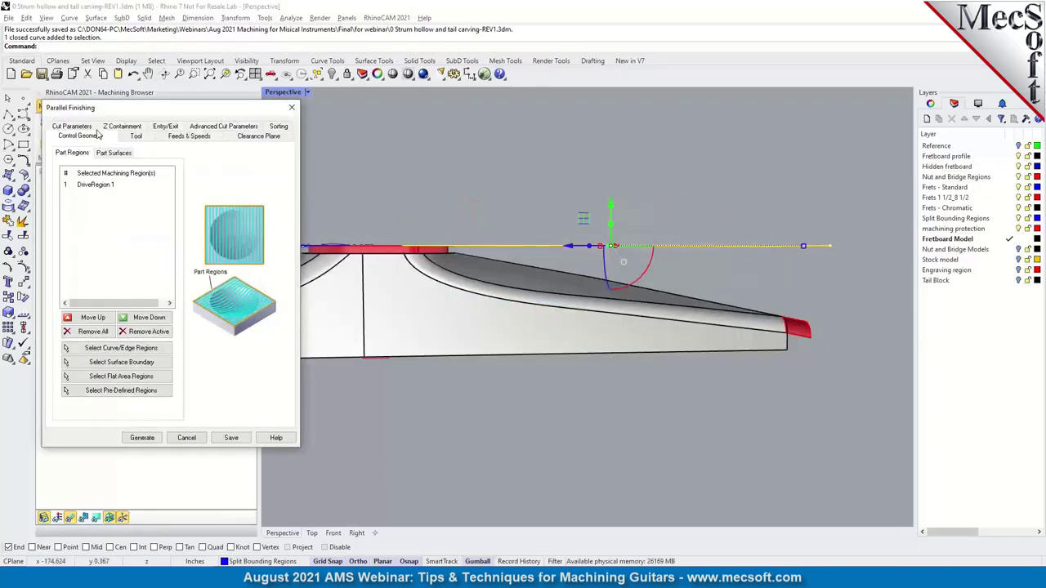
# - Review Rough Parallel Finishing2's cut parameters and Z containment (2 step-down levels), then cancel unchanged
pyautogui.click(71, 128)
pyautogui.moveTo(114, 112); pyautogui.dragTo(160, 120)
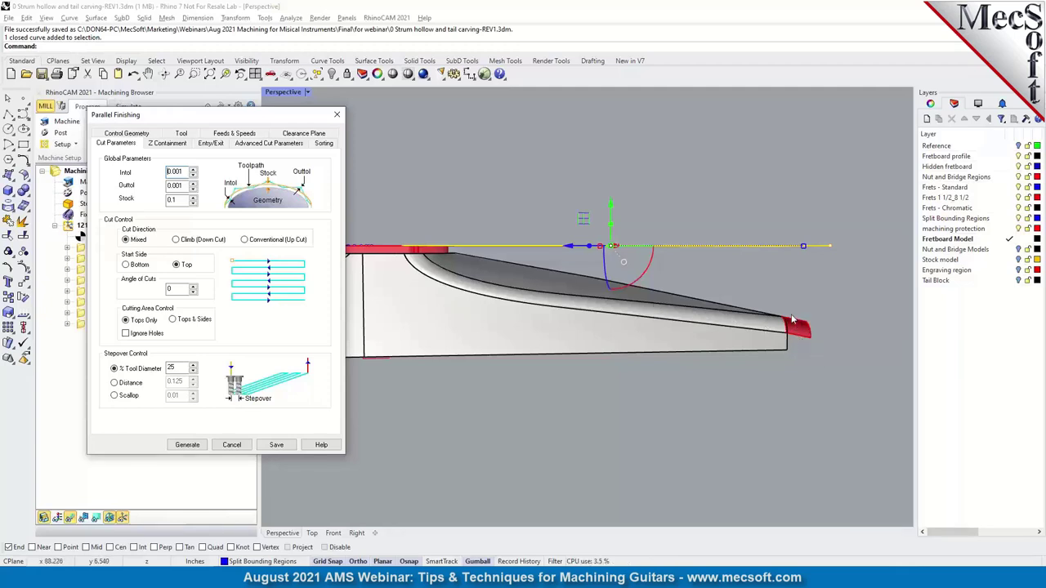
pyautogui.click(167, 143)
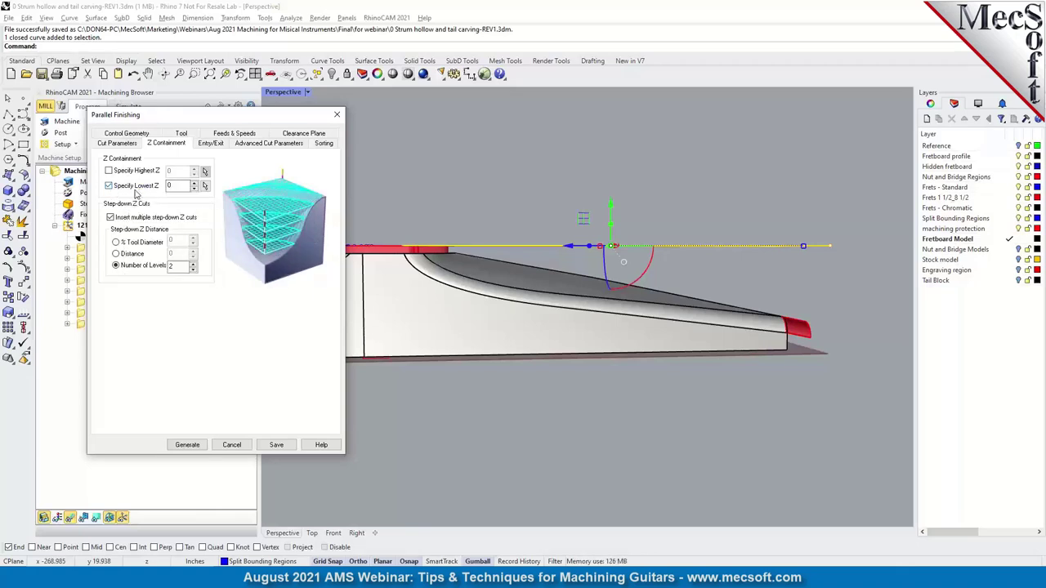
pyautogui.moveTo(174, 186)
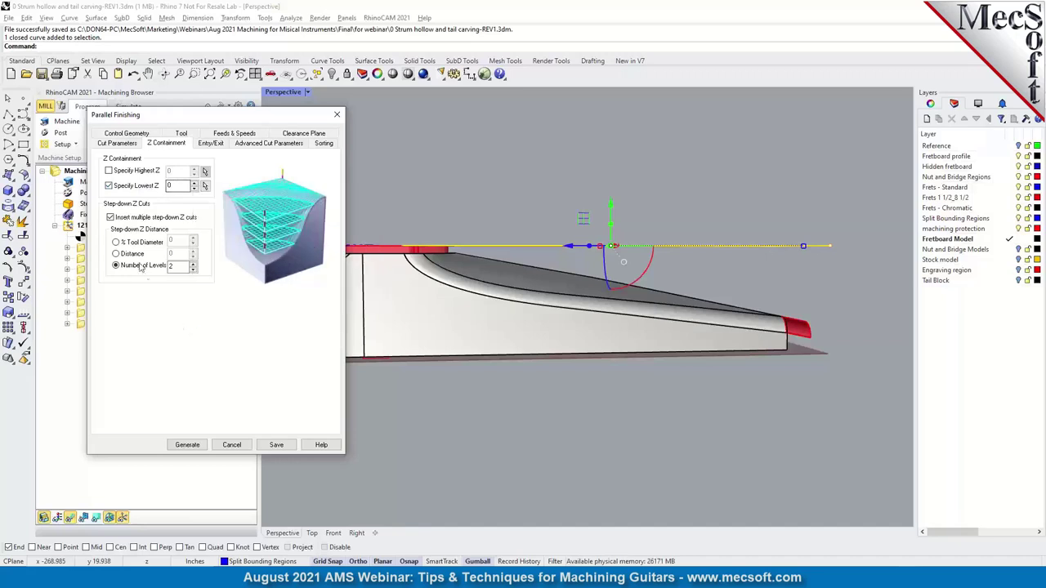
pyautogui.moveTo(116, 221)
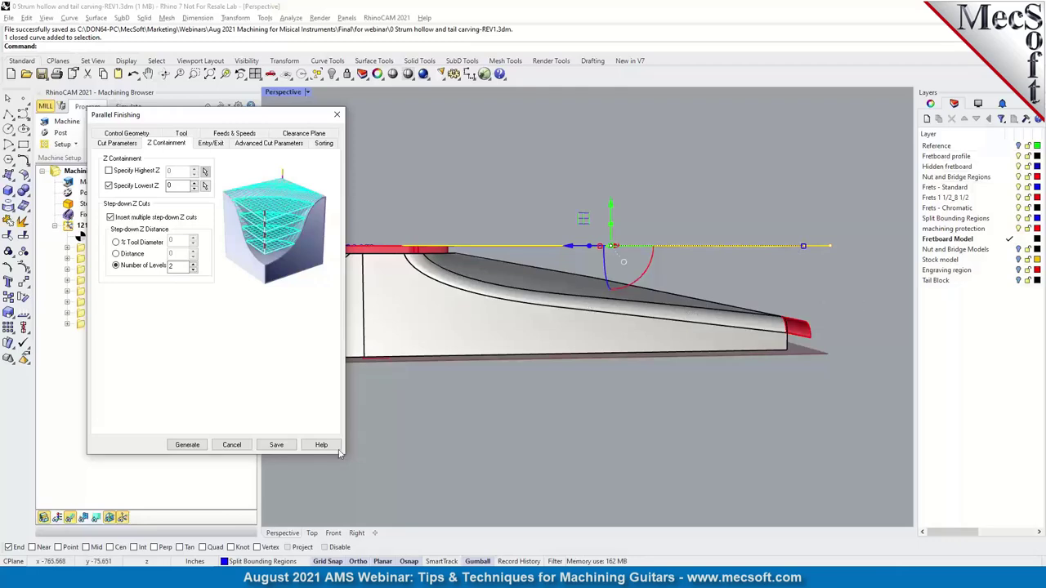
pyautogui.click(238, 449)
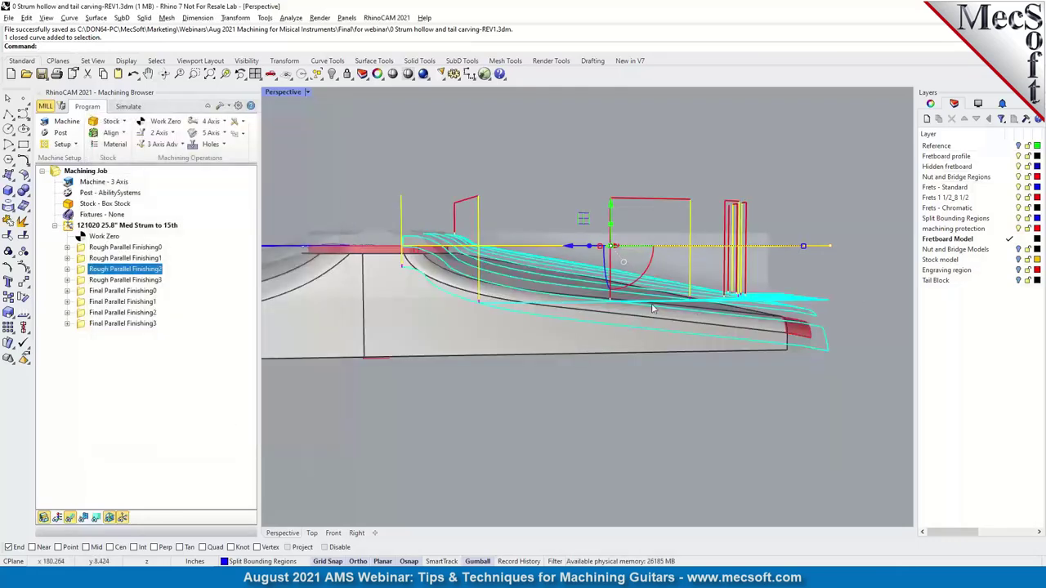
# - Display the Rough Parallel Finishing3 and Final Parallel Finishing0 toolpaths, orbiting over the fretboard
pyautogui.moveTo(653, 310); pyautogui.dragTo(608, 335, button='right')
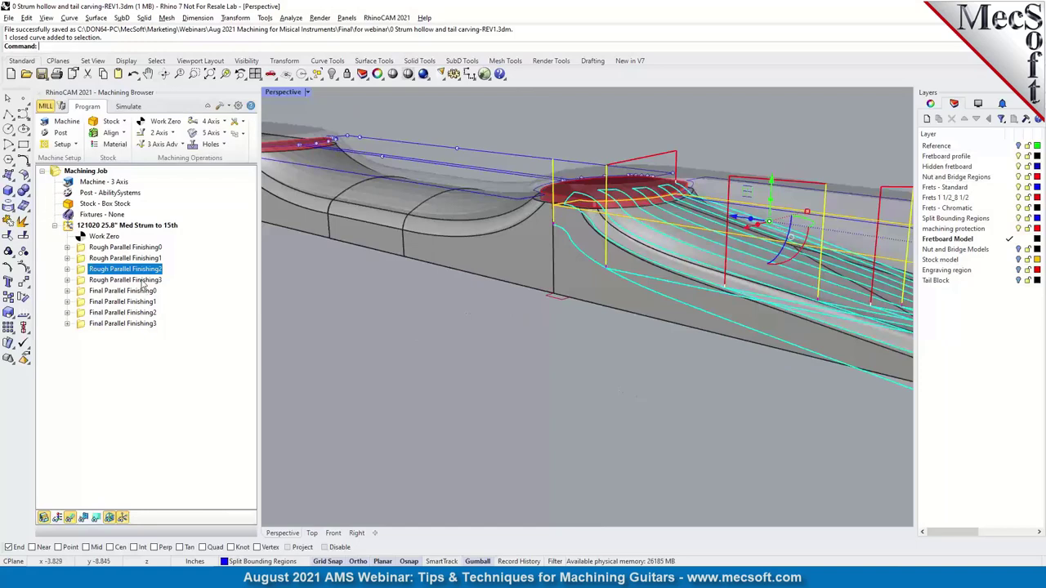
pyautogui.press('Down')
pyautogui.scroll(-2, 499, 316)
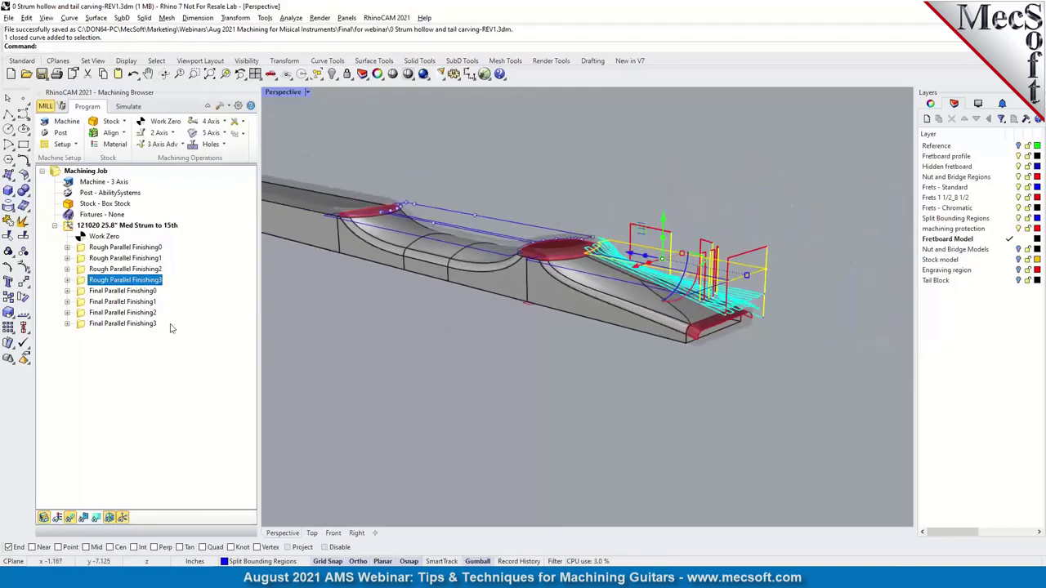
pyautogui.click(125, 292)
pyautogui.moveTo(541, 301); pyautogui.dragTo(454, 288, button='right')
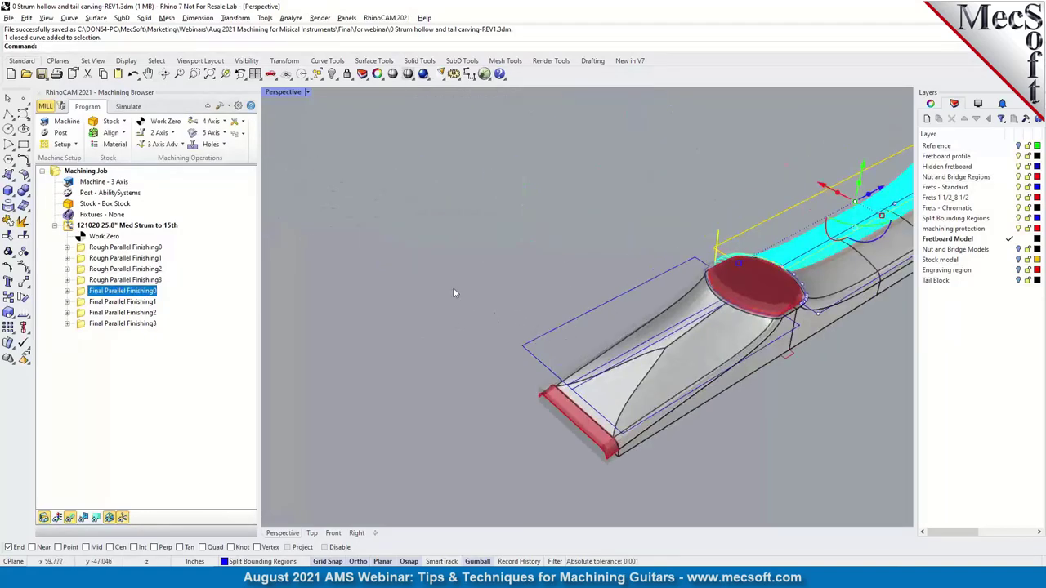
pyautogui.scroll(-3, 454, 288)
pyautogui.scroll(4, 564, 270)
pyautogui.moveTo(564, 269); pyautogui.dragTo(567, 224, button='right')
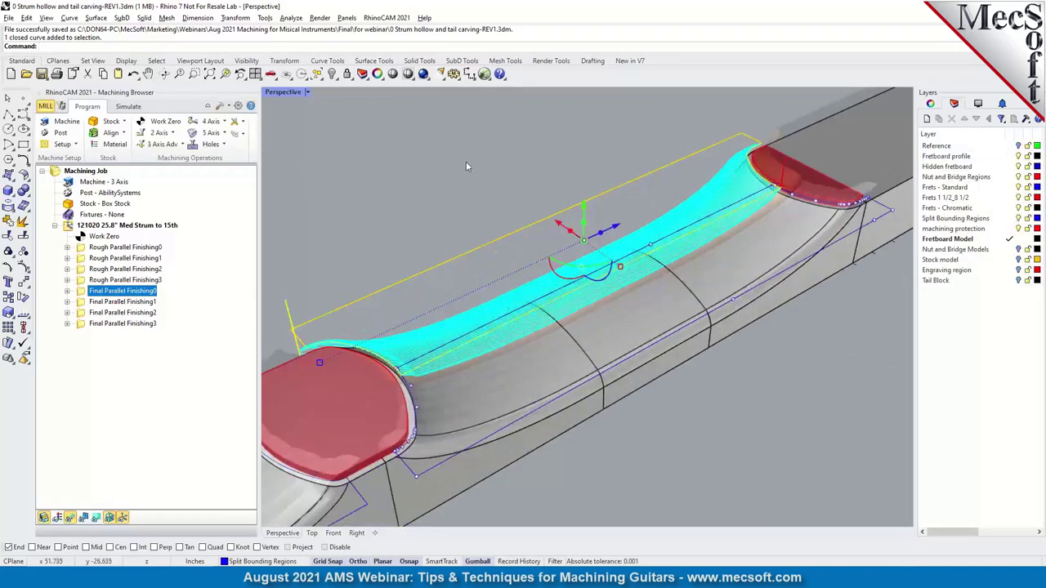
pyautogui.click(566, 214)
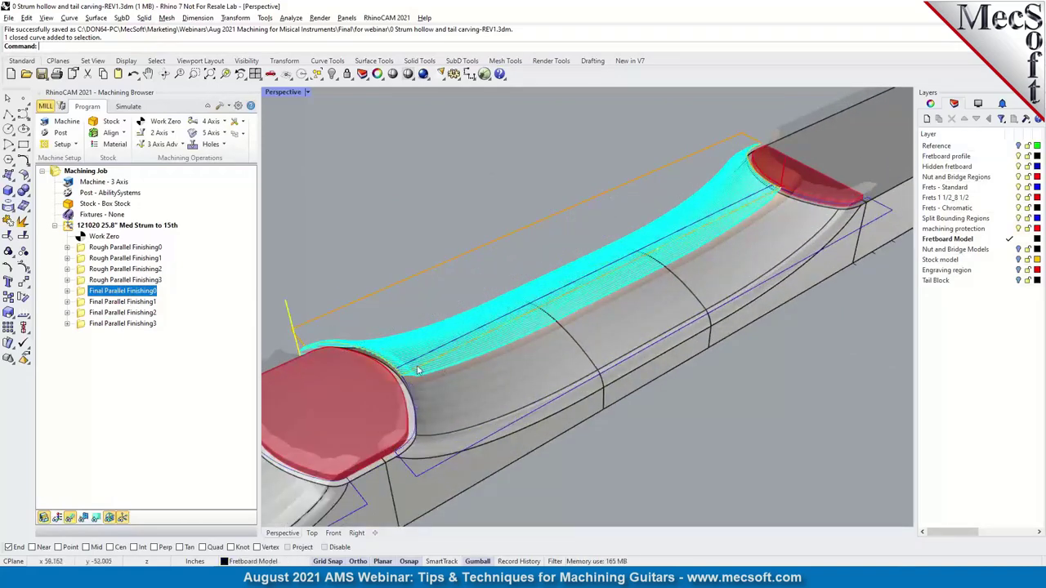
# - Display the Final Parallel Finishing1, 2 and 3 toolpaths, then bring up the machining simulation
pyautogui.click(132, 302)
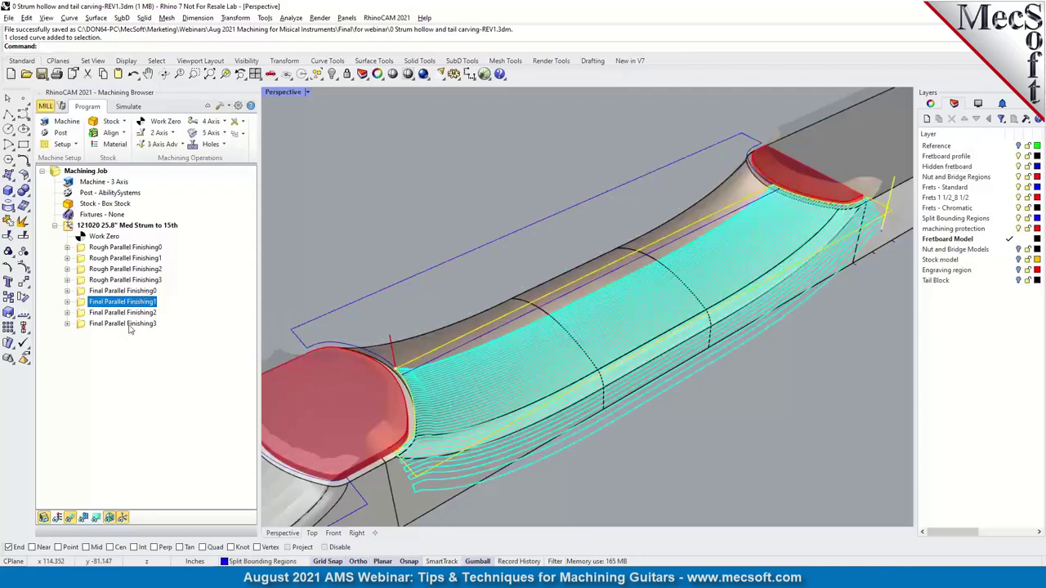
pyautogui.click(104, 320)
pyautogui.scroll(-10, 626, 317)
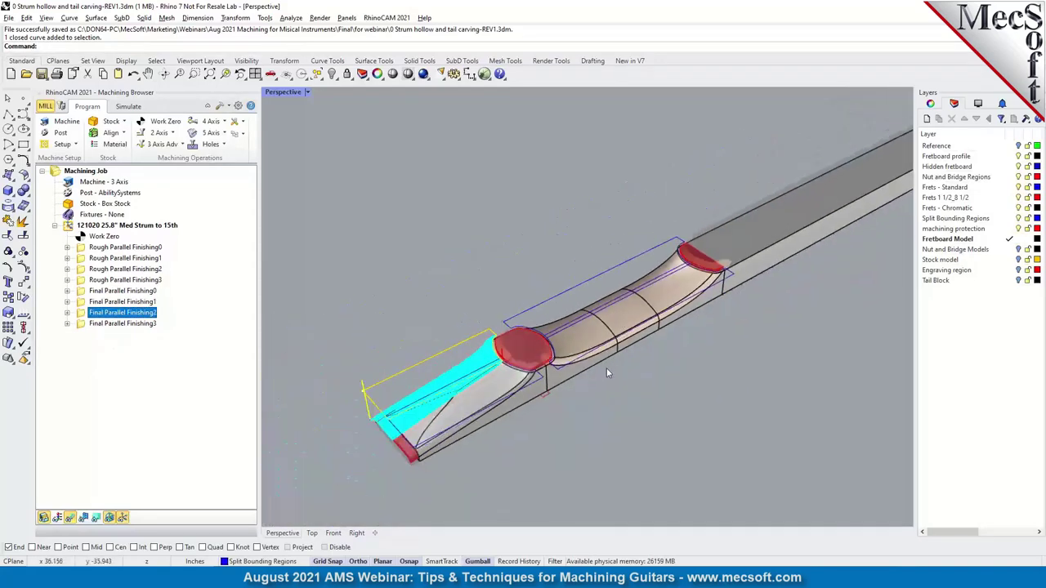
pyautogui.scroll(6, 393, 456)
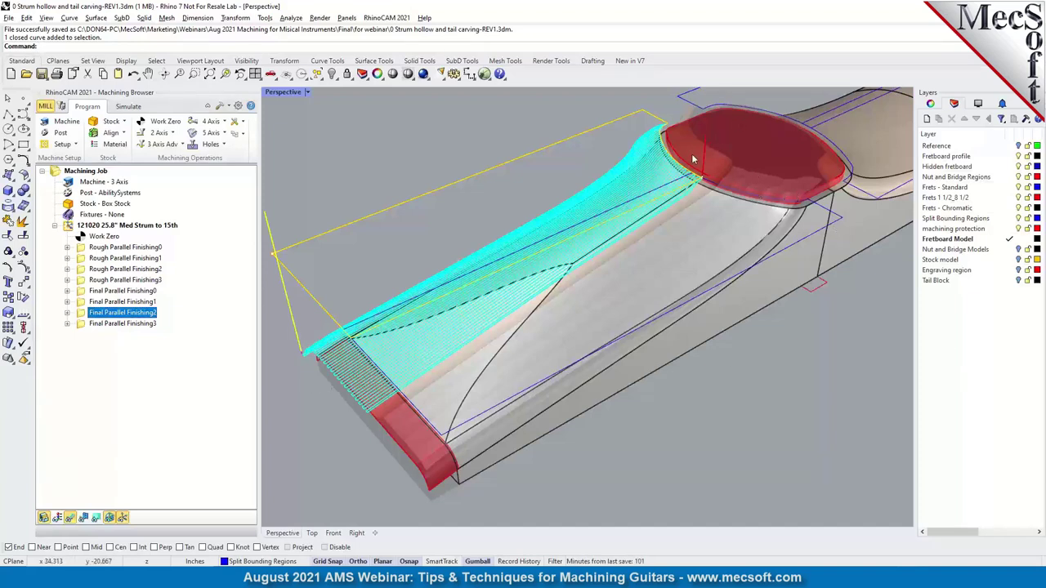
pyautogui.click(98, 324)
pyautogui.scroll(5, 568, 369)
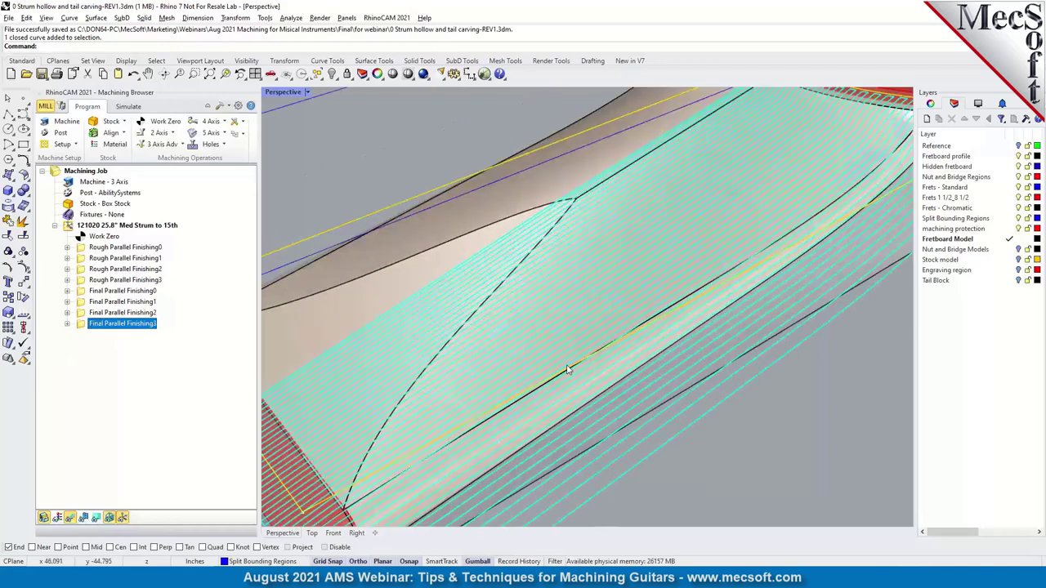
pyautogui.scroll(-5, 568, 369)
pyautogui.click(128, 107)
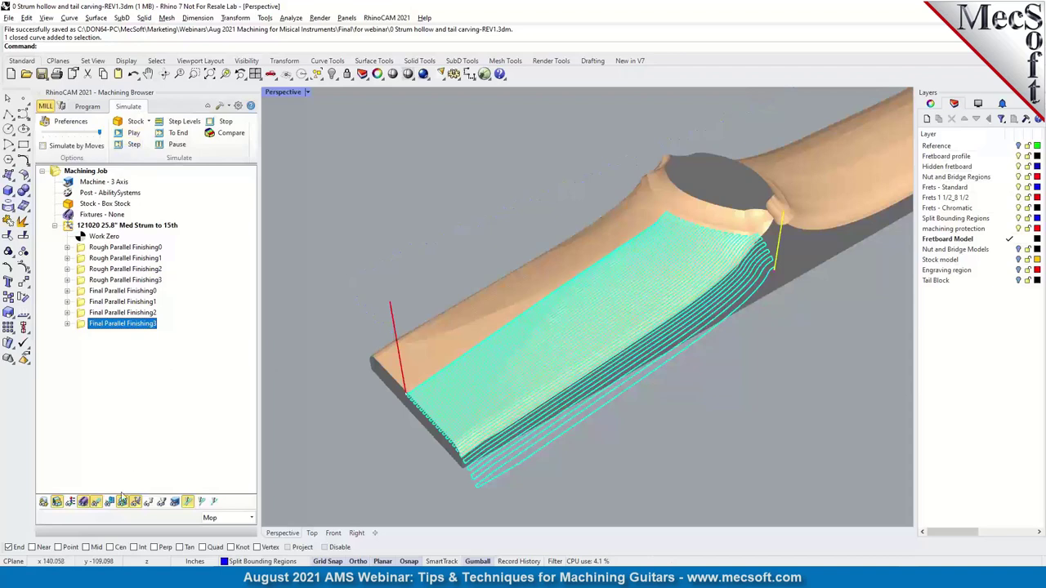
# - Hide the toolpath over the simulated neck and bring the 2.jpg machined-neck photo alongside it
pyautogui.click(96, 500)
pyautogui.moveTo(386, 360); pyautogui.dragTo(646, 334, button='right')
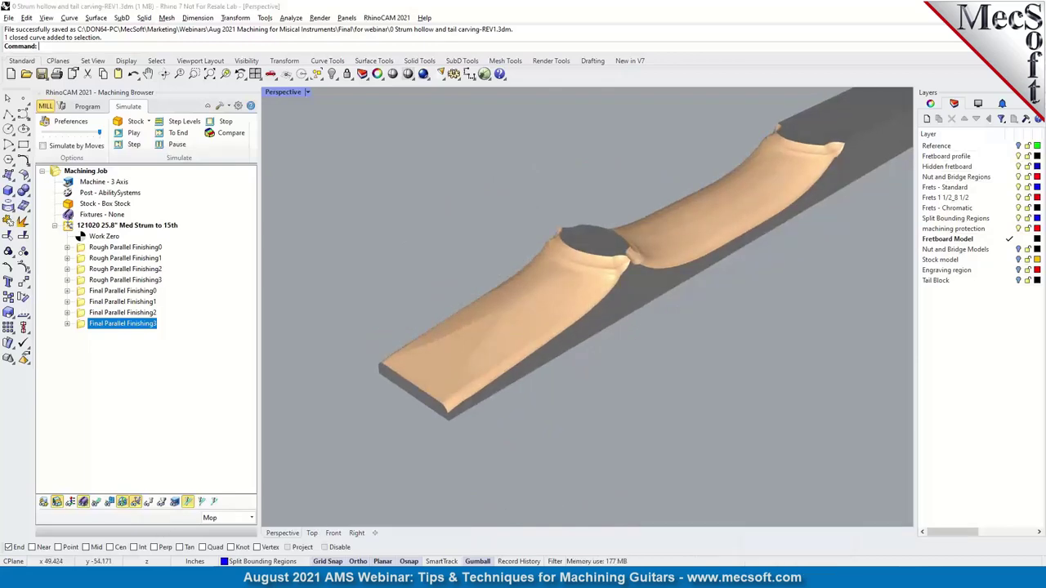
pyautogui.hotkey('alt', 'Tab')
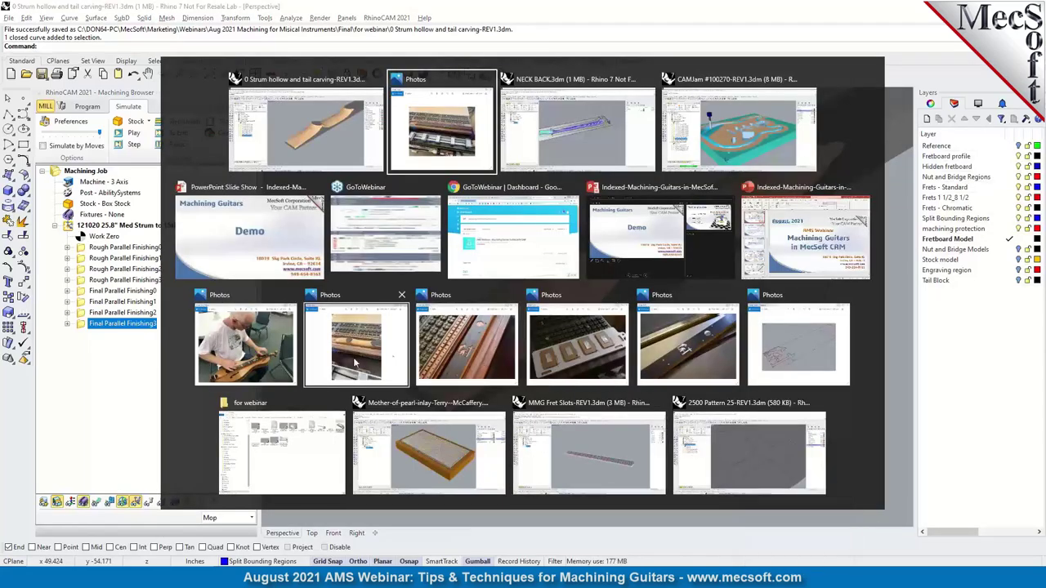
pyautogui.press('Escape')
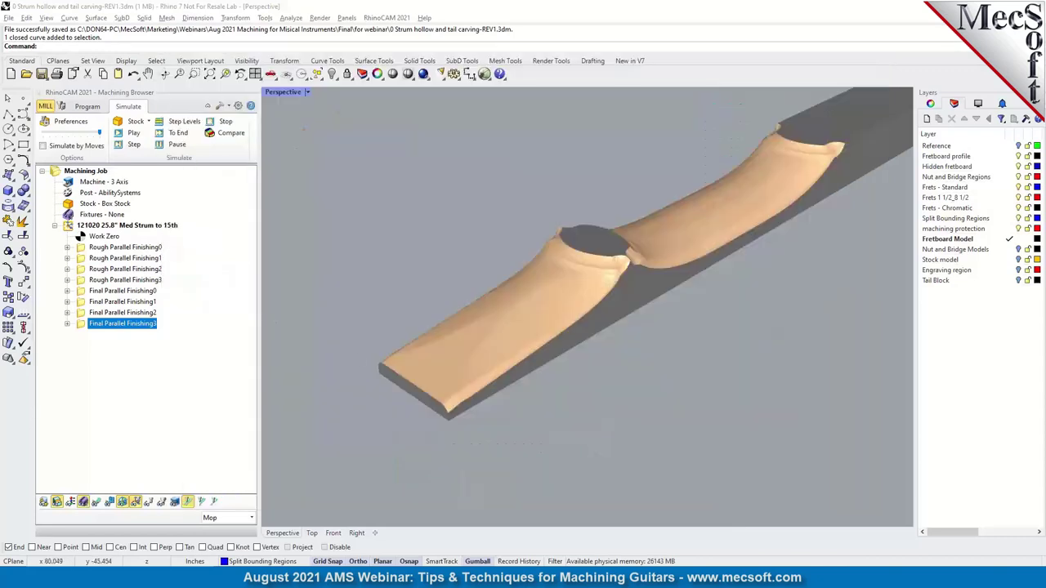
pyautogui.hotkey('alt', 'Tab')
pyautogui.moveTo(433, 78); pyautogui.dragTo(638, 83)
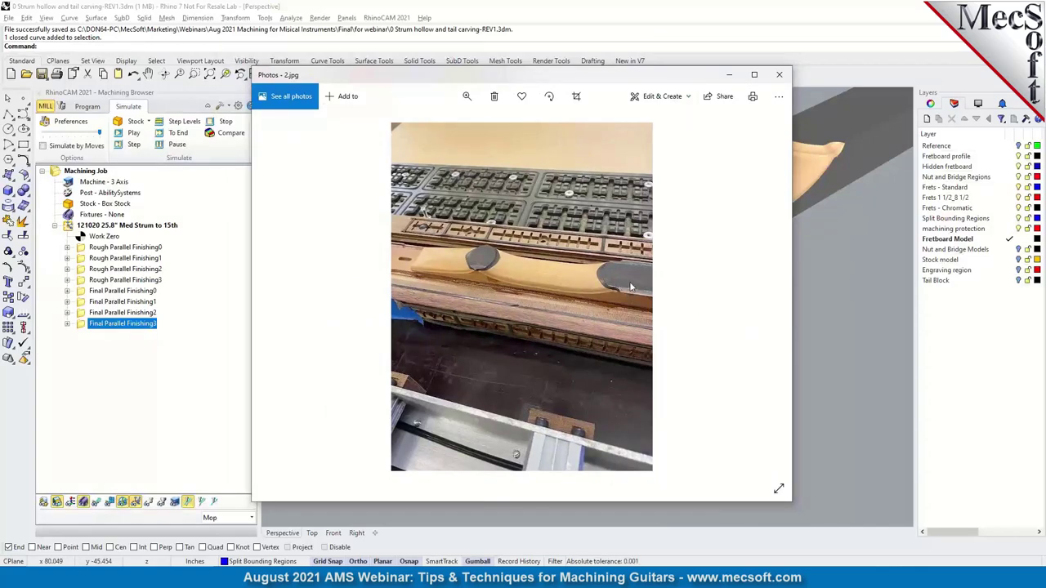
# - Show the IMG_0376.jpg dulcimer photo, then minimize both photo windows to return to the model
pyautogui.scroll(-1, 631, 286)
pyautogui.scroll(1, 622, 335)
pyautogui.hotkey('alt', 'Tab')
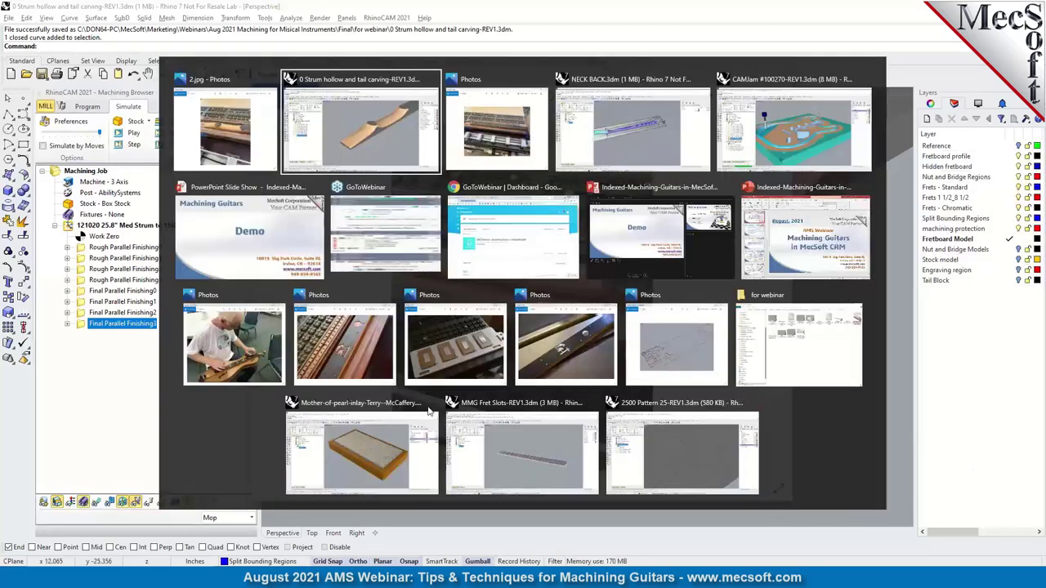
pyautogui.press('Escape')
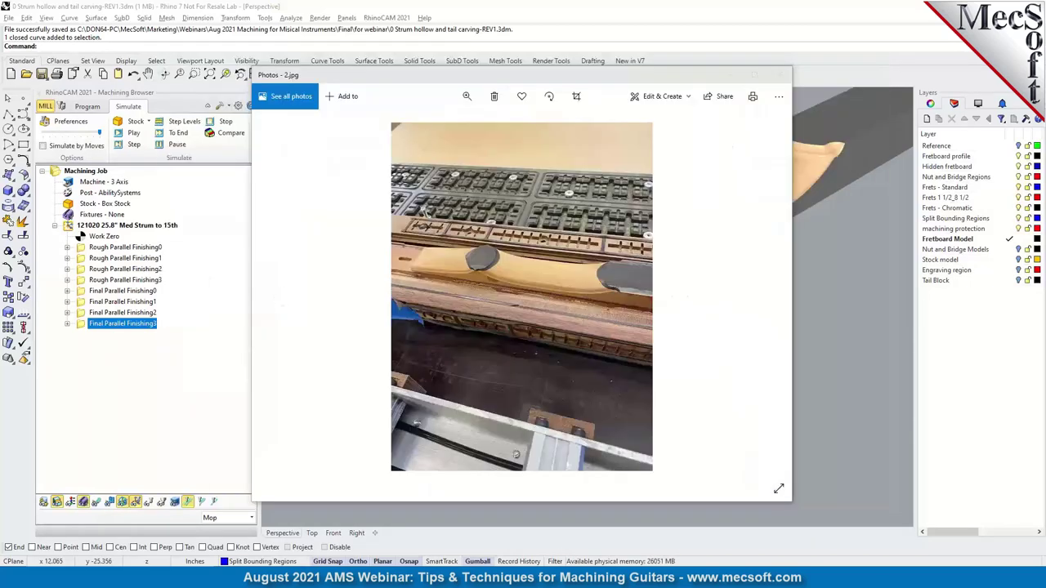
pyautogui.hotkey('alt', 'Tab')
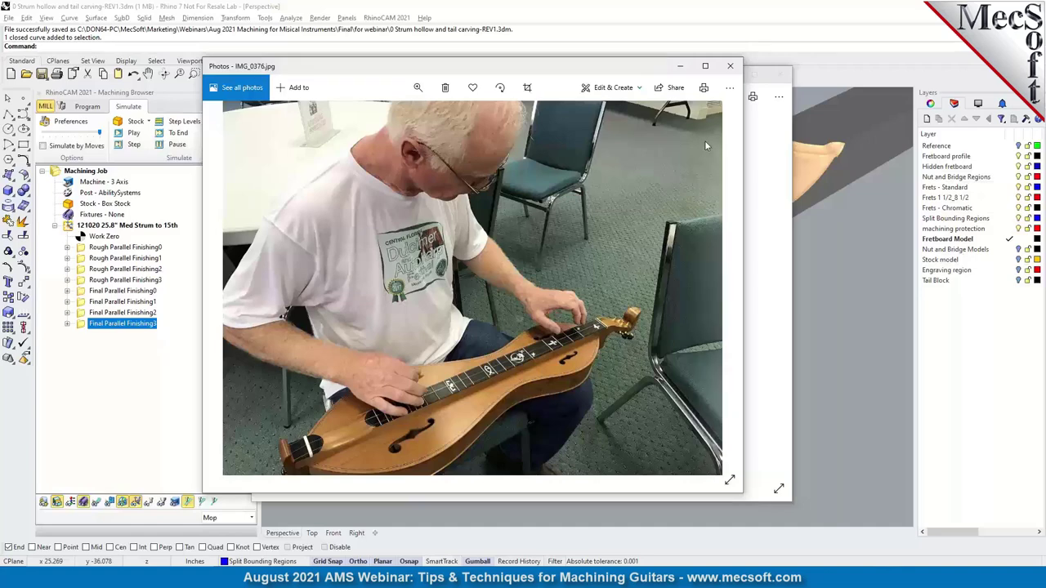
pyautogui.click(681, 67)
pyautogui.click(729, 76)
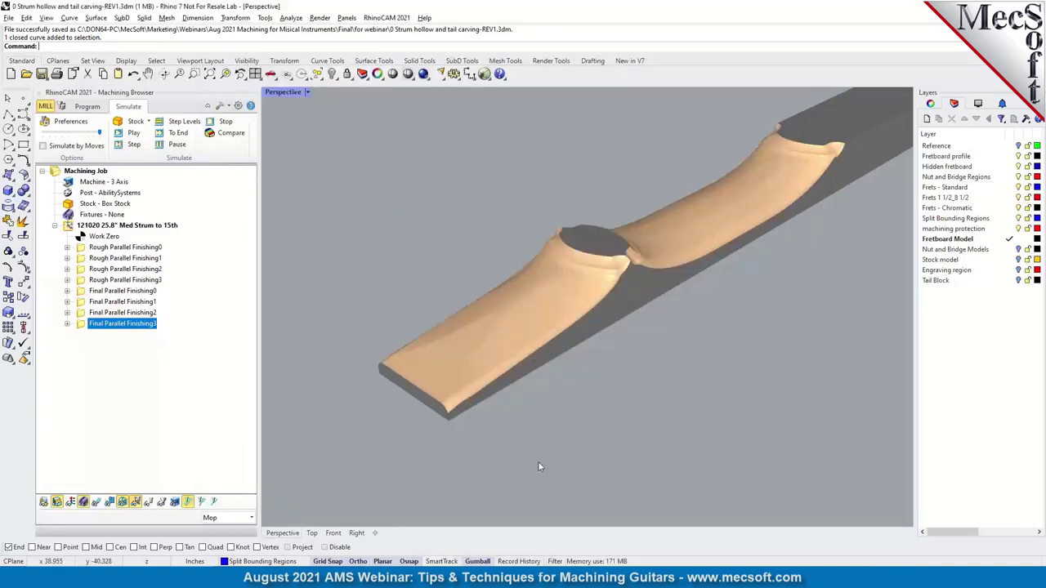
pyautogui.hotkey('alt', 'Tab')
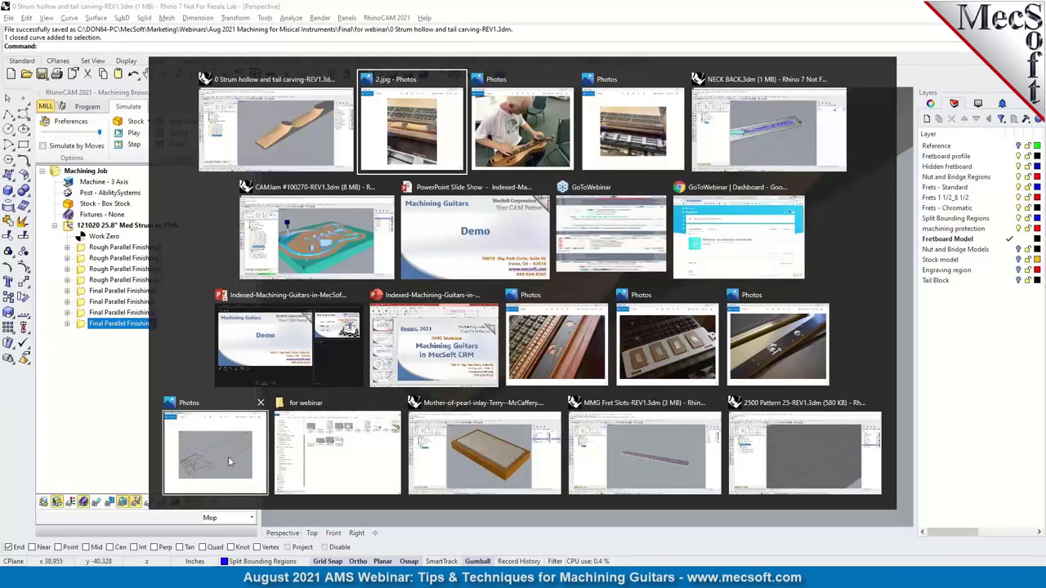
pyautogui.press('Escape')
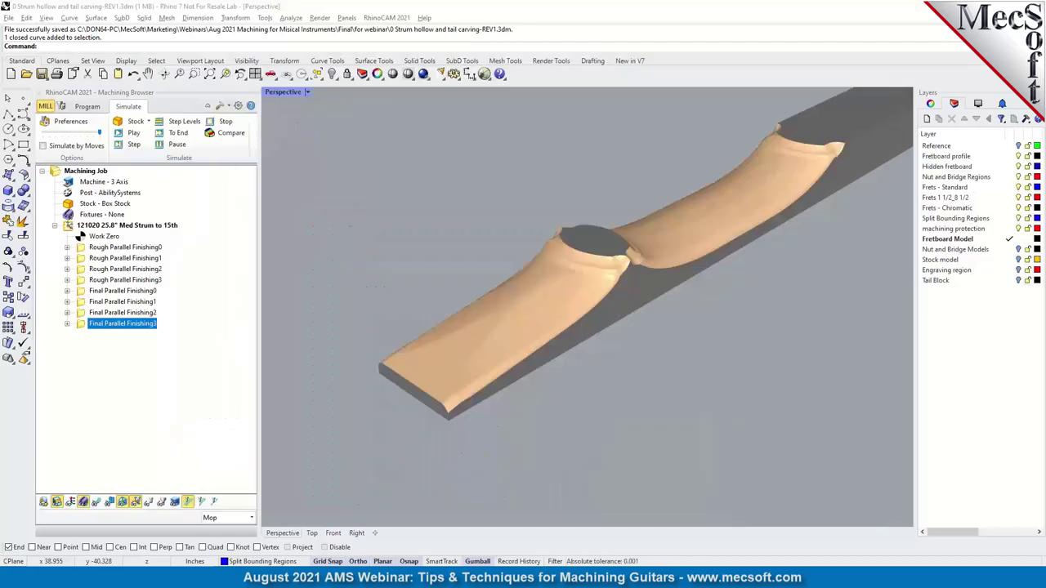
pyautogui.hotkey('alt', 'Tab')
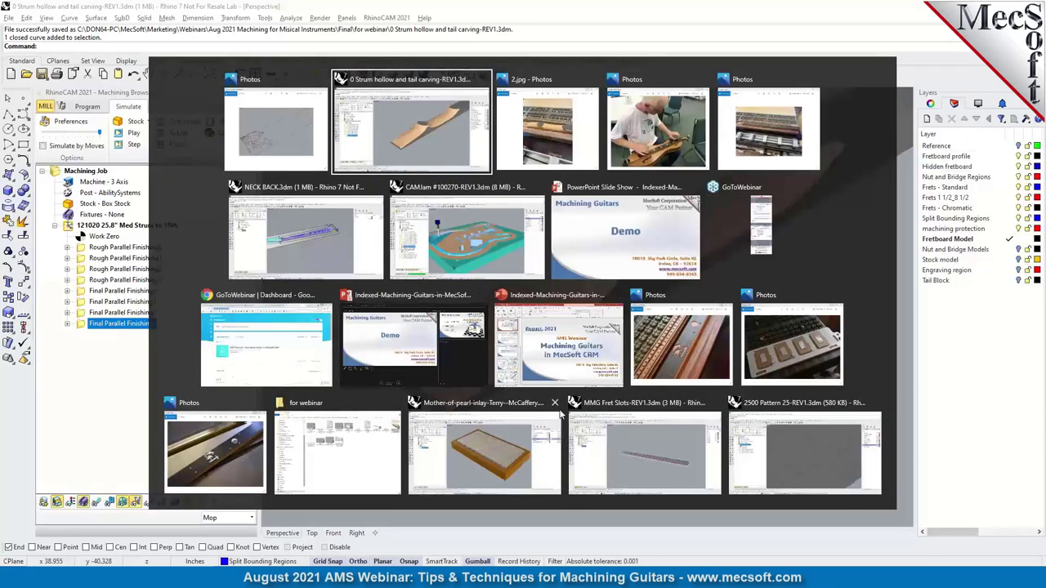
# - Bring up the 2500 Pattern 25-REV1 inlay file and orbit around the fretboard
pyautogui.click(804, 452)
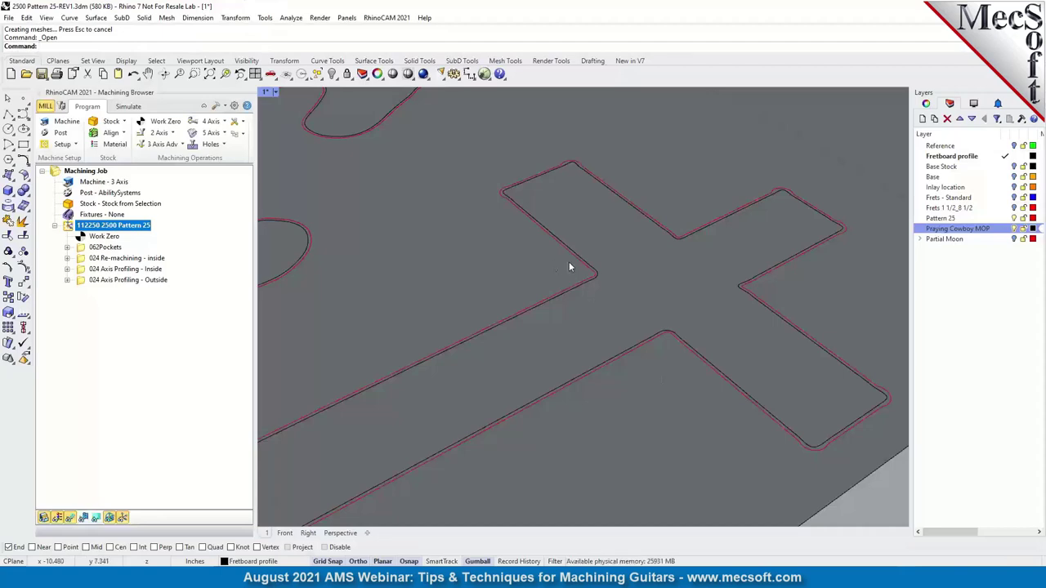
pyautogui.scroll(-5, 529, 318)
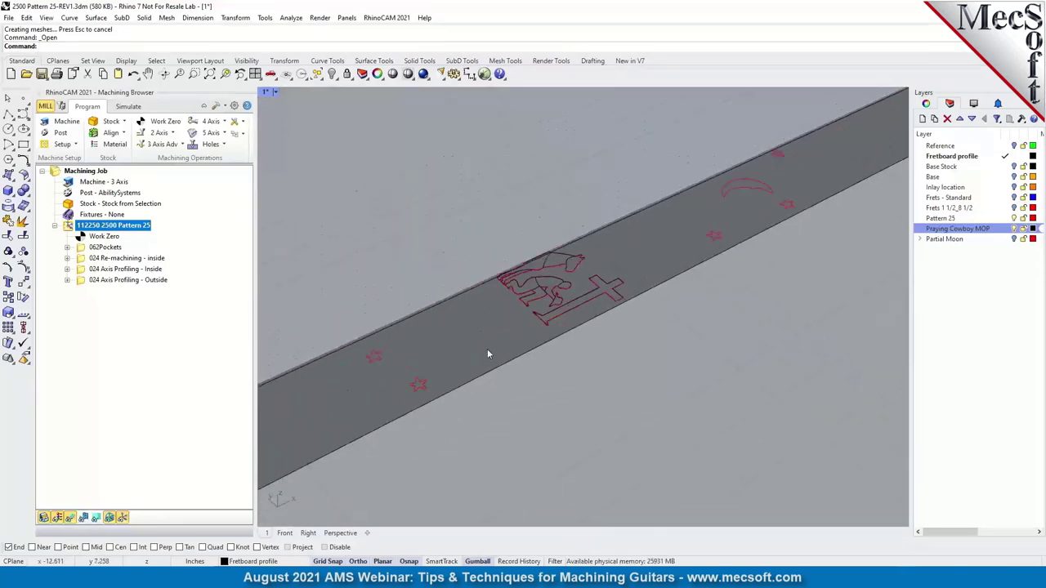
pyautogui.moveTo(556, 339); pyautogui.dragTo(576, 321, button='right')
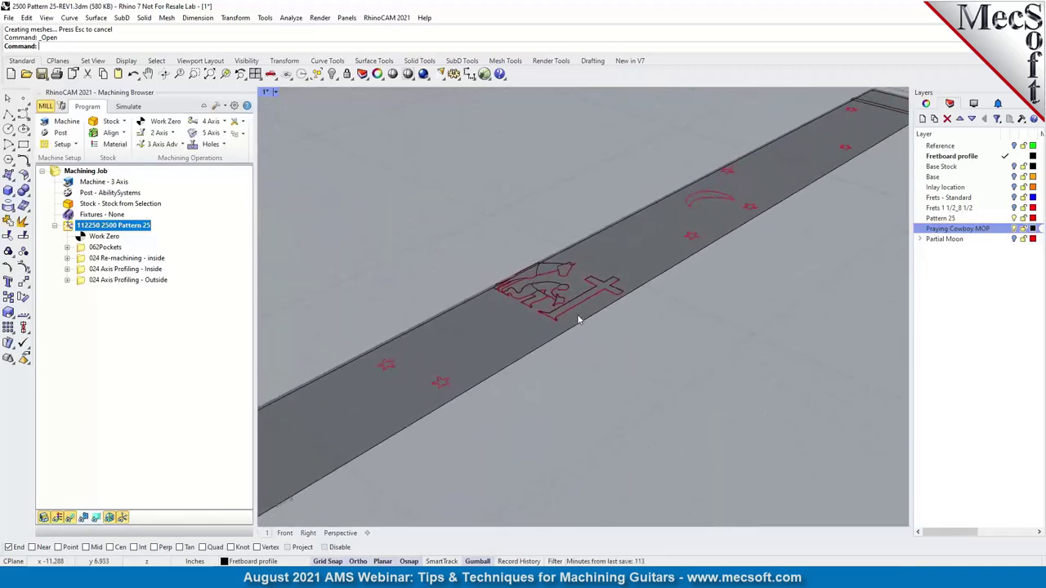
pyautogui.scroll(-2, 495, 387)
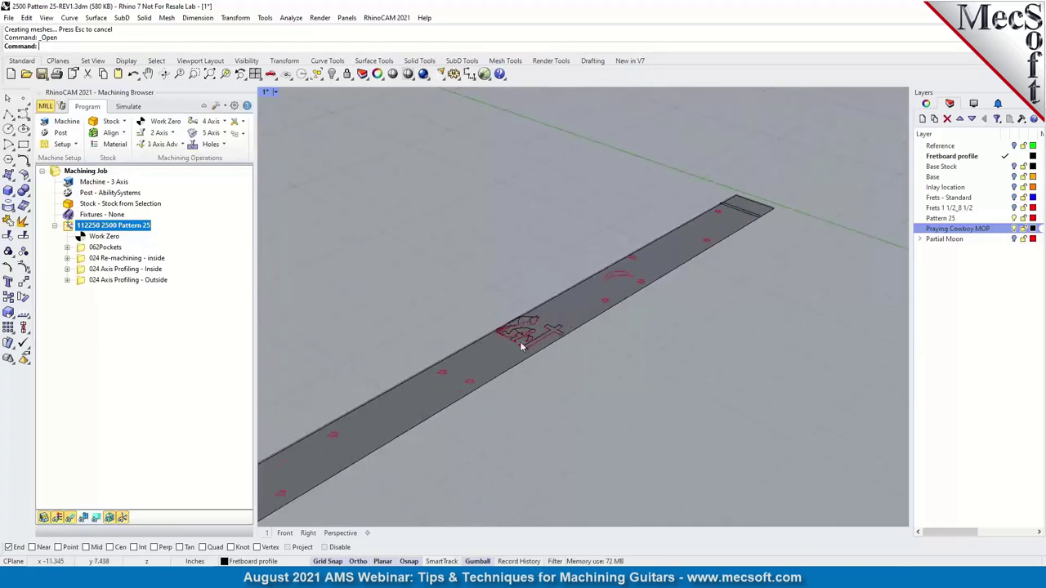
pyautogui.scroll(1, 490, 343)
# - Switch the view to Wireframe and zoom in on the praying-cowboy and cross inlay curves
pyautogui.hotkey('ctrl', 'alt', 'w')
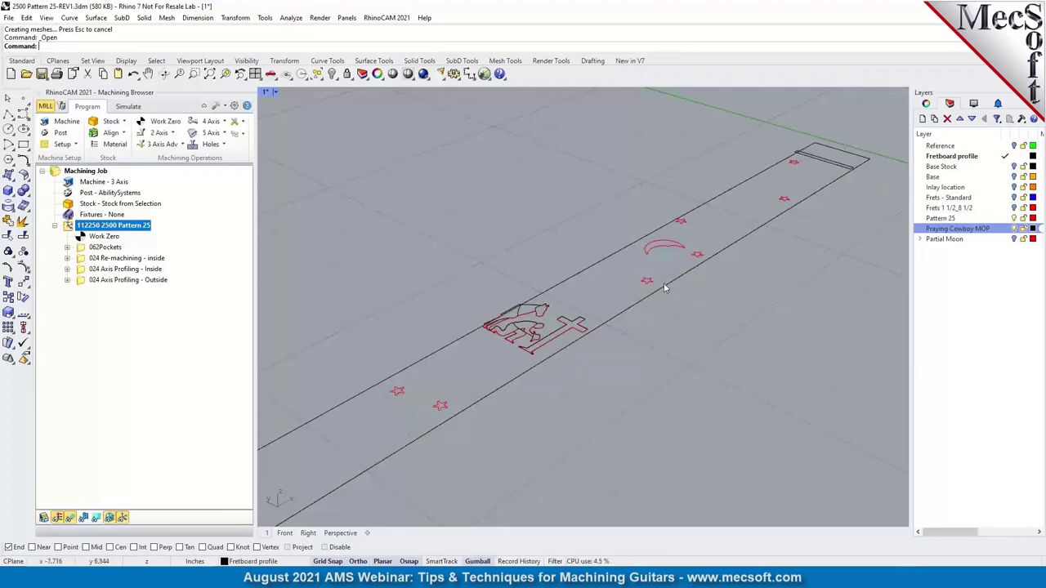
pyautogui.scroll(-2, 711, 236)
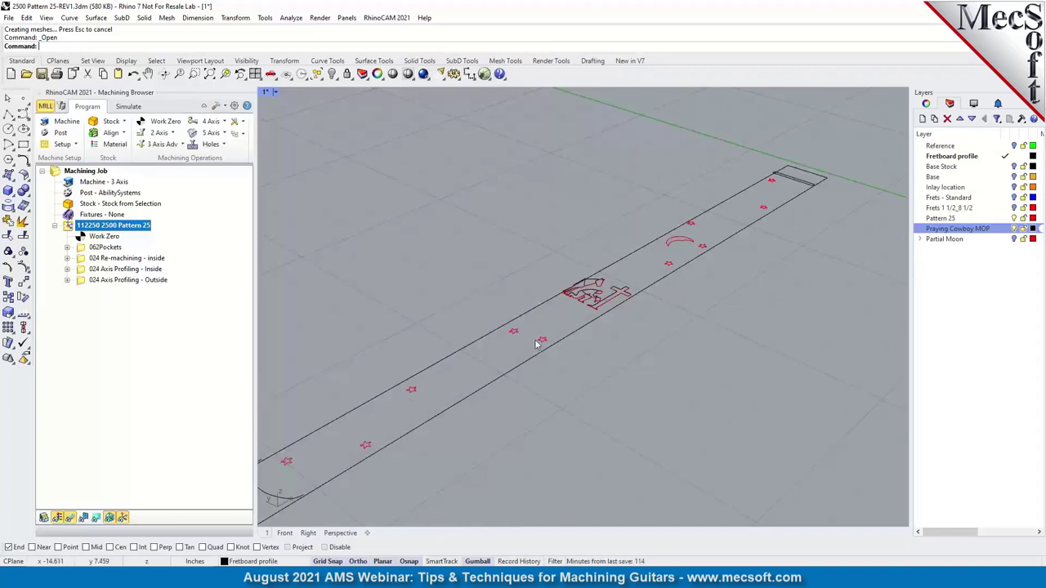
pyautogui.scroll(10, 593, 279)
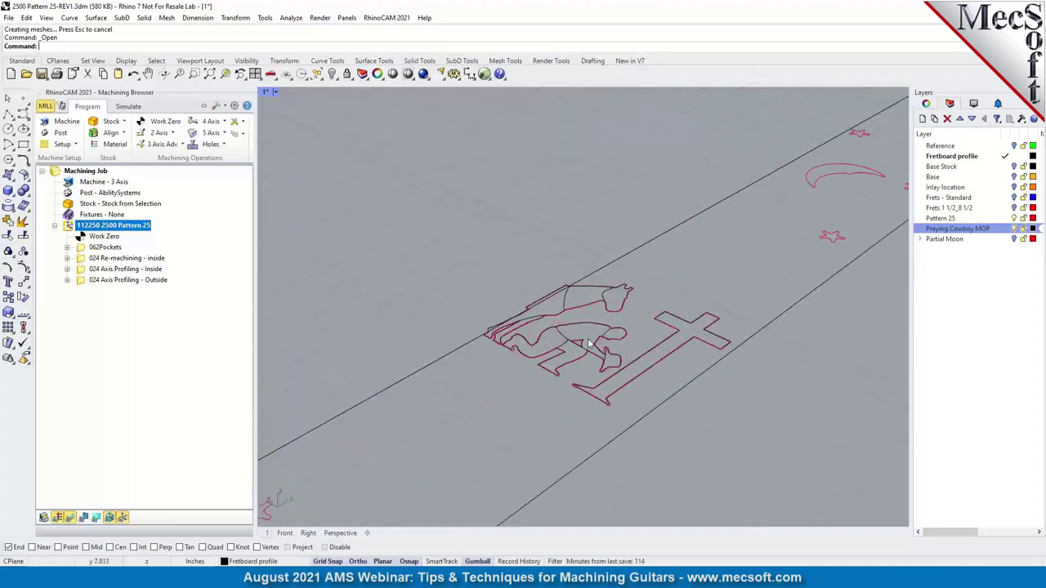
pyautogui.moveTo(609, 351); pyautogui.dragTo(643, 318, button='right')
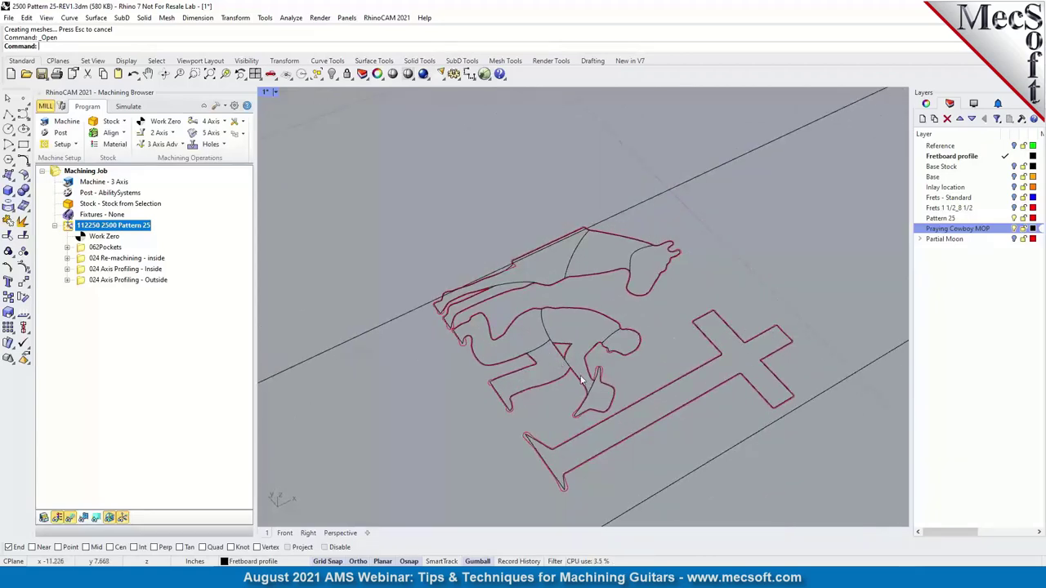
pyautogui.scroll(5, 613, 393)
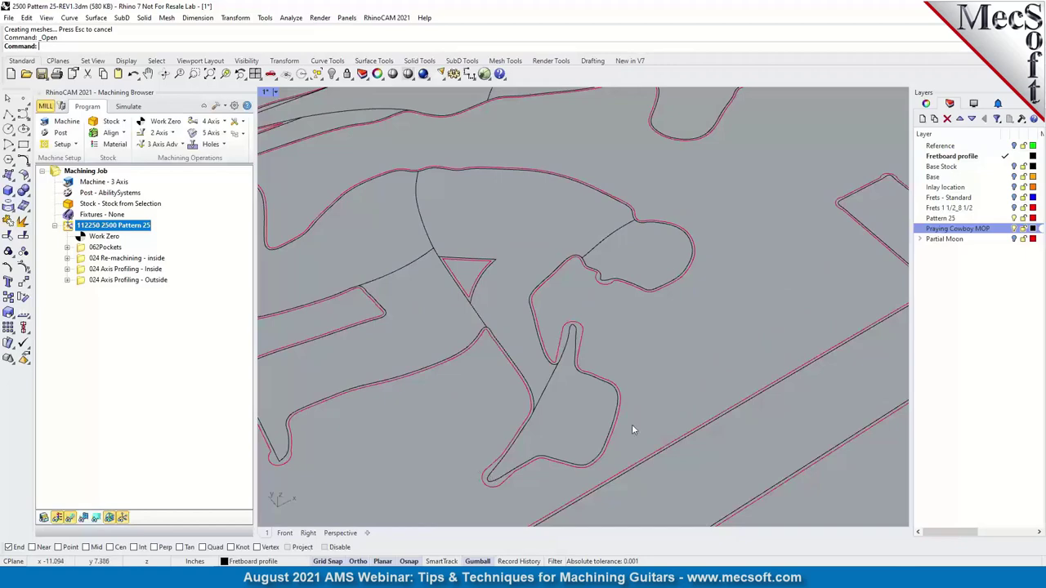
pyautogui.scroll(-5, 667, 393)
pyautogui.scroll(5, 389, 318)
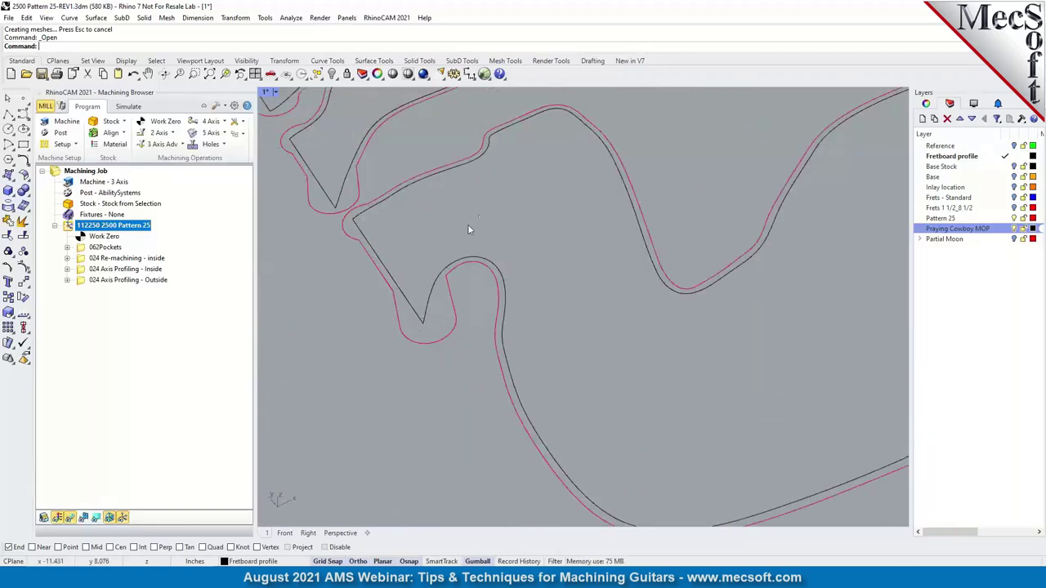
pyautogui.scroll(-4, 439, 301)
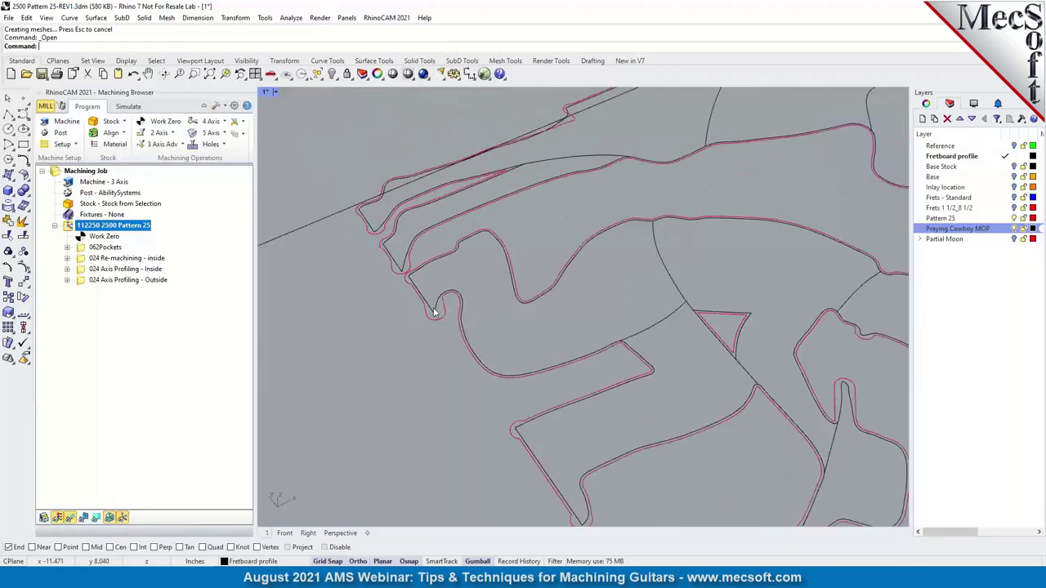
pyautogui.scroll(4, 437, 310)
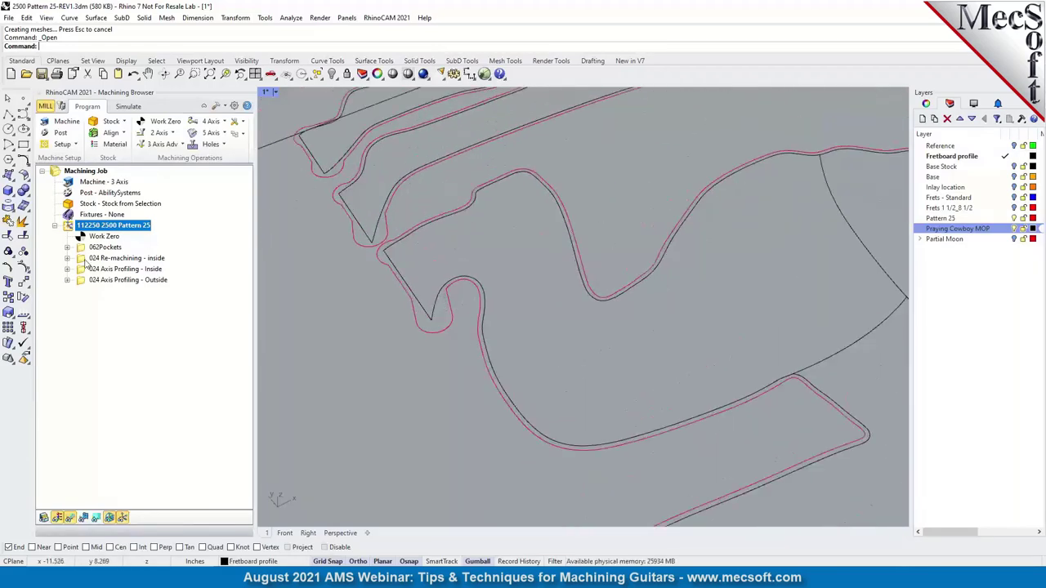
pyautogui.click(97, 247)
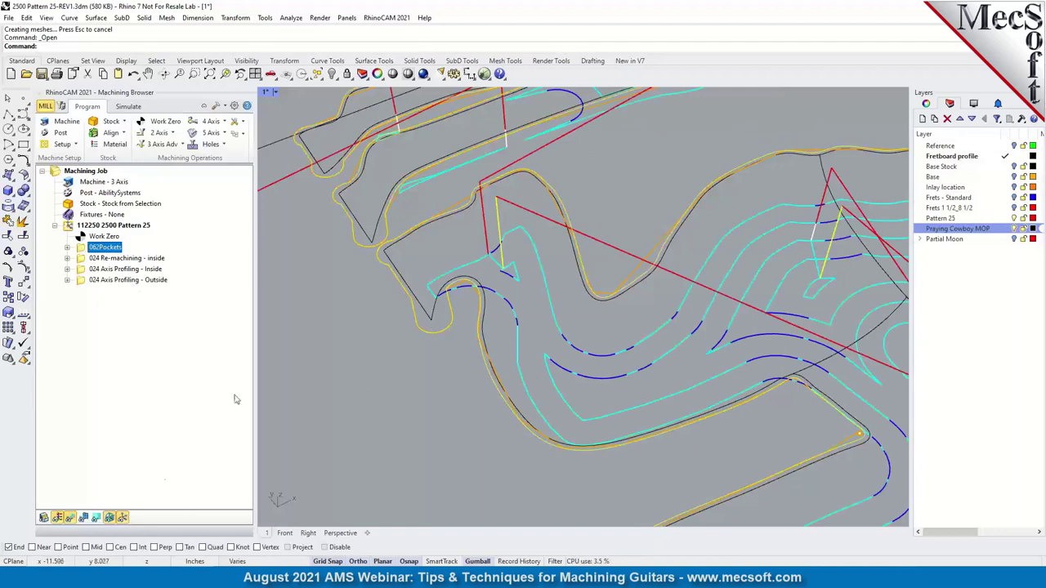
pyautogui.moveTo(429, 347); pyautogui.dragTo(603, 358, button='right')
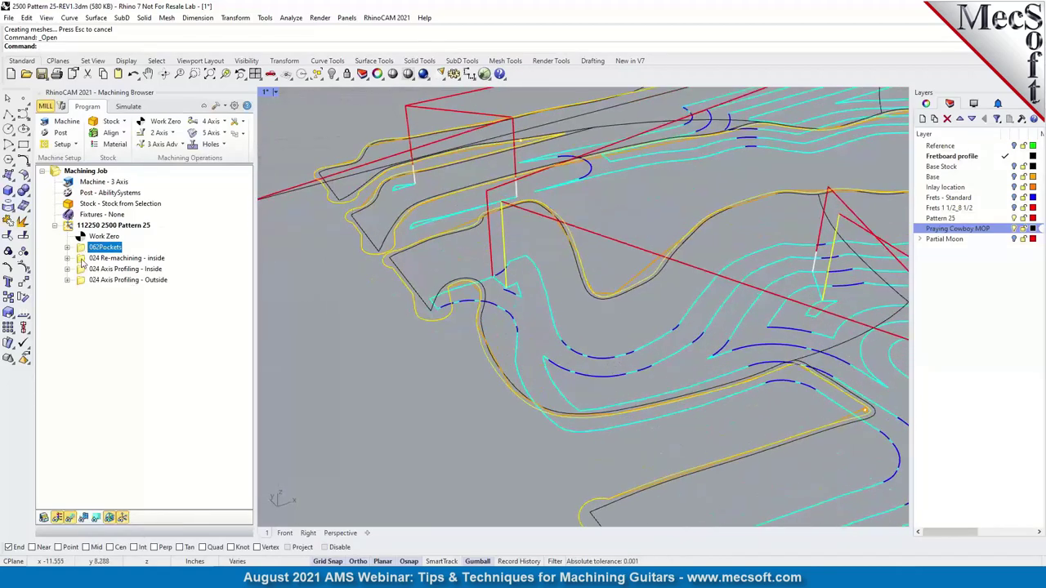
pyautogui.click(82, 260)
pyautogui.scroll(5, 516, 300)
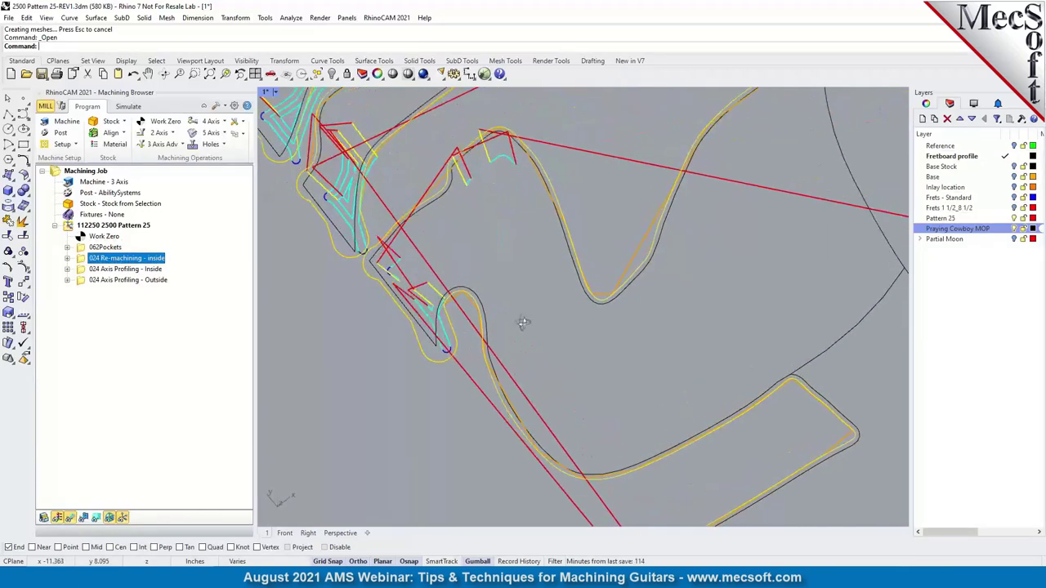
pyautogui.moveTo(515, 300); pyautogui.dragTo(519, 258, button='right')
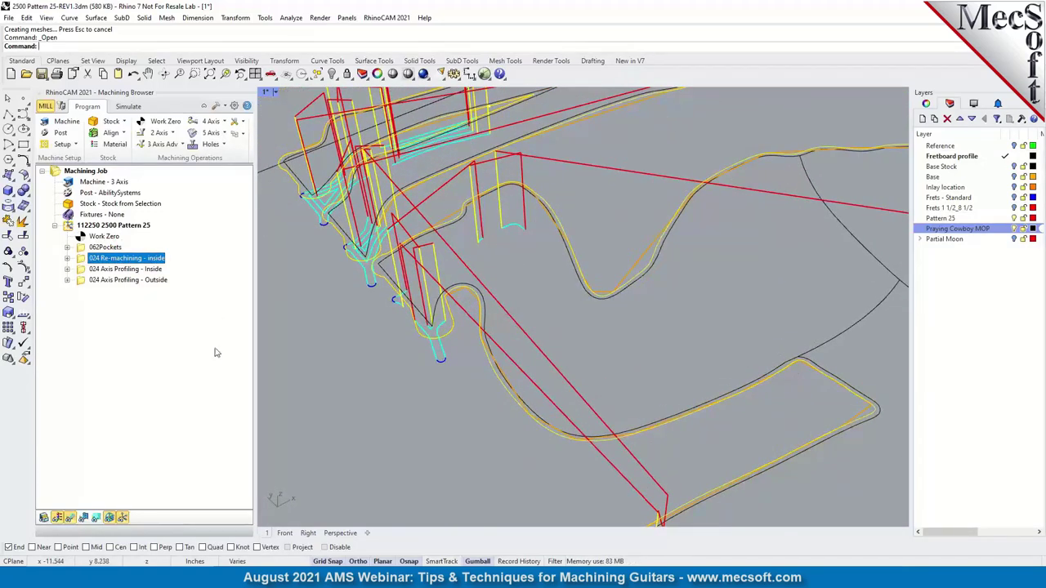
# - Regenerate all toolpaths in the Pattern 25 machining setup
pyautogui.click(75, 226)
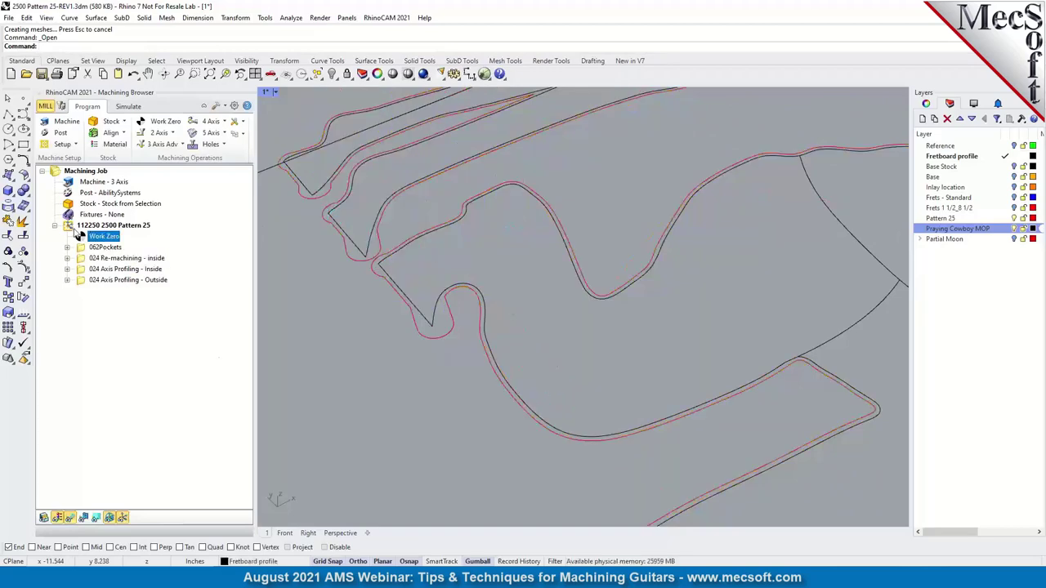
pyautogui.doubleClick(73, 228)
pyautogui.rightClick(68, 227)
pyautogui.click(99, 314)
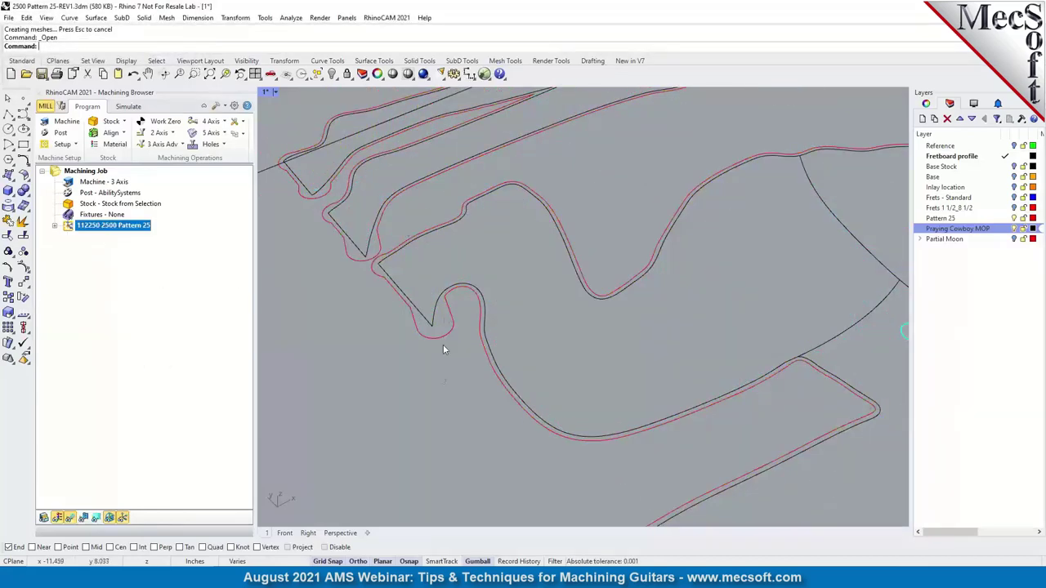
# - Zoom over the inlay offset curves and expand the setup to list its four operations
pyautogui.scroll(3, 495, 306)
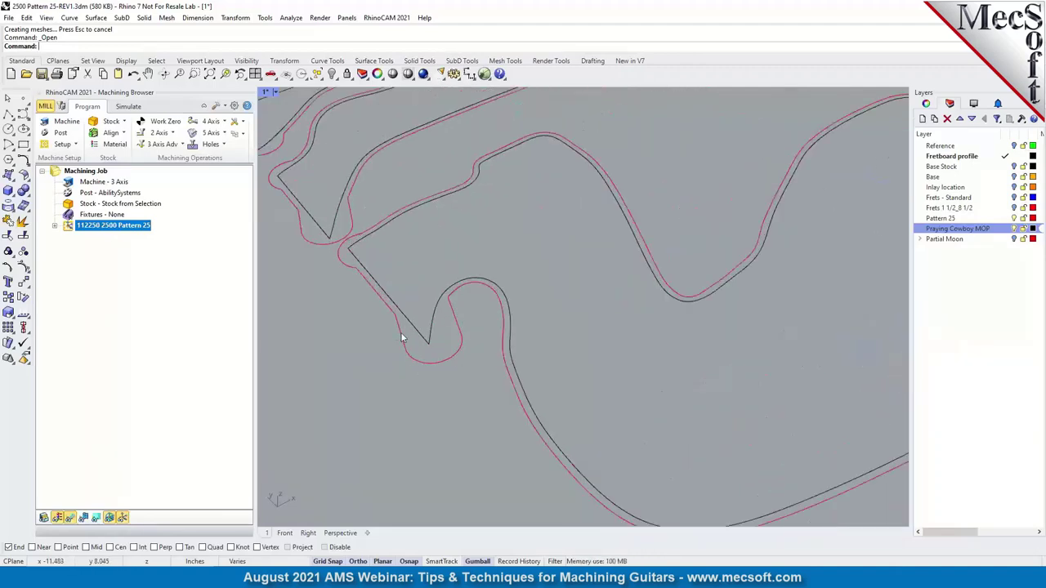
pyautogui.scroll(-5, 355, 346)
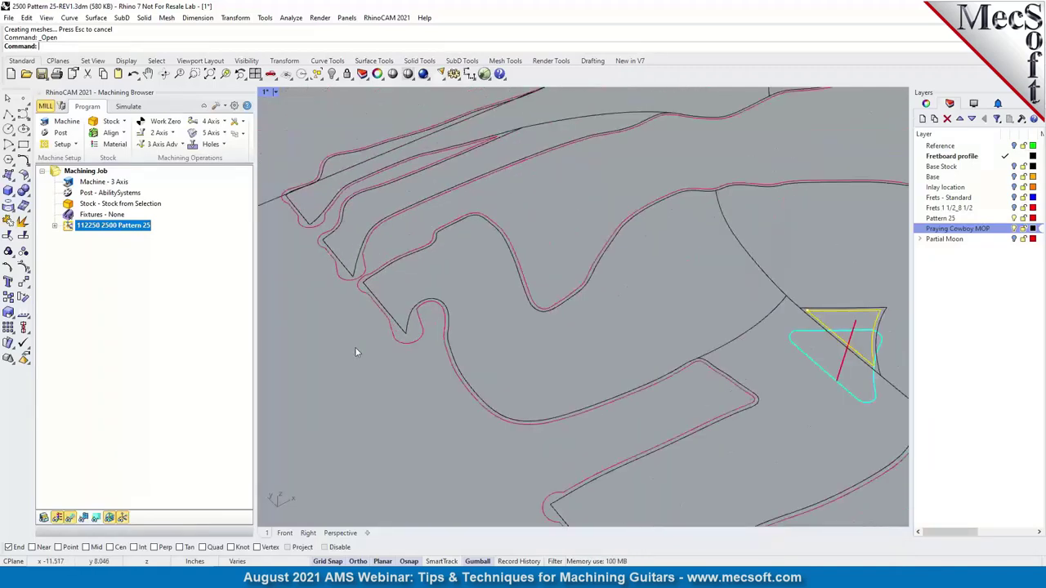
pyautogui.scroll(4, 683, 207)
pyautogui.scroll(-3, 683, 207)
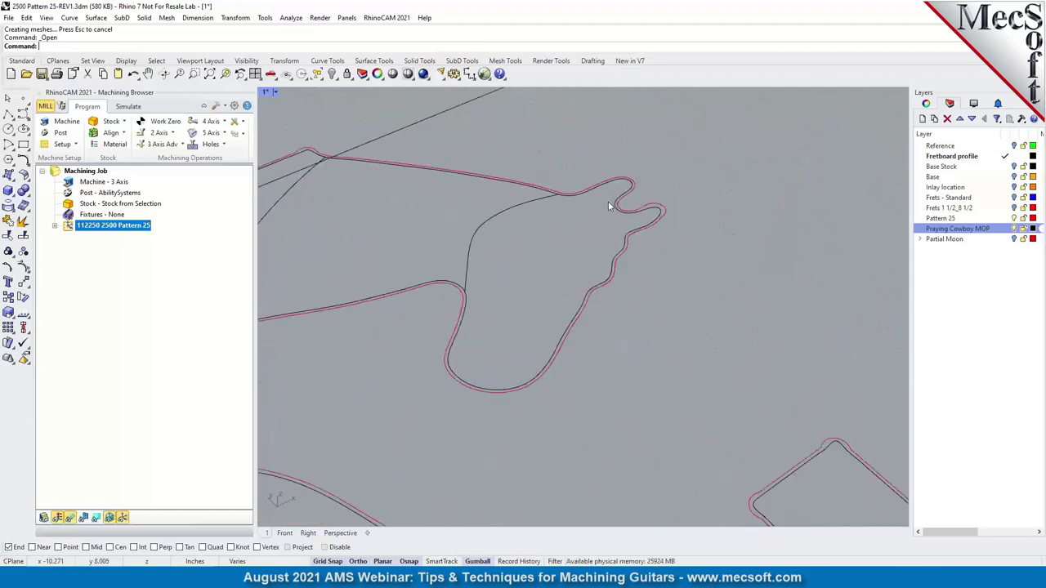
pyautogui.scroll(4, 679, 302)
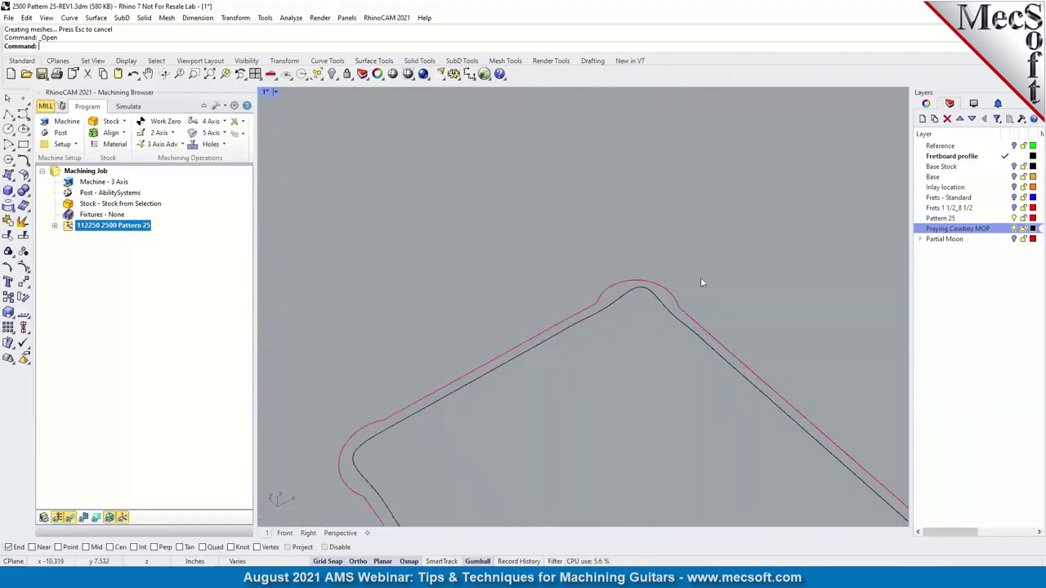
pyautogui.scroll(-4, 680, 224)
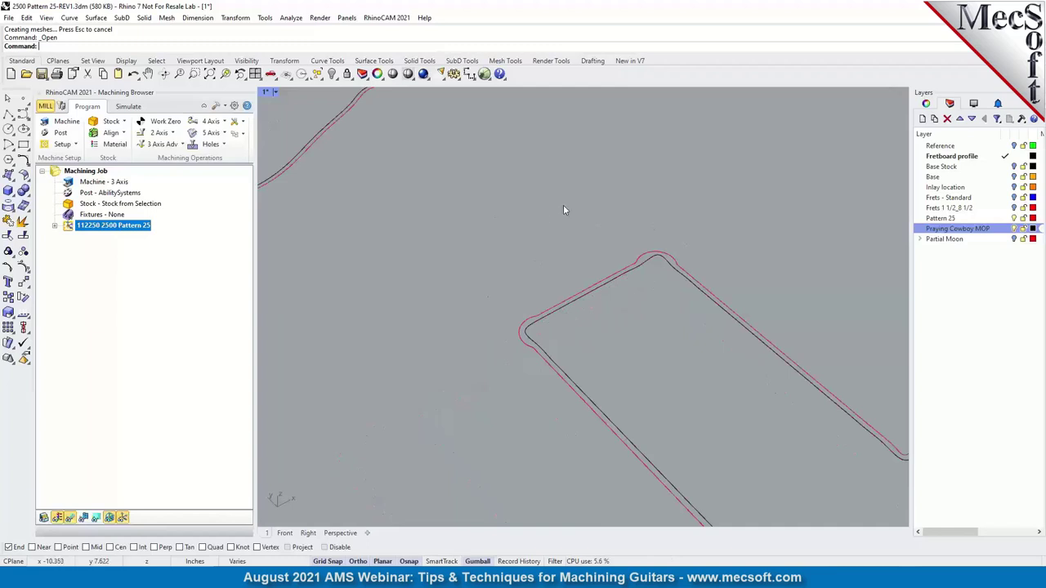
pyautogui.scroll(-3, 559, 200)
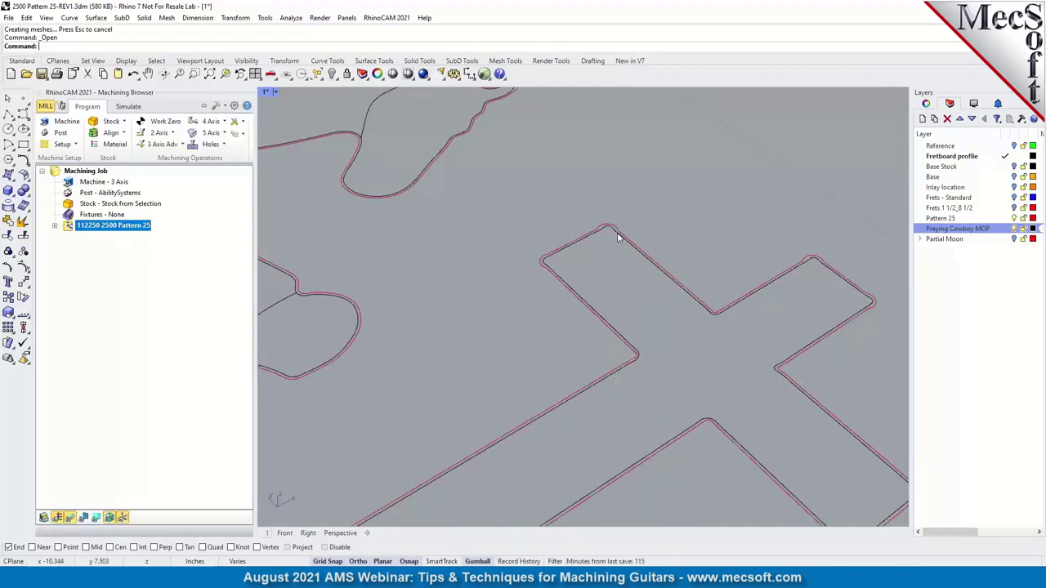
pyautogui.click(55, 227)
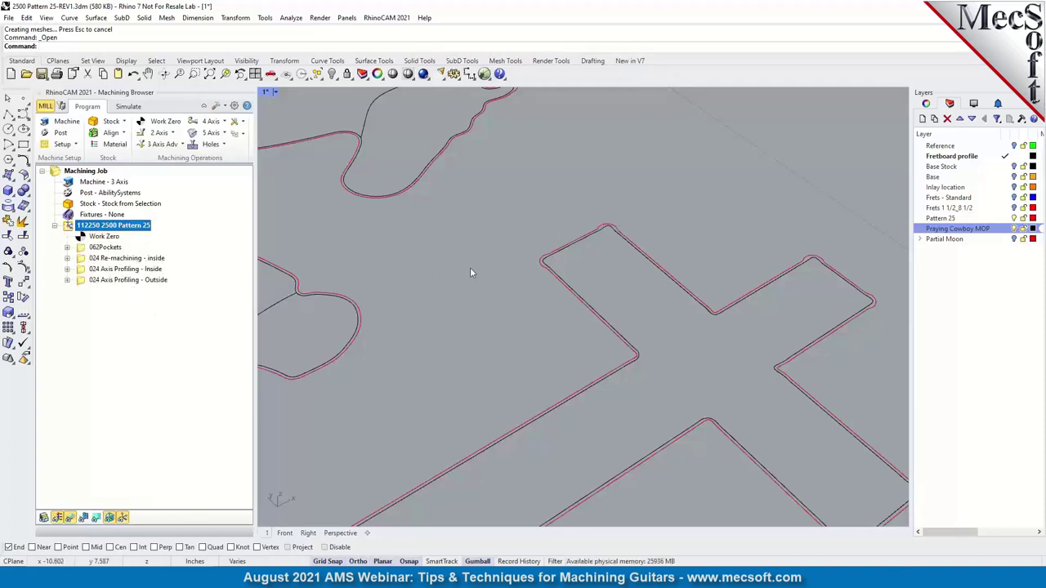
pyautogui.scroll(-6, 634, 219)
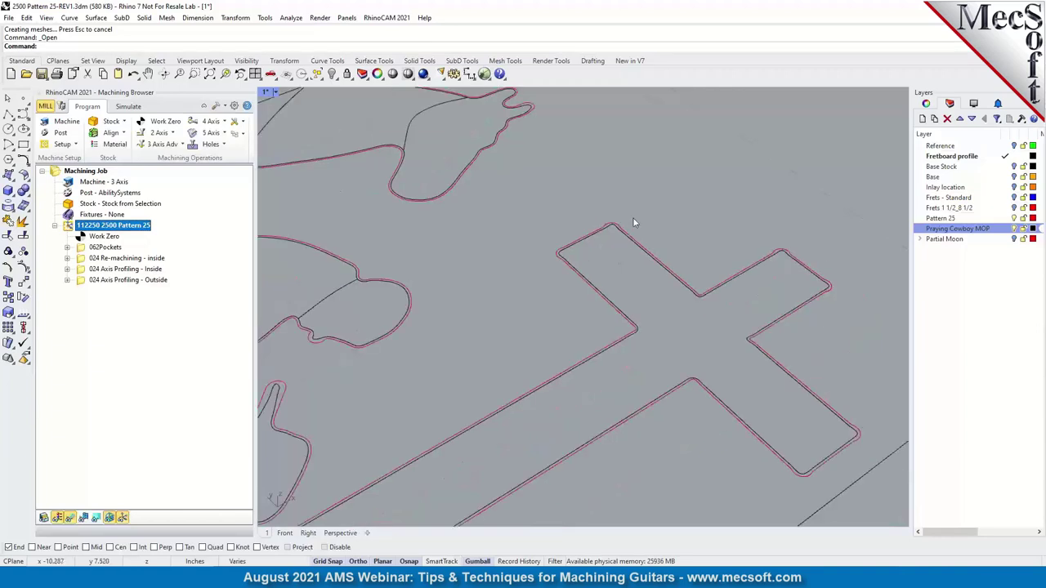
pyautogui.scroll(1, 355, 280)
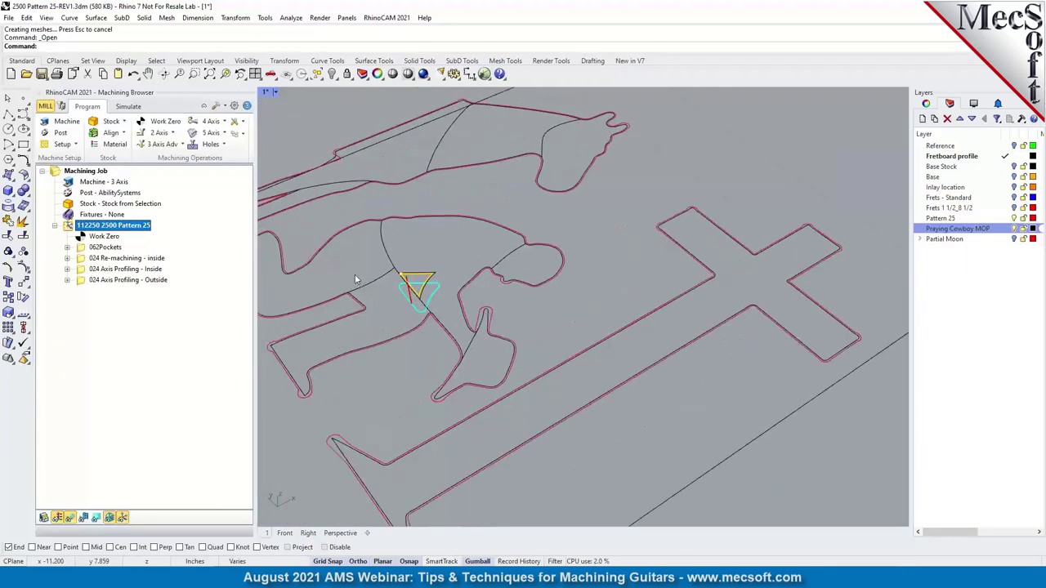
# - Display the 024 Re-machining - inside toolpath, orbiting and panning toward a top view of the inlays
pyautogui.click(81, 259)
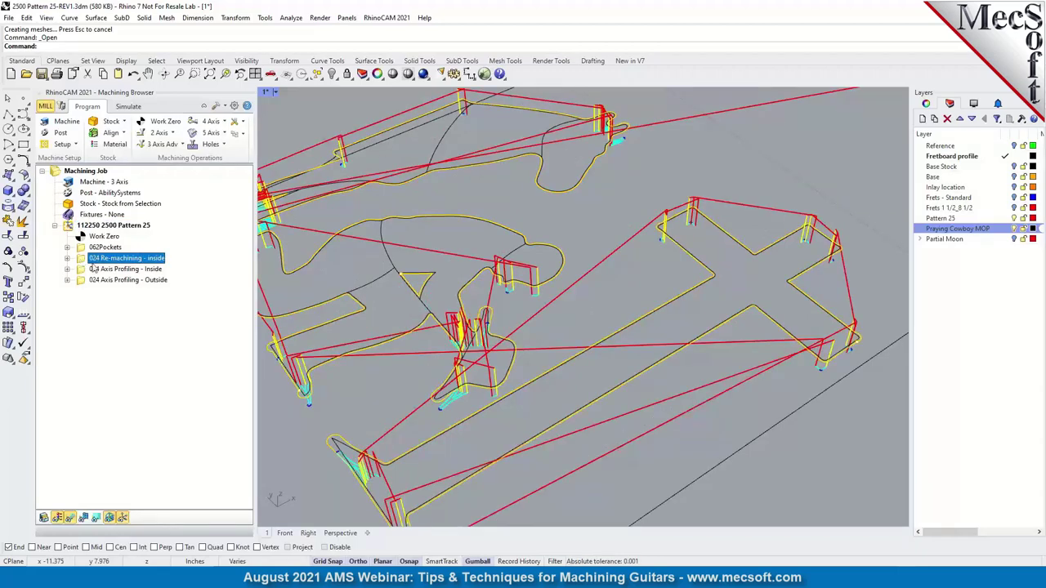
pyautogui.moveTo(588, 309); pyautogui.dragTo(669, 262, button='right')
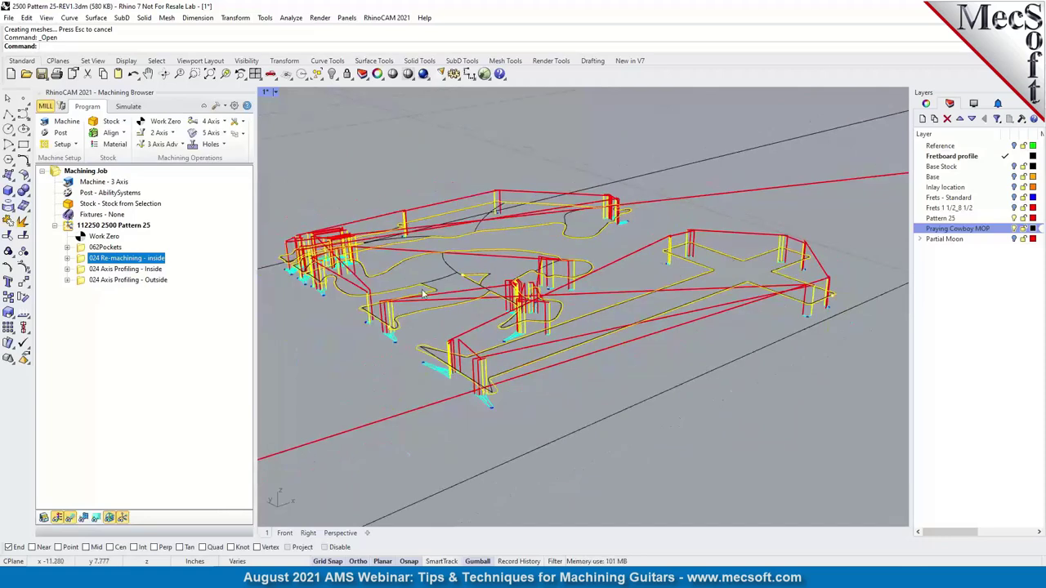
pyautogui.moveTo(424, 294); pyautogui.dragTo(438, 317, button='right')
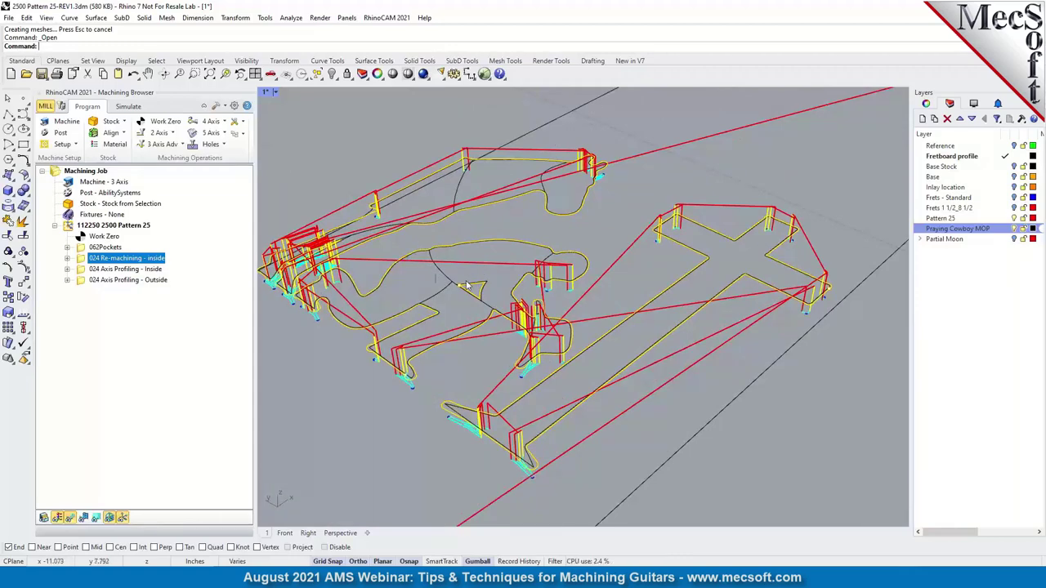
pyautogui.click(148, 74)
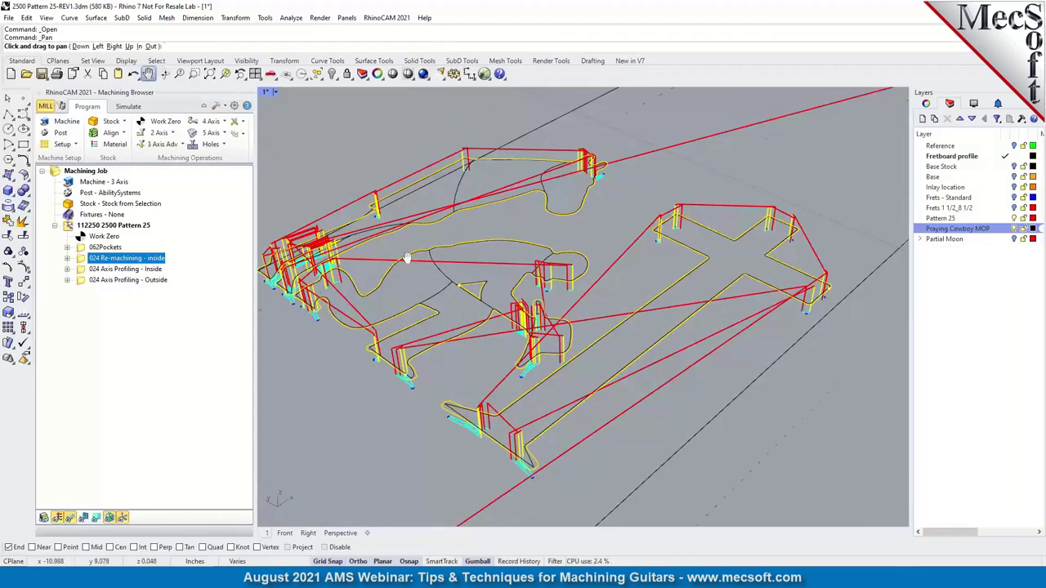
pyautogui.moveTo(347, 259); pyautogui.dragTo(398, 255)
pyautogui.press('Escape')
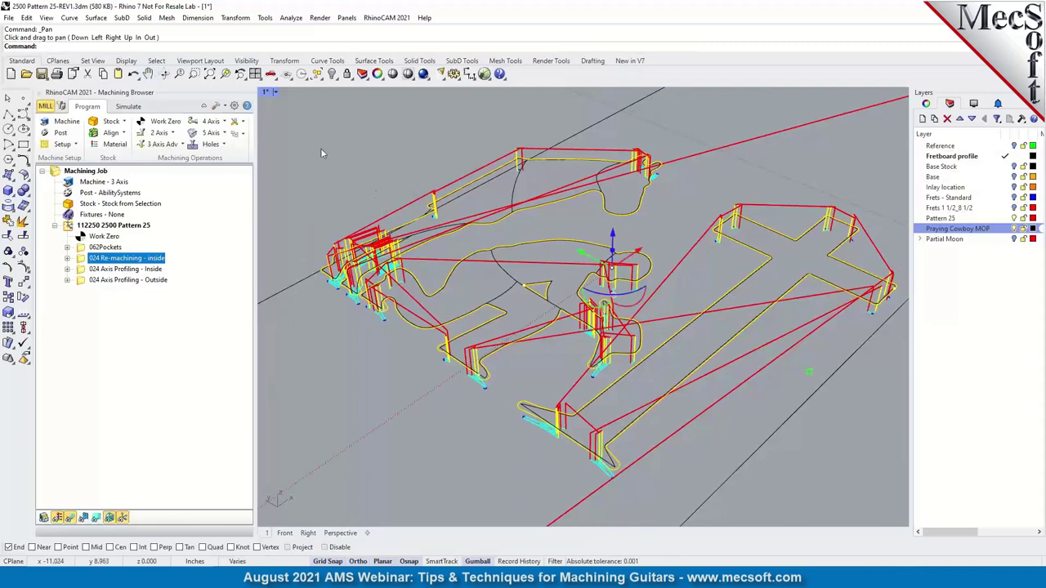
pyautogui.moveTo(510, 345)
pyautogui.mouseDown(button='right')
pyautogui.moveTo(513, 392)
pyautogui.moveTo(509, 344)
pyautogui.mouseUp(button='right')
# - Review the 024 Re-machining - inside cut parameters (0.0625 tool, 25% stepover) and cancel unchanged
pyautogui.click(69, 258)
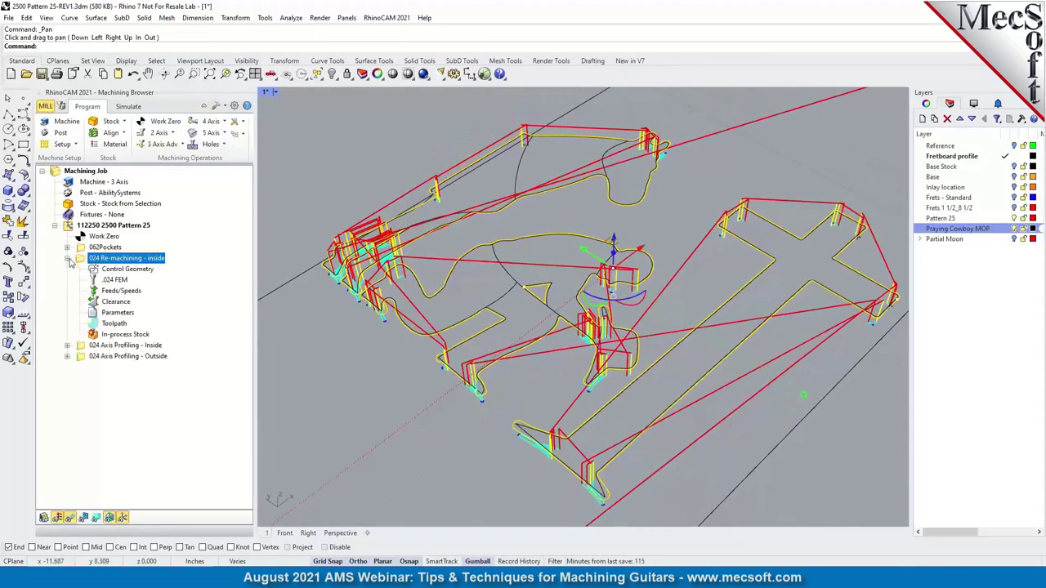
pyautogui.rightClick(131, 260)
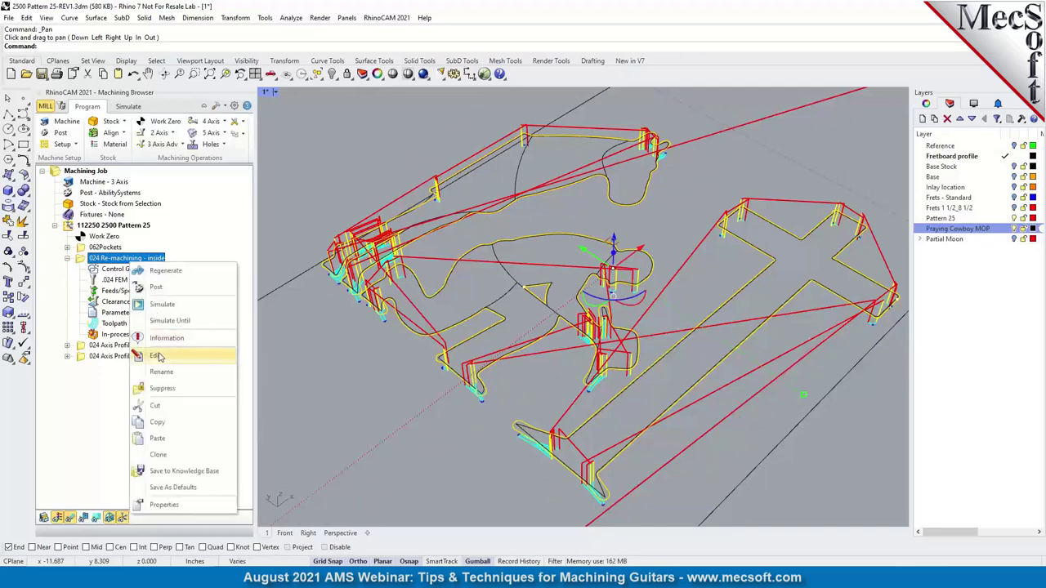
pyautogui.click(159, 357)
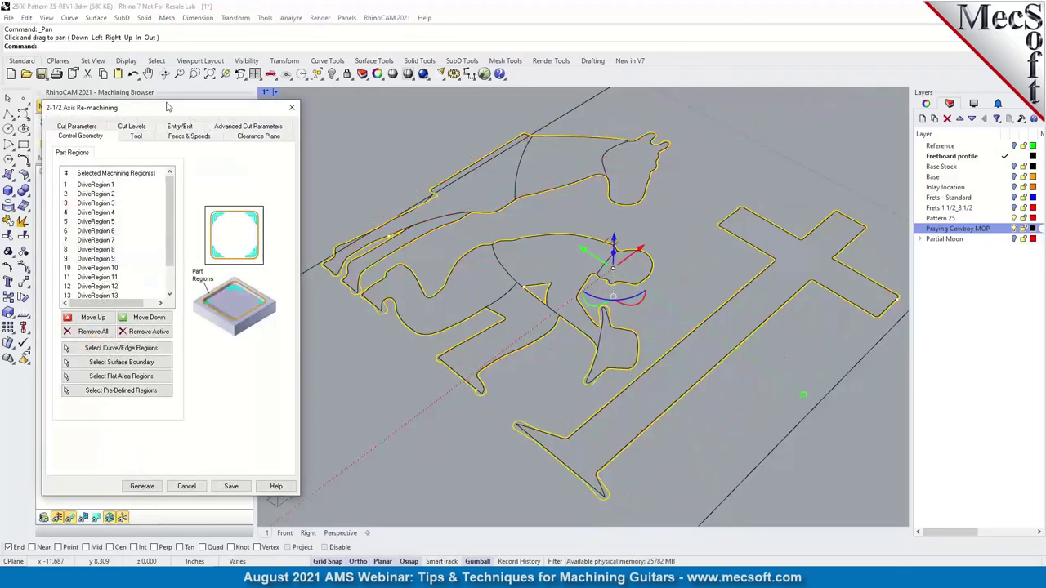
pyautogui.moveTo(171, 110); pyautogui.dragTo(250, 111)
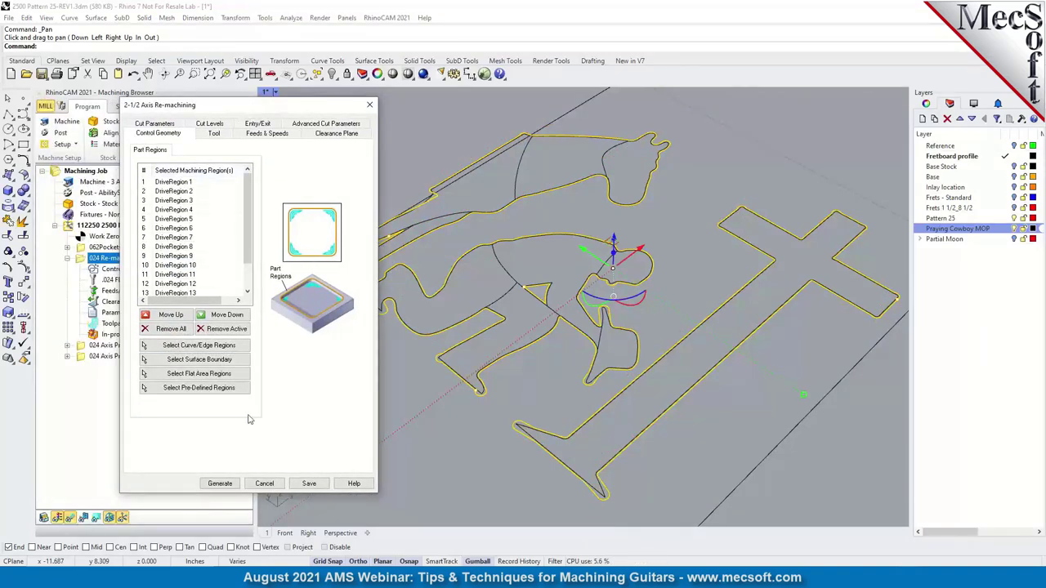
pyautogui.click(155, 124)
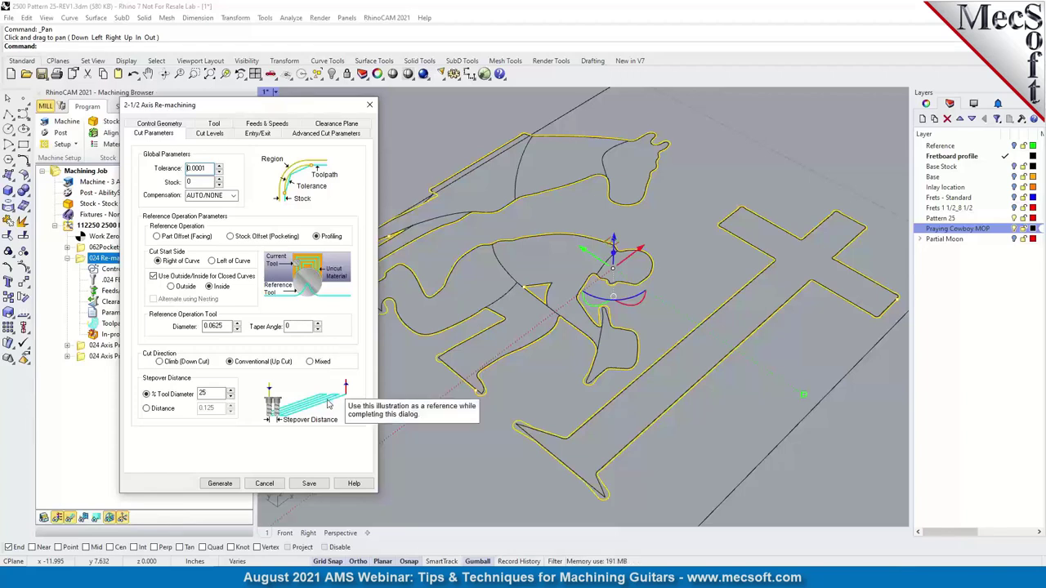
pyautogui.click(265, 487)
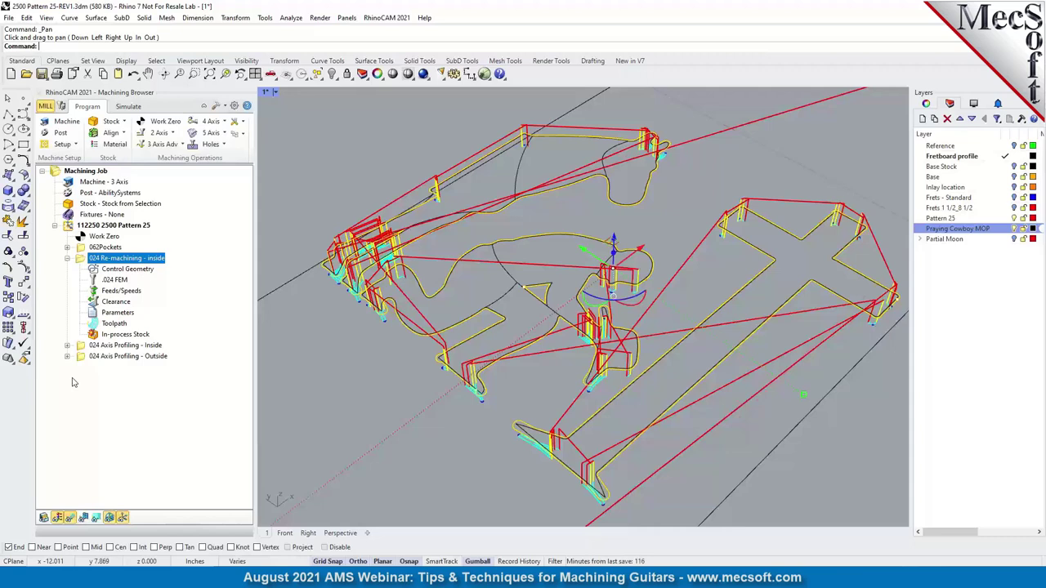
# - Start a new 2 Axis Profiling operation and view its Cornering Parameters
pyautogui.click(167, 133)
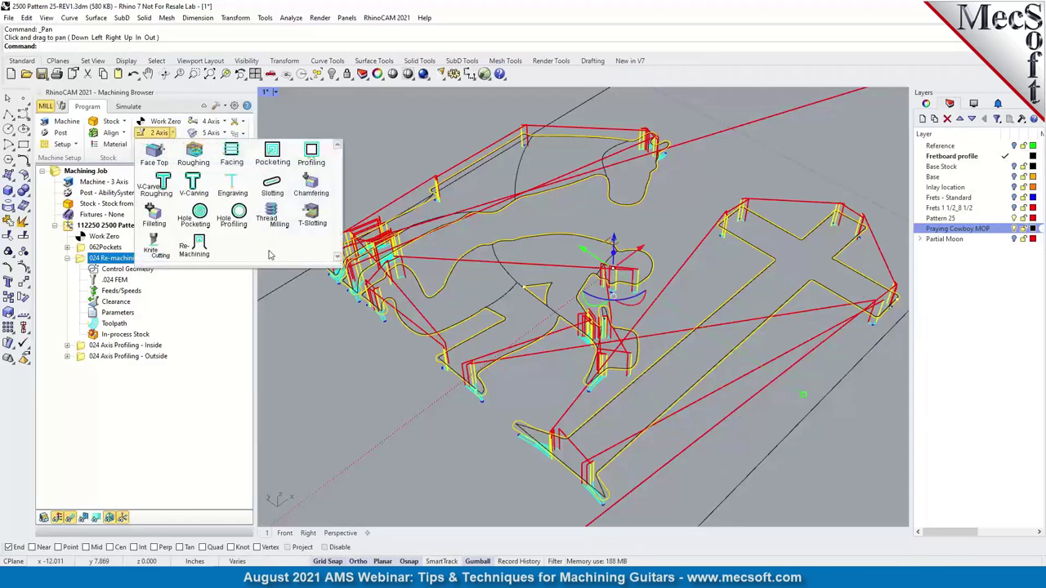
pyautogui.click(311, 154)
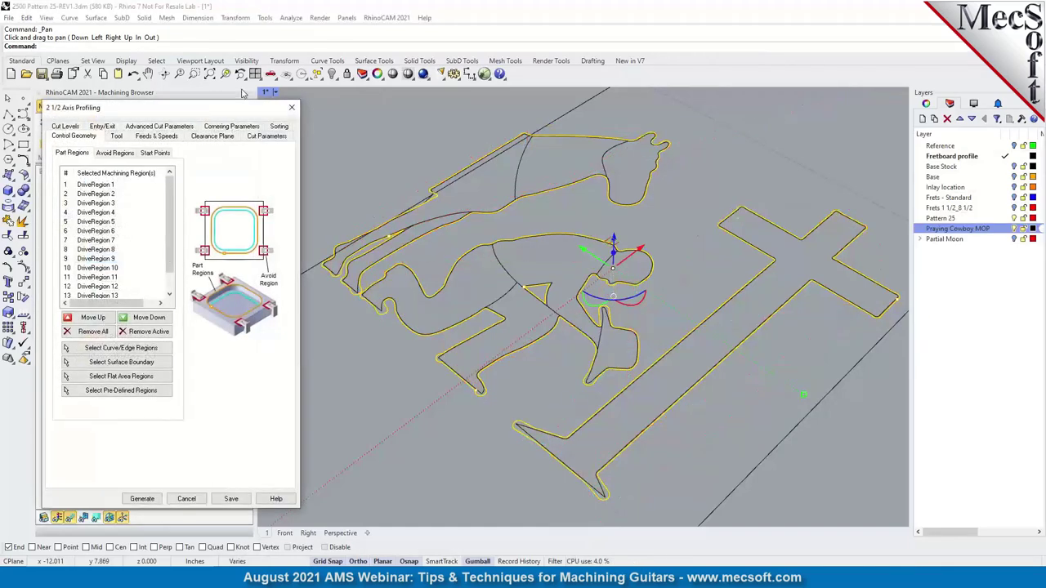
pyautogui.moveTo(233, 108); pyautogui.dragTo(343, 115)
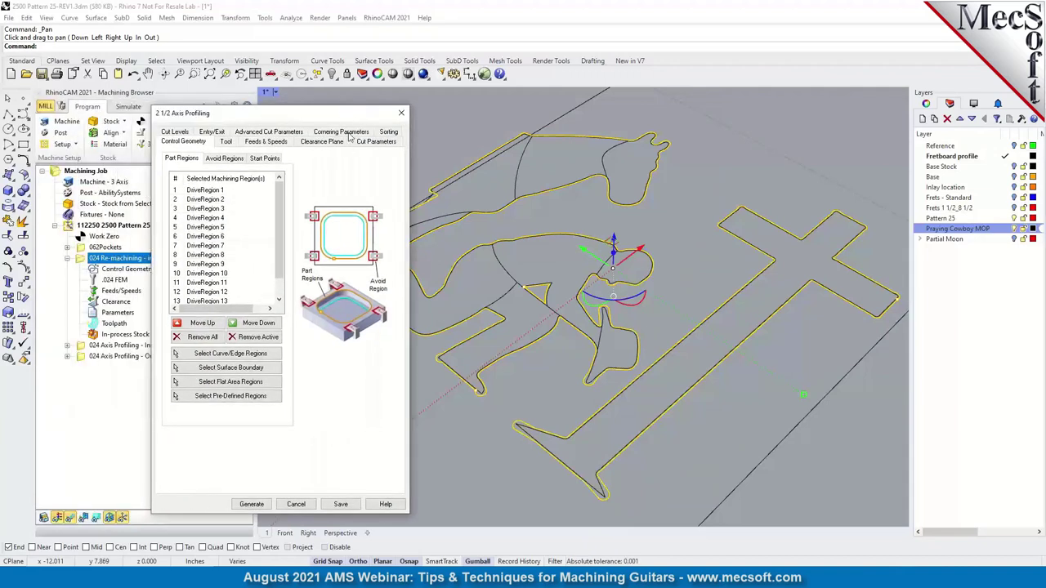
pyautogui.click(348, 134)
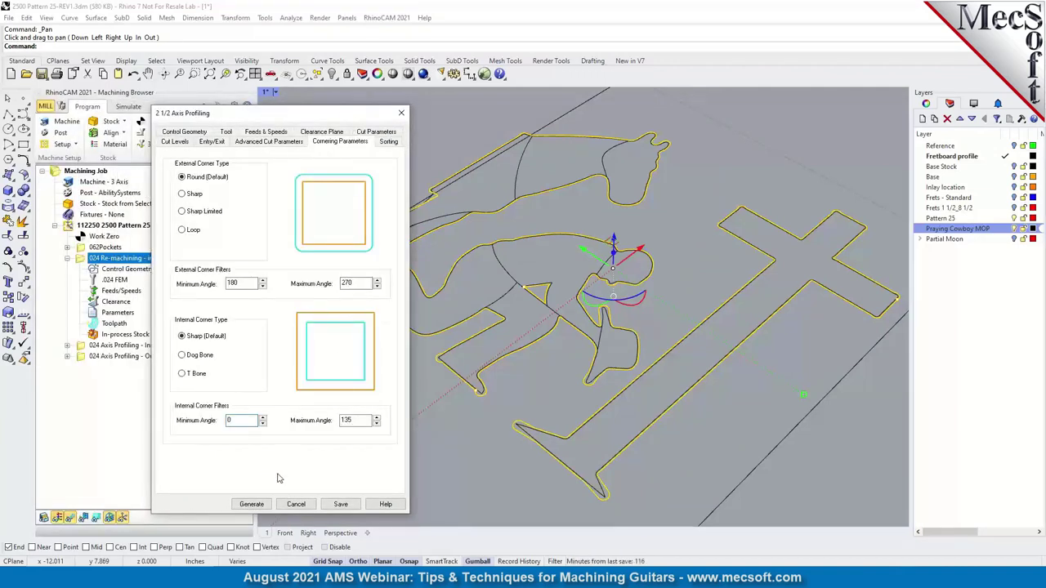
# - Try Sharp, Sharp Limited and Loop external corners, return to Round, and set Dog Bone internal corners
pyautogui.click(183, 194)
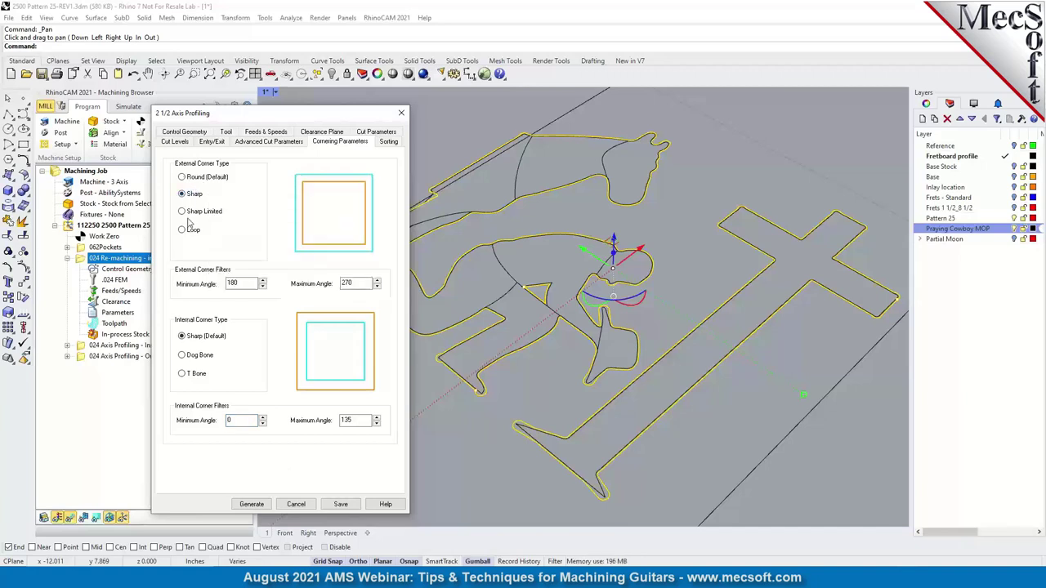
pyautogui.click(183, 212)
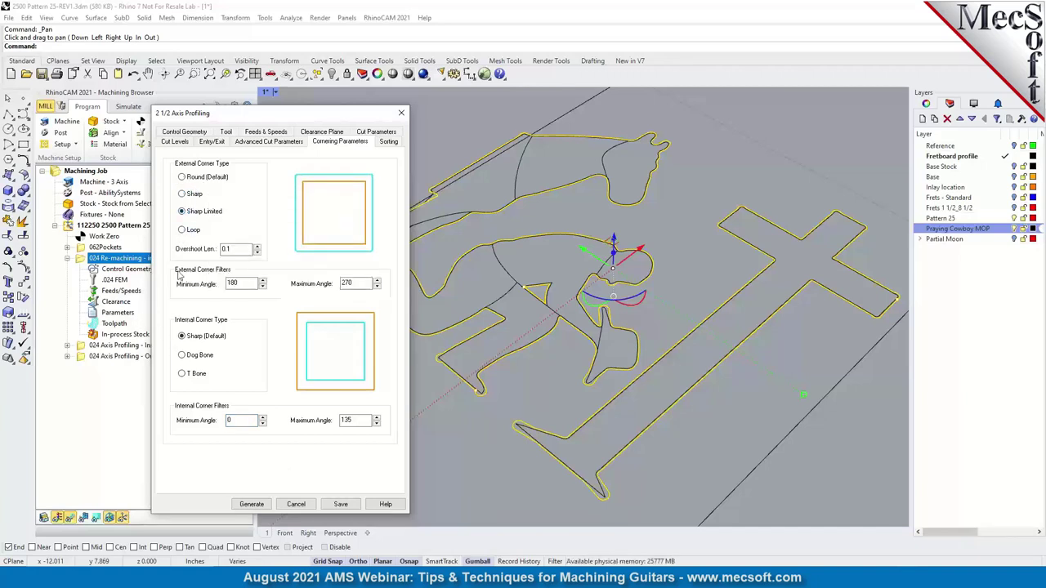
pyautogui.click(183, 230)
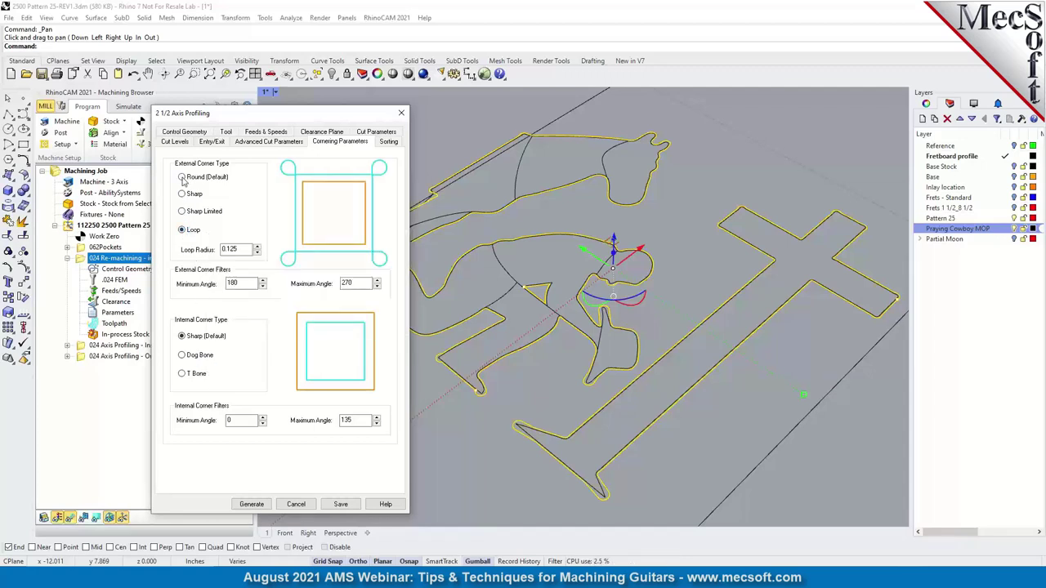
pyautogui.moveTo(183, 182)
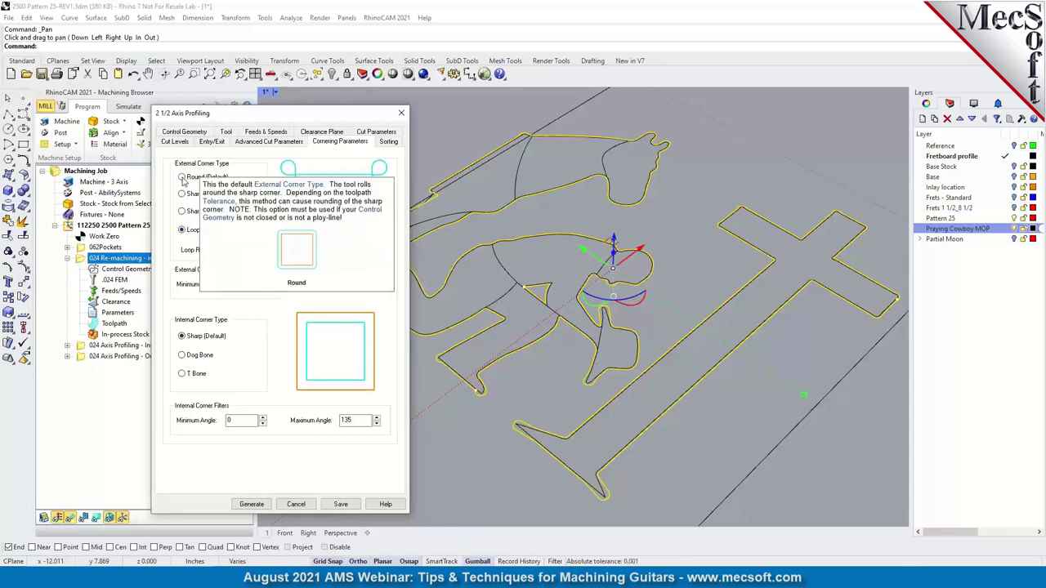
pyautogui.click(182, 177)
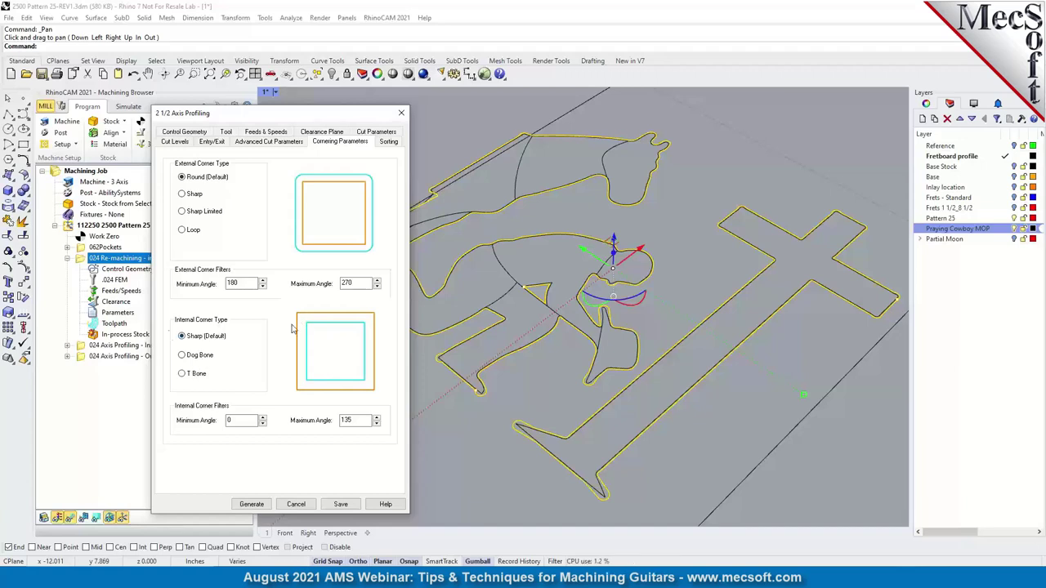
pyautogui.click(187, 357)
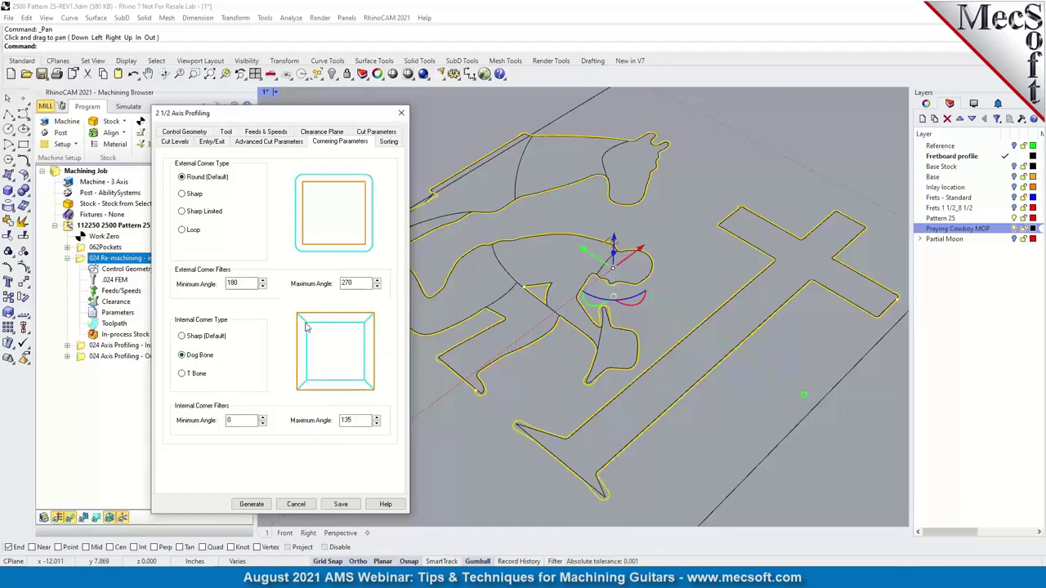
# - Close the profiling settings without saving and switch to the mother-of-pearl inlay file
pyautogui.scroll(6, 727, 204)
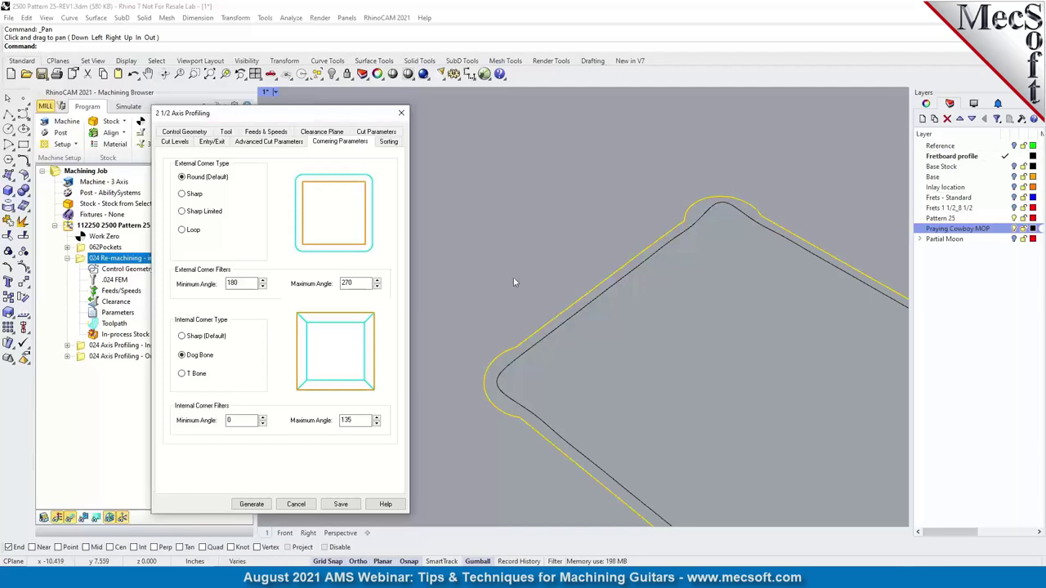
pyautogui.scroll(-5, 586, 223)
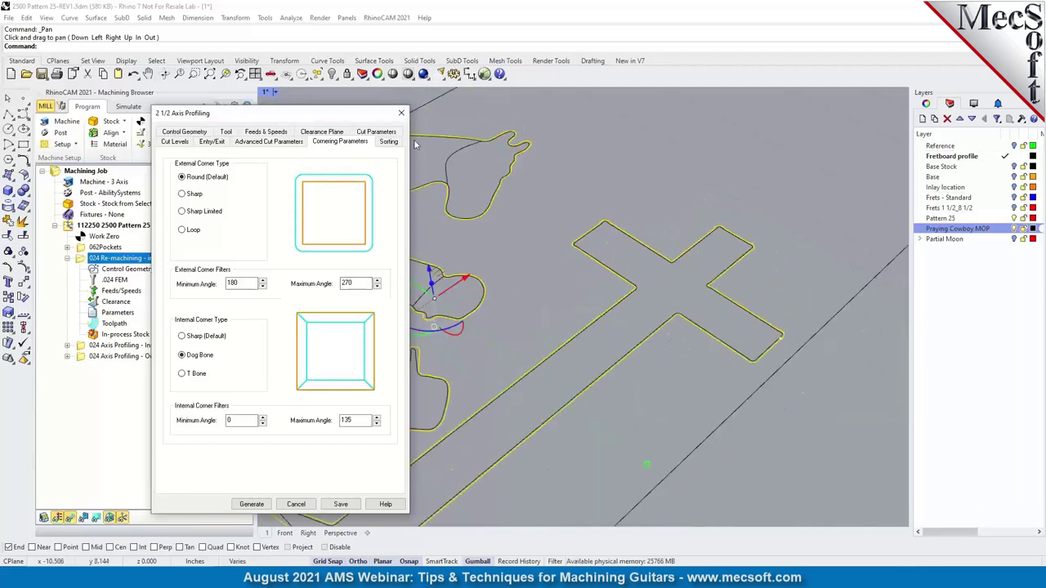
pyautogui.click(402, 112)
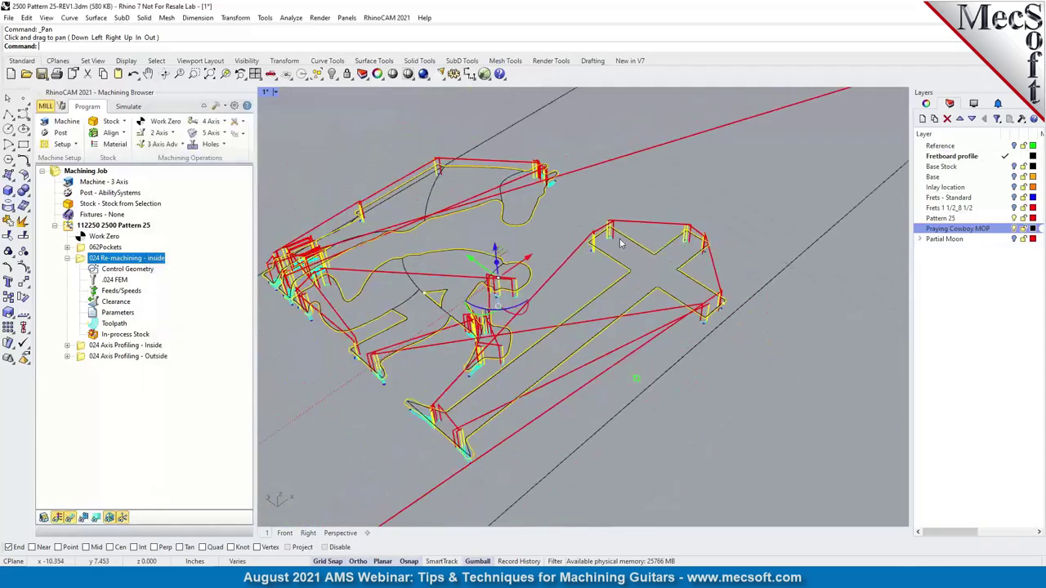
pyautogui.scroll(-3, 372, 208)
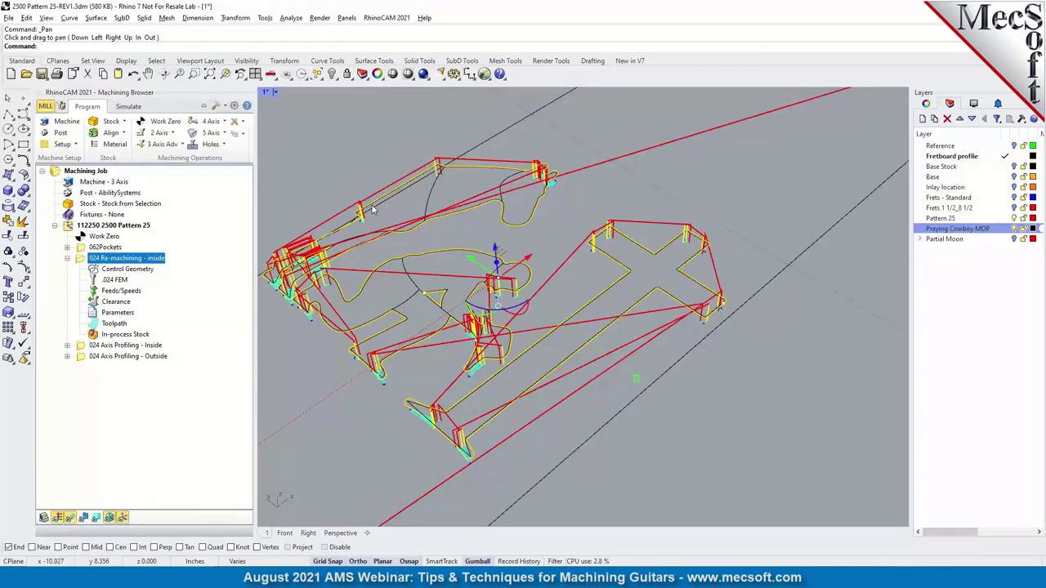
pyautogui.hotkey('alt', 'Tab')
pyautogui.click(624, 465)
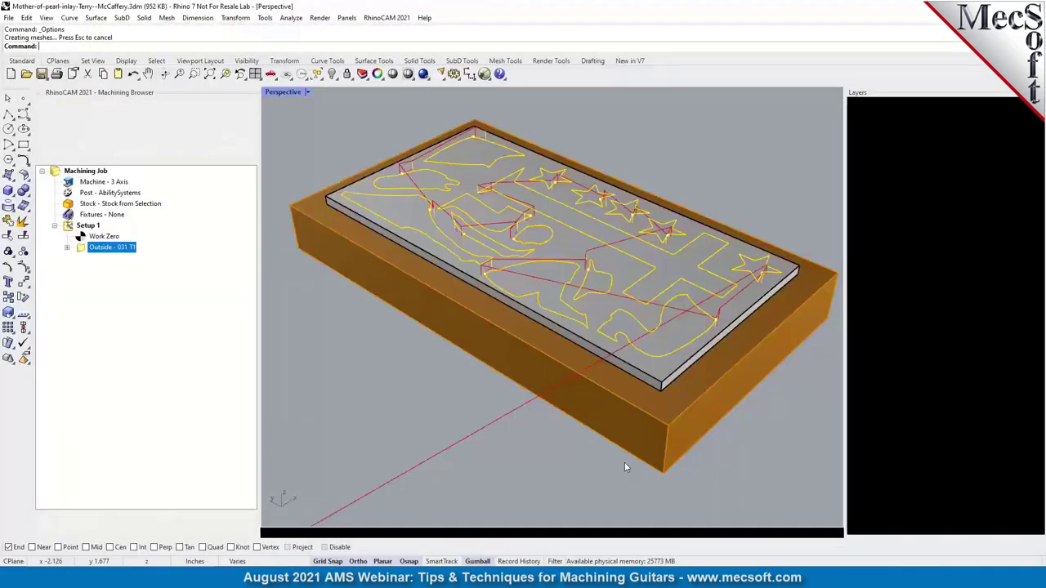
# - Regenerate the Outside - 031 T1 toolpath and inspect it around the star, moon and cowboy outlines
pyautogui.rightClick(109, 252)
pyautogui.click(156, 259)
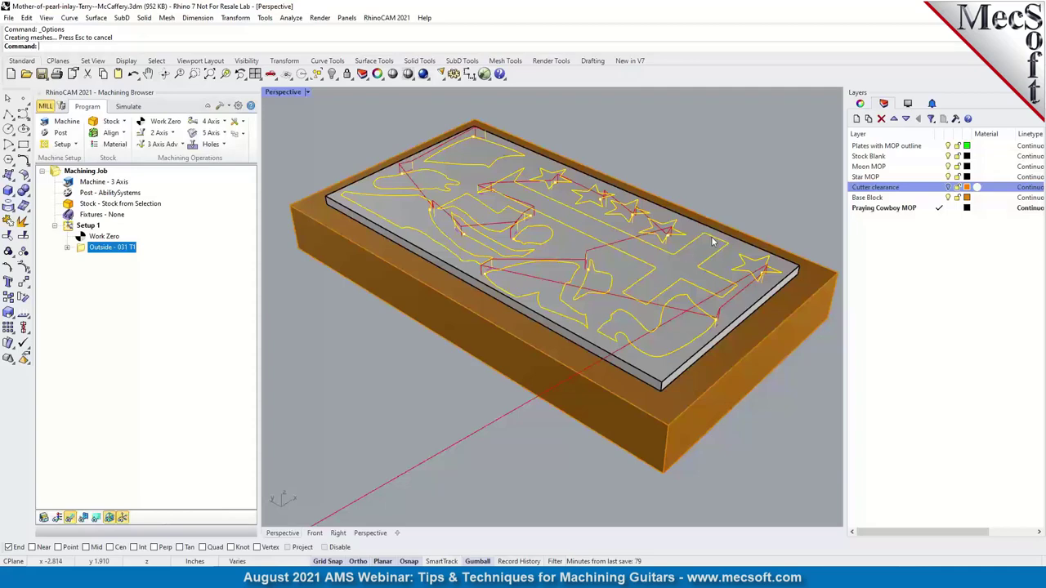
pyautogui.scroll(2, 690, 245)
pyautogui.moveTo(760, 339); pyautogui.dragTo(702, 368, button='right')
pyautogui.press('Home')
pyautogui.press('Home')
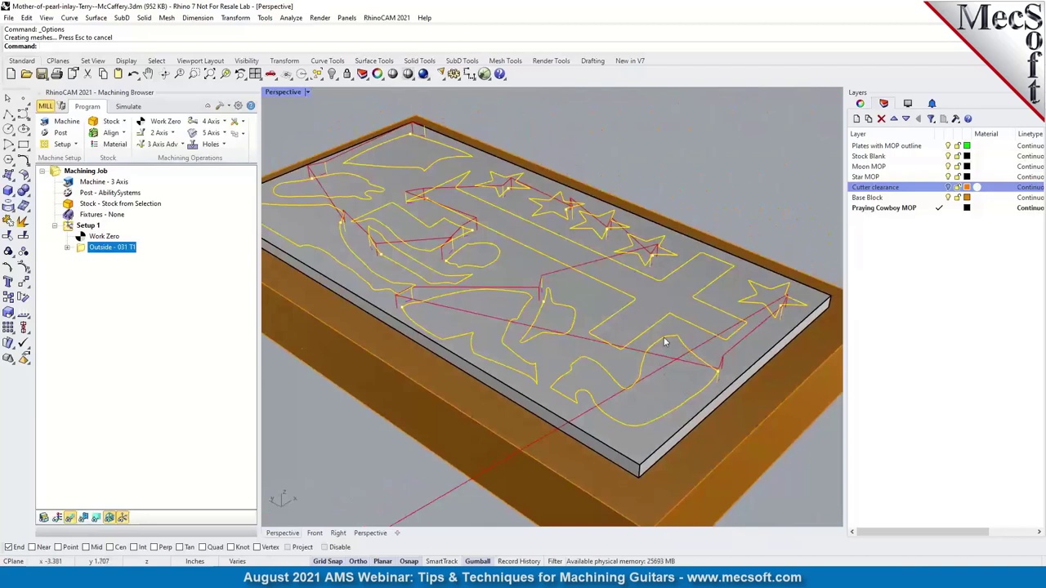
pyautogui.hotkey('alt', 'Tab')
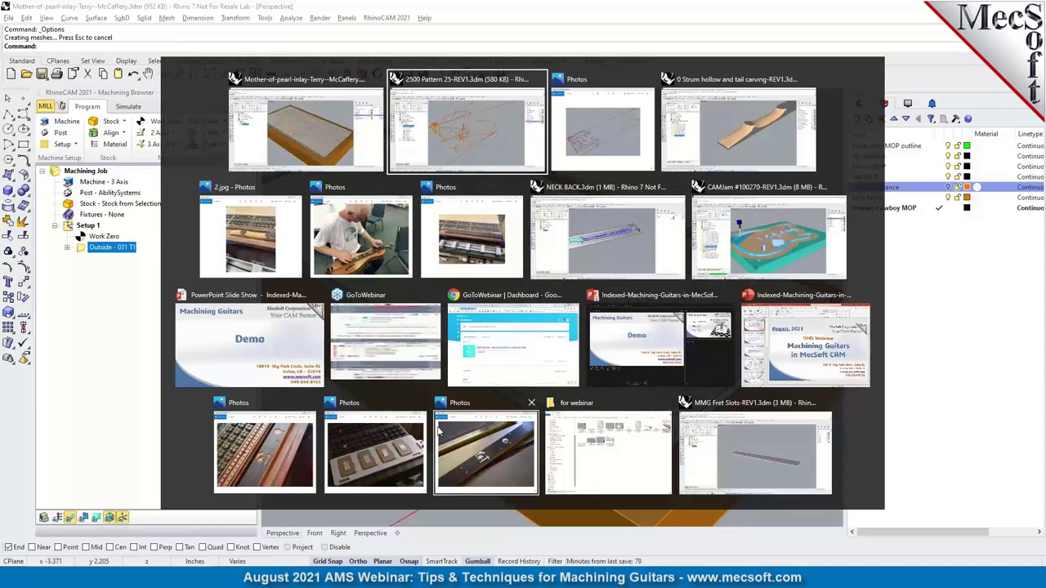
# - Show the 2.JPG inlay photo, then 4.JPG of the finished fretboard with moon, stars and cowboy
pyautogui.press('Escape')
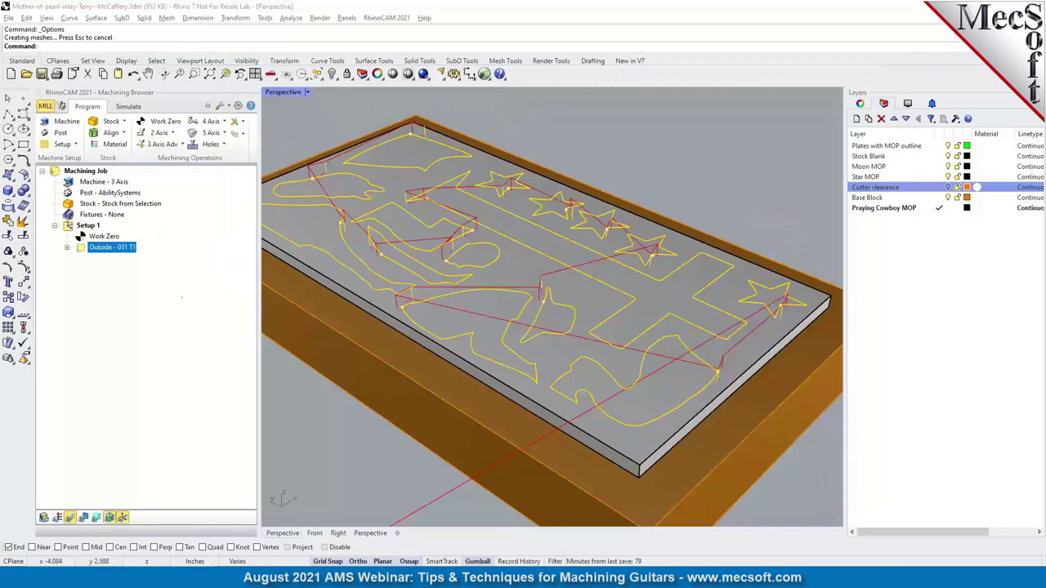
pyautogui.hotkey('alt', 'Tab')
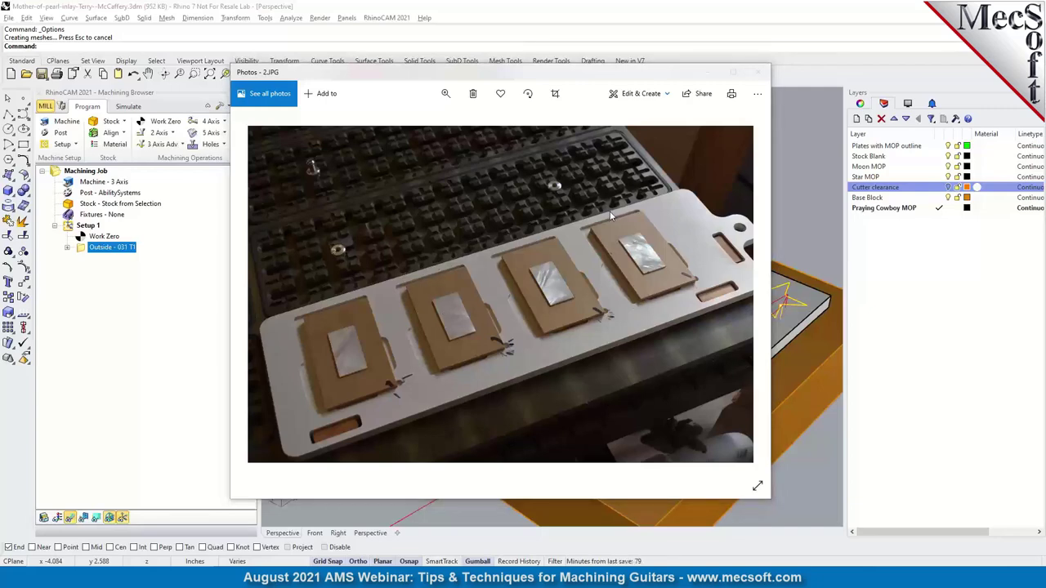
pyautogui.hotkey('alt', 'Tab')
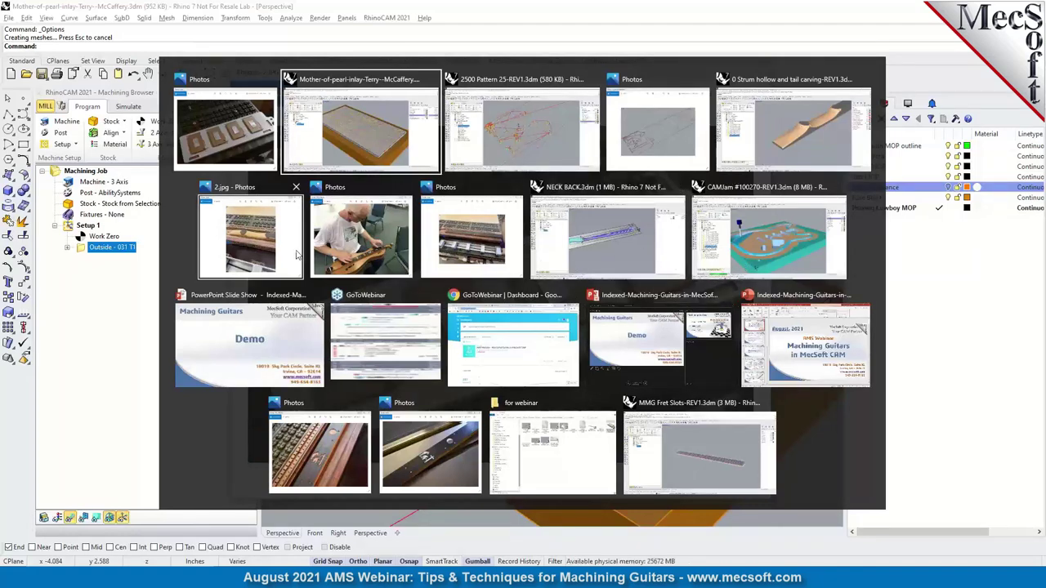
pyautogui.click(431, 458)
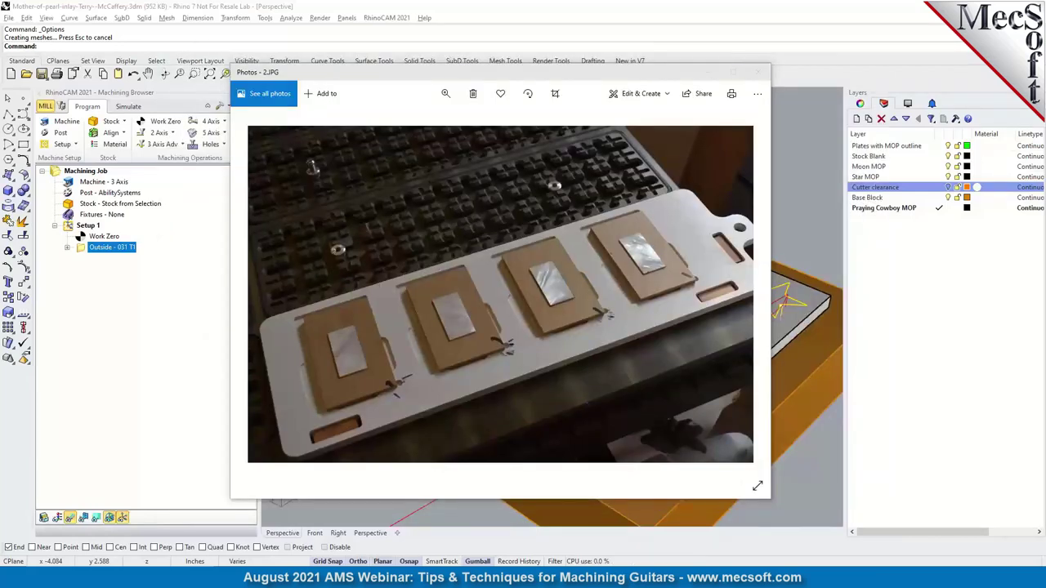
pyautogui.hotkey('alt', 'Tab')
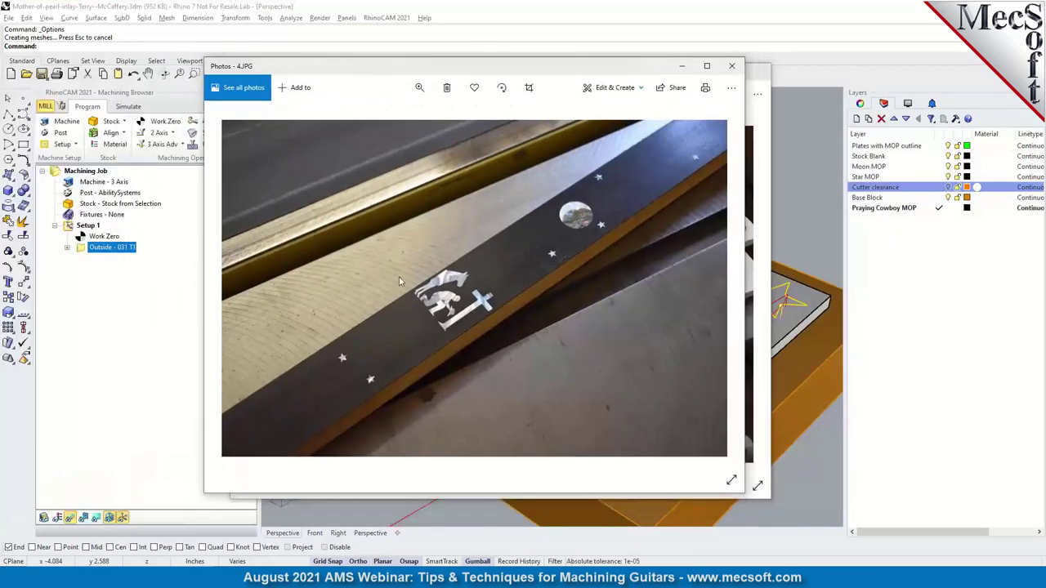
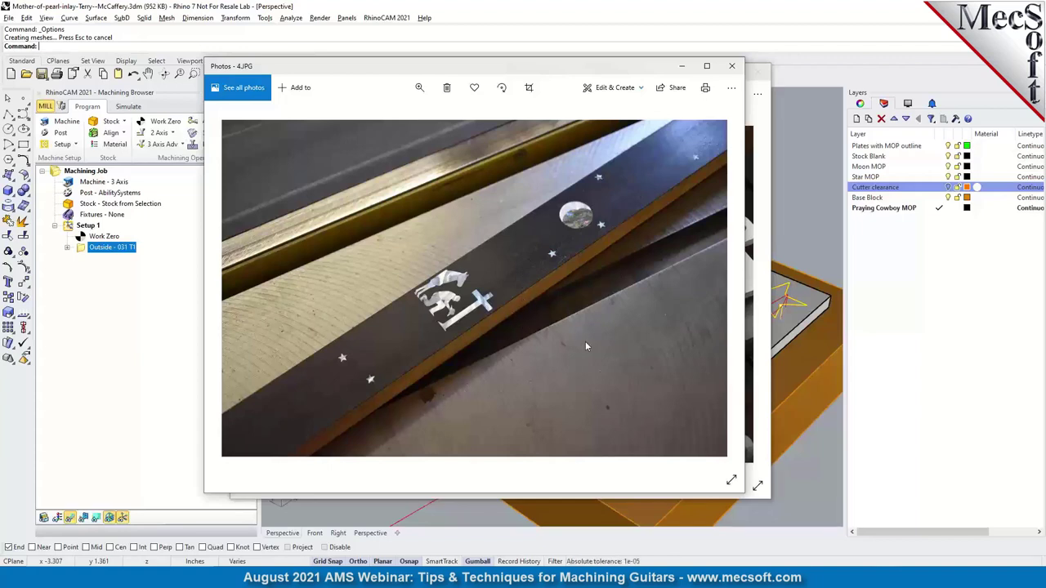
# - Close the 4.JPG and 2.JPG photos to reveal the Rhino inlay plate model
pyautogui.click(732, 65)
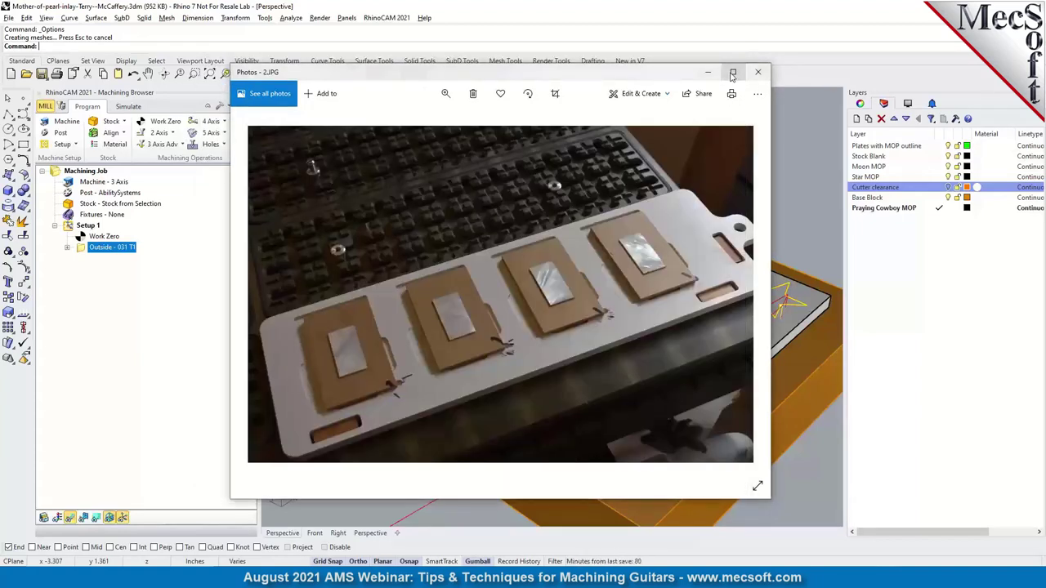
pyautogui.click(758, 72)
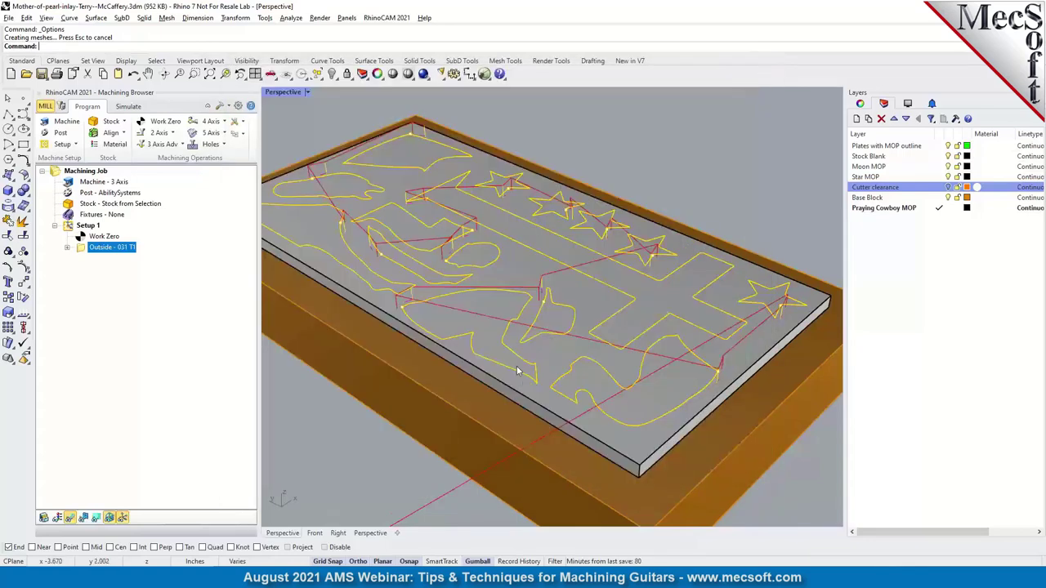
# - Switch to the MMG Fret Slots-REV1.3dm fretboard model with Alt+Tab
pyautogui.hotkey('alt', 'Tab')
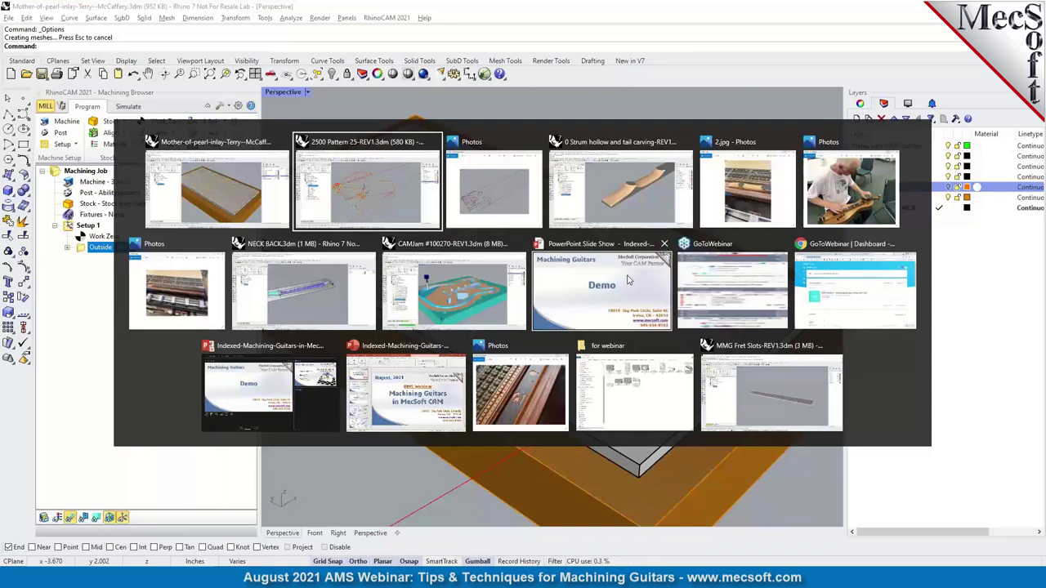
pyautogui.click(783, 398)
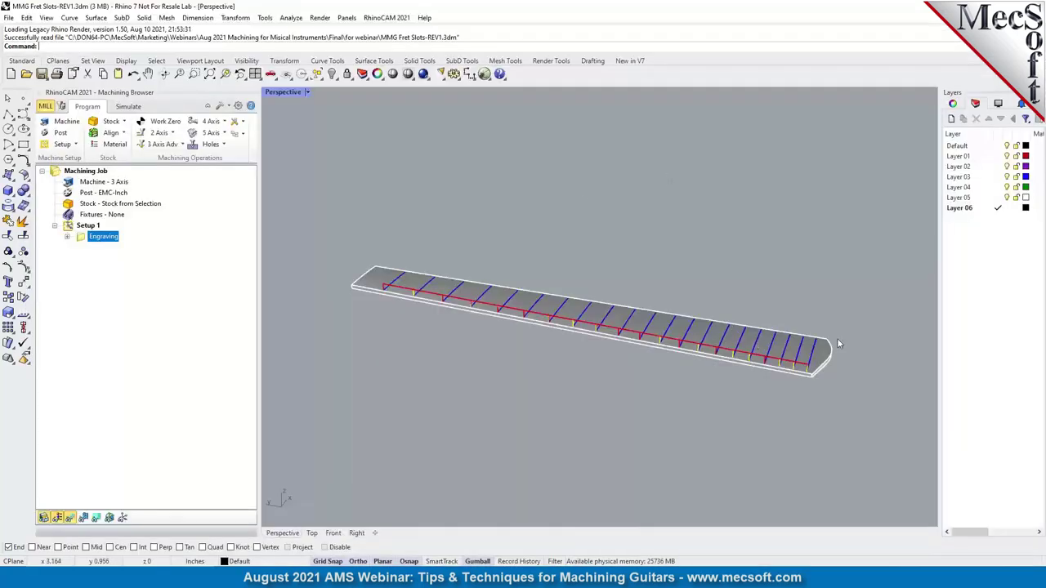
# - Orbit and zoom the Perspective view, then switch to the four-viewport layout
pyautogui.moveTo(841, 344); pyautogui.dragTo(798, 339, button='right')
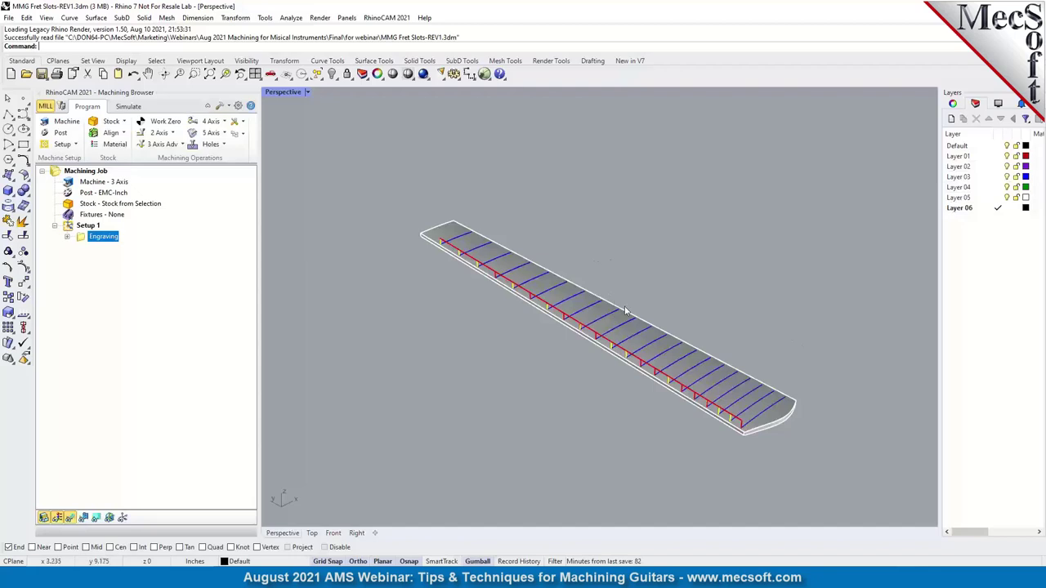
pyautogui.scroll(2, 688, 331)
pyautogui.scroll(-3, 638, 262)
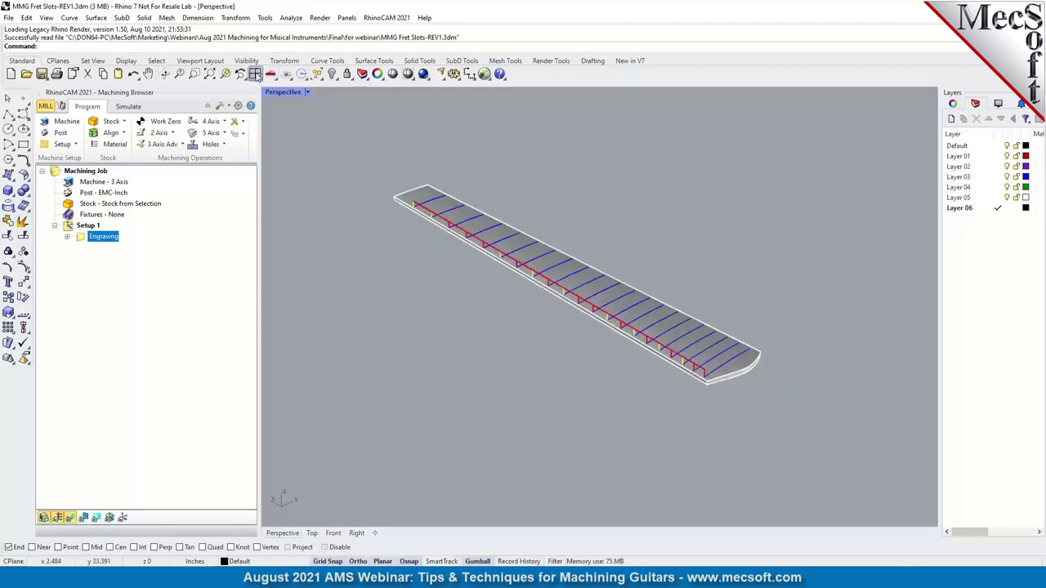
pyautogui.click(254, 74)
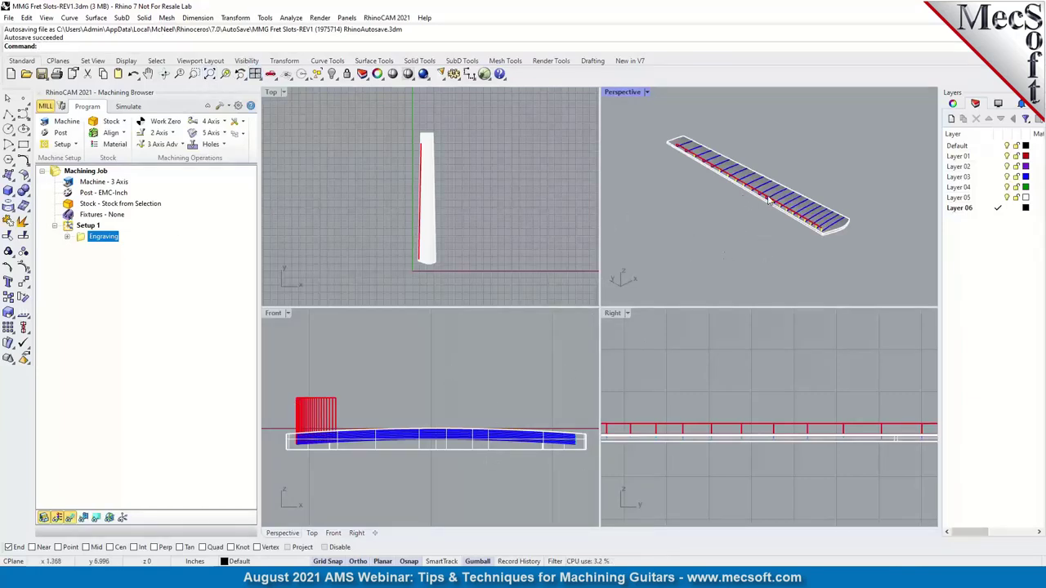
# - Pan and widen the Front view on the fretboard profile, then select Setup 1
pyautogui.click(420, 336)
pyautogui.moveTo(425, 431); pyautogui.dragTo(454, 400, button='right')
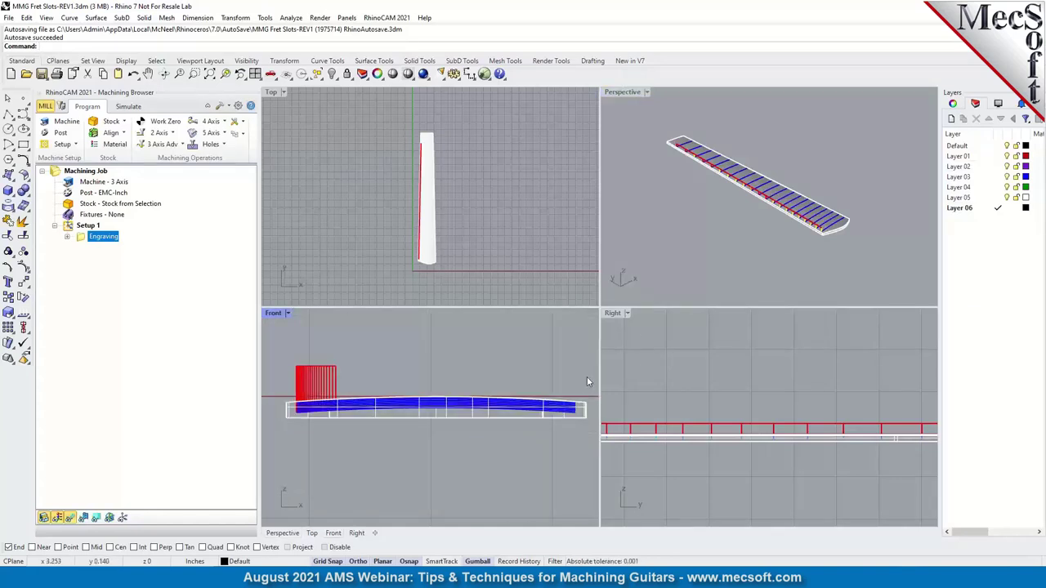
pyautogui.moveTo(650, 361); pyautogui.dragTo(679, 362)
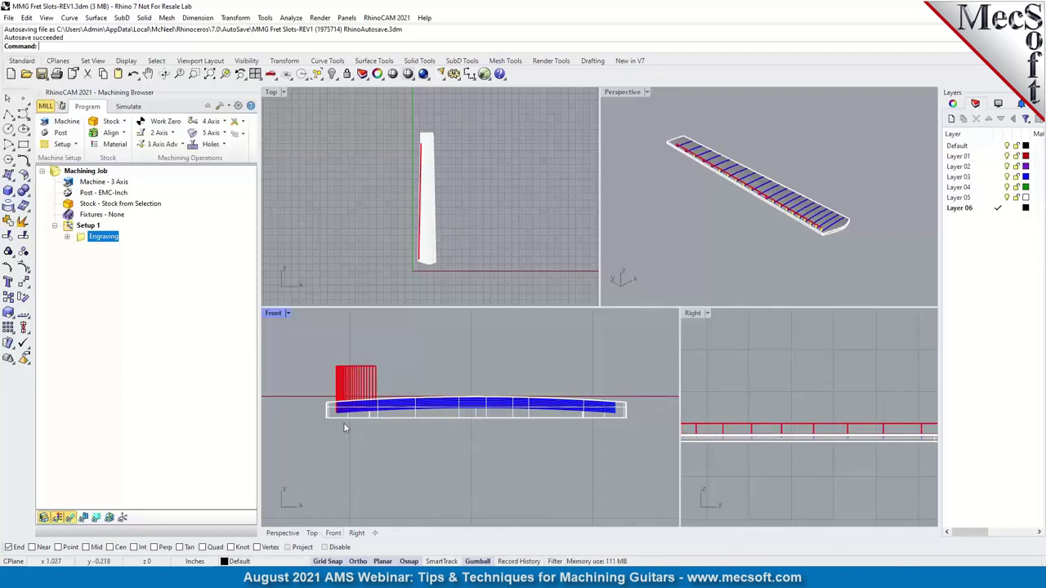
pyautogui.scroll(5, 343, 422)
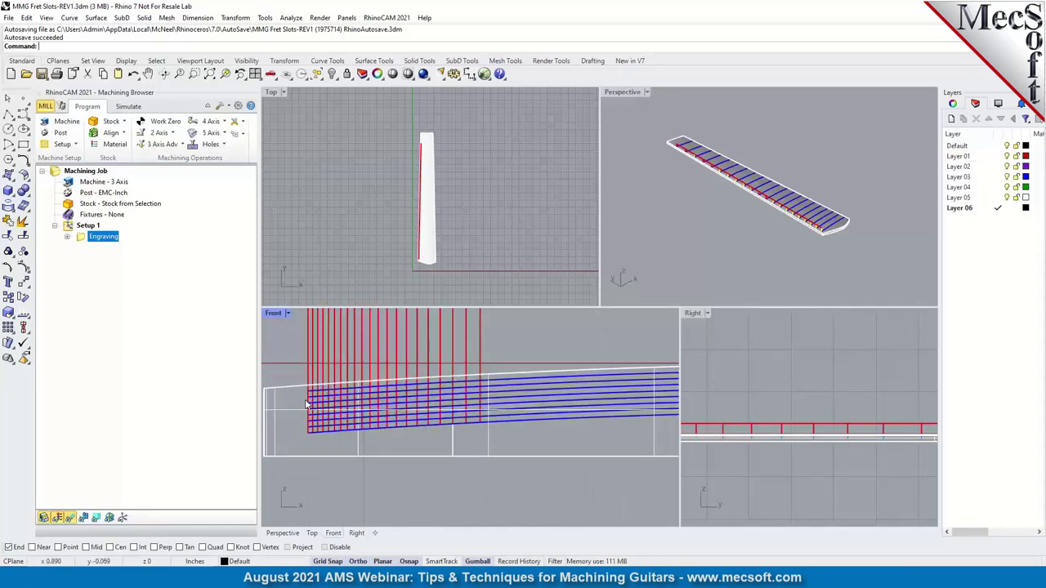
pyautogui.scroll(-3, 307, 404)
pyautogui.scroll(3, 845, 194)
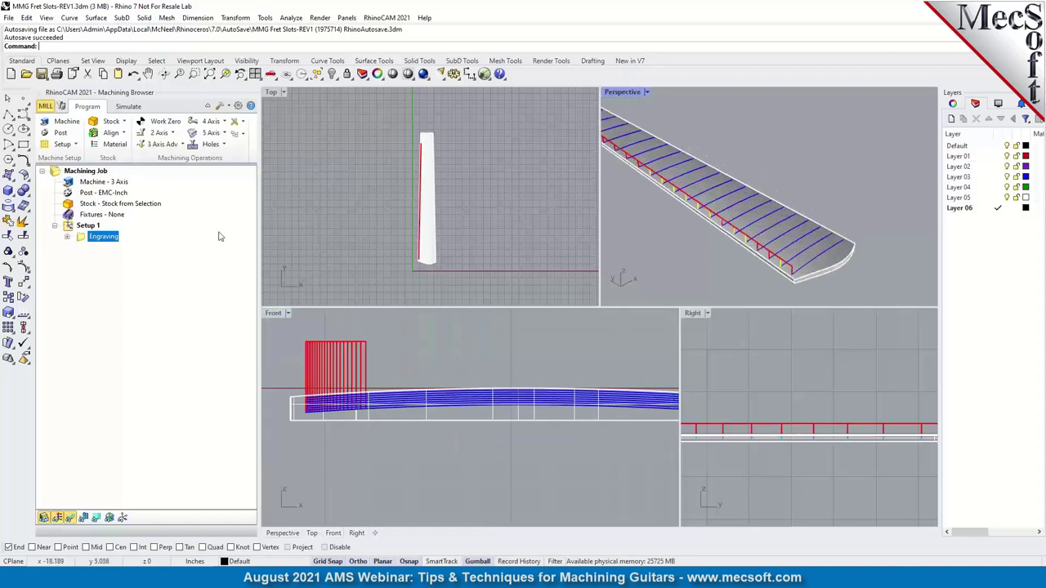
pyautogui.click(68, 230)
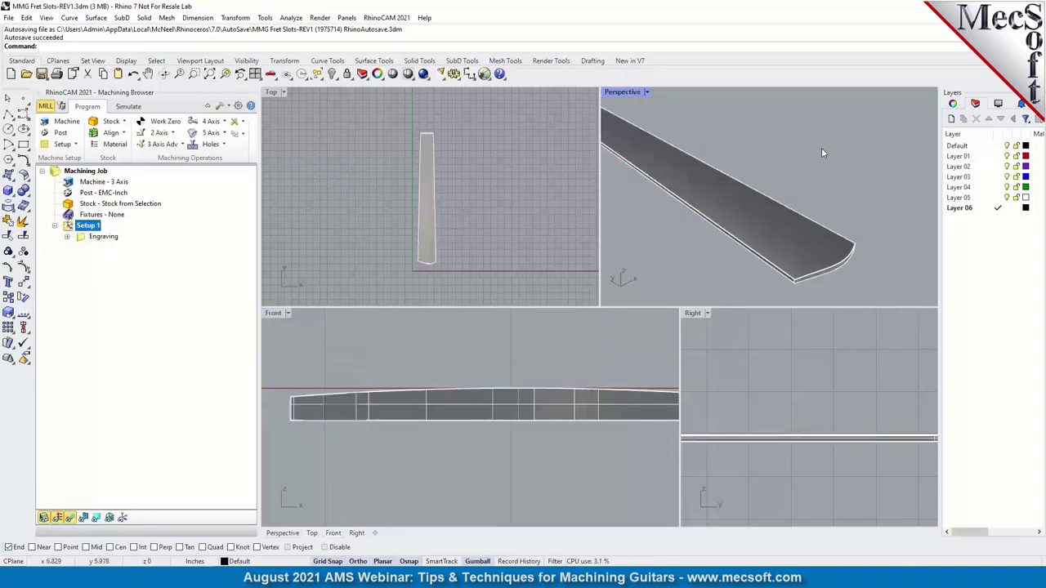
# - Set the Perspective view's display mode to Wireframe
pyautogui.scroll(3, 799, 259)
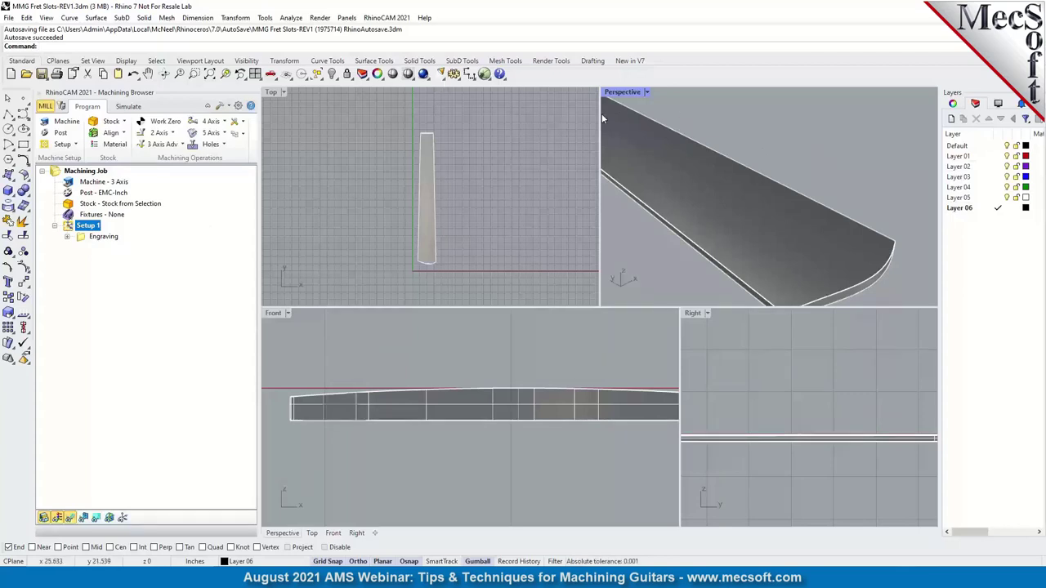
pyautogui.click(336, 78)
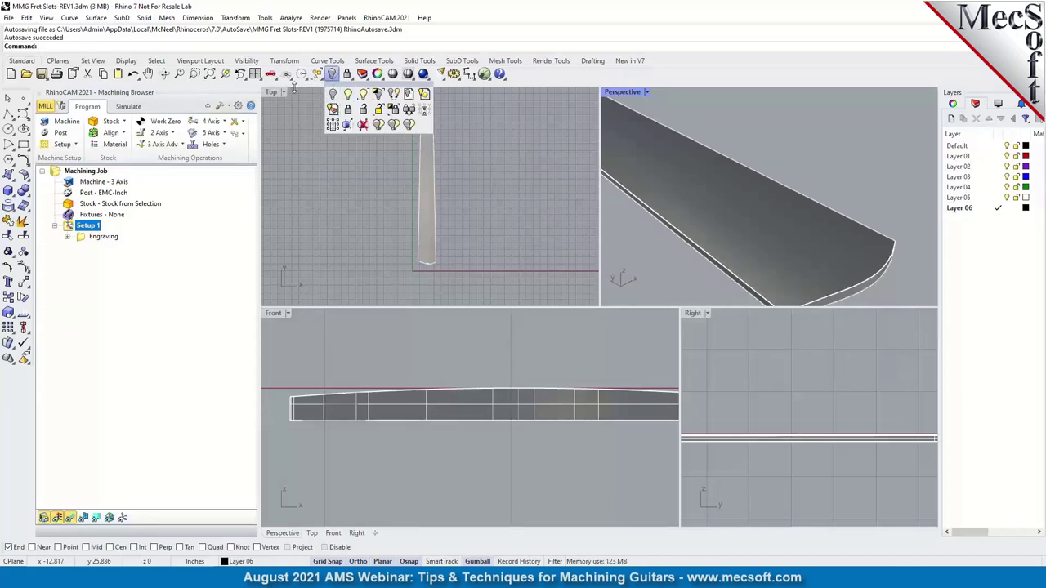
pyautogui.click(407, 74)
pyautogui.click(410, 97)
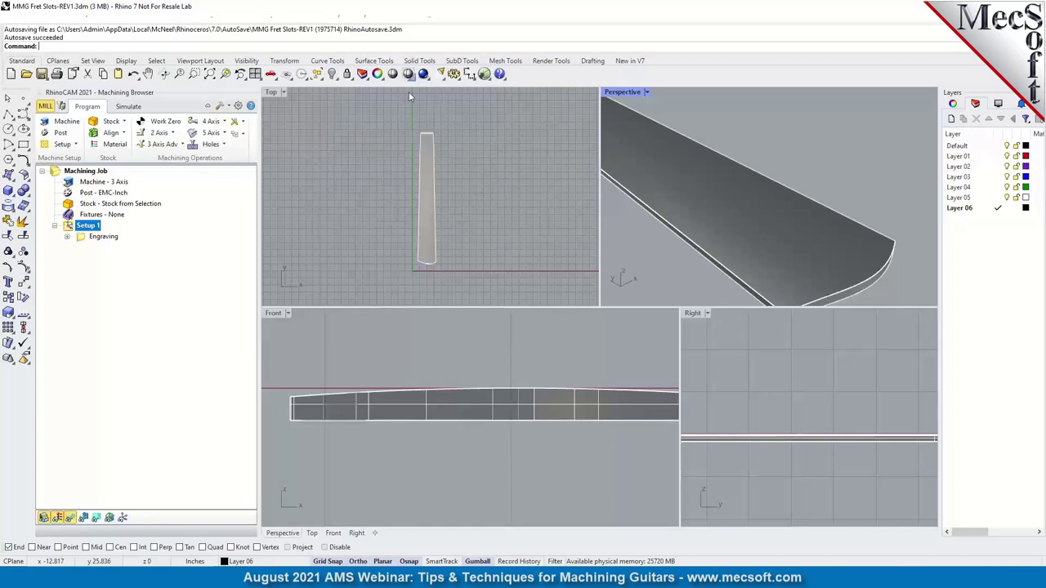
# - Orbit the wireframe neck slightly, then maximize the Front view
pyautogui.scroll(-3, 832, 199)
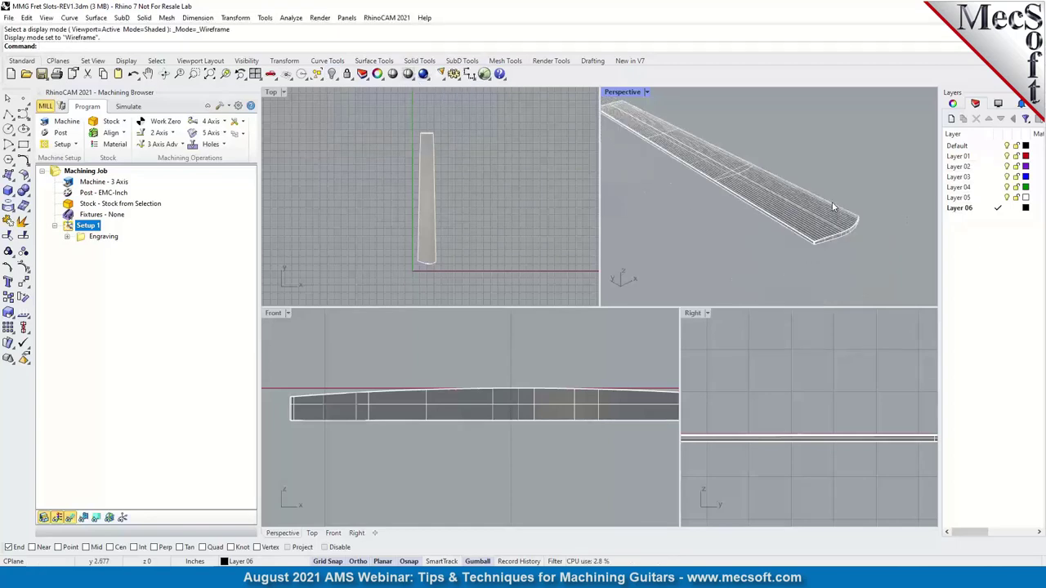
pyautogui.moveTo(785, 193); pyautogui.dragTo(739, 143, button='right')
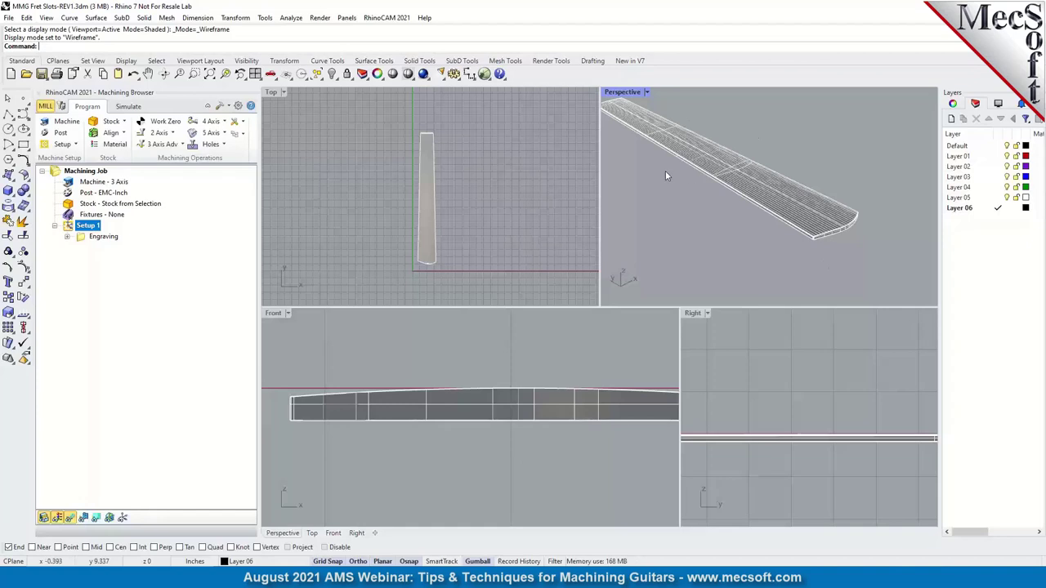
pyautogui.scroll(5, 665, 176)
pyautogui.scroll(-4, 717, 148)
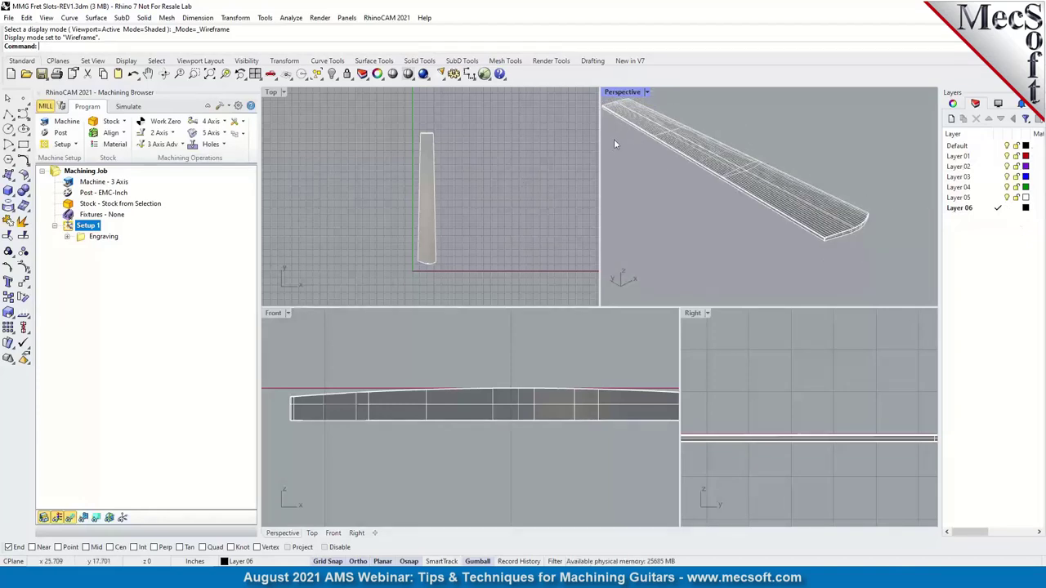
pyautogui.doubleClick(275, 313)
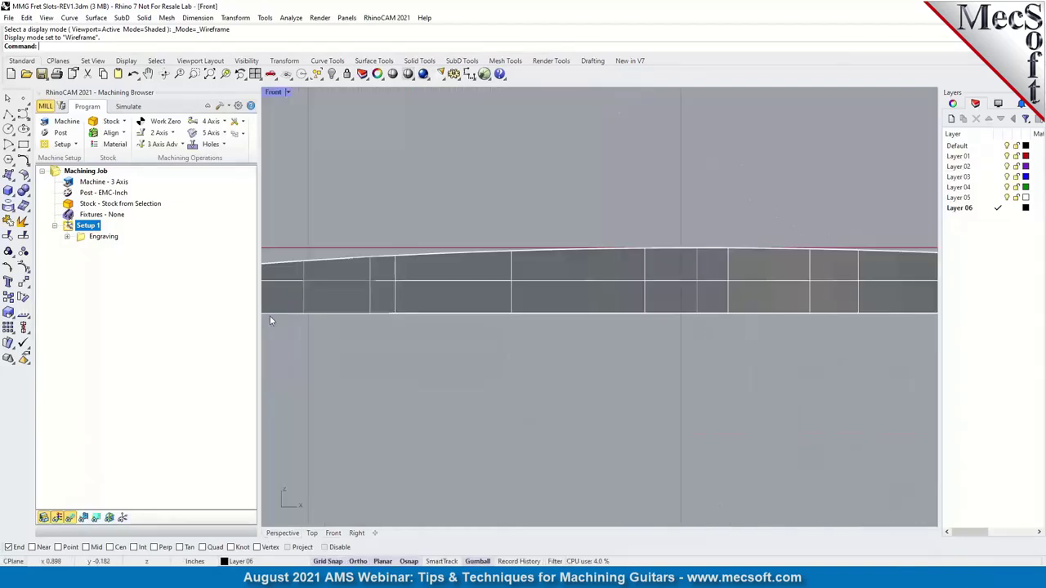
# - Change the maximized view to Perspective and show the Engraving fret-slot toolpaths
pyautogui.scroll(-4, 538, 290)
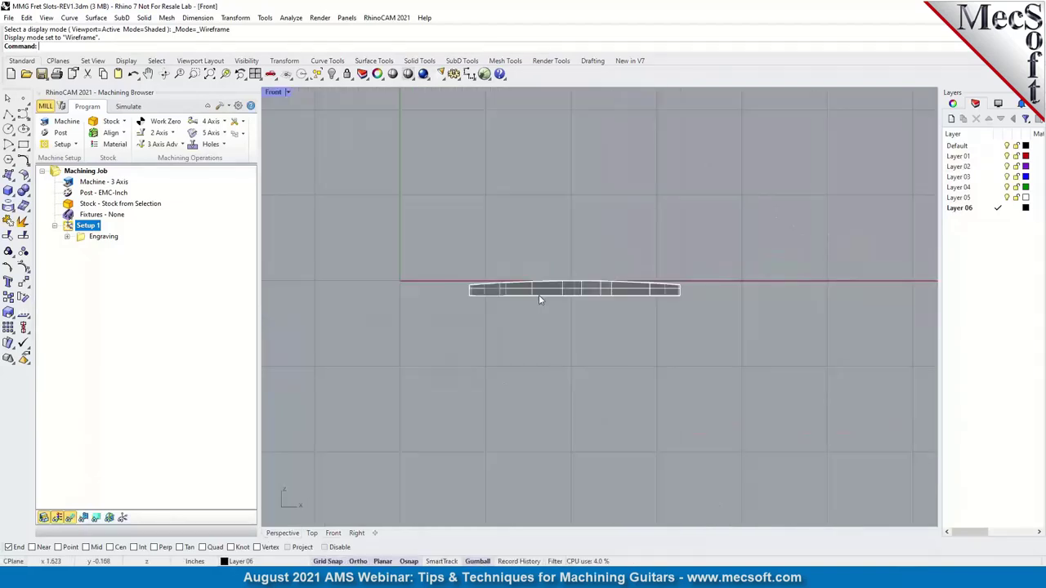
pyautogui.click(278, 92)
pyautogui.press('Escape')
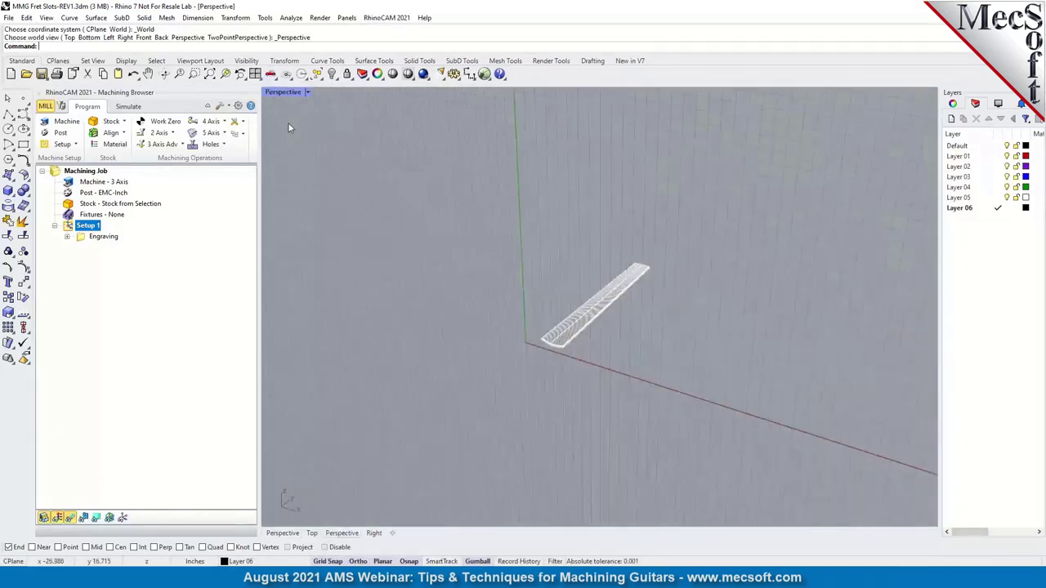
pyautogui.scroll(5, 585, 313)
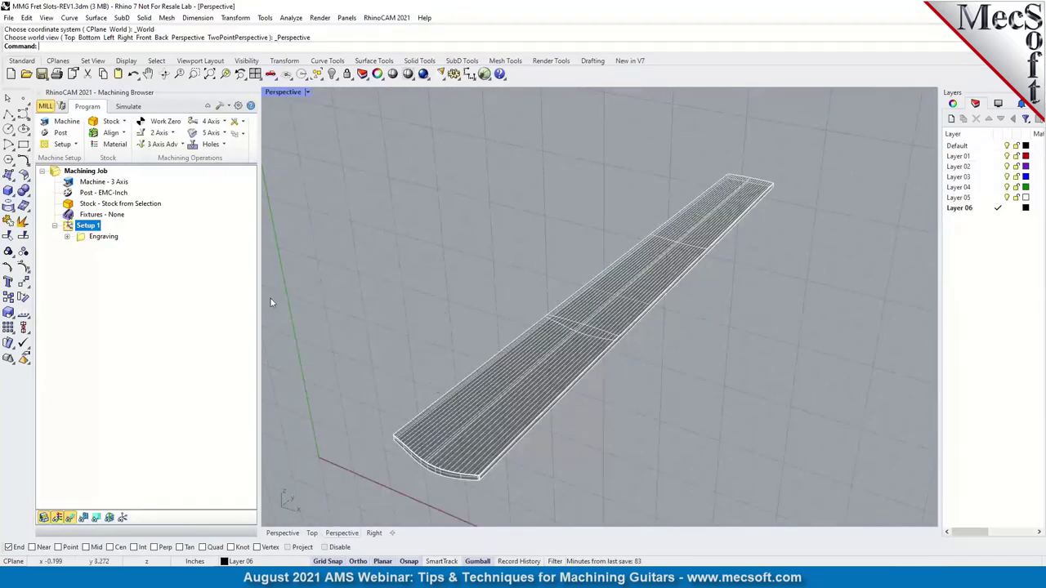
pyautogui.click(105, 236)
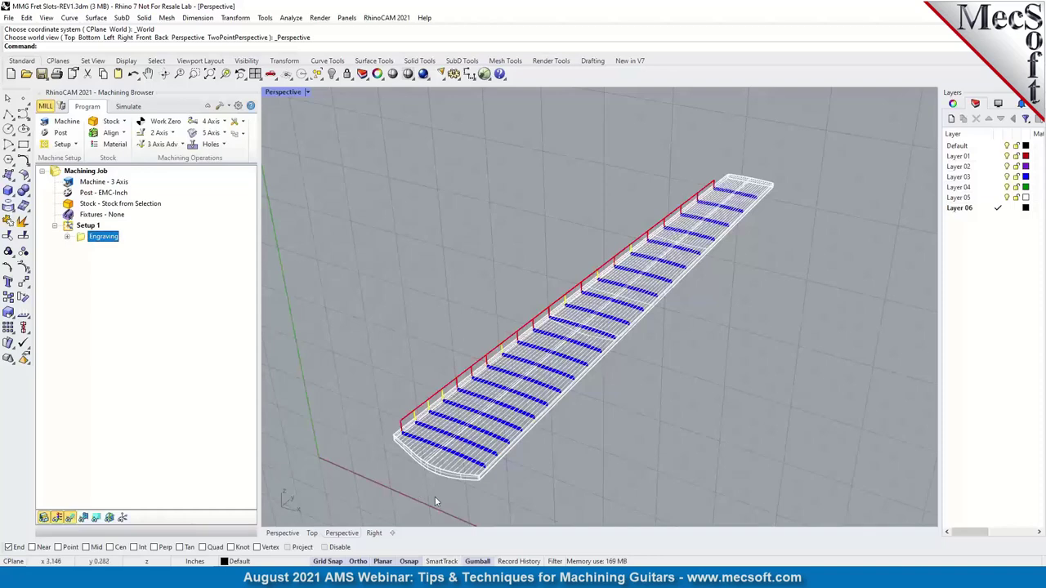
# - Zoom around the fret-slot toolpaths in Perspective, then bring up the Set View choices
pyautogui.scroll(5, 438, 459)
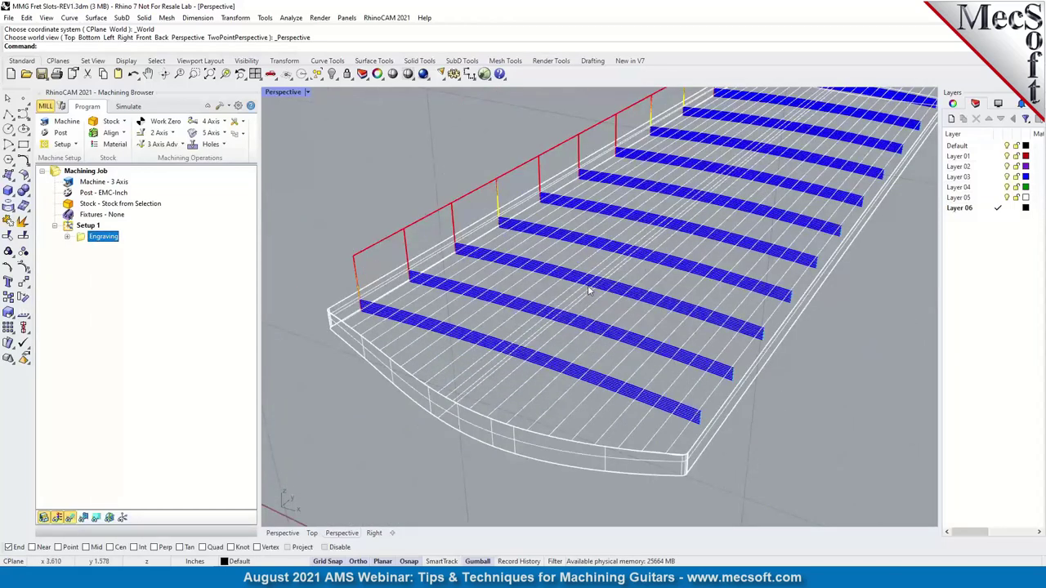
pyautogui.scroll(2, 468, 349)
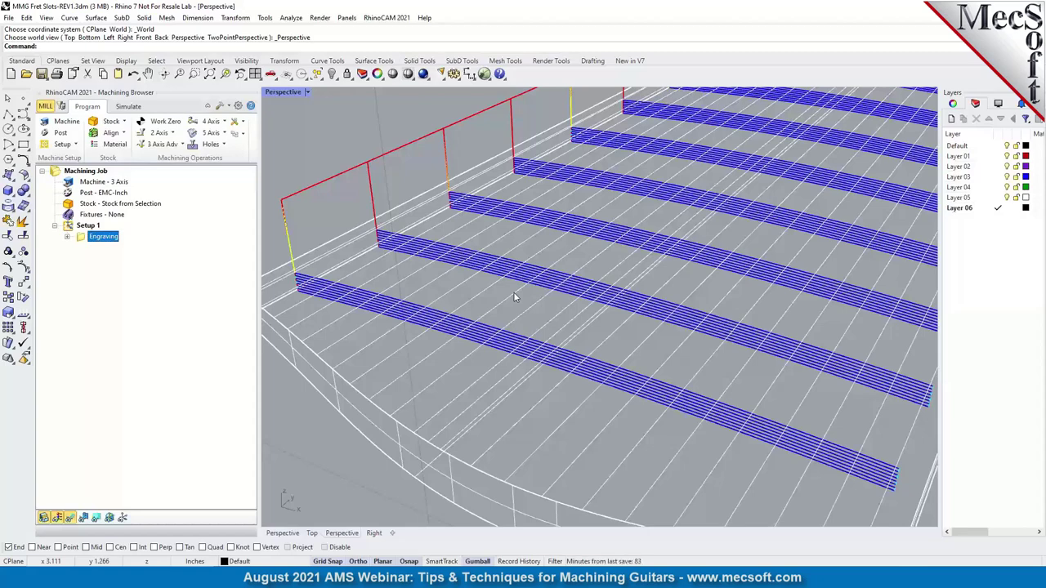
pyautogui.scroll(-5, 571, 360)
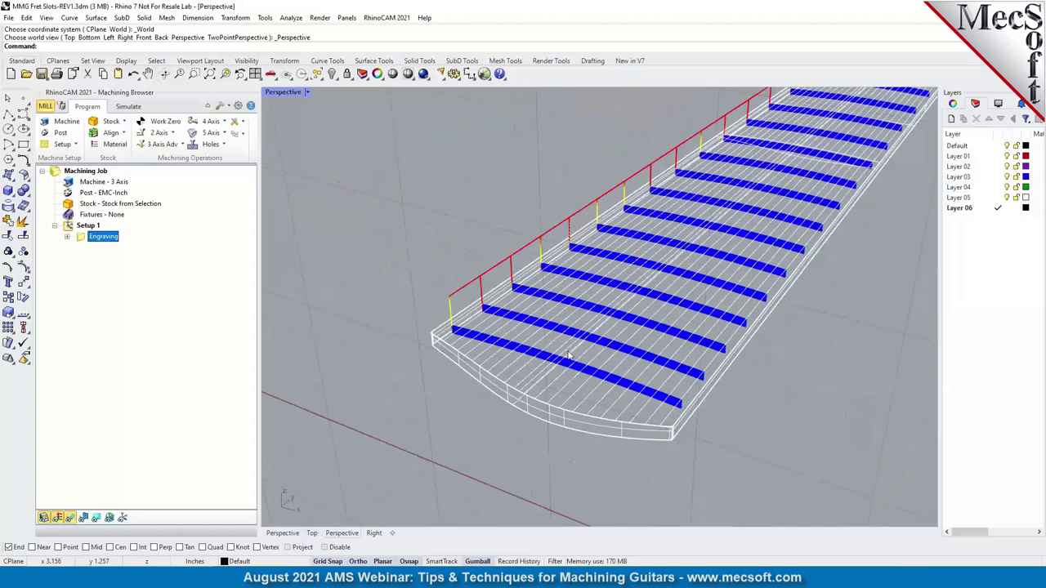
pyautogui.scroll(-2, 677, 303)
pyautogui.scroll(8, 549, 370)
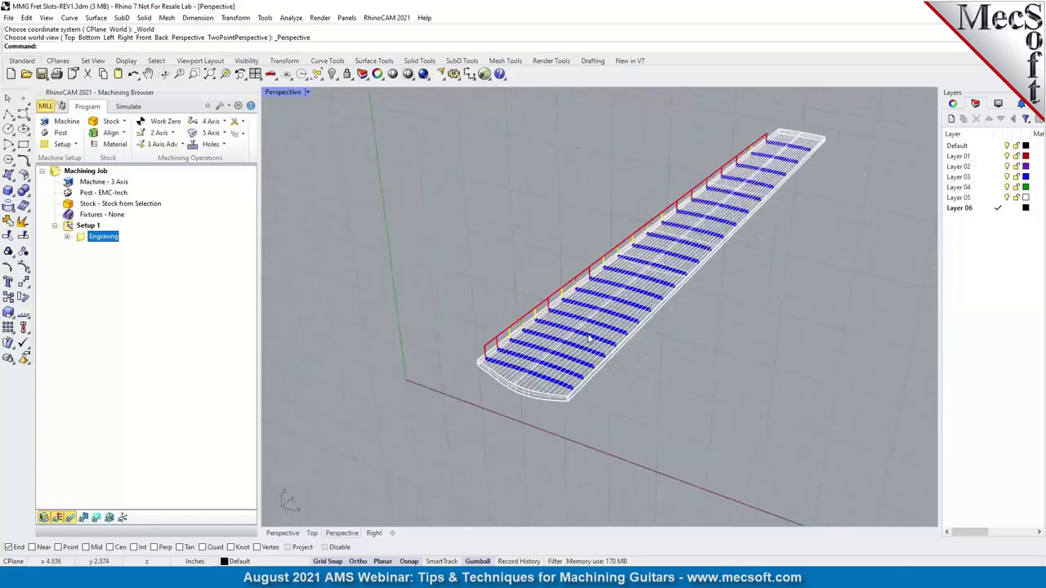
pyautogui.scroll(-4, 481, 353)
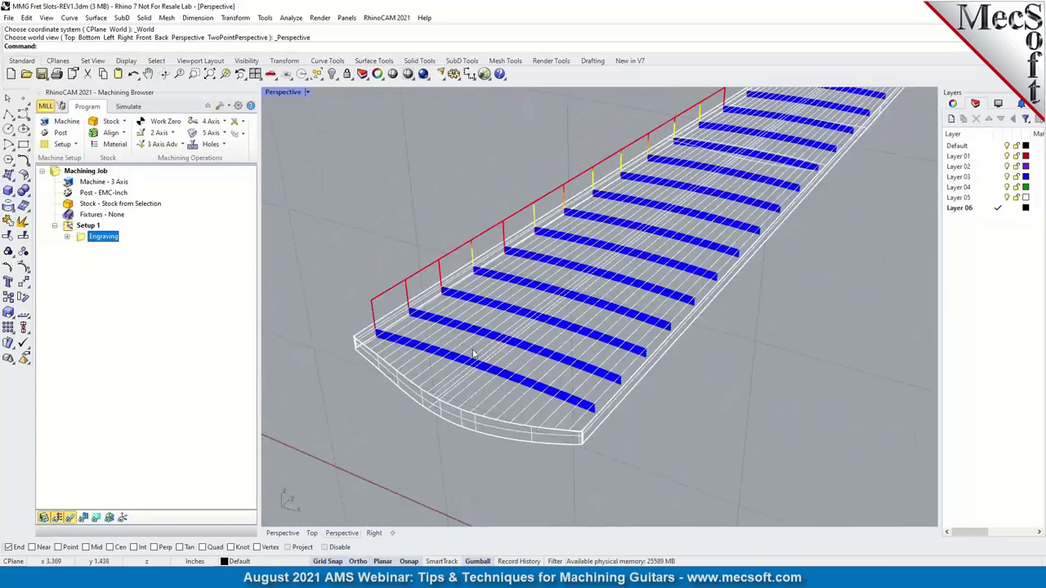
pyautogui.scroll(1, 451, 353)
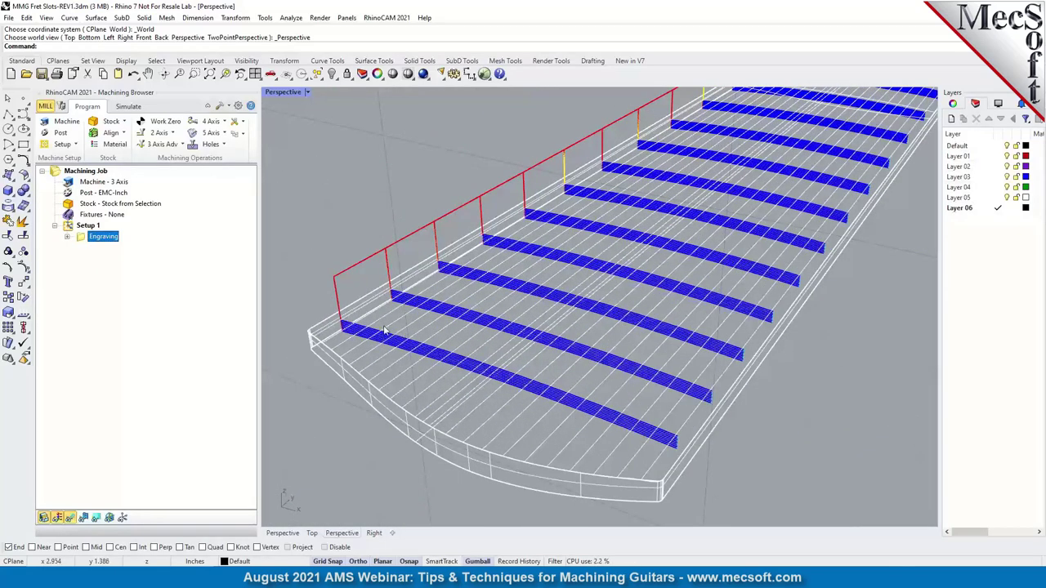
pyautogui.scroll(2, 365, 342)
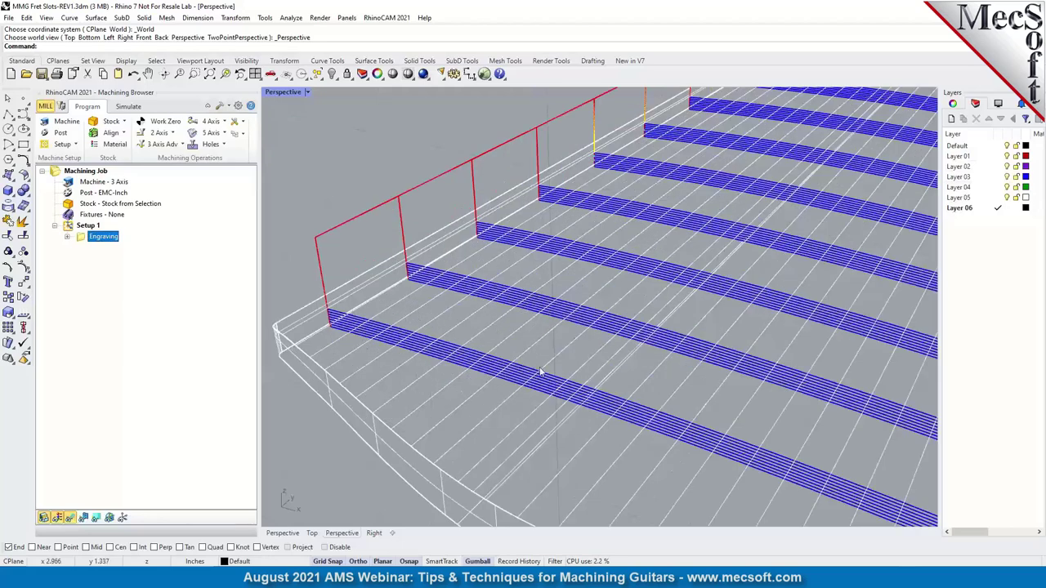
pyautogui.scroll(-2, 432, 262)
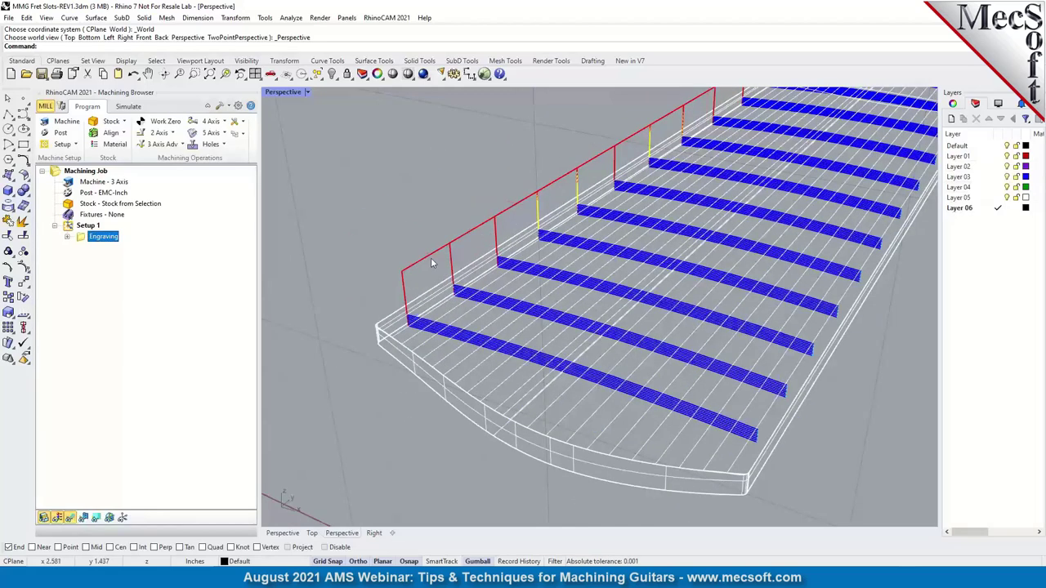
pyautogui.click(277, 79)
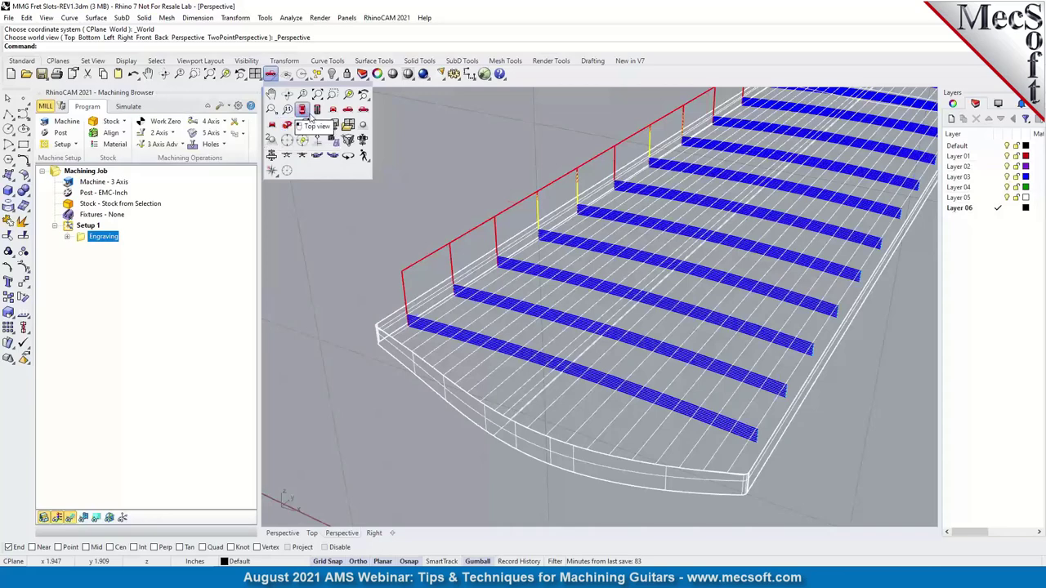
# - Return to four viewports and zoom the Front view onto the fretboard's slot toolpaths
pyautogui.click(255, 73)
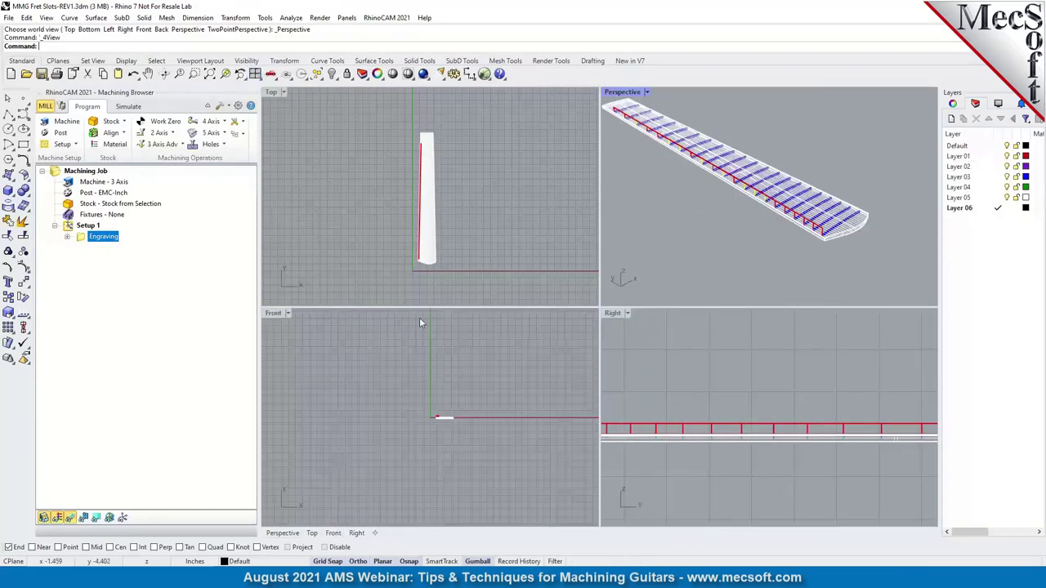
pyautogui.scroll(6, 436, 449)
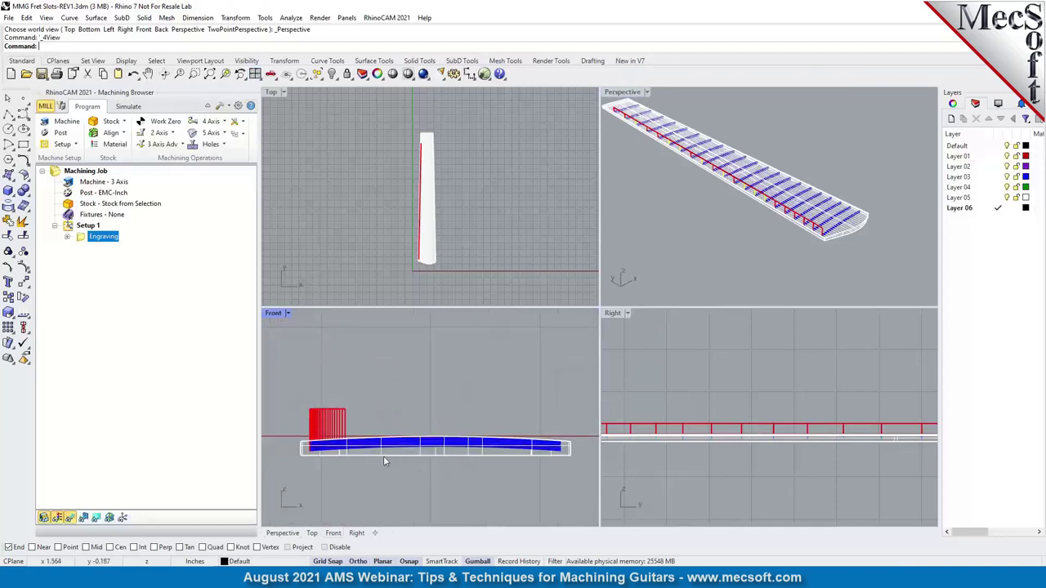
pyautogui.scroll(2, 384, 458)
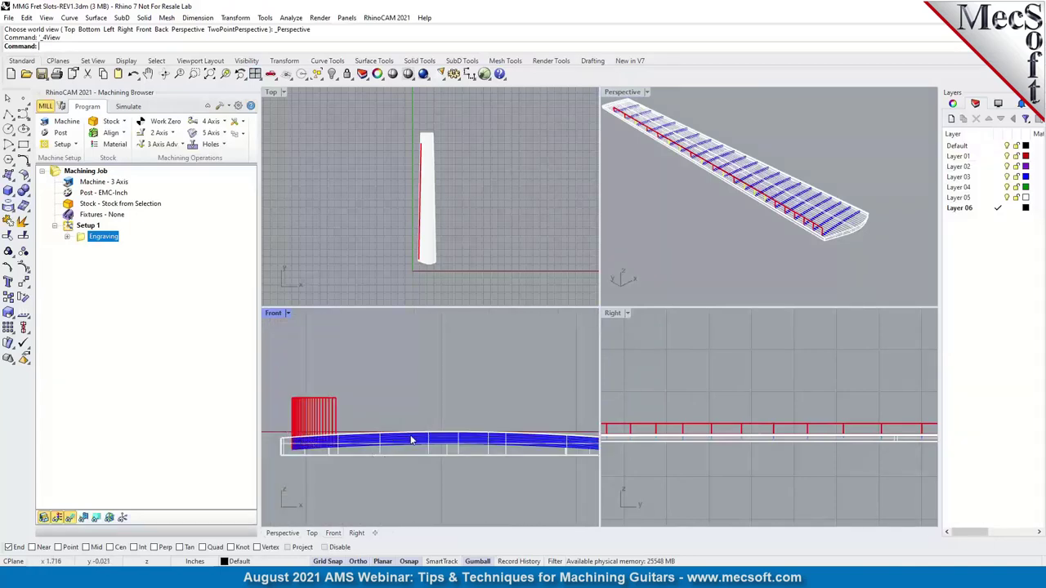
pyautogui.scroll(-2, 467, 398)
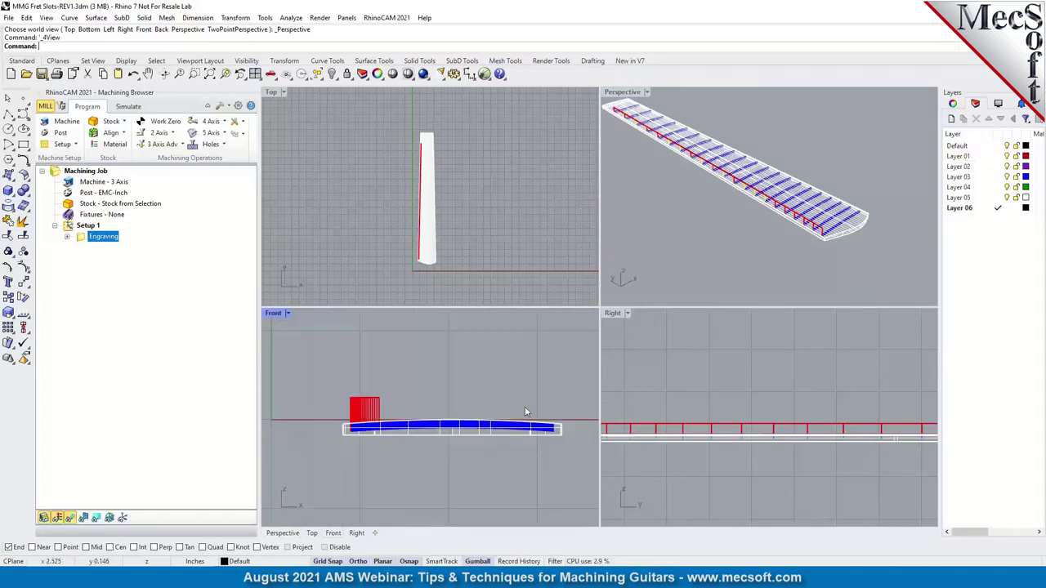
pyautogui.doubleClick(81, 239)
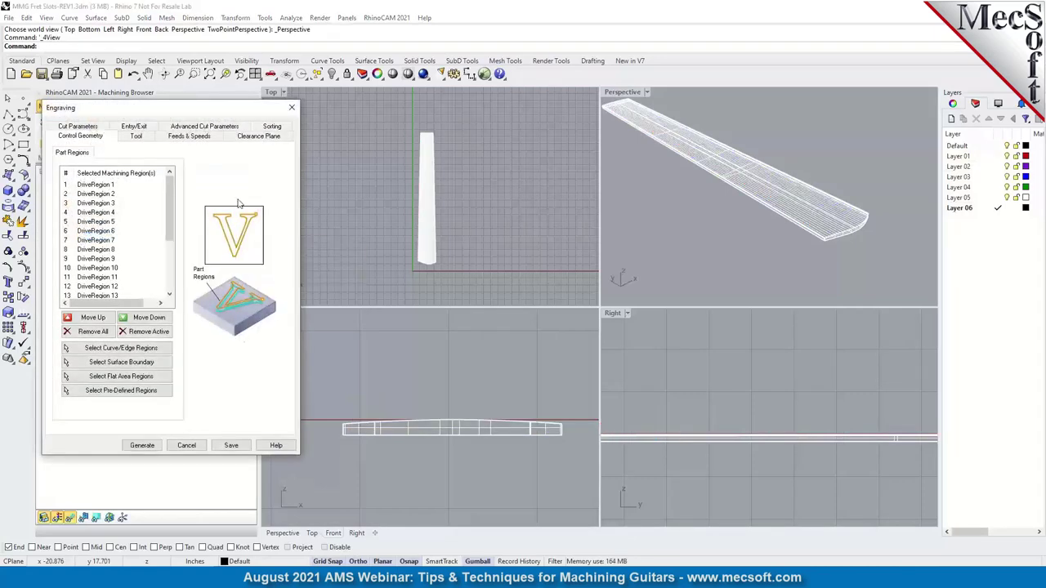
pyautogui.moveTo(209, 108); pyautogui.dragTo(249, 120)
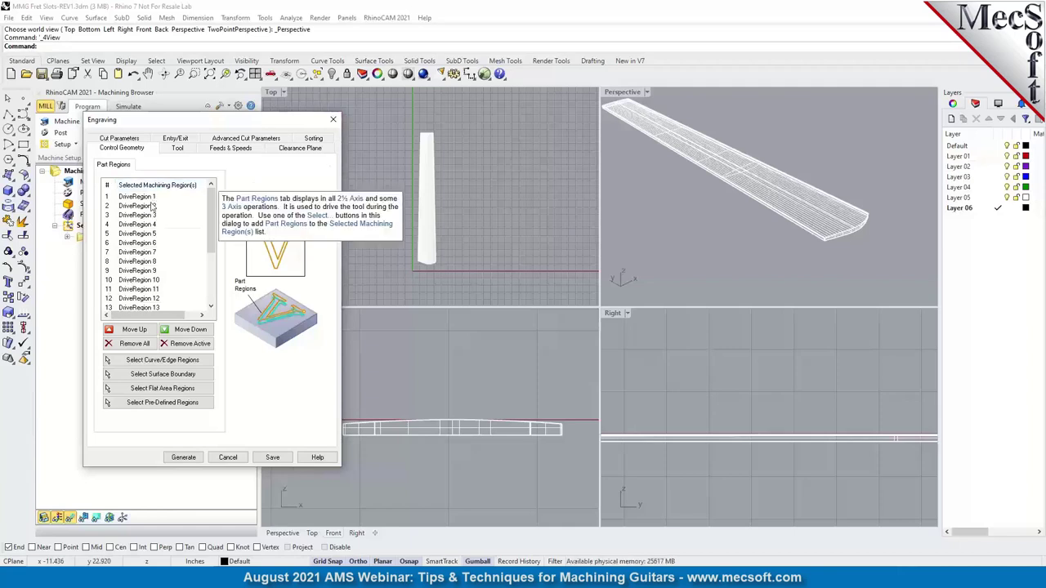
pyautogui.click(147, 224)
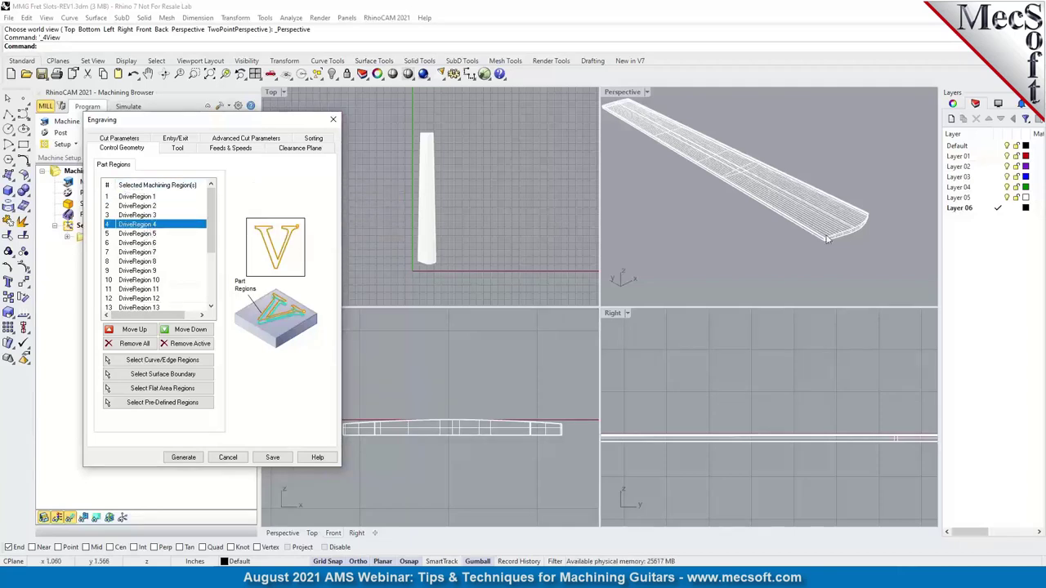
pyautogui.click(333, 119)
# - Zoom and pan the Front view to inspect the toolpath at the fingerboard's left end
pyautogui.scroll(5, 380, 430)
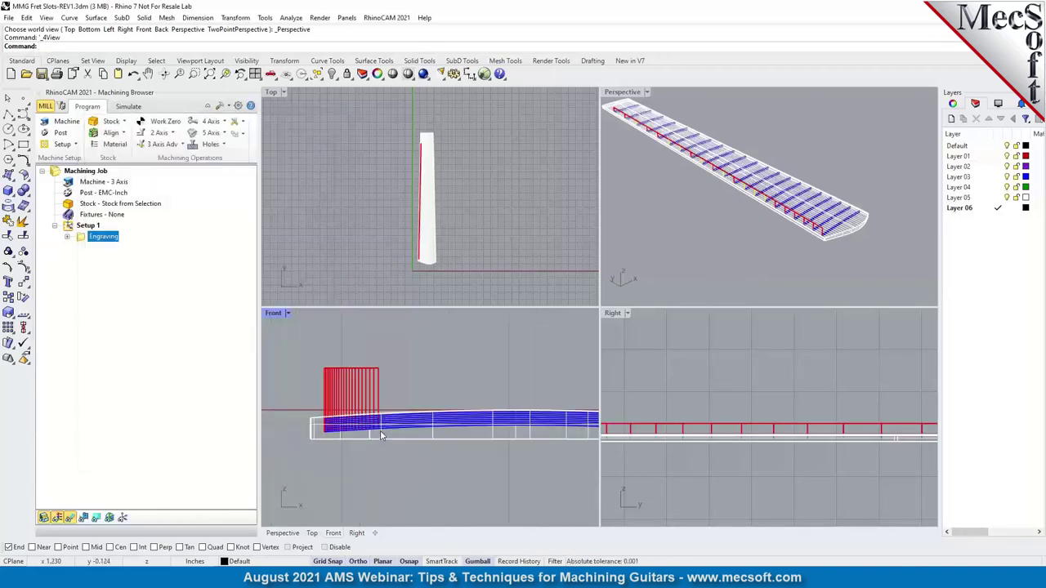
pyautogui.moveTo(341, 410); pyautogui.dragTo(403, 403, button='right')
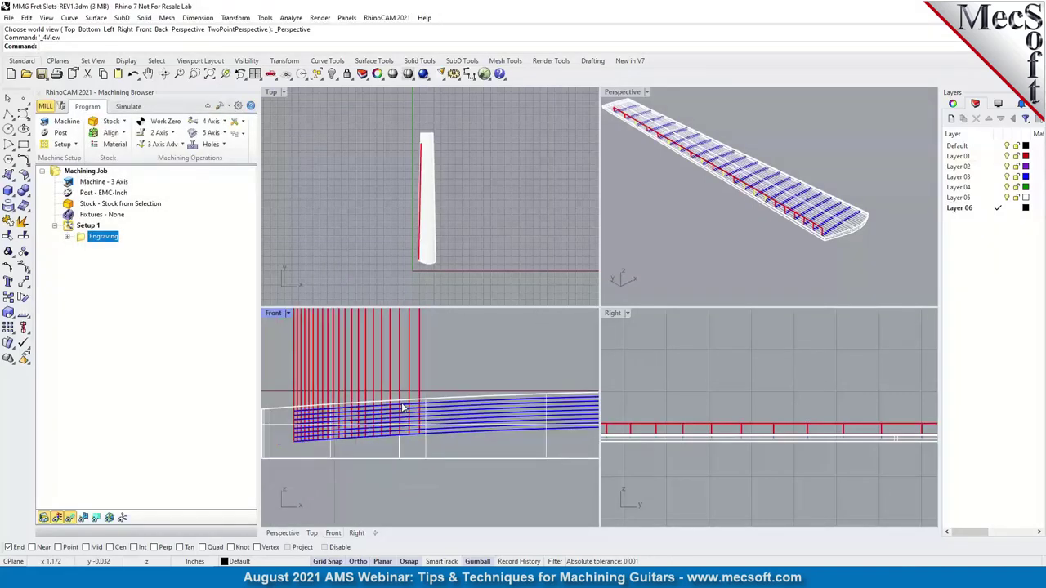
pyautogui.scroll(1, 285, 415)
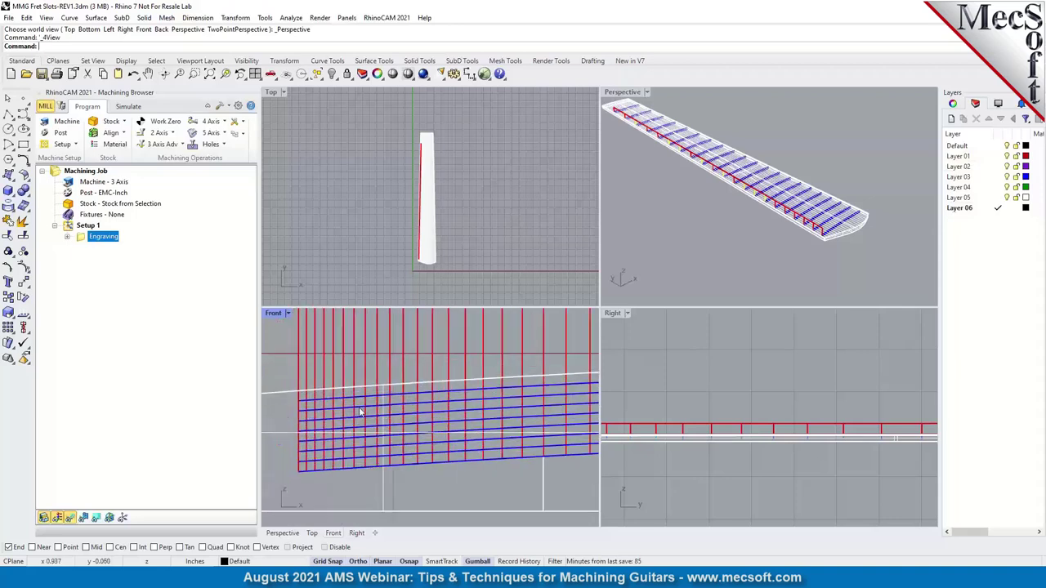
pyautogui.scroll(-3, 298, 357)
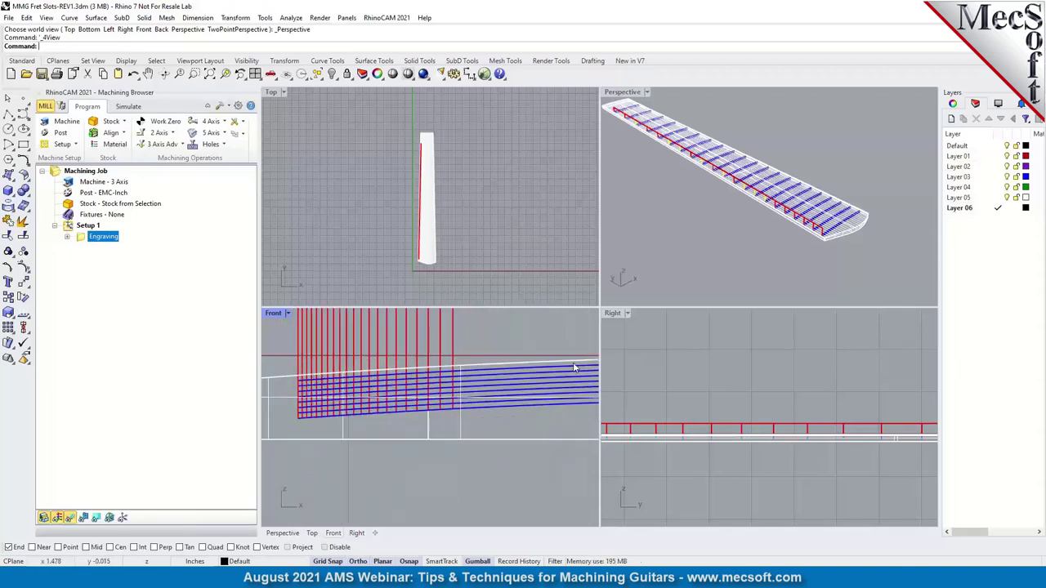
pyautogui.scroll(-3, 457, 367)
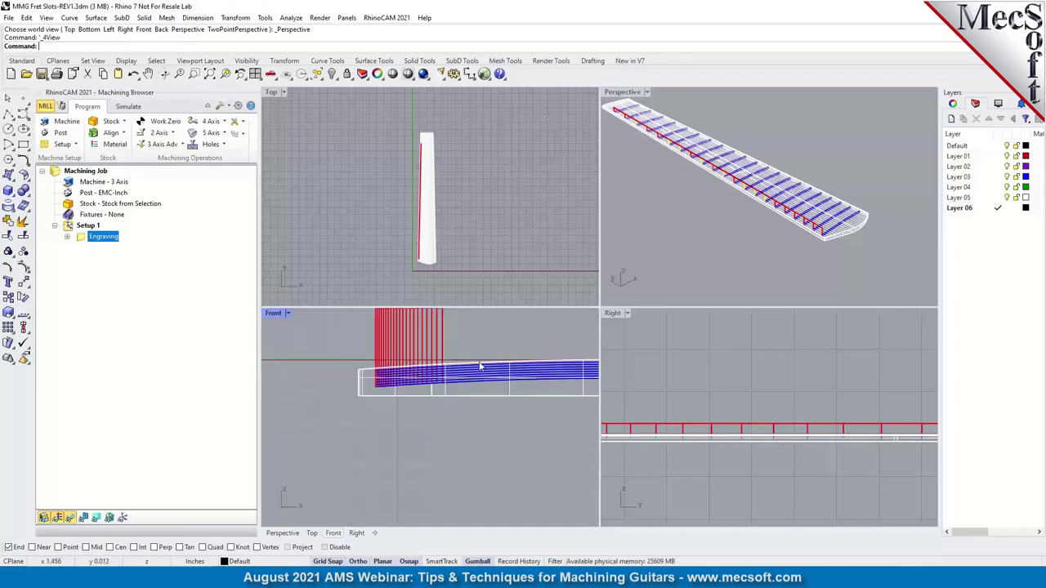
pyautogui.scroll(3, 478, 366)
pyautogui.scroll(-3, 357, 347)
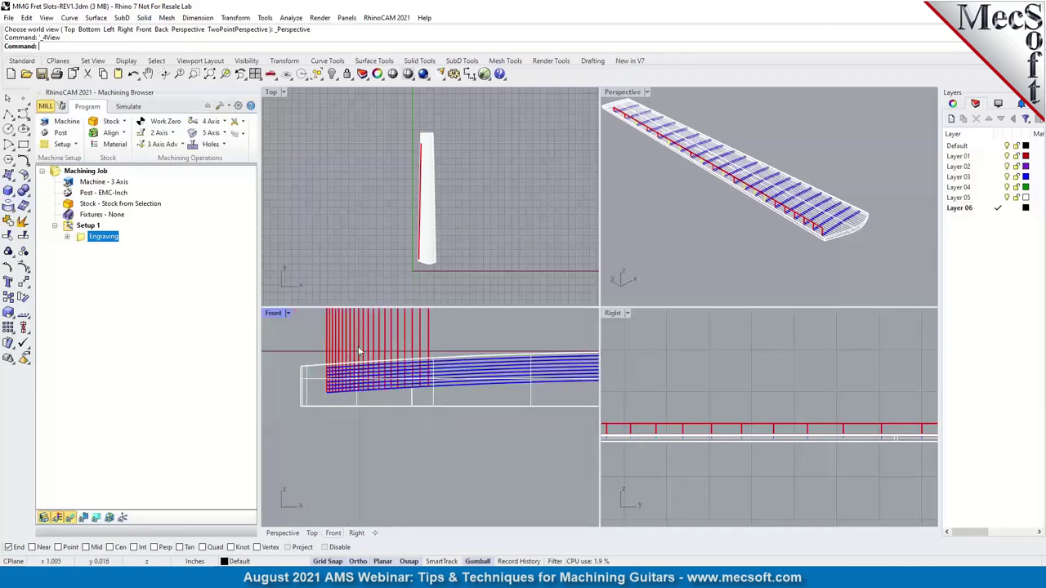
pyautogui.scroll(3, 347, 383)
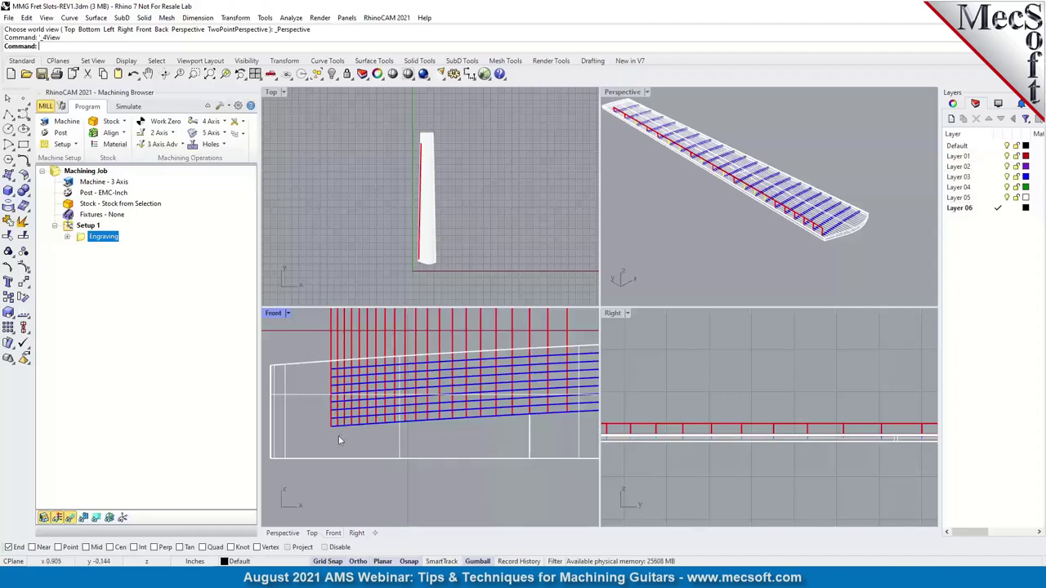
# - Expand the Engraving operation and select its FlatMill .023 tool entry
pyautogui.scroll(-2, 304, 331)
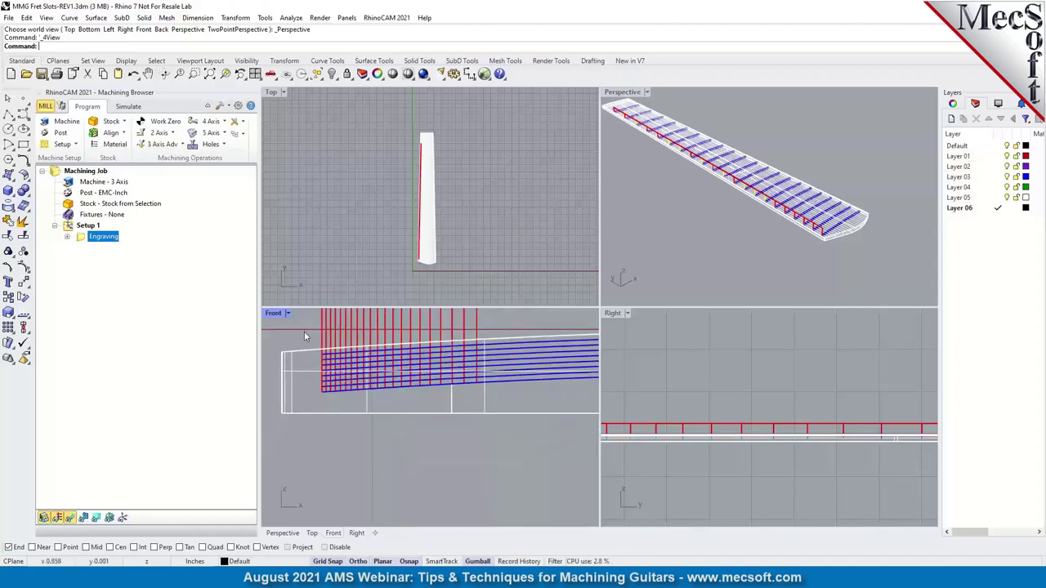
pyautogui.click(68, 236)
pyautogui.click(99, 261)
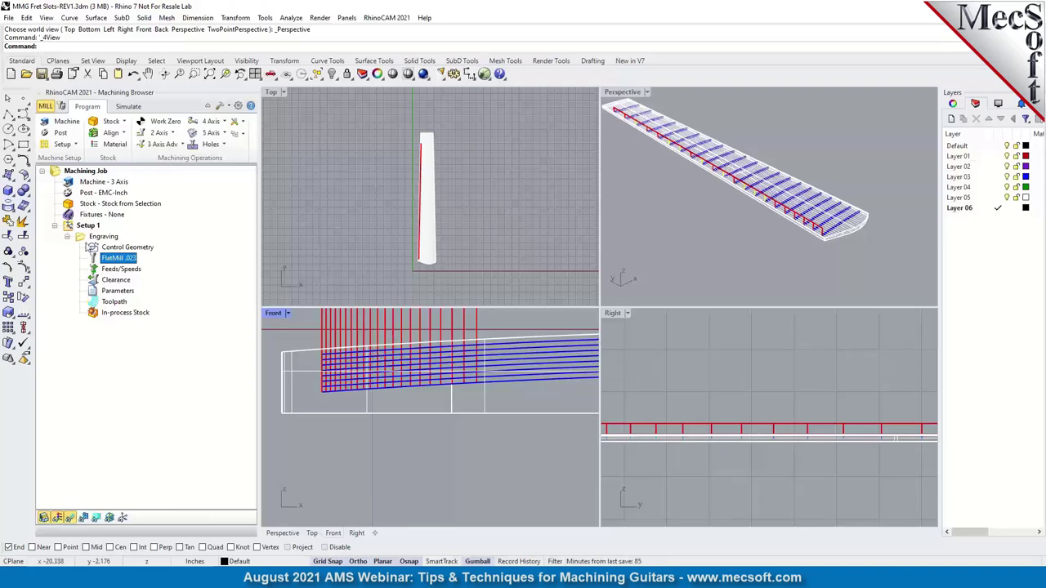
pyautogui.click(114, 293)
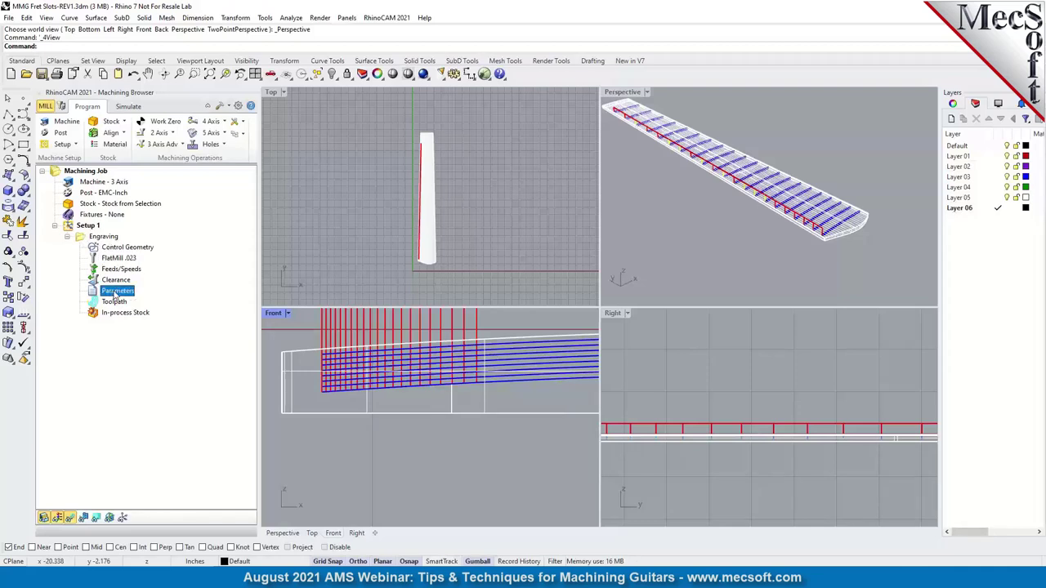
pyautogui.doubleClick(115, 292)
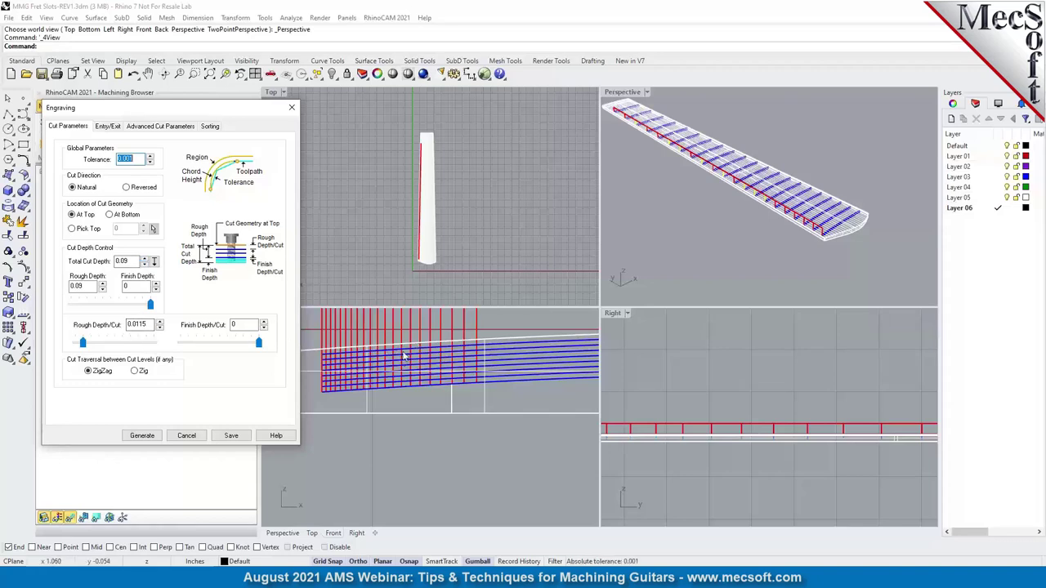
pyautogui.click(186, 436)
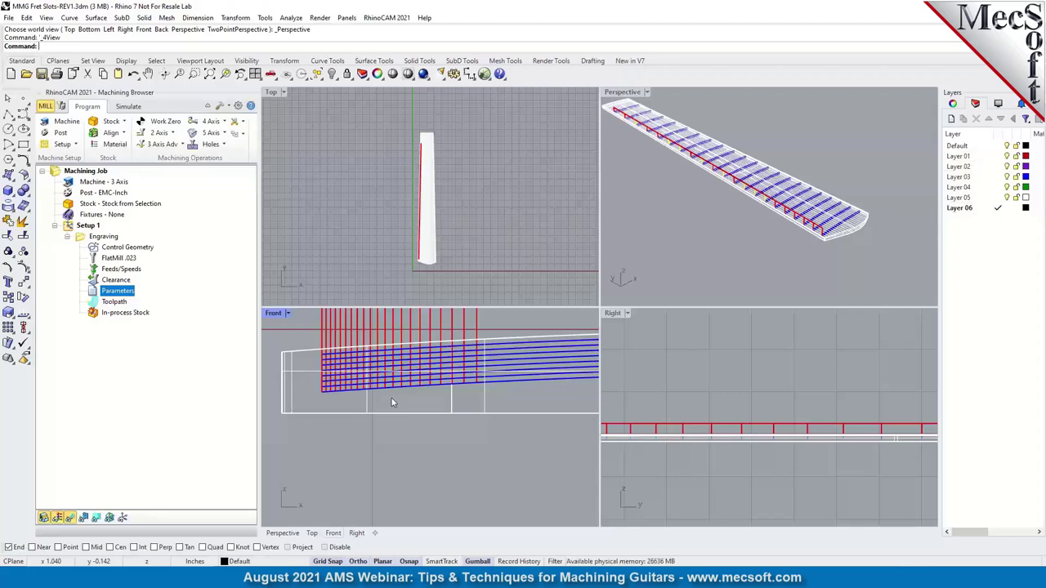
# - Zoom the Front view out, then bring up the Windows task switcher
pyautogui.scroll(-4, 385, 425)
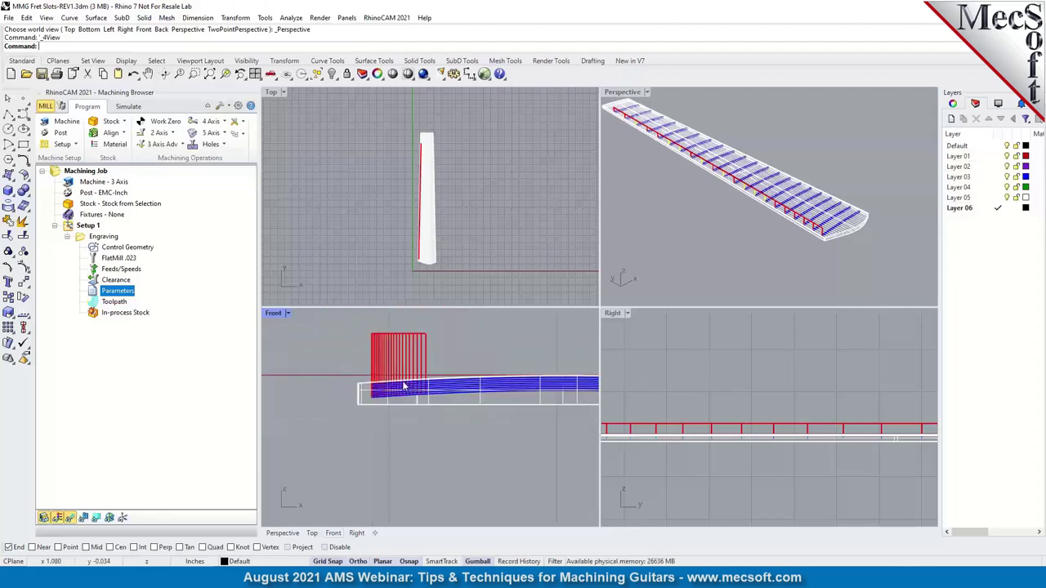
pyautogui.scroll(-1, 403, 386)
pyautogui.scroll(1, 410, 382)
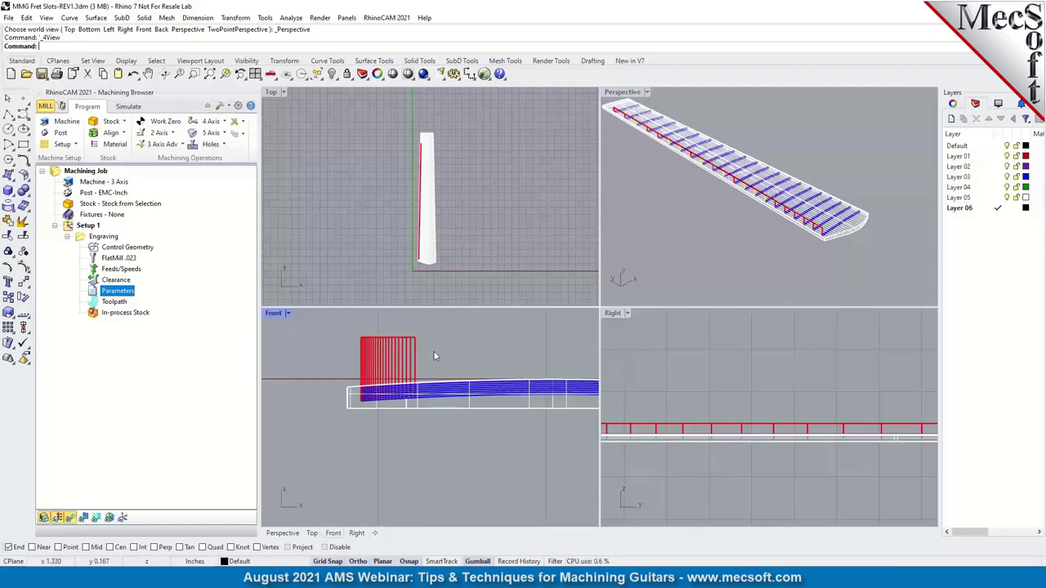
pyautogui.hotkey('alt', 'Tab')
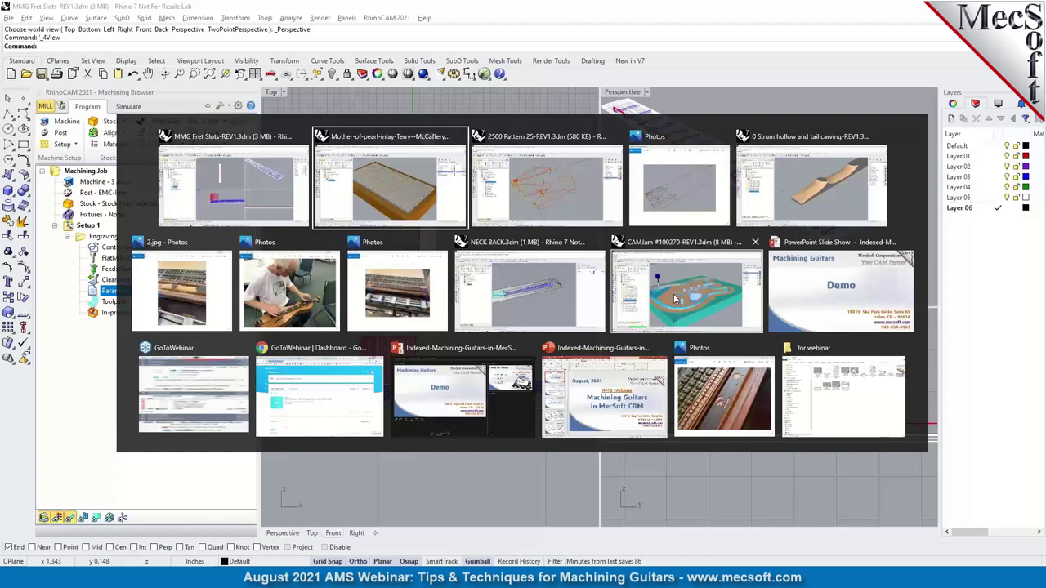
# - Bring the Machining Guitars slide show forward, showing its Demo slide
pyautogui.click(451, 398)
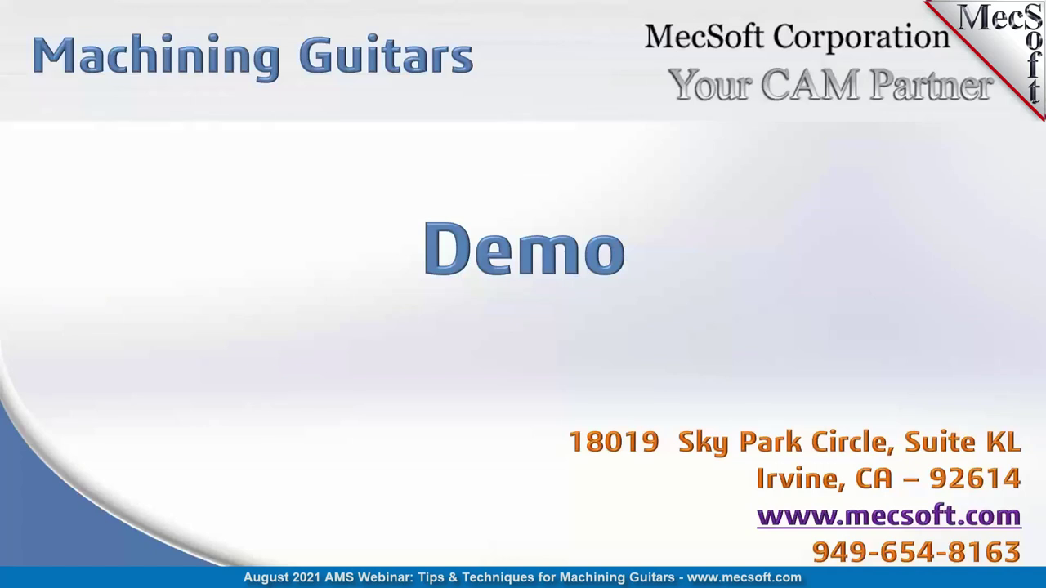
# - Advance to the More Information slide listing VisualCAD/CAM, RhinoCAM and VisualCAM
pyautogui.click(370, 407)
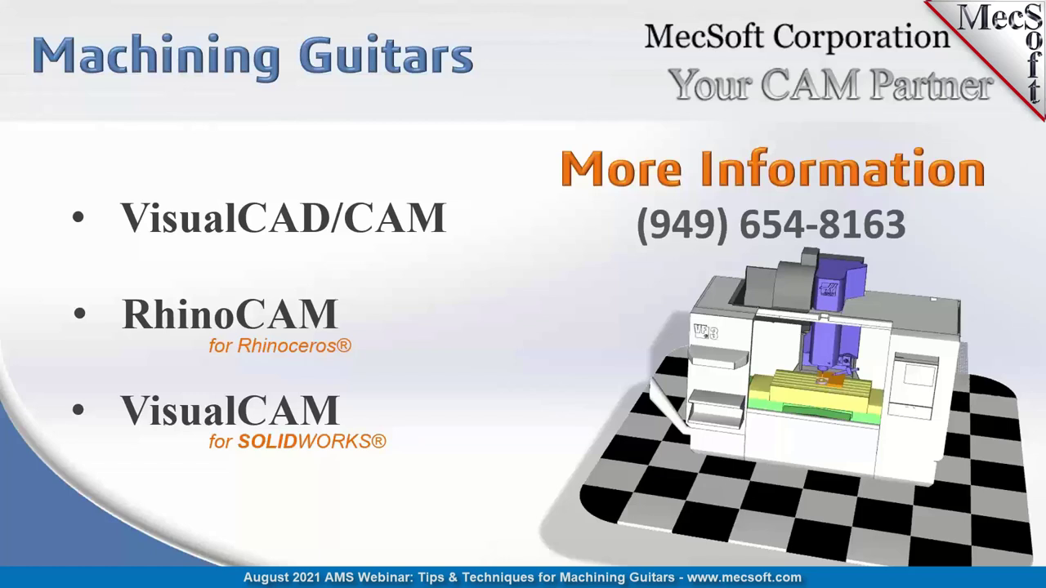
# - Advance past Questions & Answers to the 'Thank you for joining us today!' slide
pyautogui.click(544, 331)
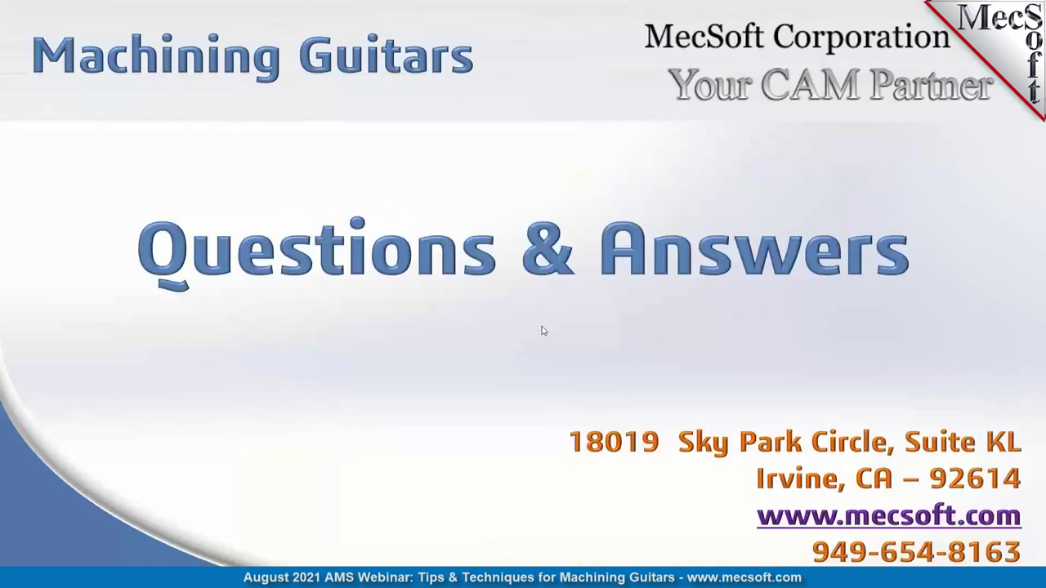
pyautogui.click(543, 331)
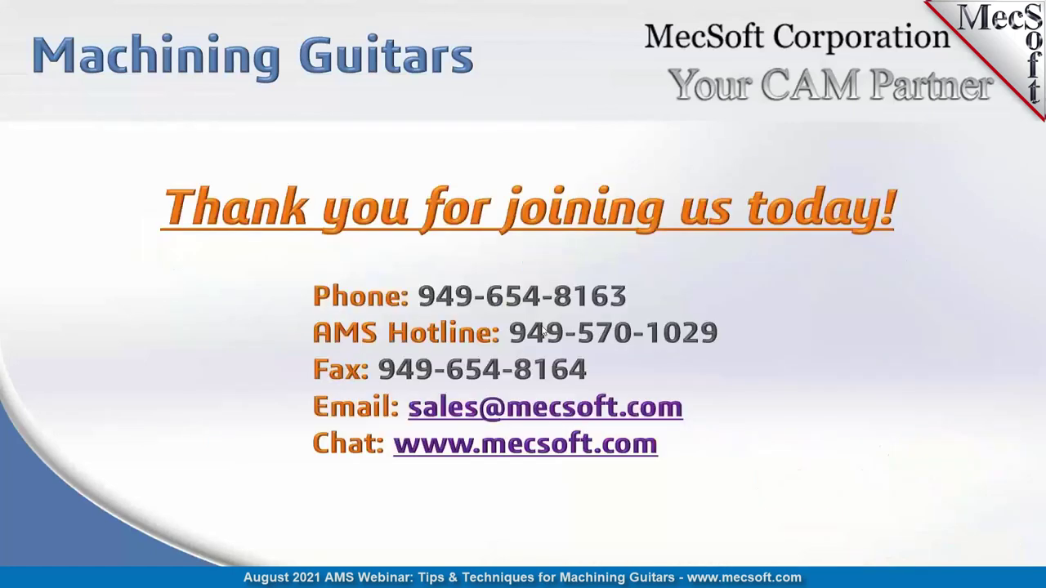